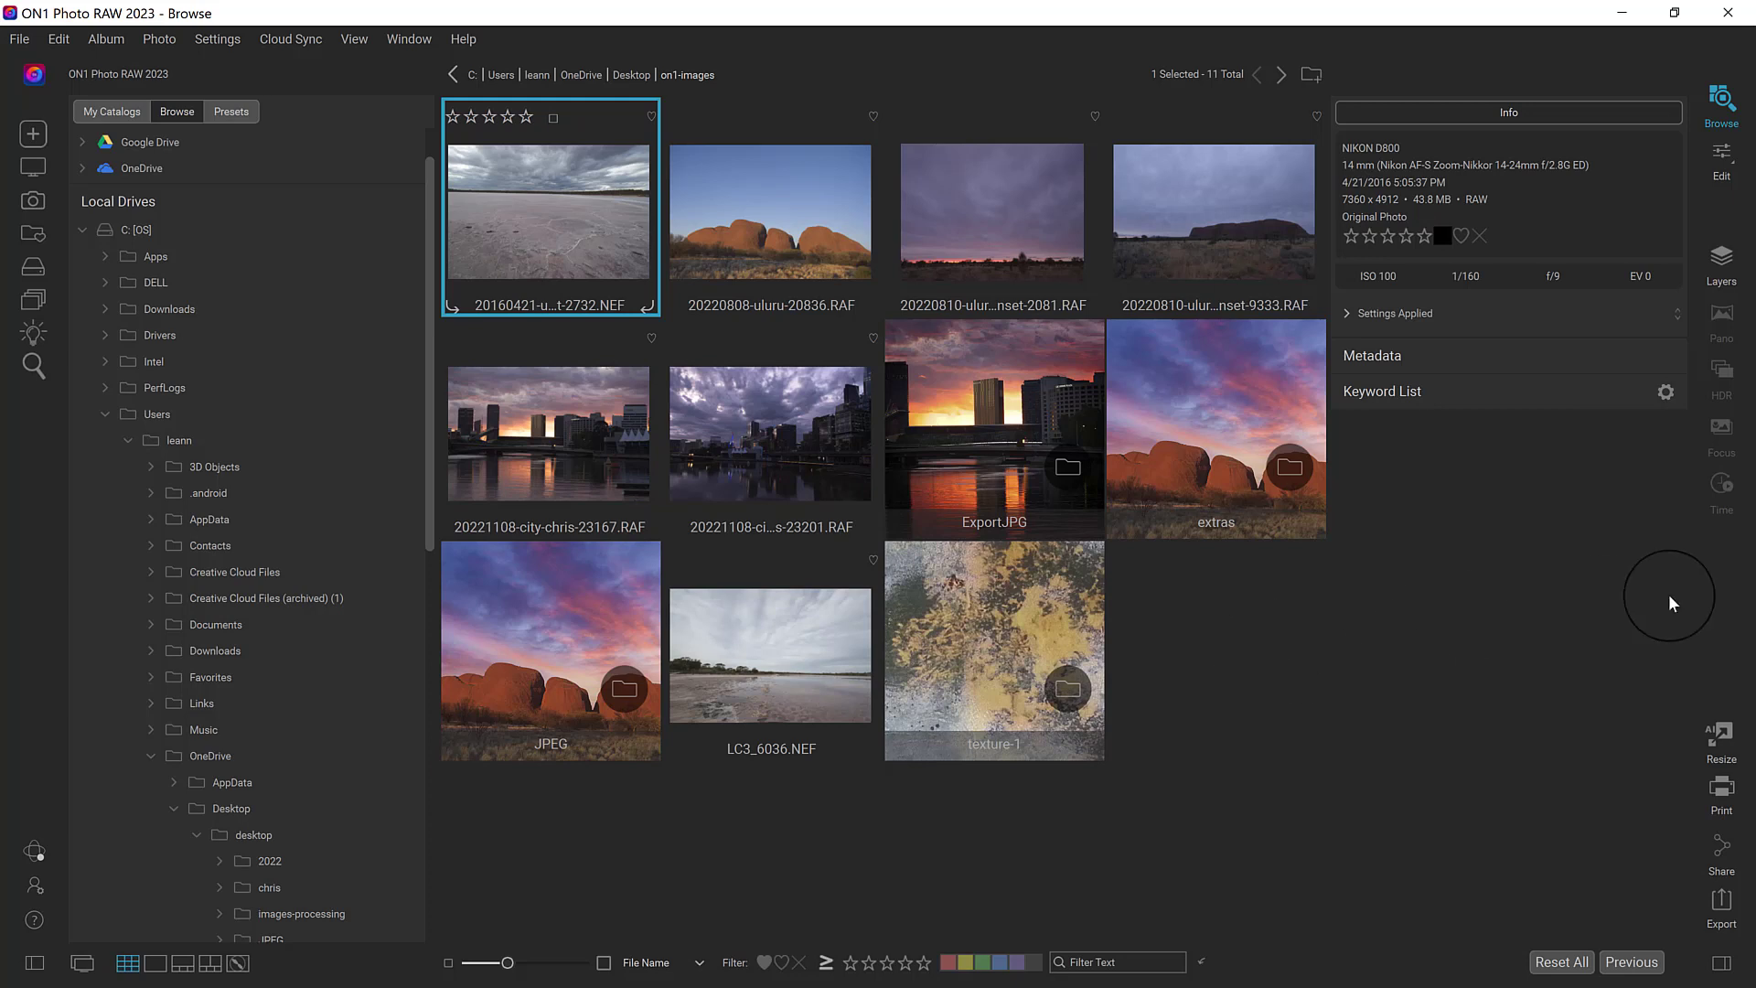
Step: Open the photo LC3_6036.NEF for editing
left_click(733, 668)
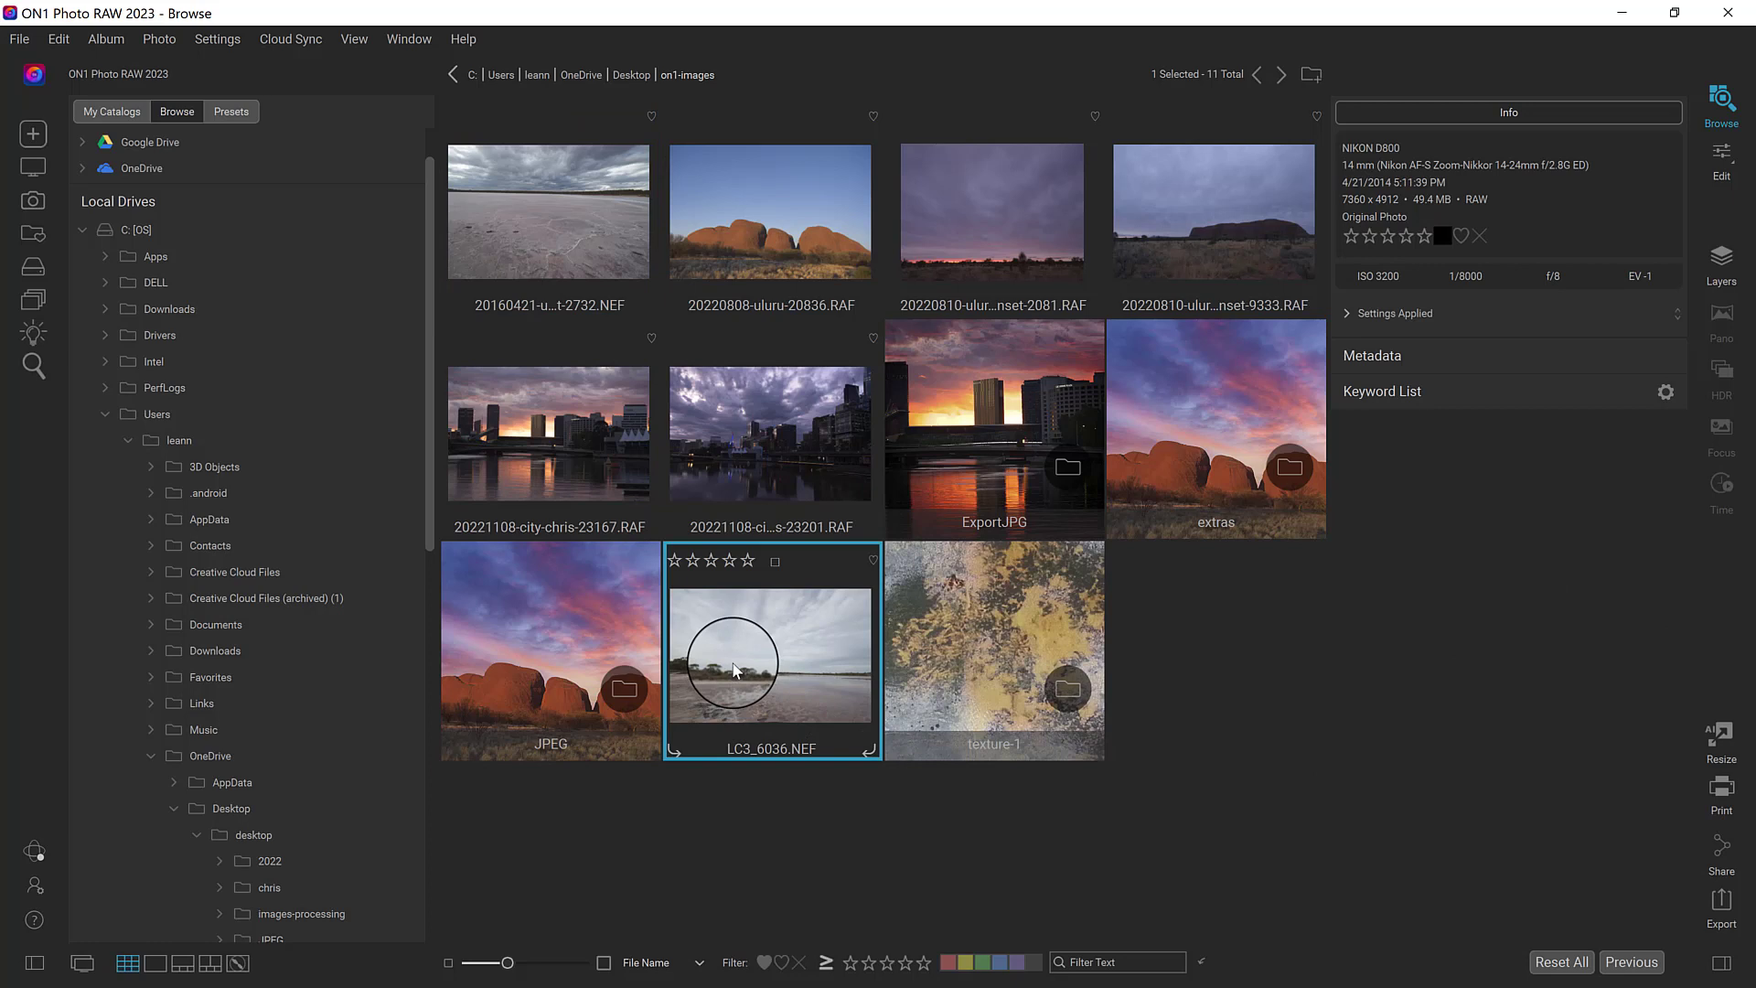
double_click(733, 668)
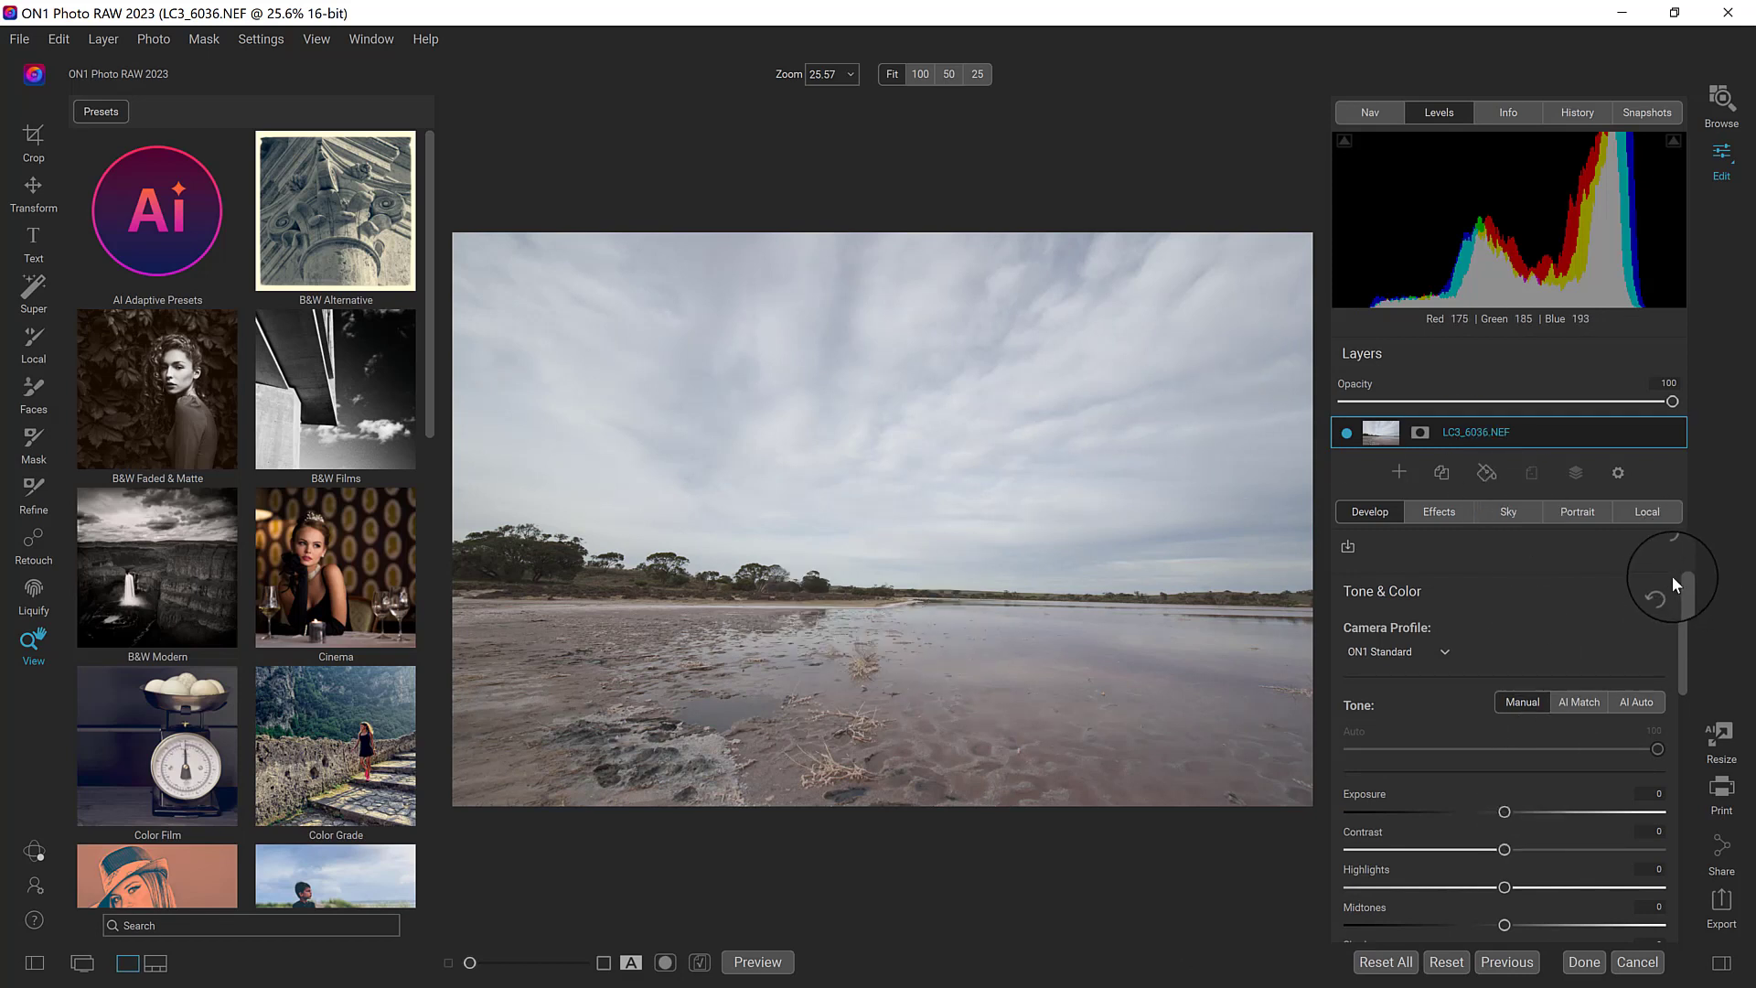
Step: Set Exposure to -0.7, Contrast 22, Highlights -64, Midtones 6, Shadows 10, Whites -5, Blacks -54 and Structure 20
left_click_drag(1672, 574, 1672, 639)
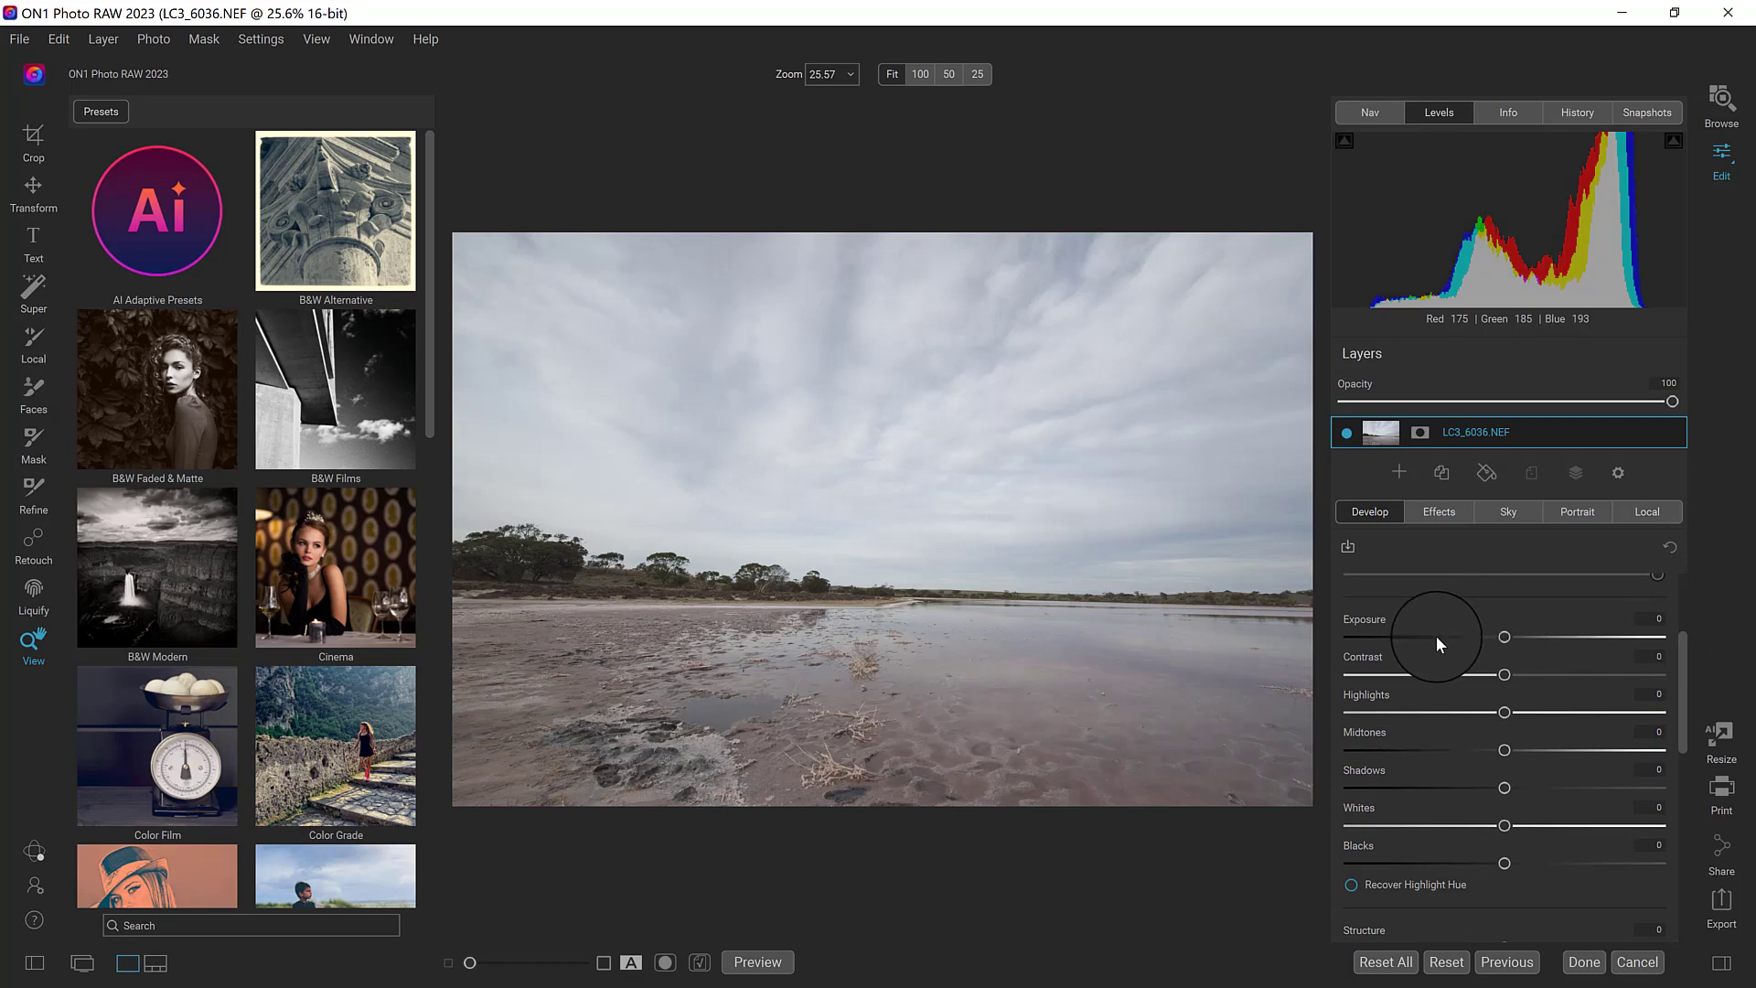
left_click_drag(1505, 640, 1423, 867)
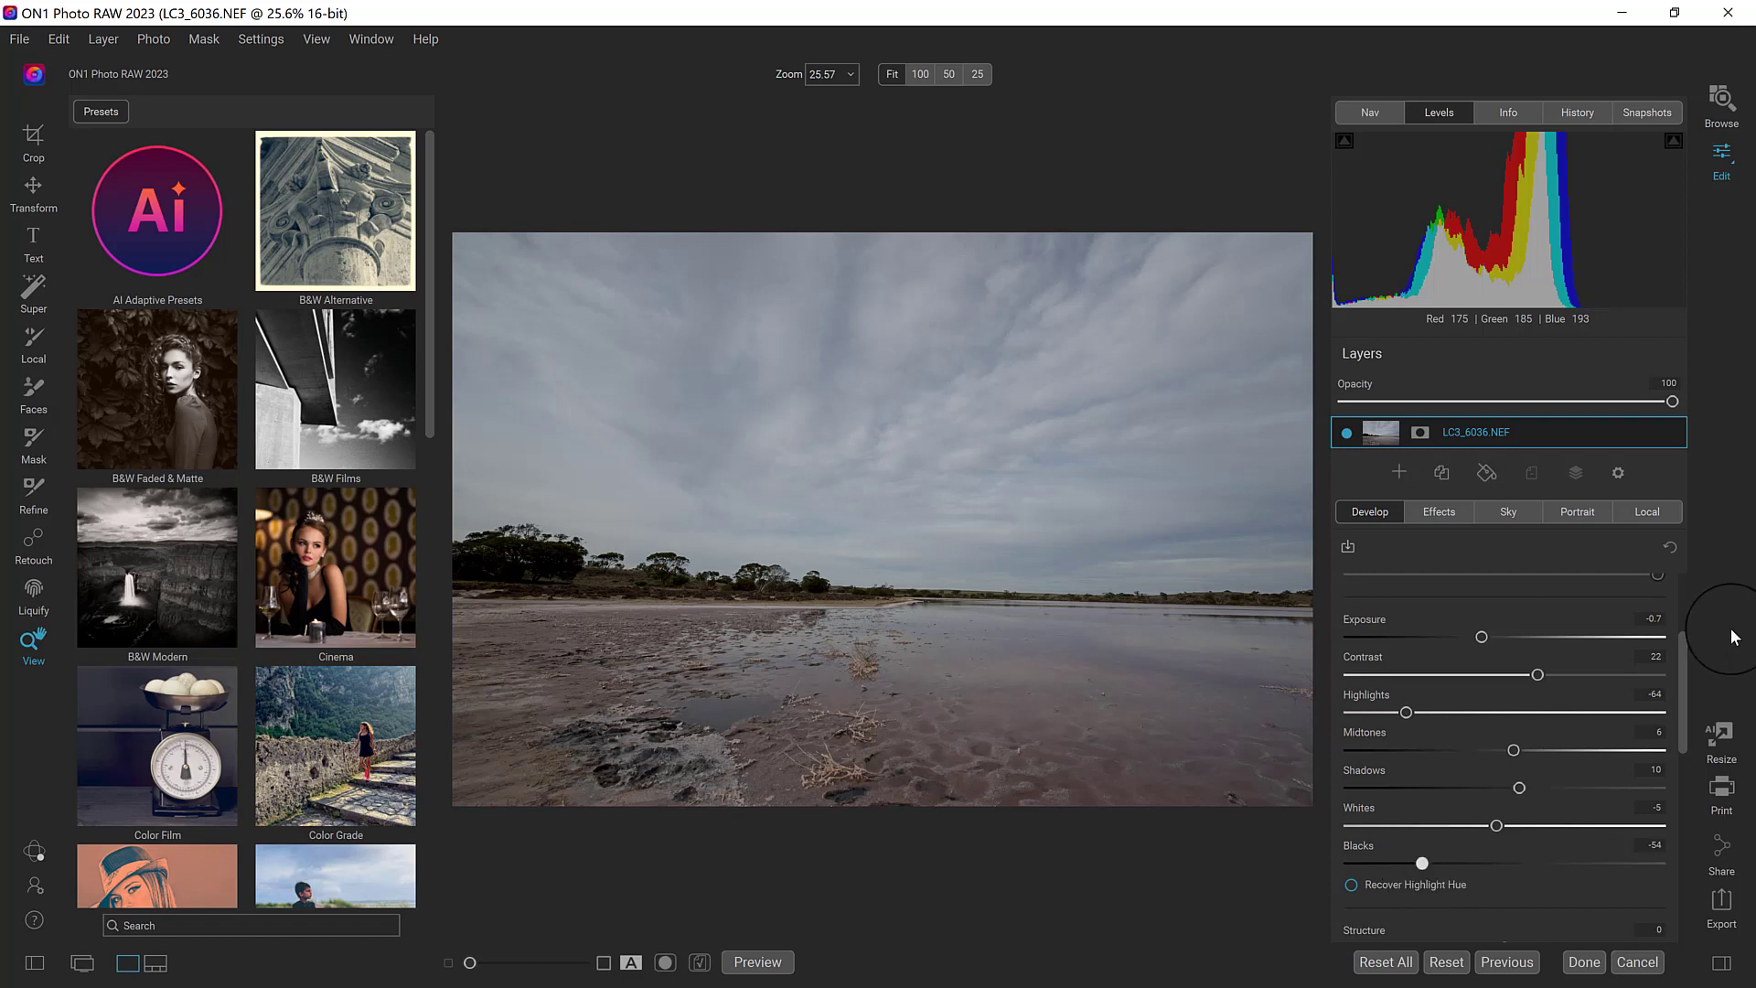
left_click_drag(1686, 646, 1684, 718)
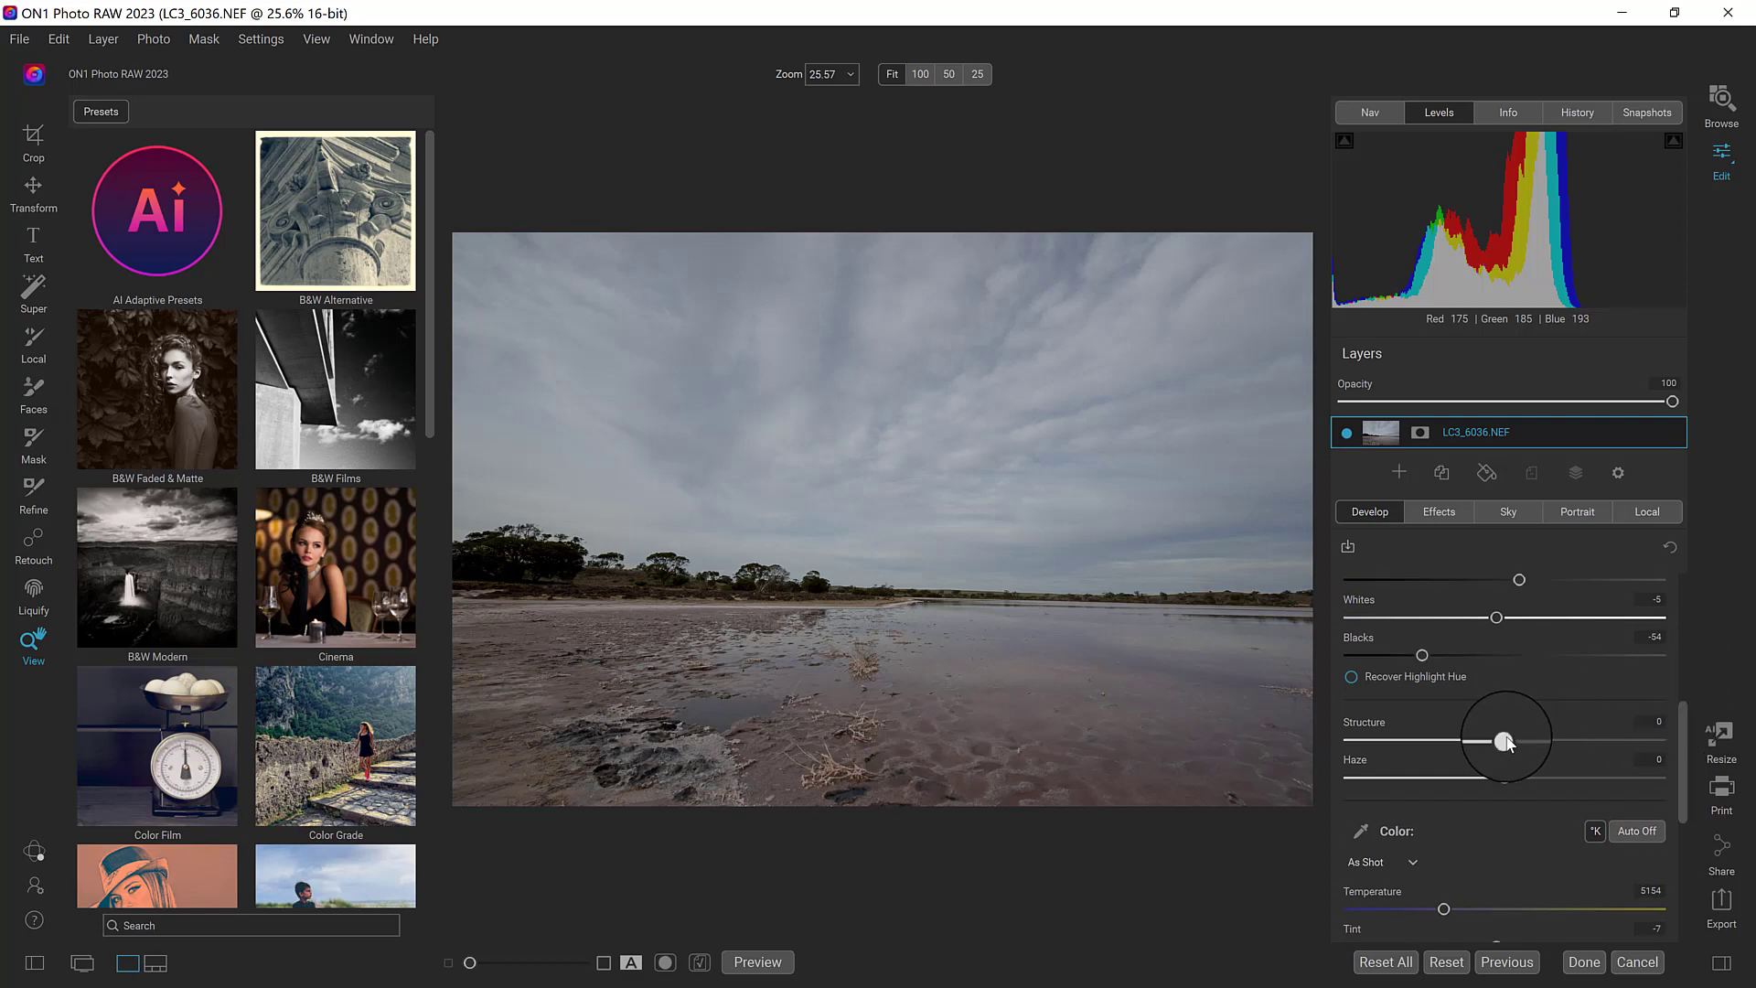
mouse_move(1503, 739)
left_mouse_down()
mouse_move(1614, 748)
mouse_move(1564, 763)
mouse_move(1535, 763)
mouse_move(1648, 735)
mouse_move(1528, 757)
left_mouse_up()
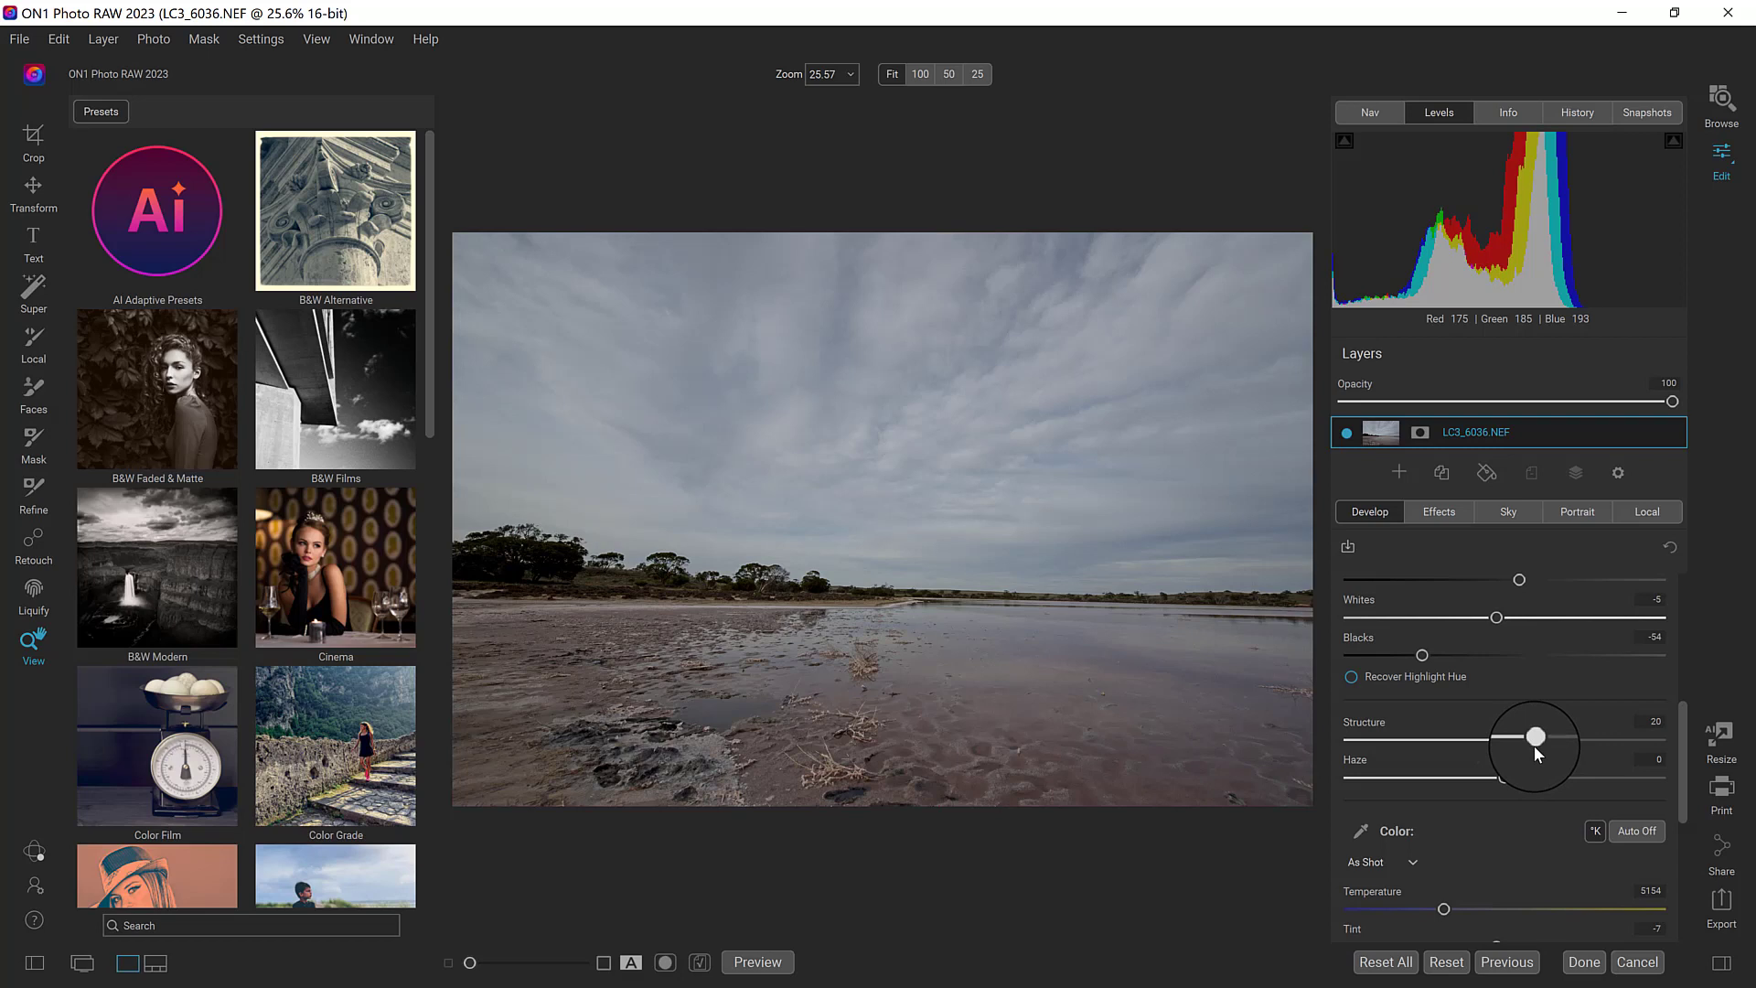
left_click(30, 141)
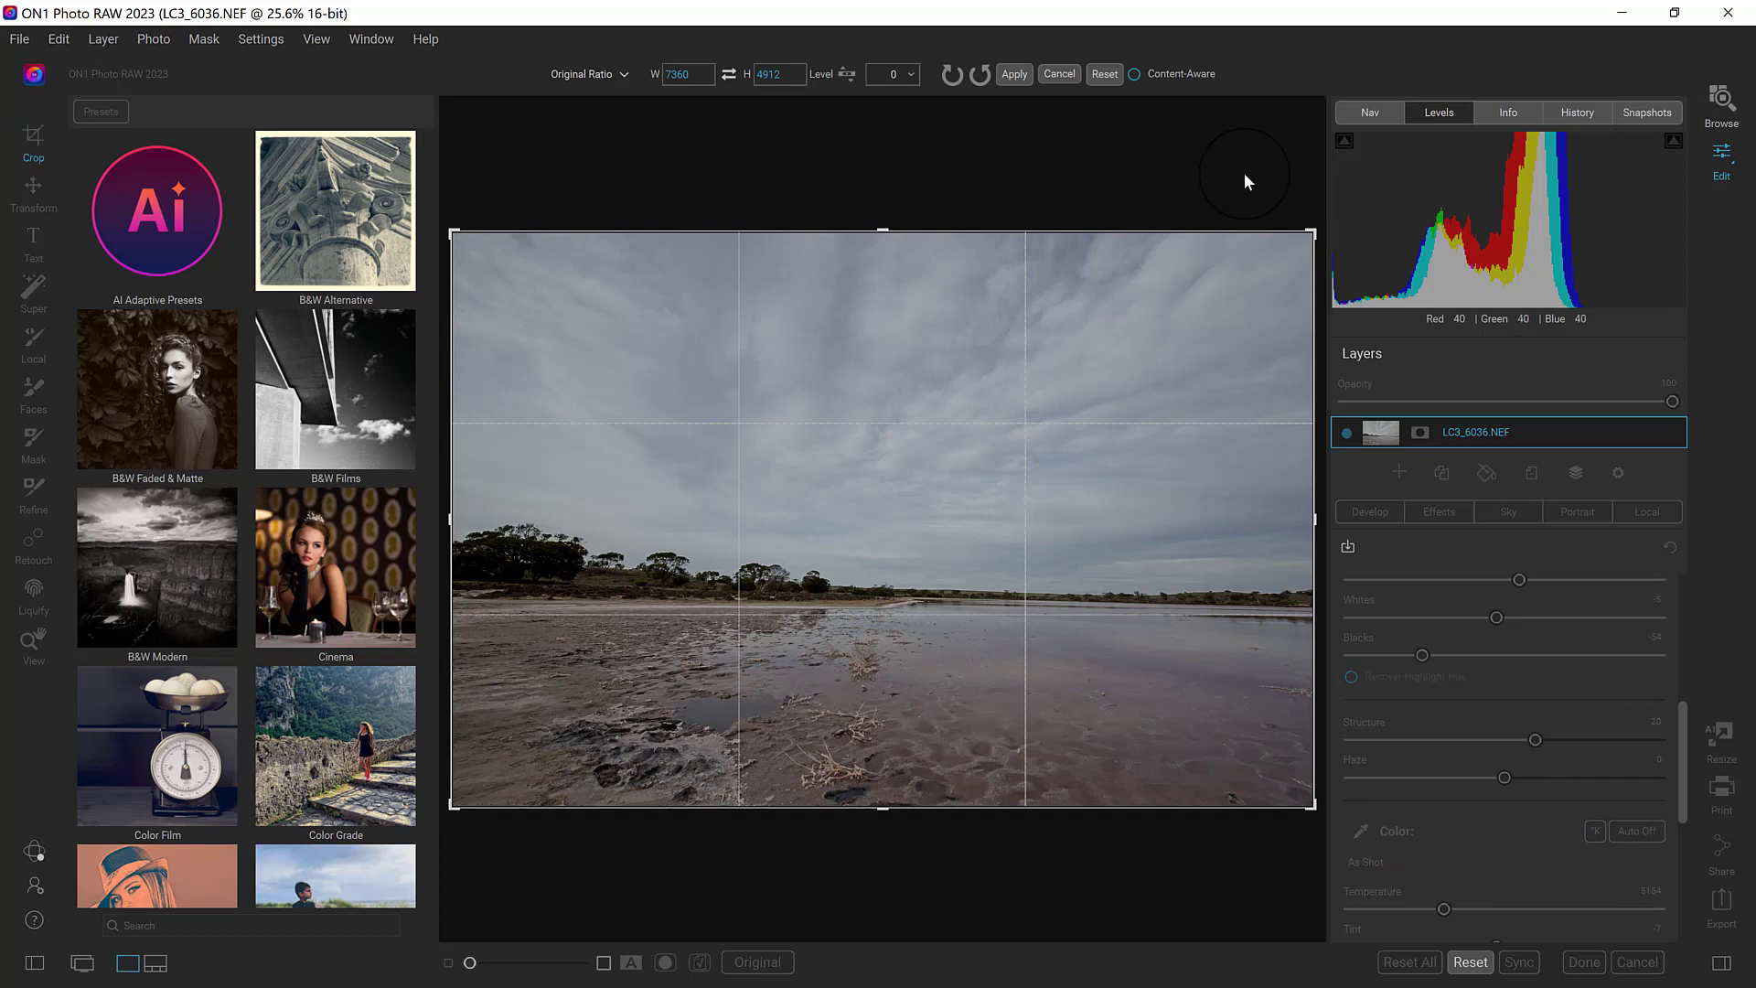
left_click_drag(1315, 214, 1316, 201)
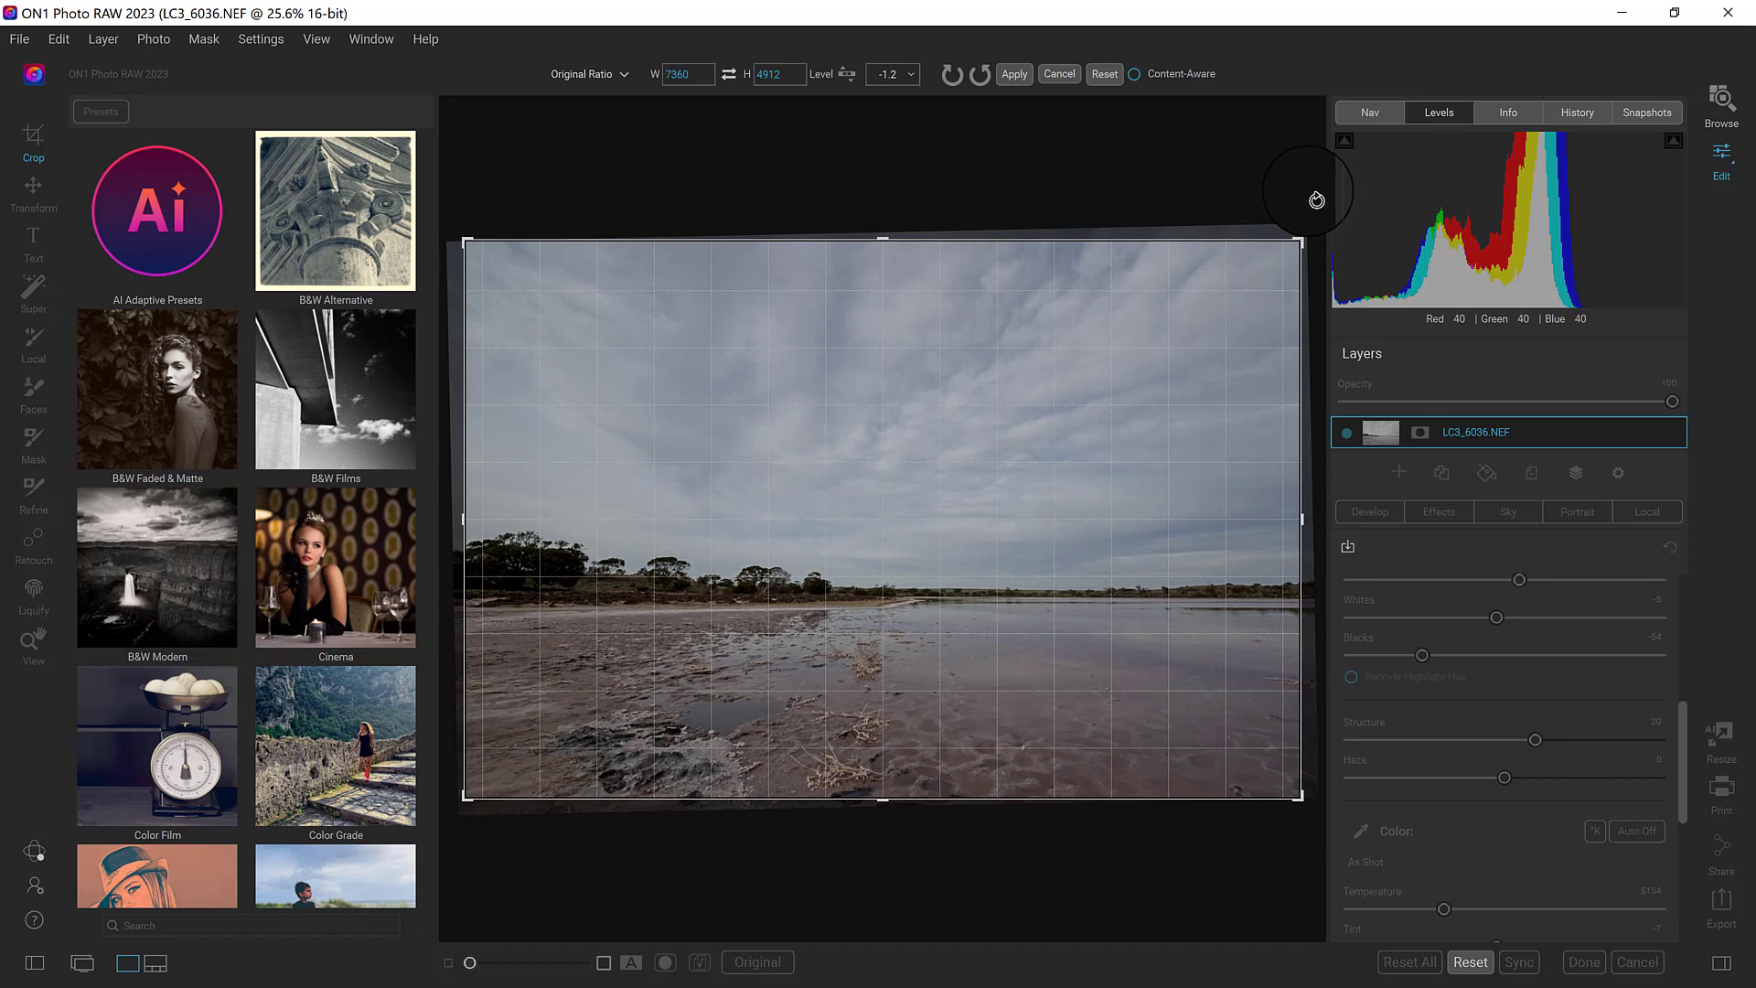
left_click_drag(1317, 200, 1302, 172)
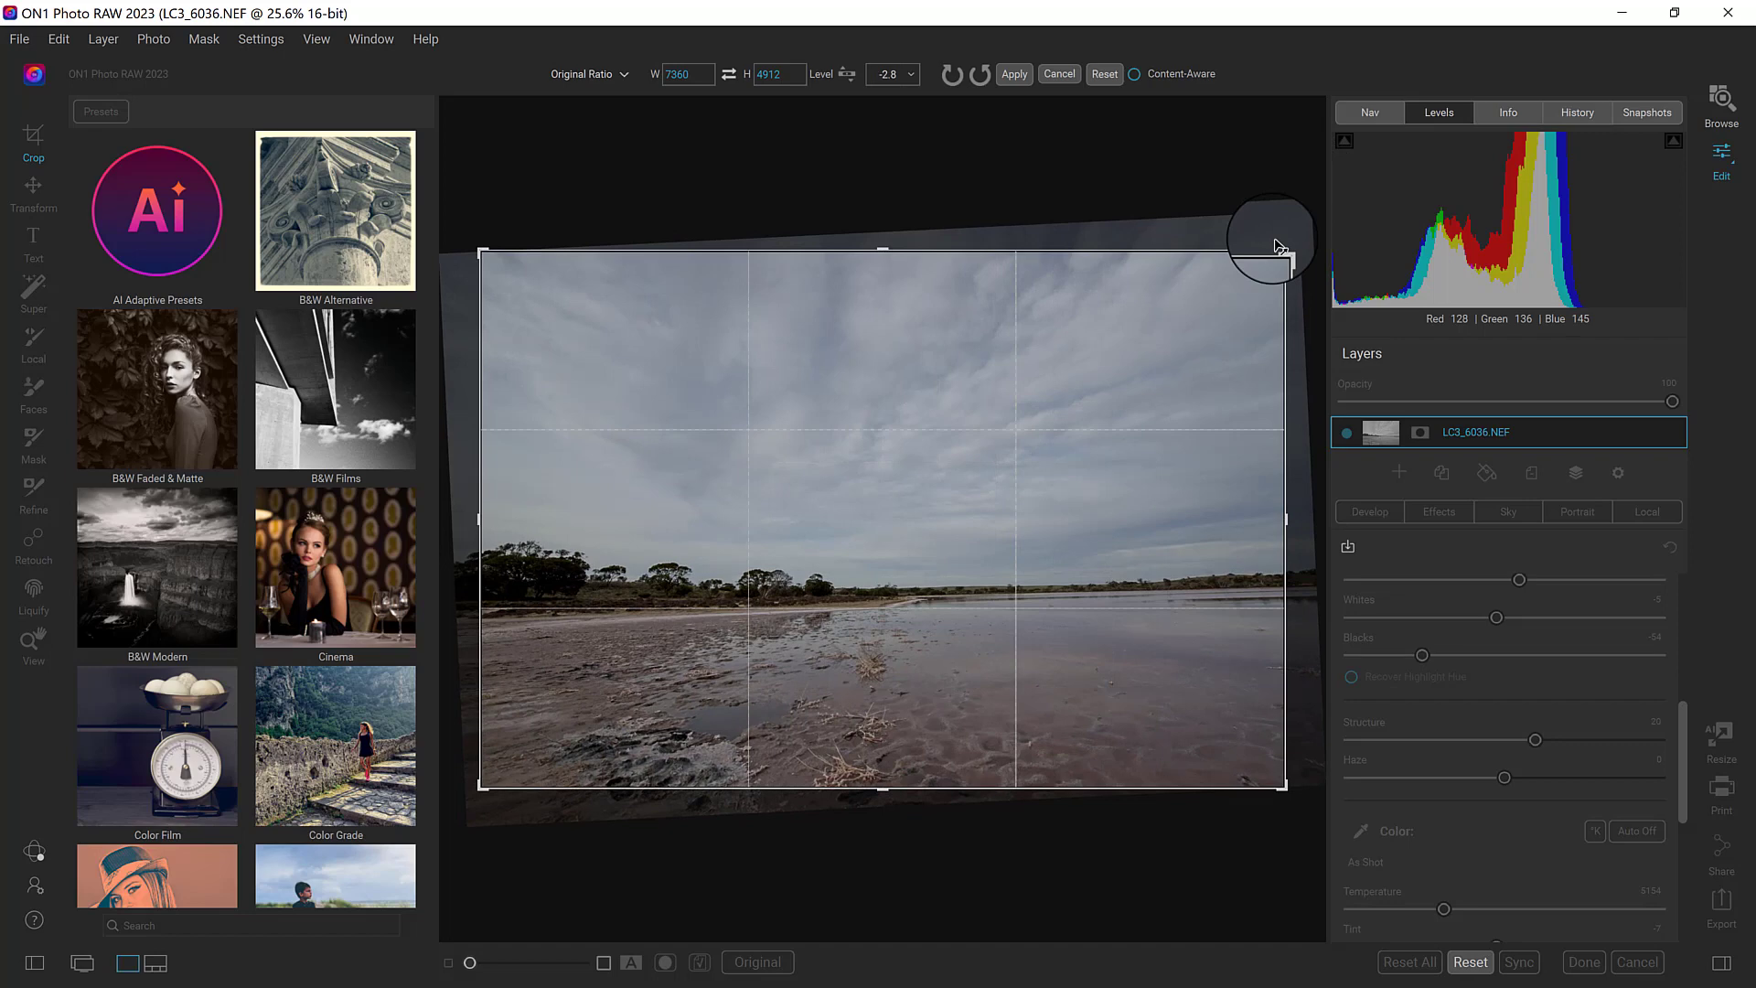
key("Return")
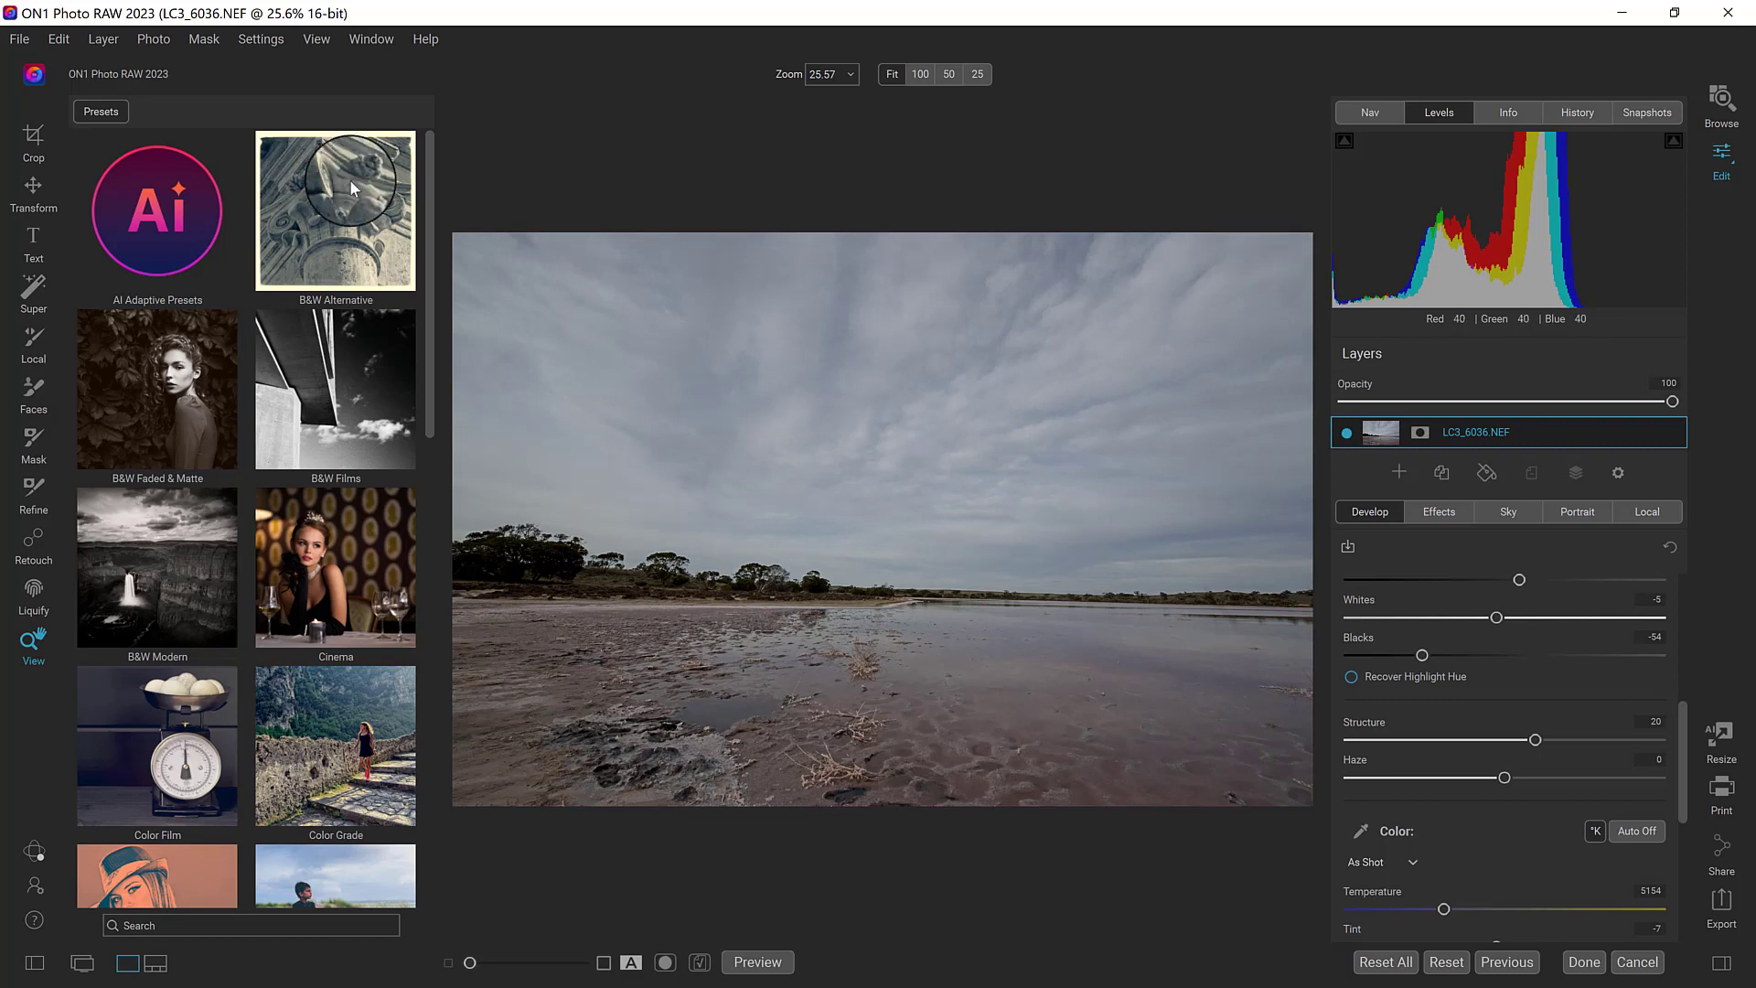
Step: Straighten the photo by about -0.52 degrees with the Level tool along the far shoreline and apply the crop
left_click(33, 135)
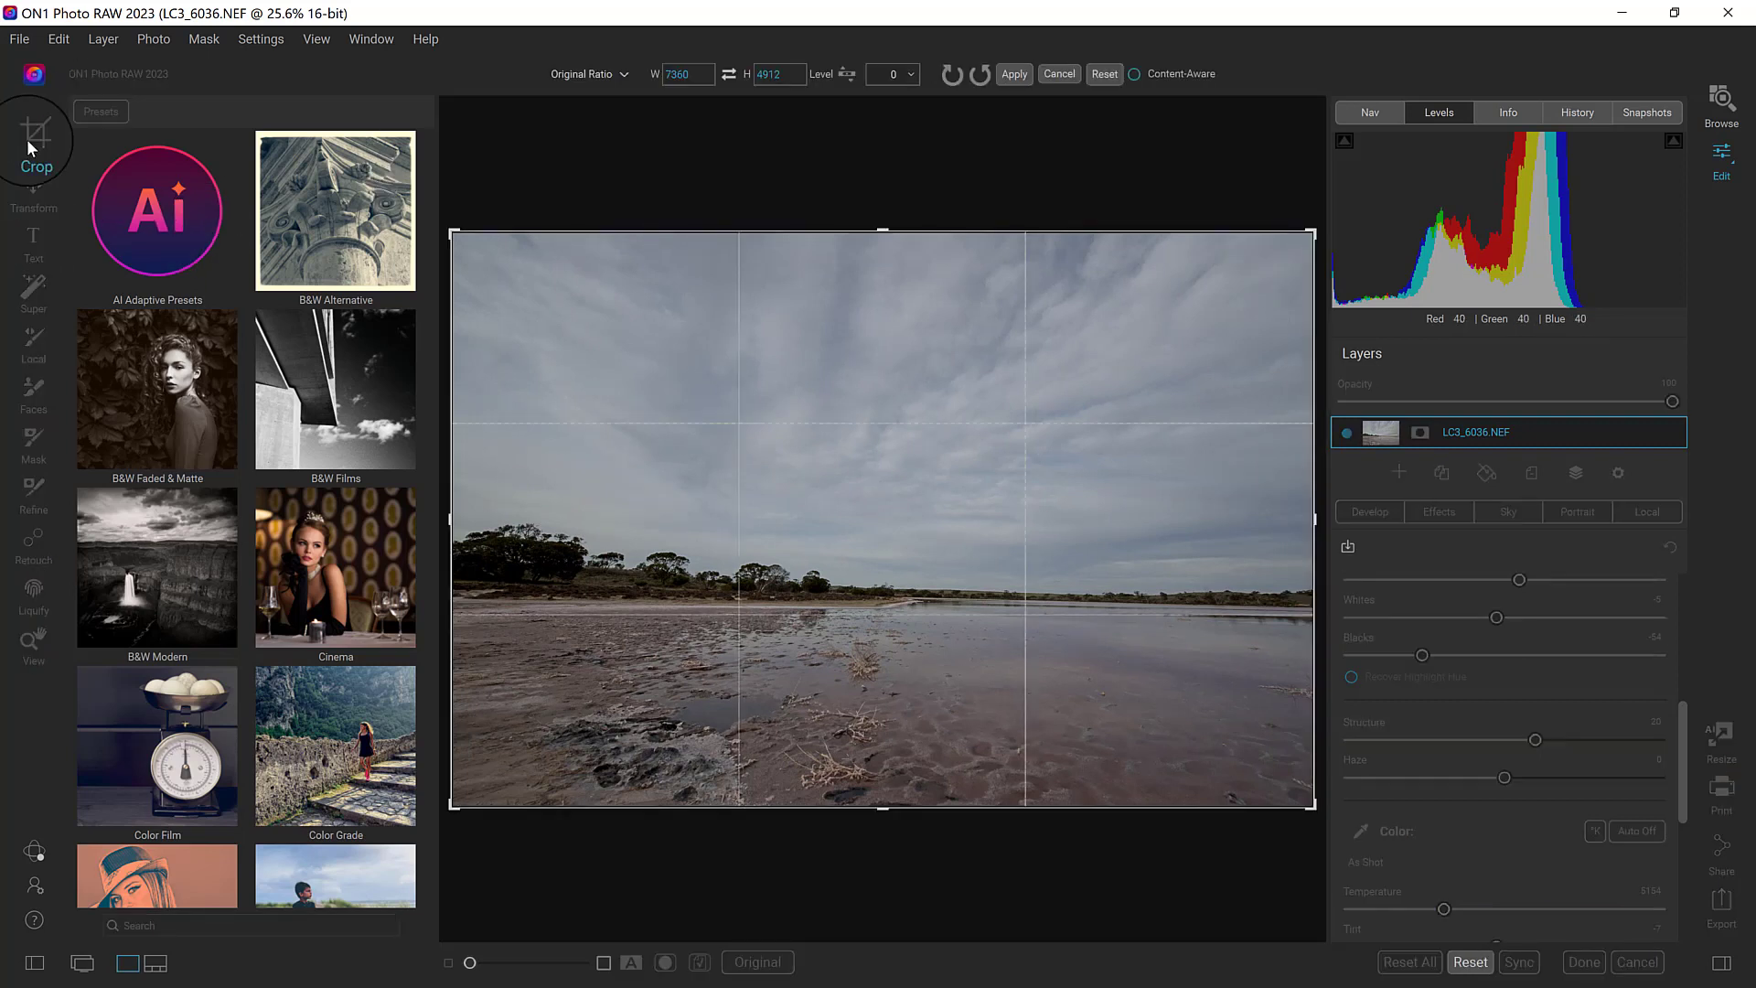
left_click(844, 81)
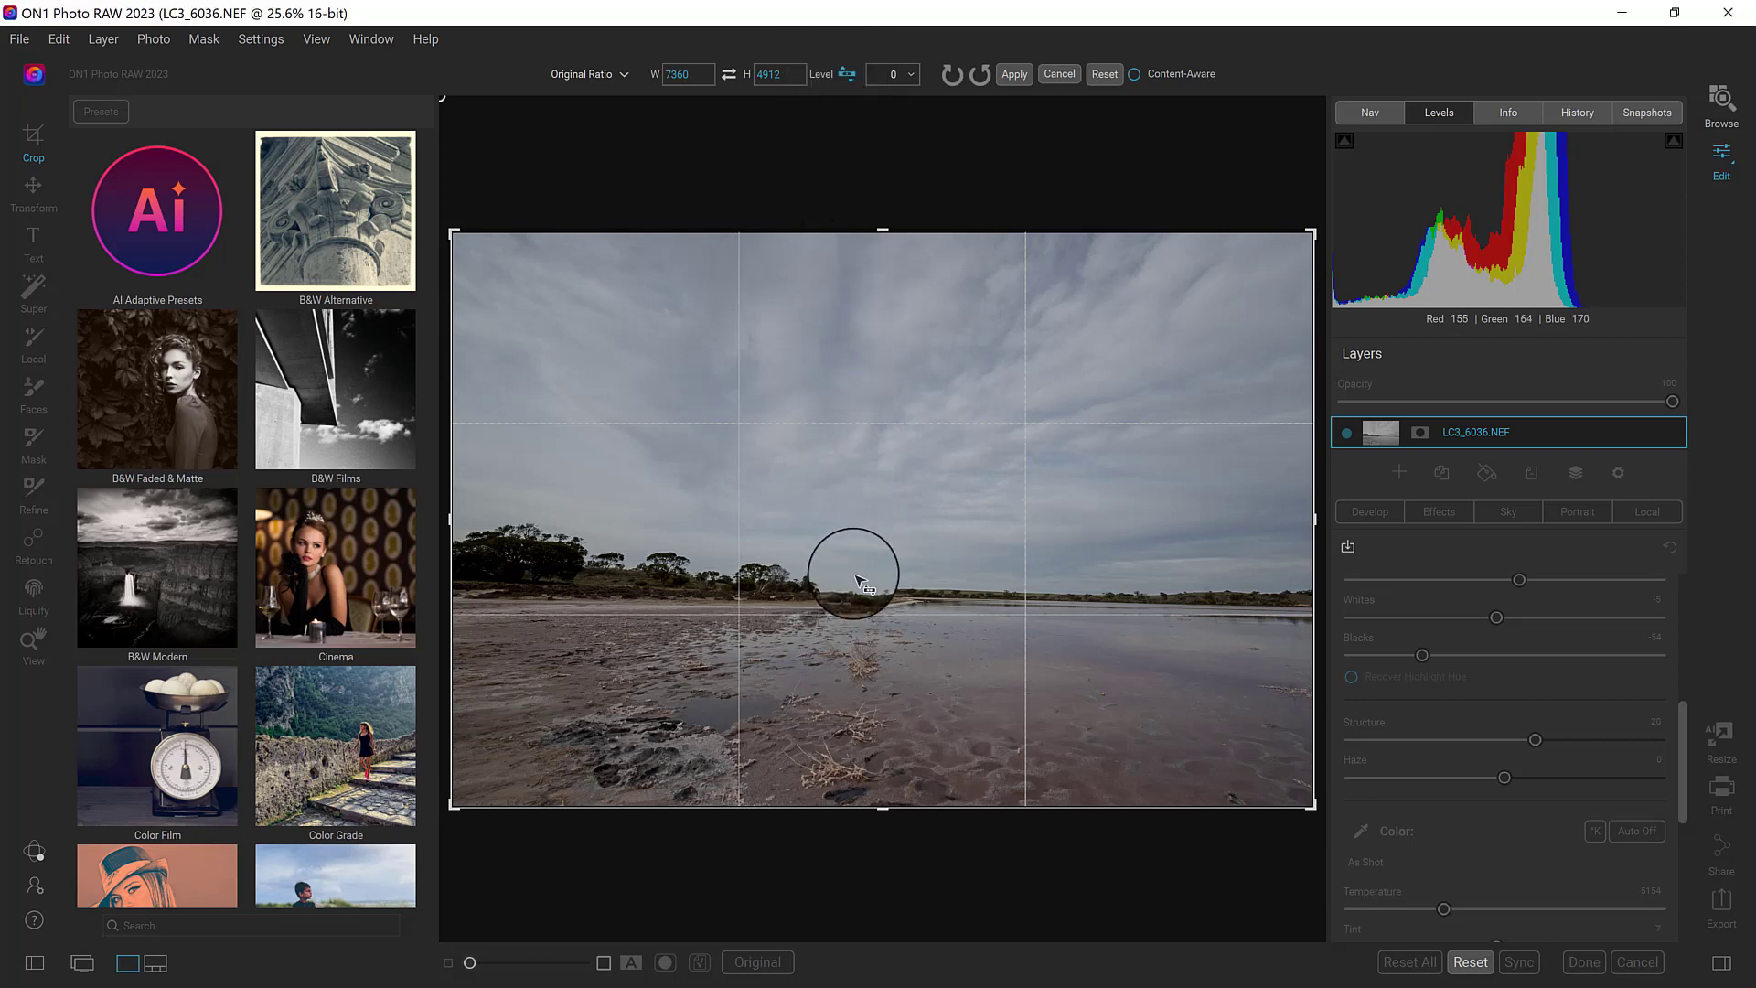
left_click_drag(915, 601, 1167, 605)
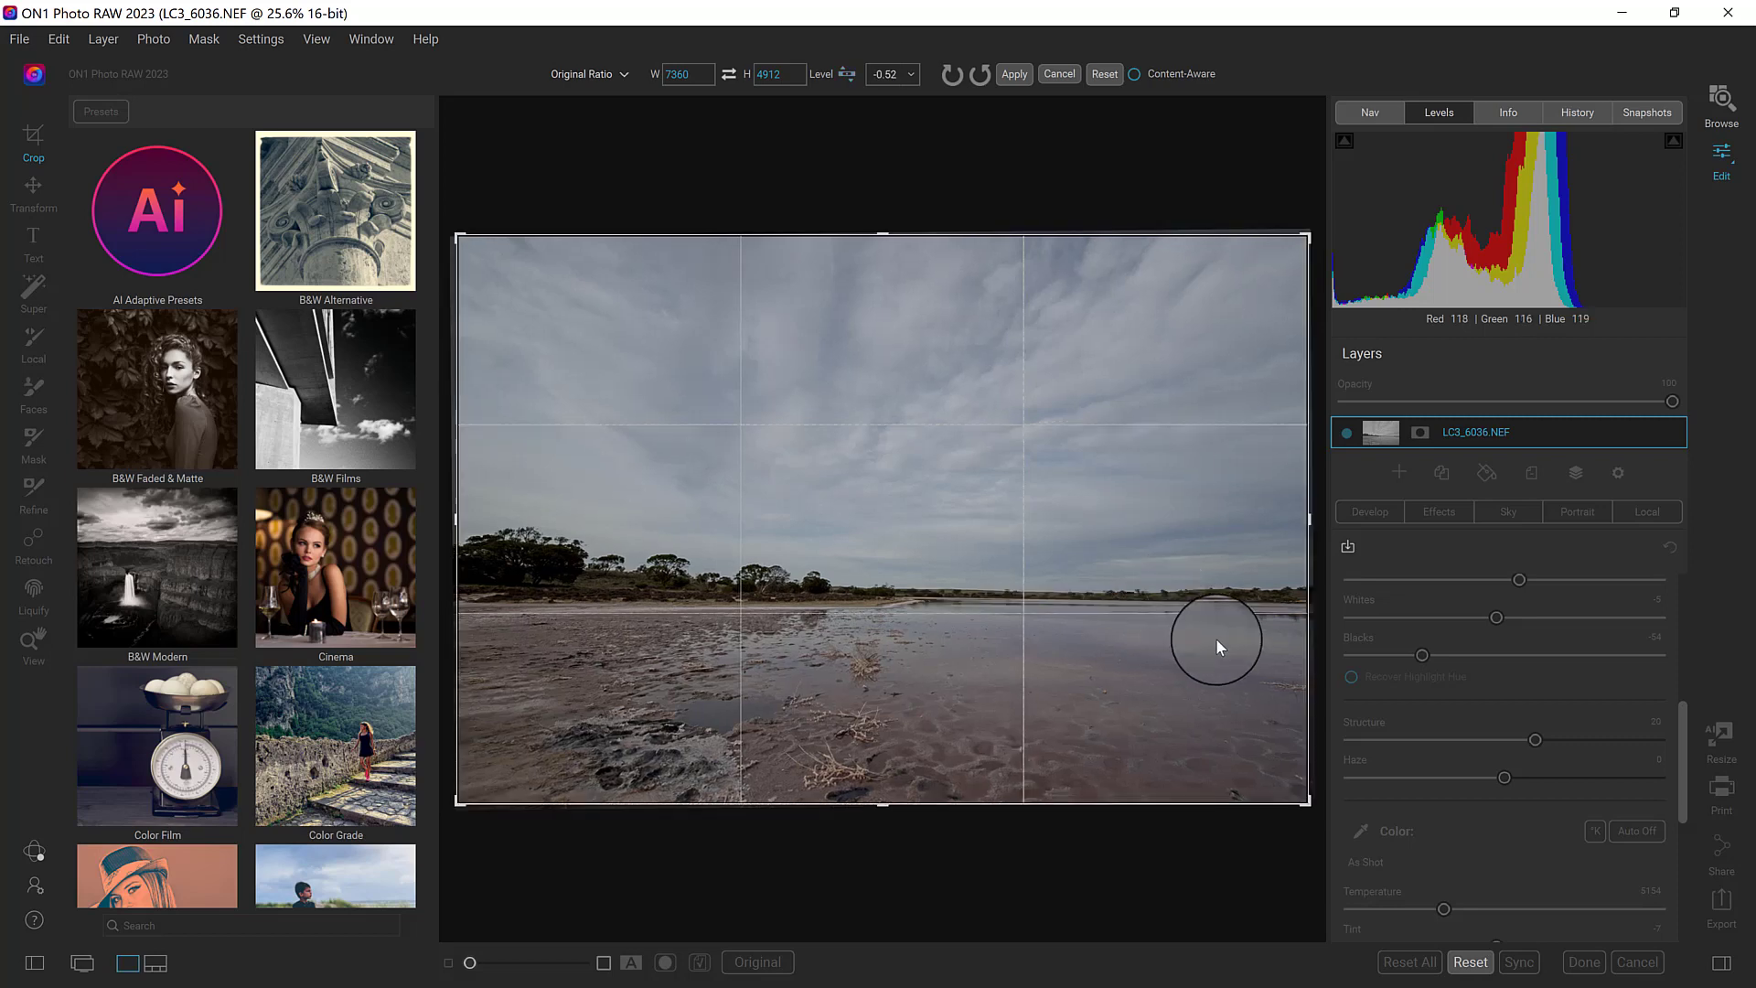
key("Return")
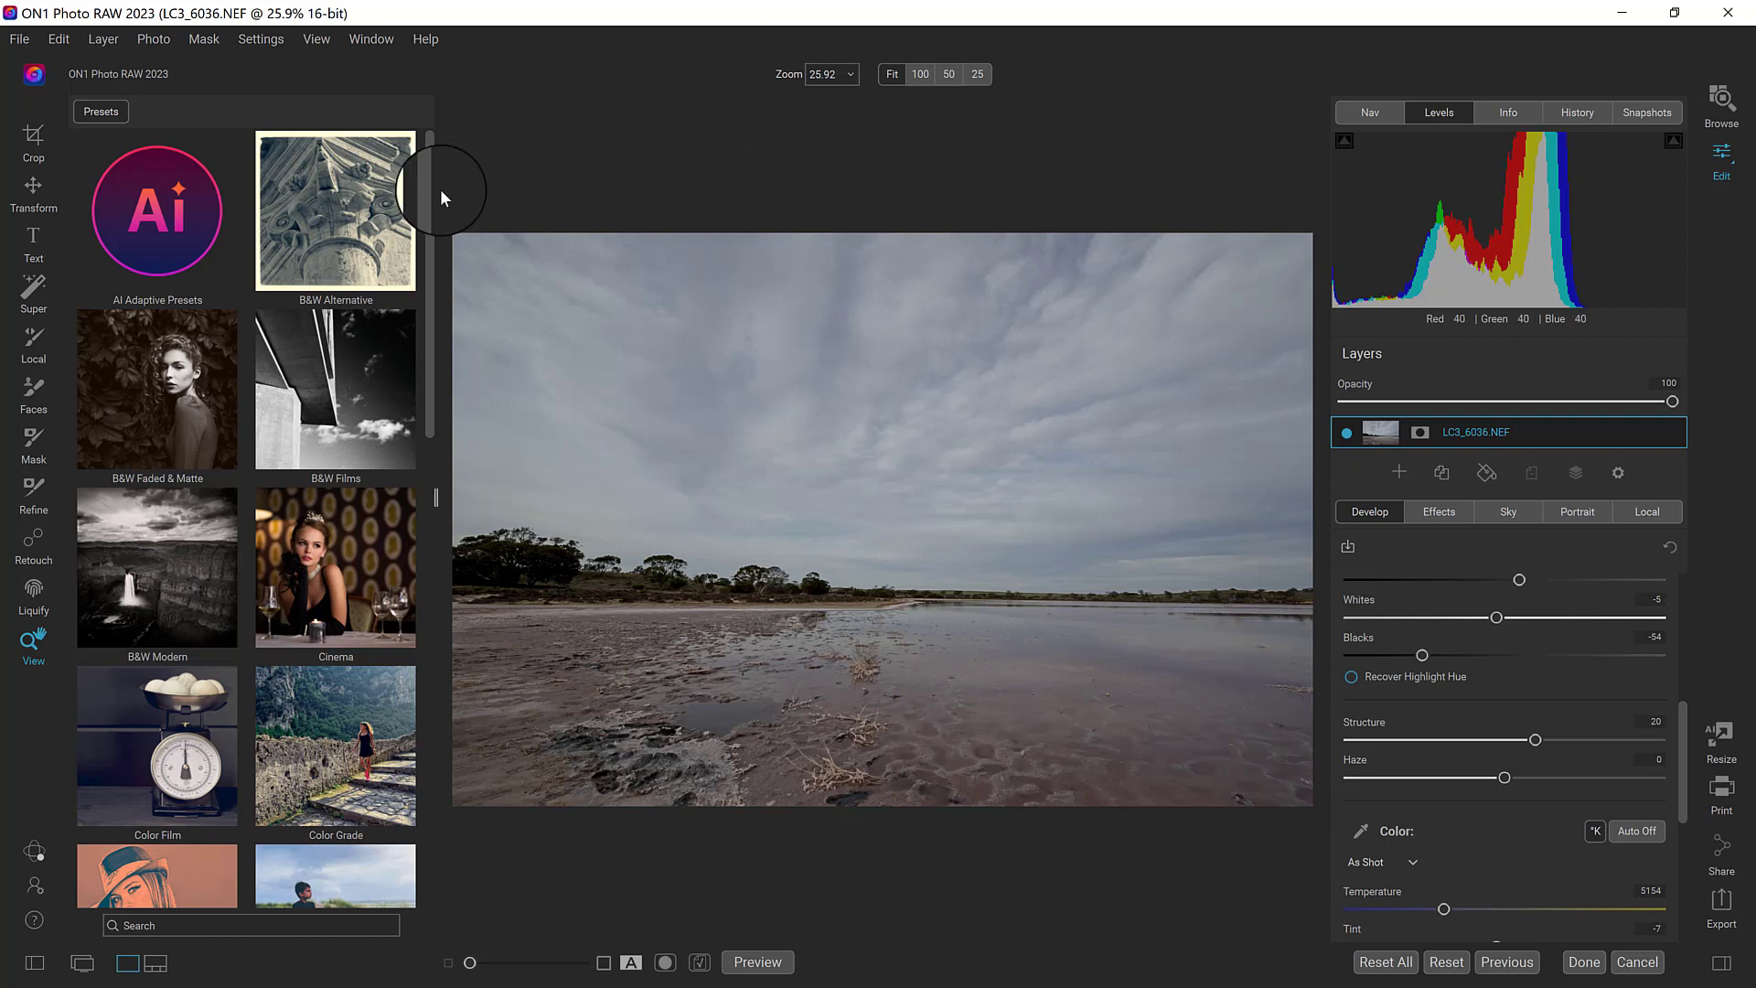
Step: Narrow both side panels to enlarge the photo preview and inspect the sky at 100% zoom
left_click_drag(437, 205, 263, 246)
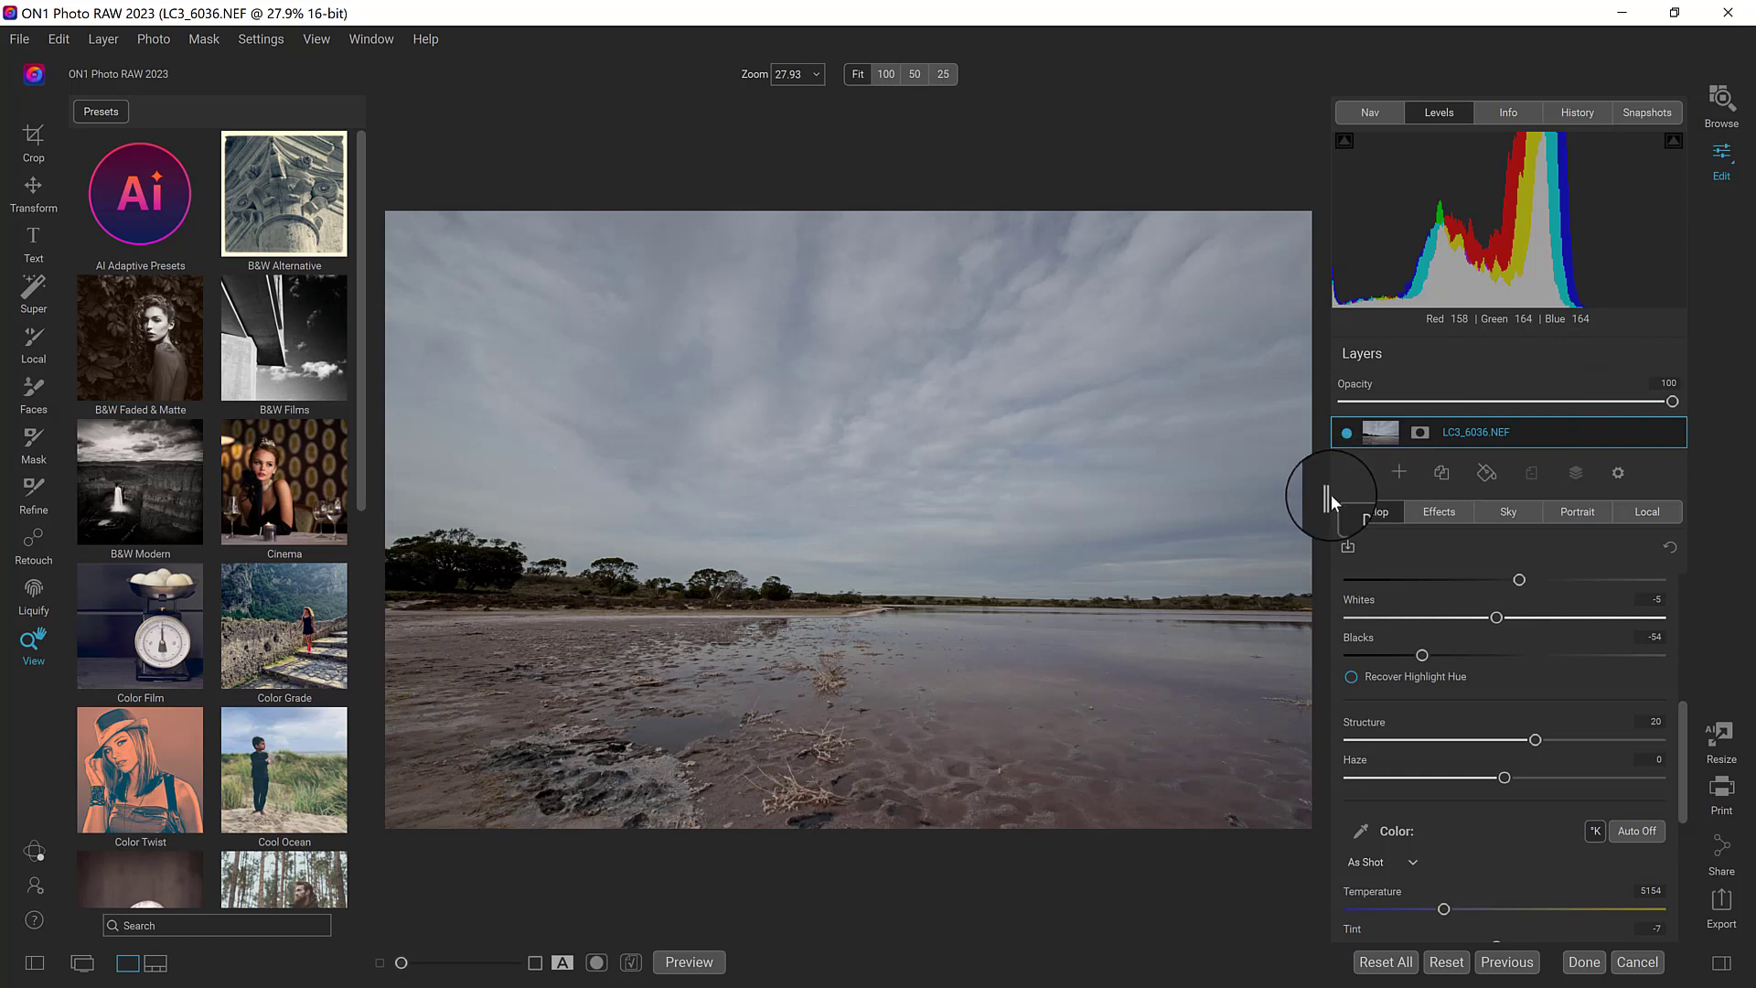
left_click_drag(1330, 495, 1372, 501)
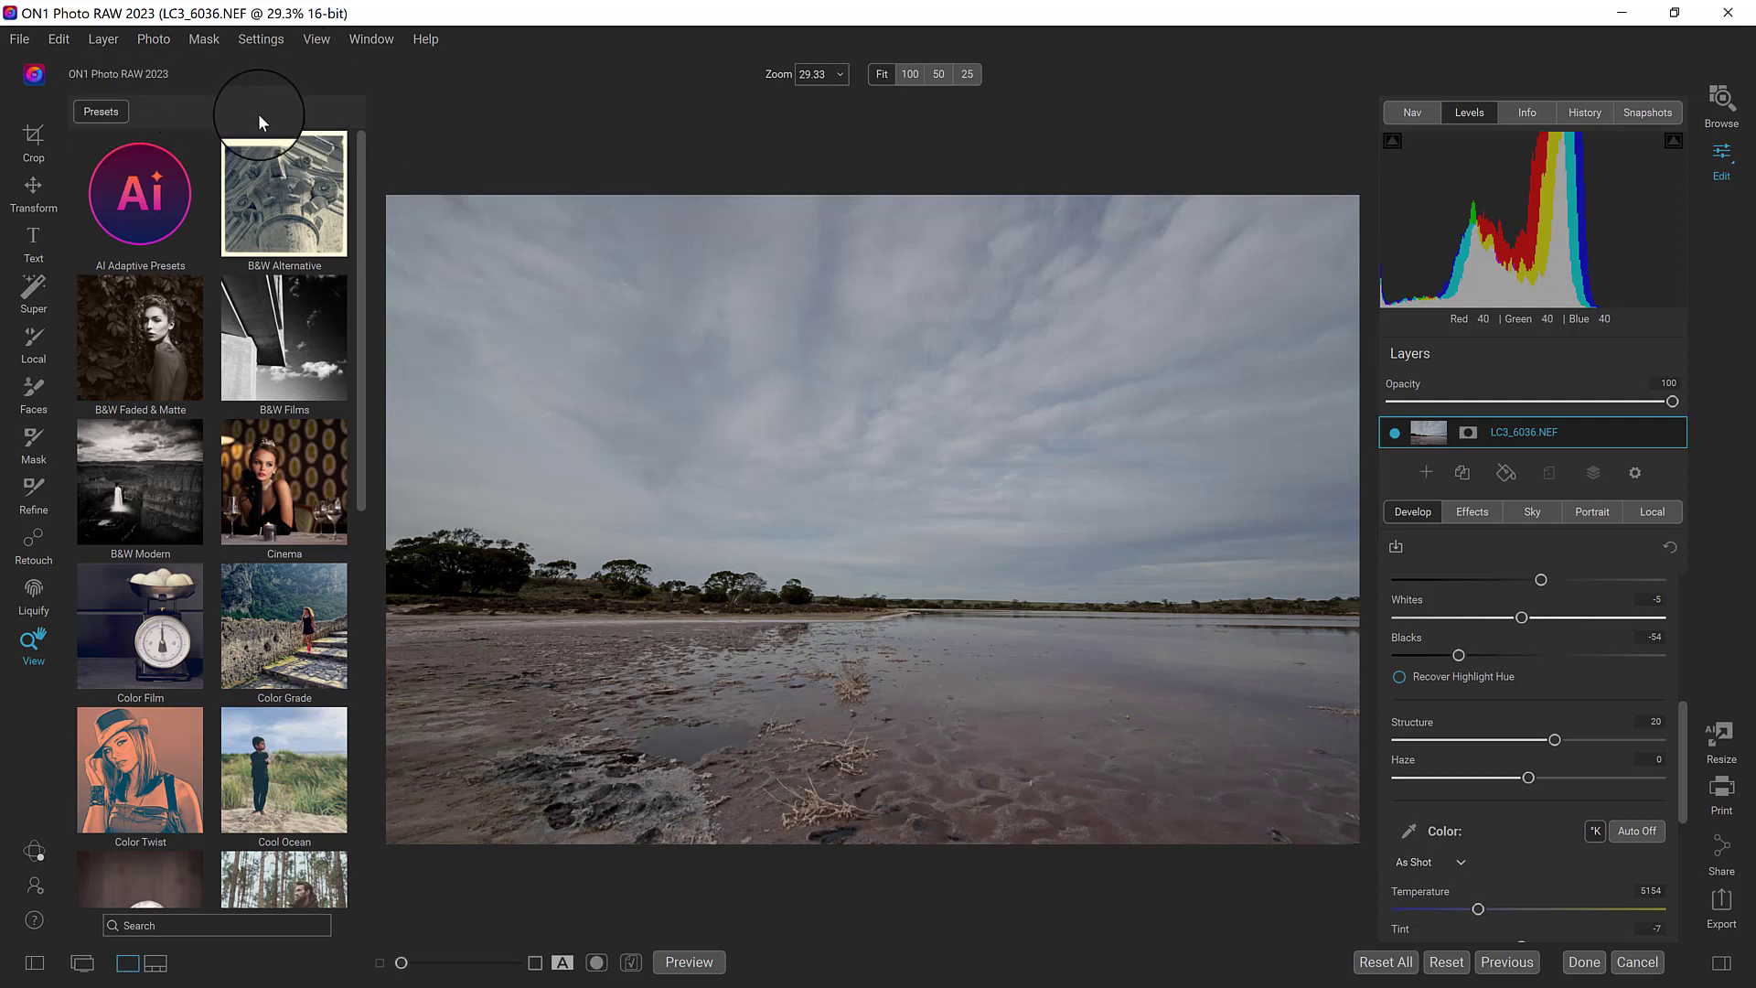
left_click(820, 486)
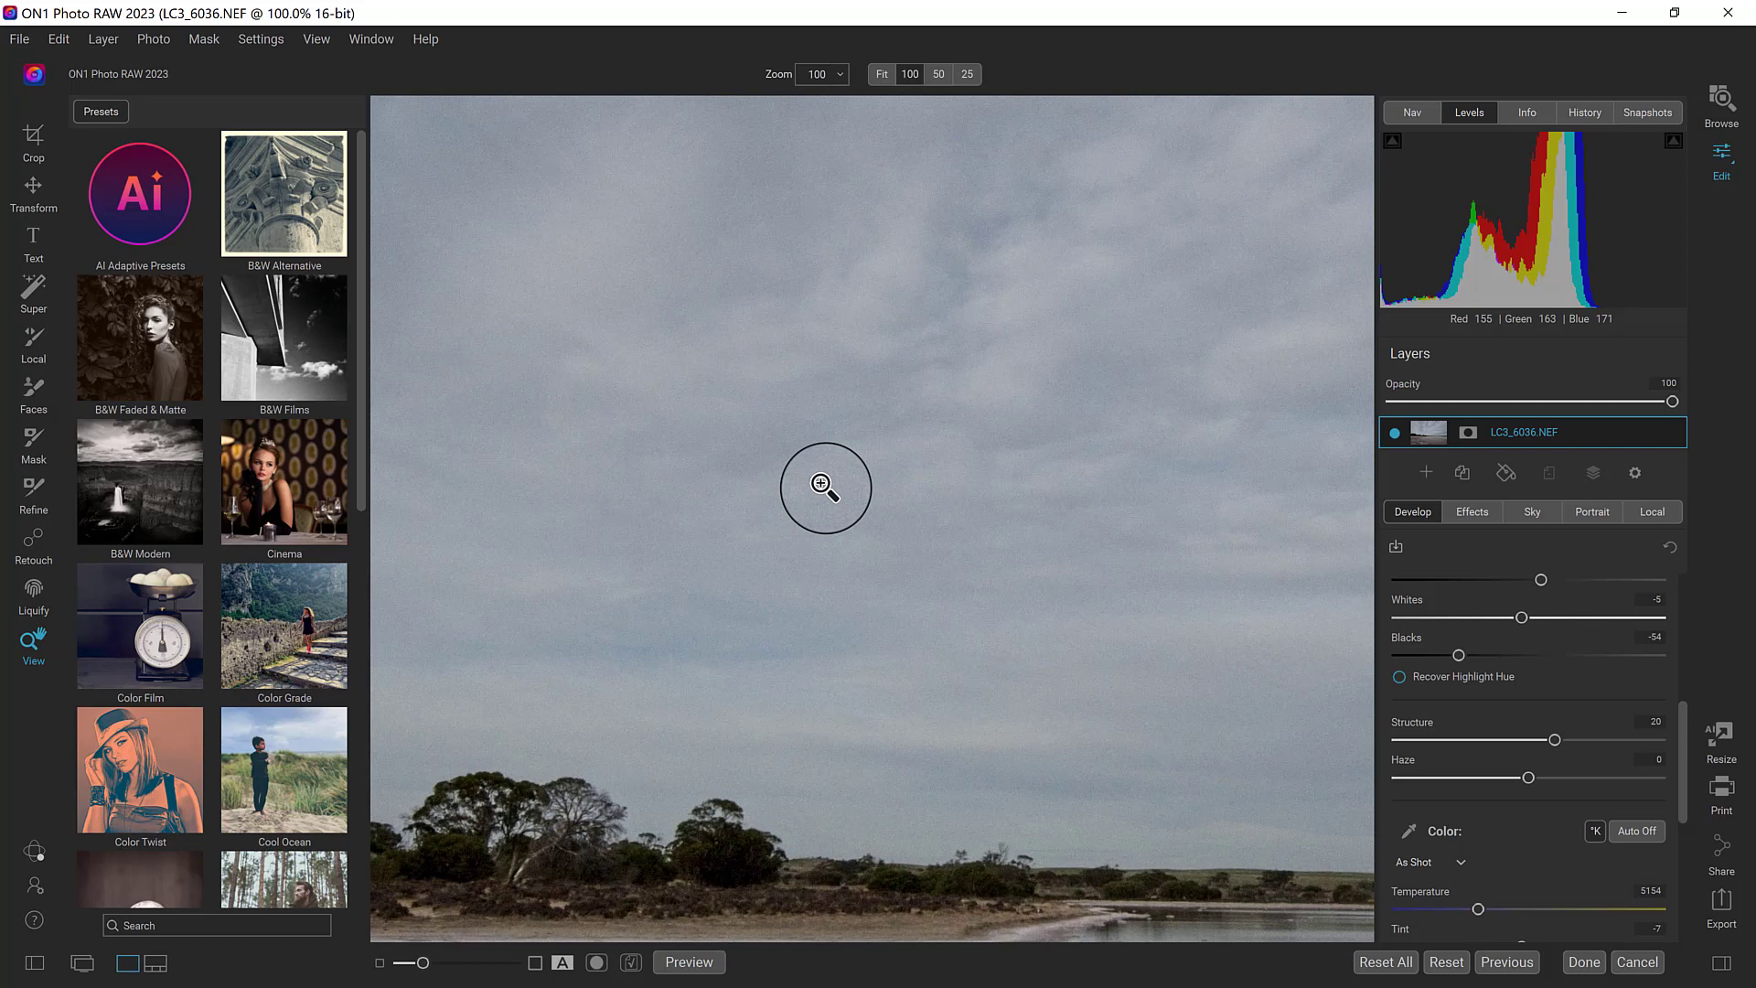
left_click(821, 486)
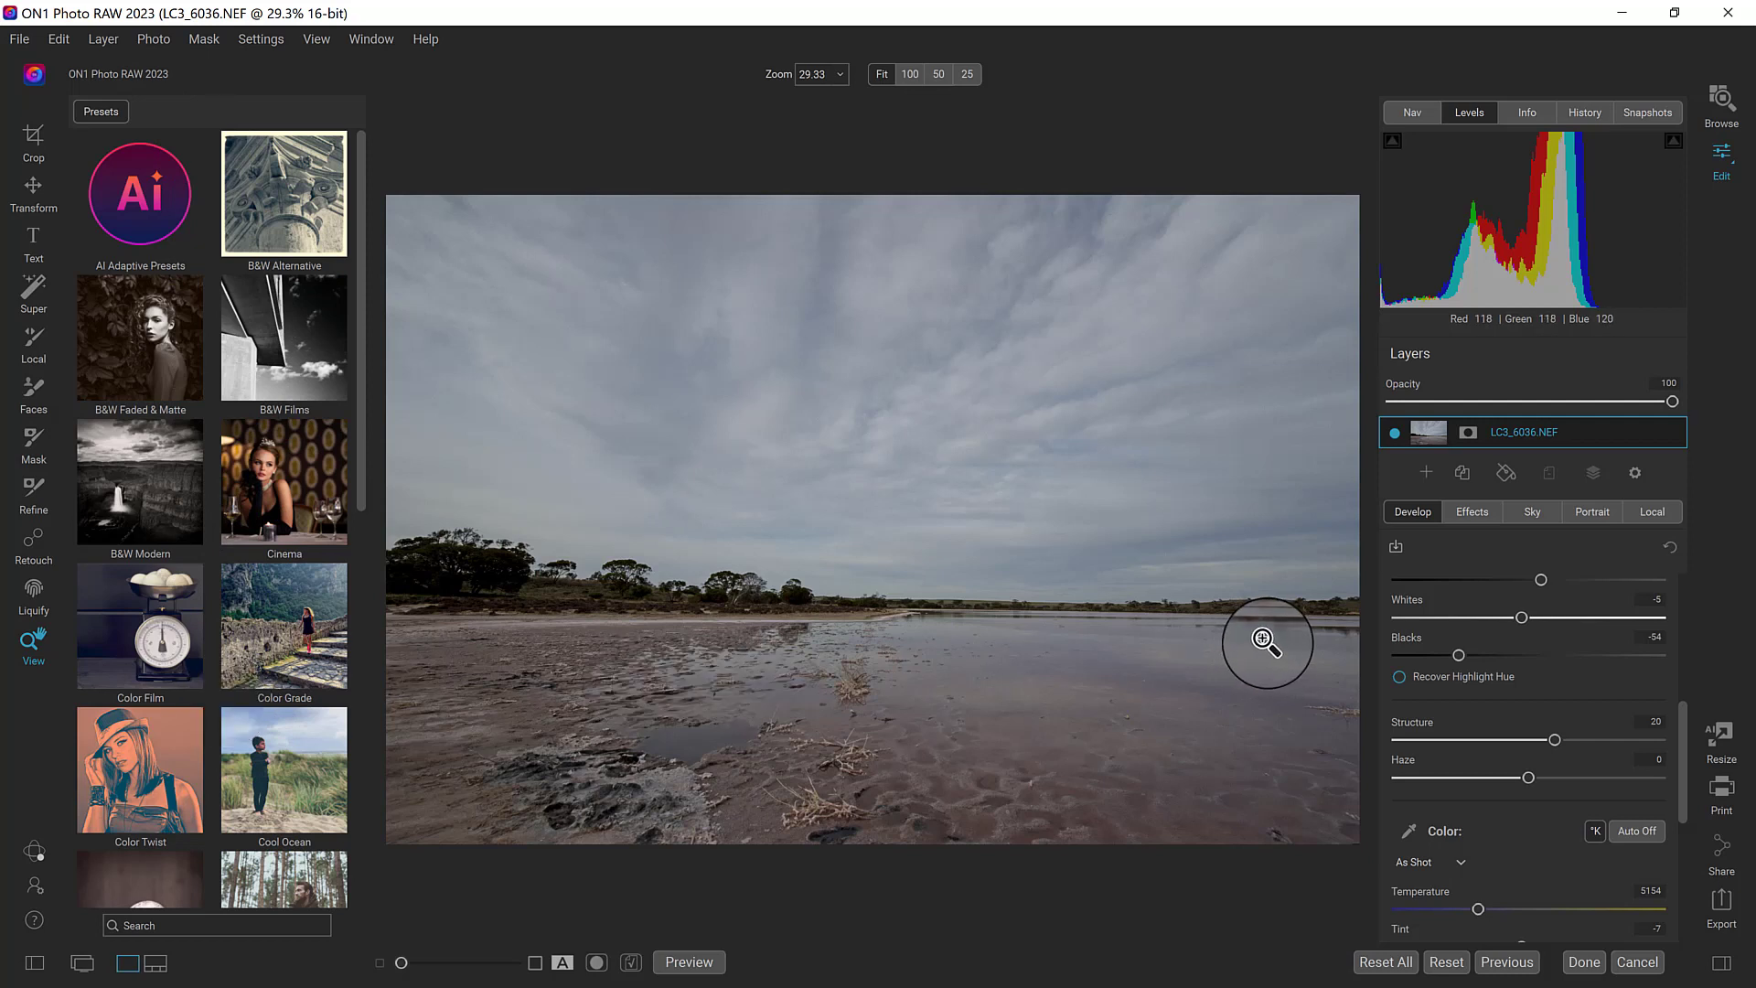
Step: Duplicate the LC3_6036.NEF layer to create a layered photo
left_click(1461, 474)
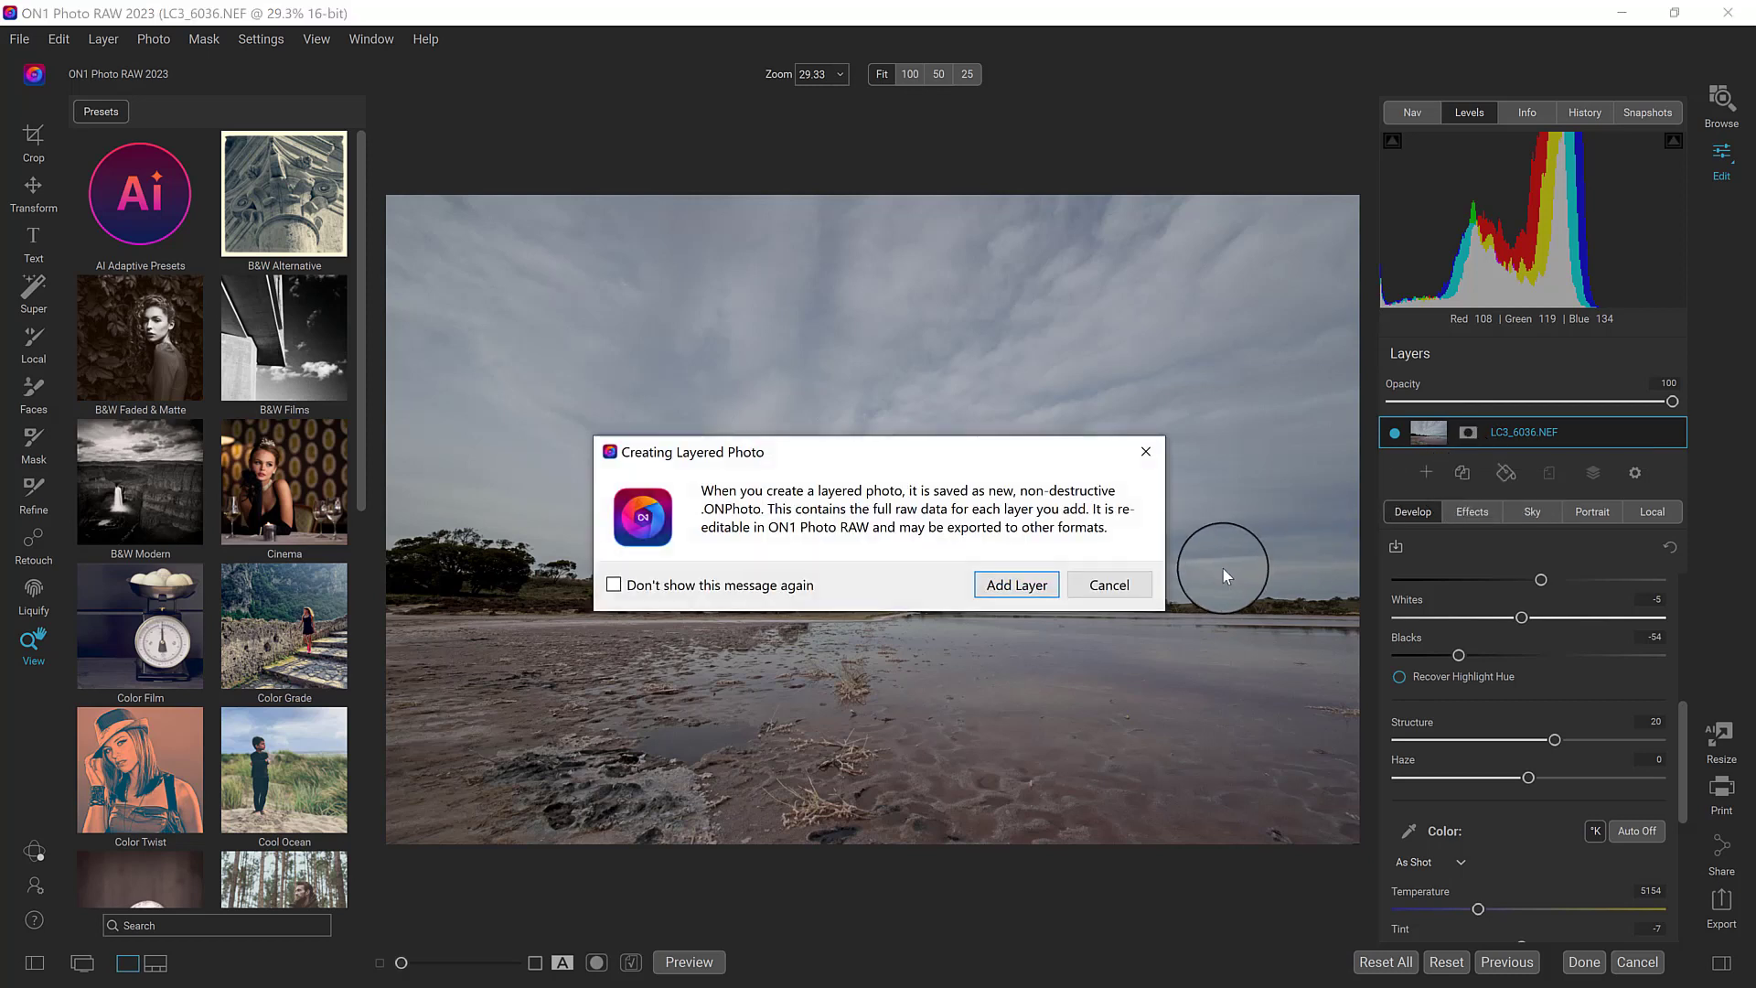
left_click(1012, 590)
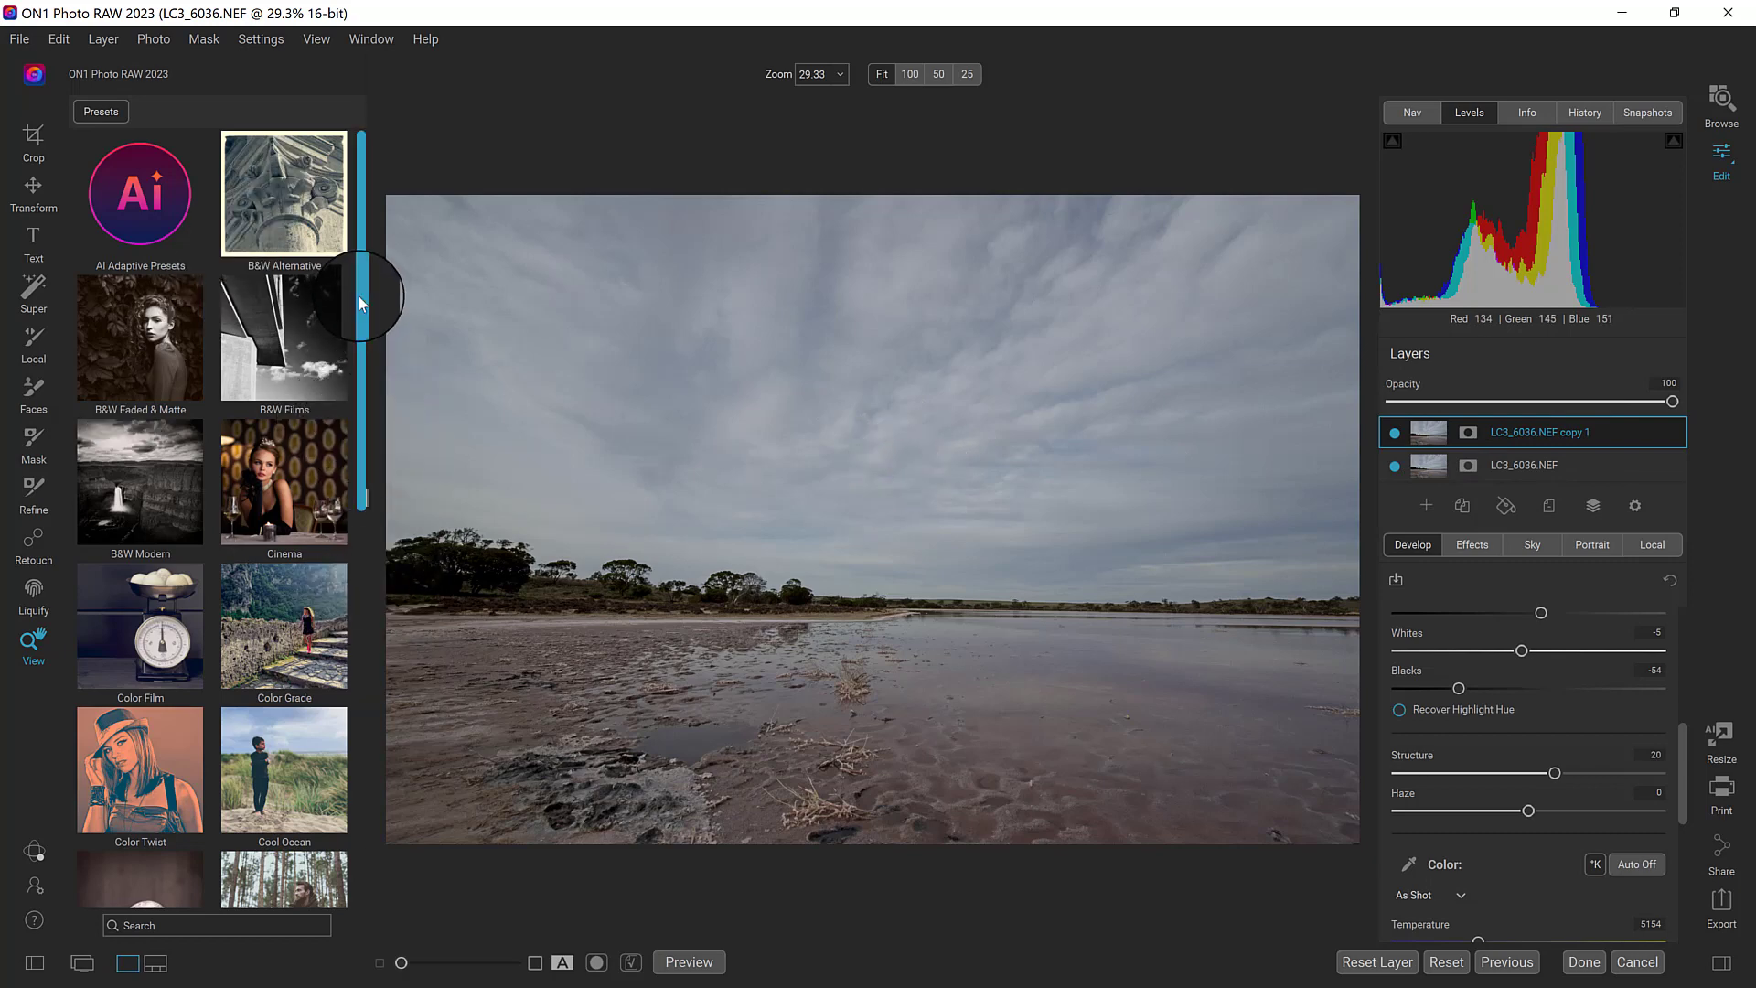
Step: Open the Color Film preset category
left_click_drag(359, 296, 351, 415)
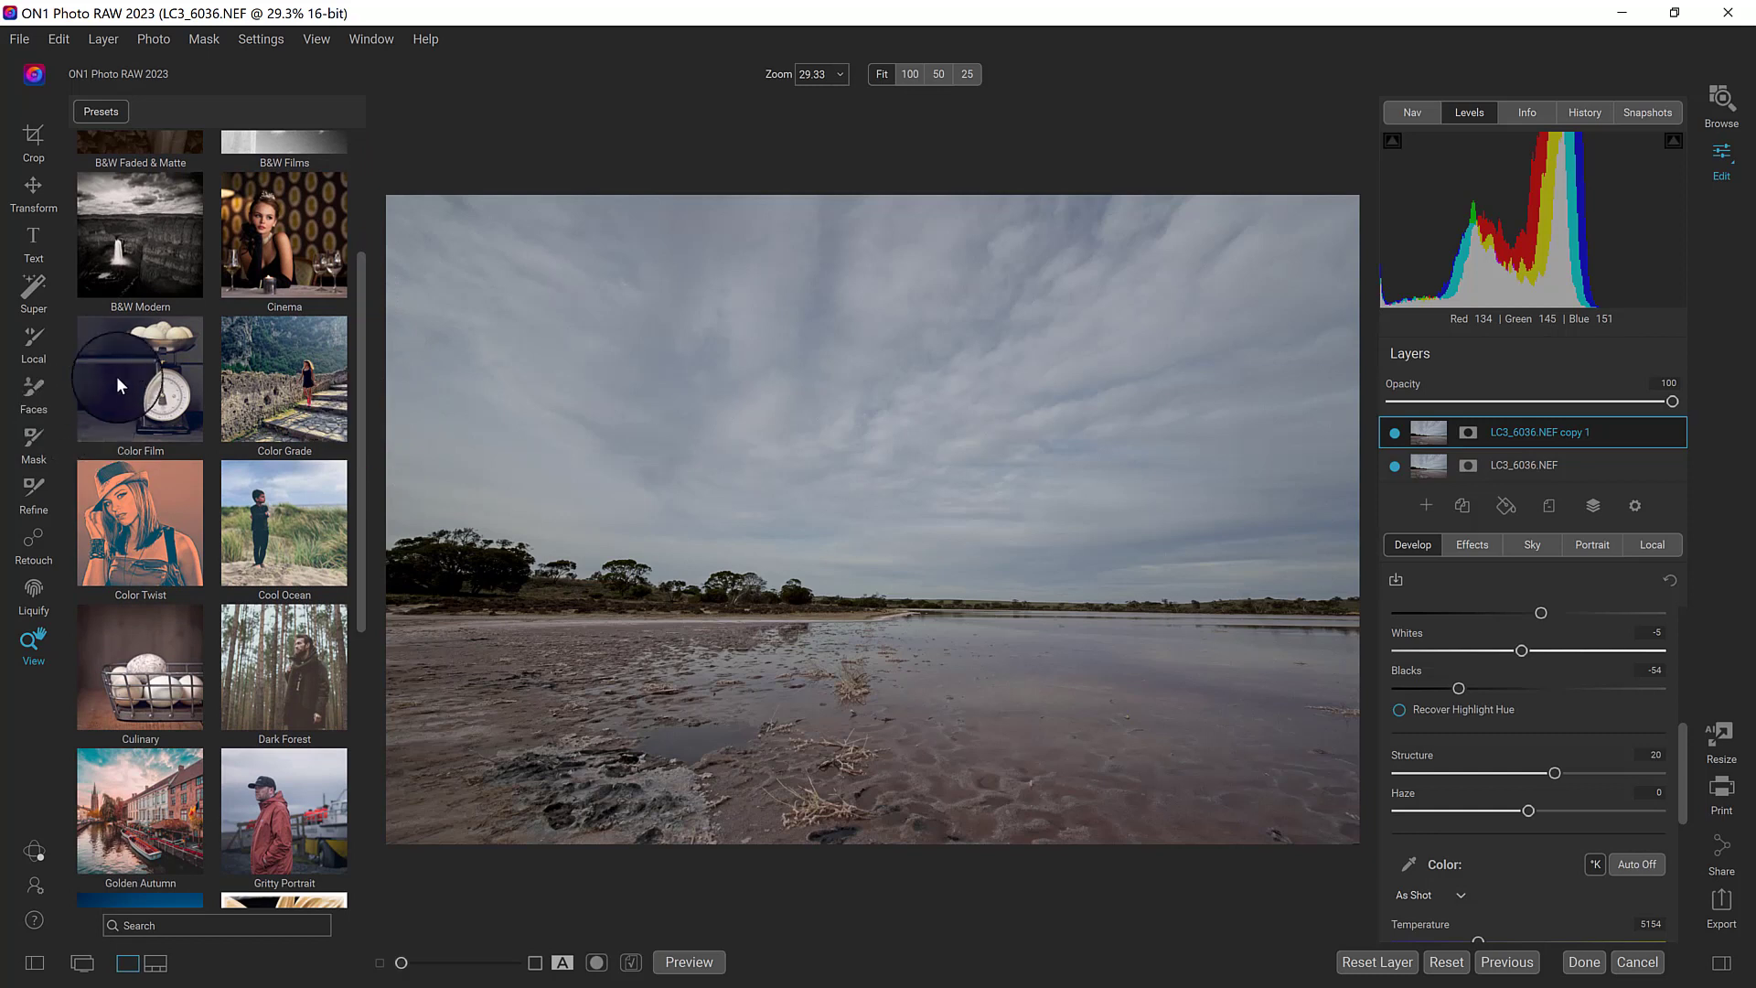
left_click(128, 373)
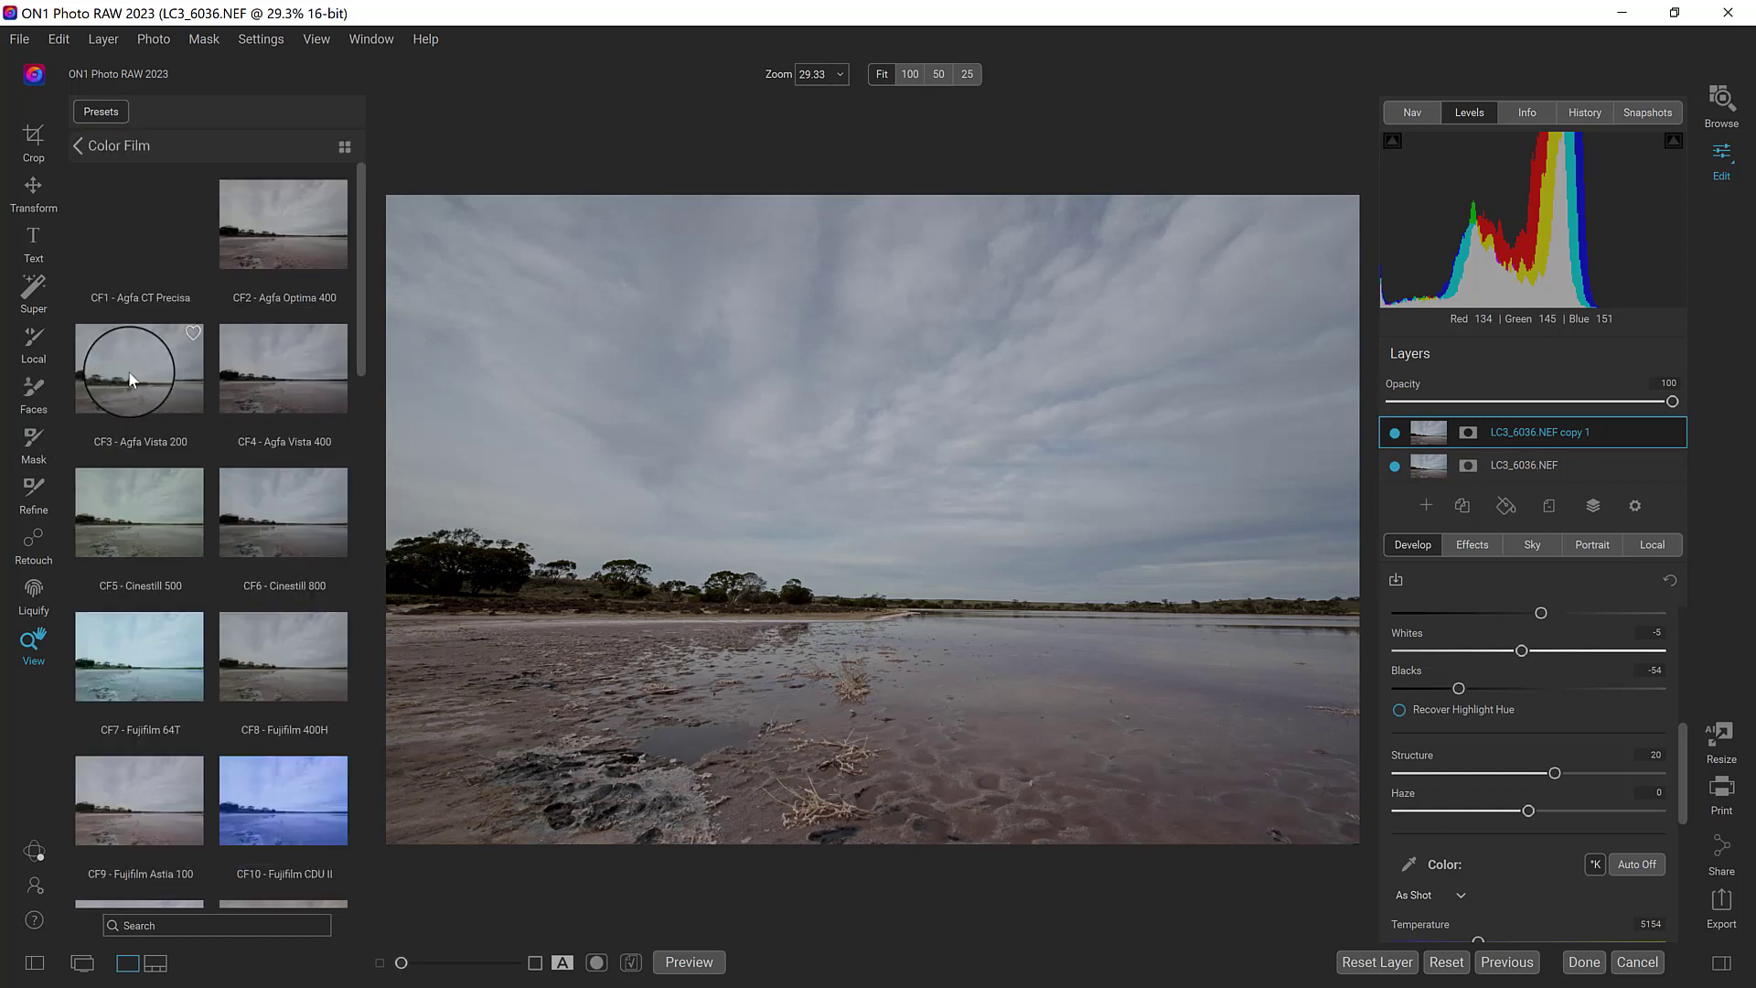
Step: Try the CF2 - Agfa Optima 400 and CF1 - Agfa CT Precisa presets on the copied layer and undo the changes
left_click(260, 232)
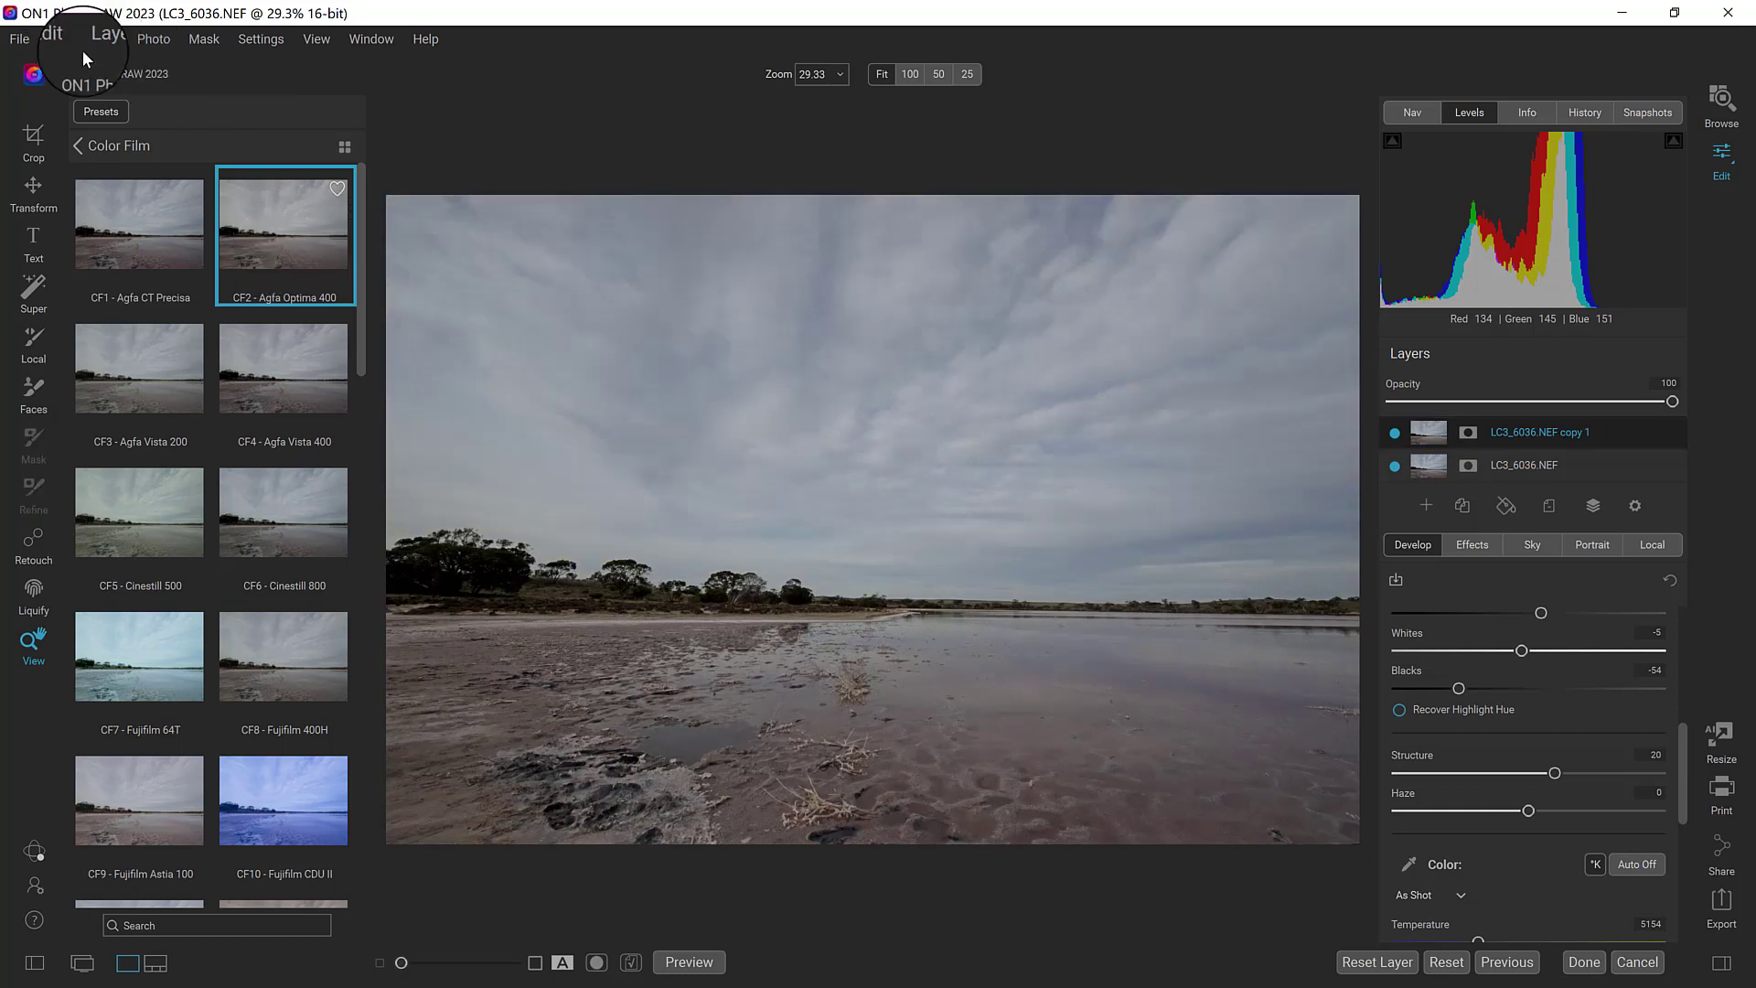
left_click(133, 238)
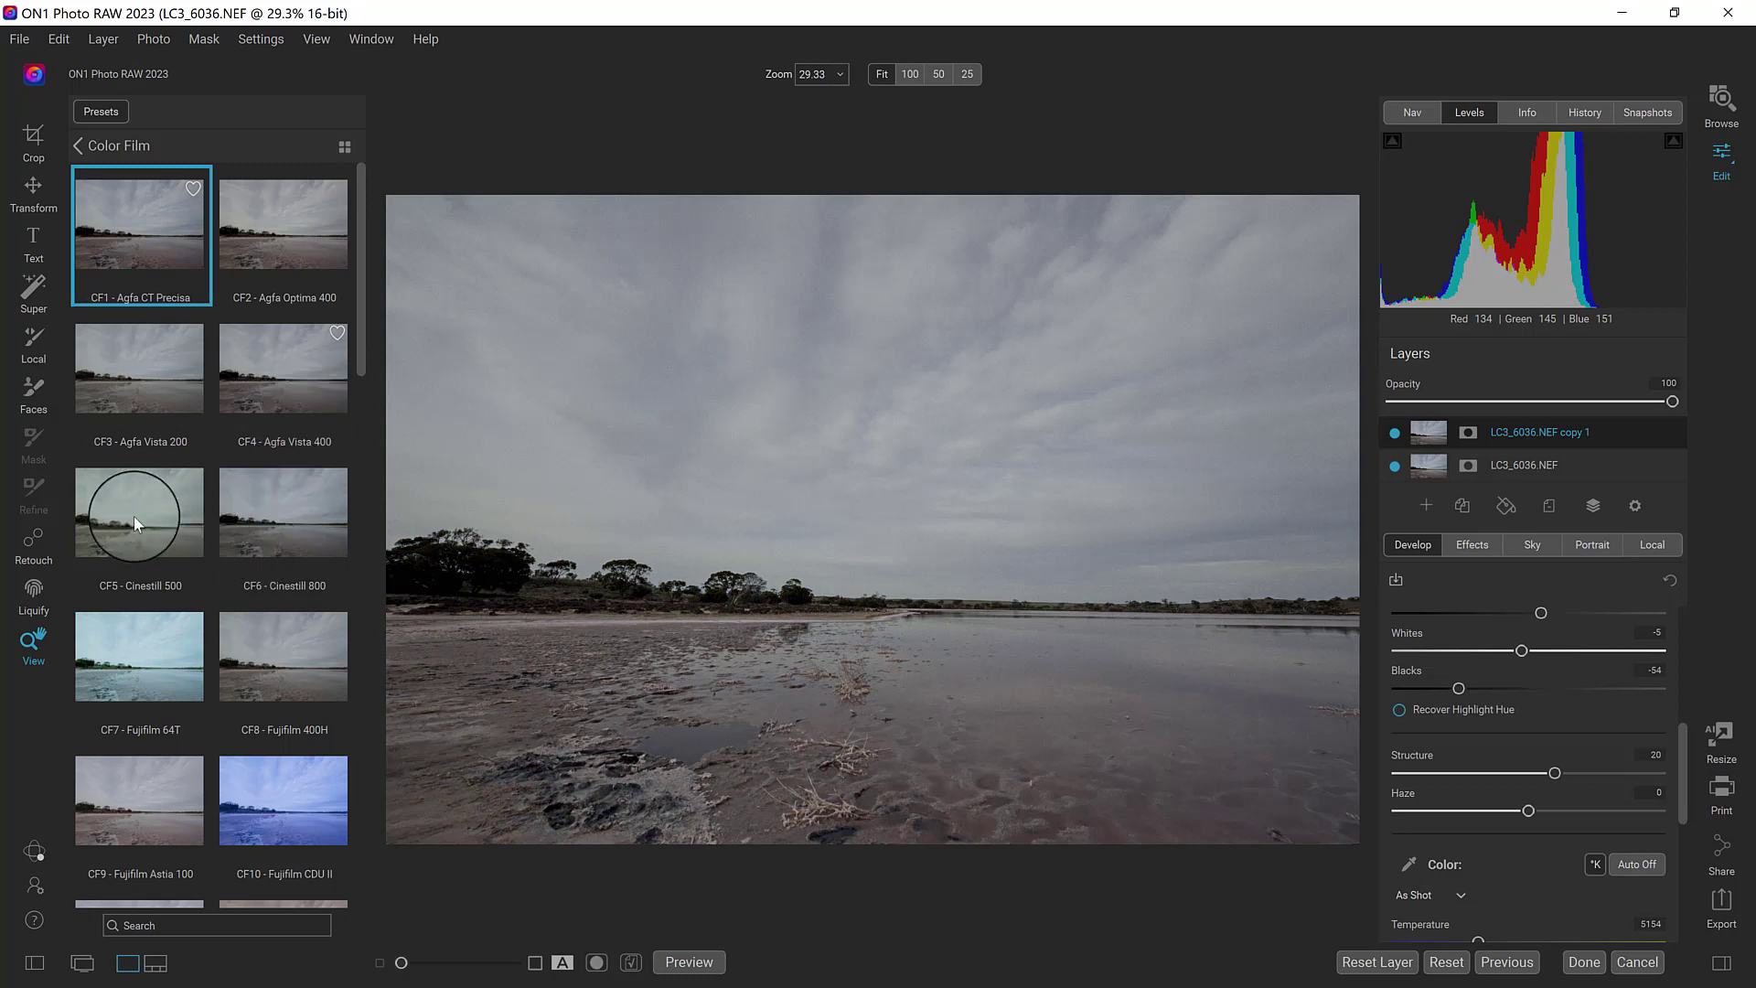
key("ctrl+z")
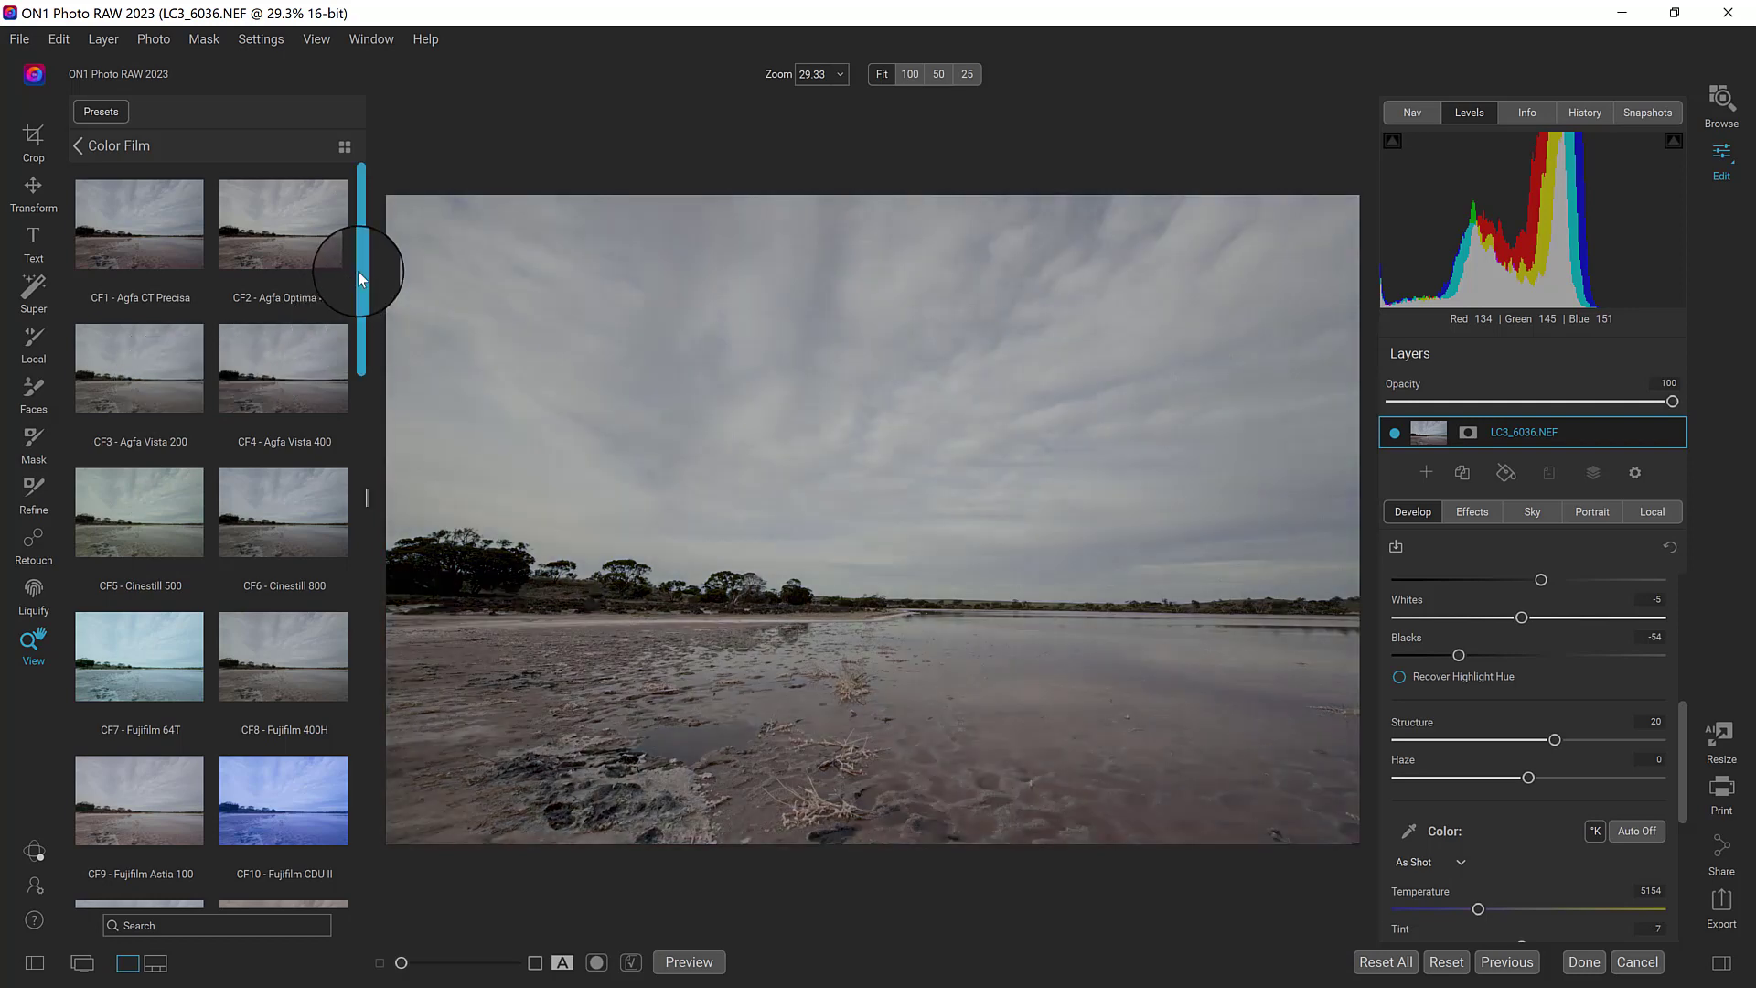
Step: Apply the CF12 - Fujifilm Reala 100 preset from the Color Film category to the photo
left_click_drag(360, 266, 360, 413)
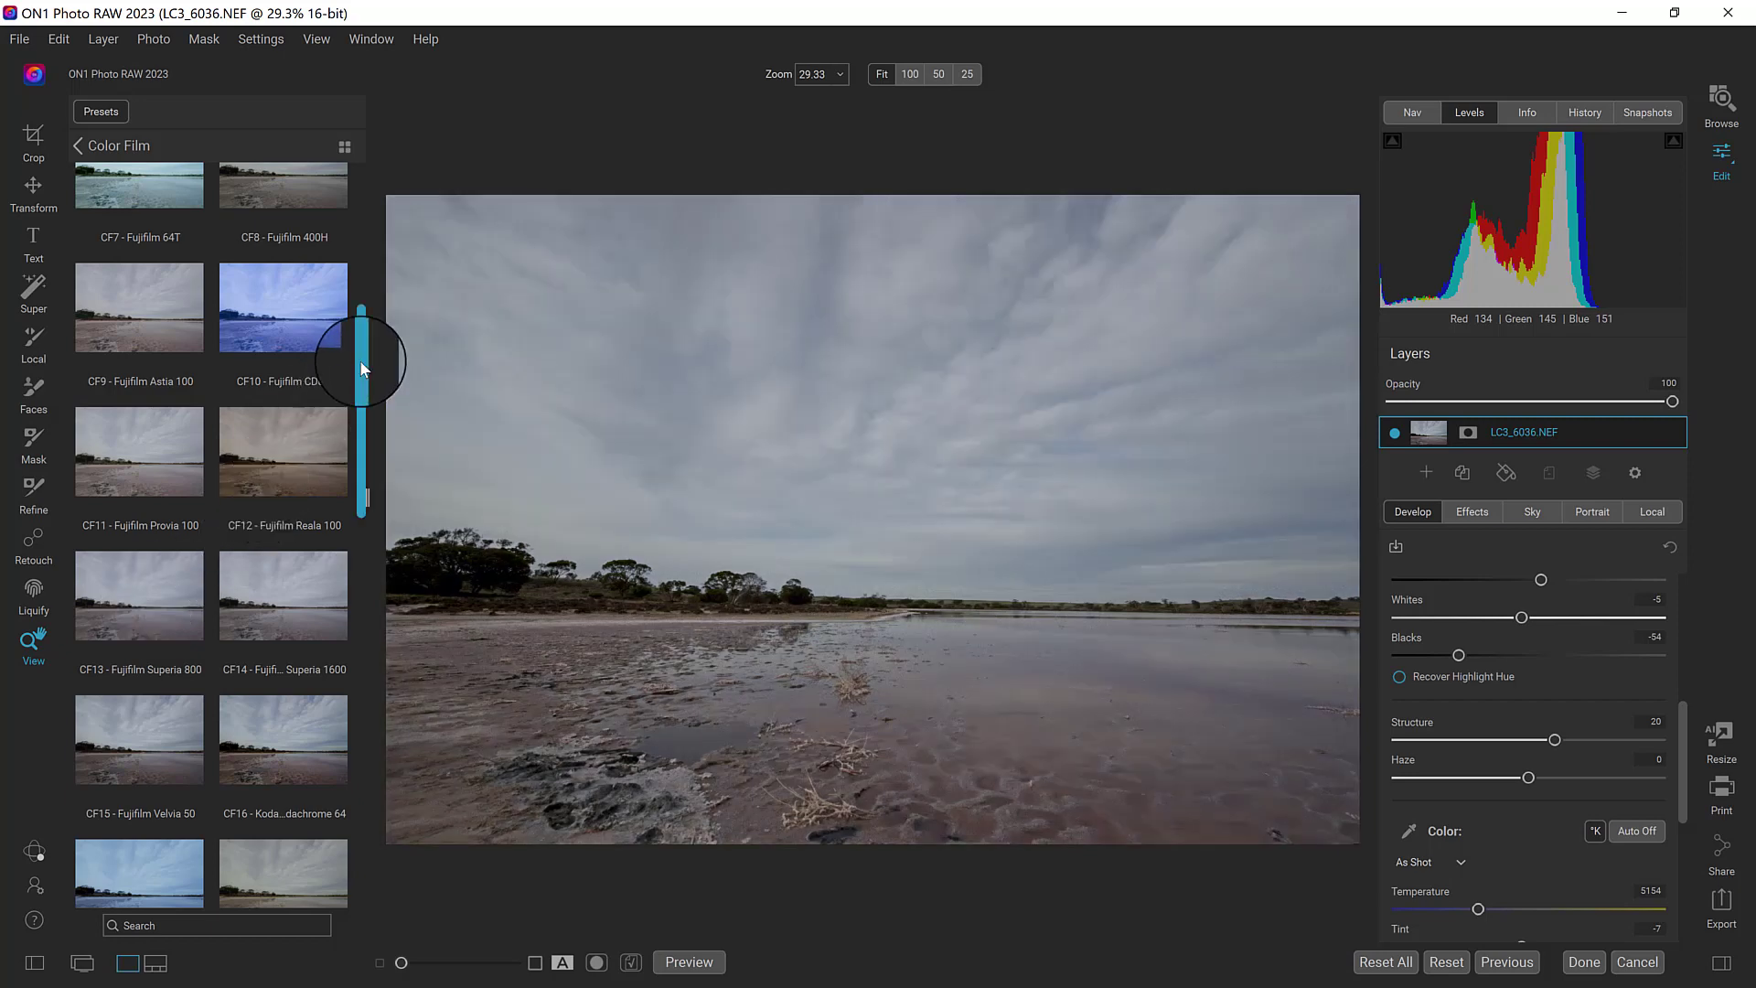
left_click_drag(359, 368, 349, 666)
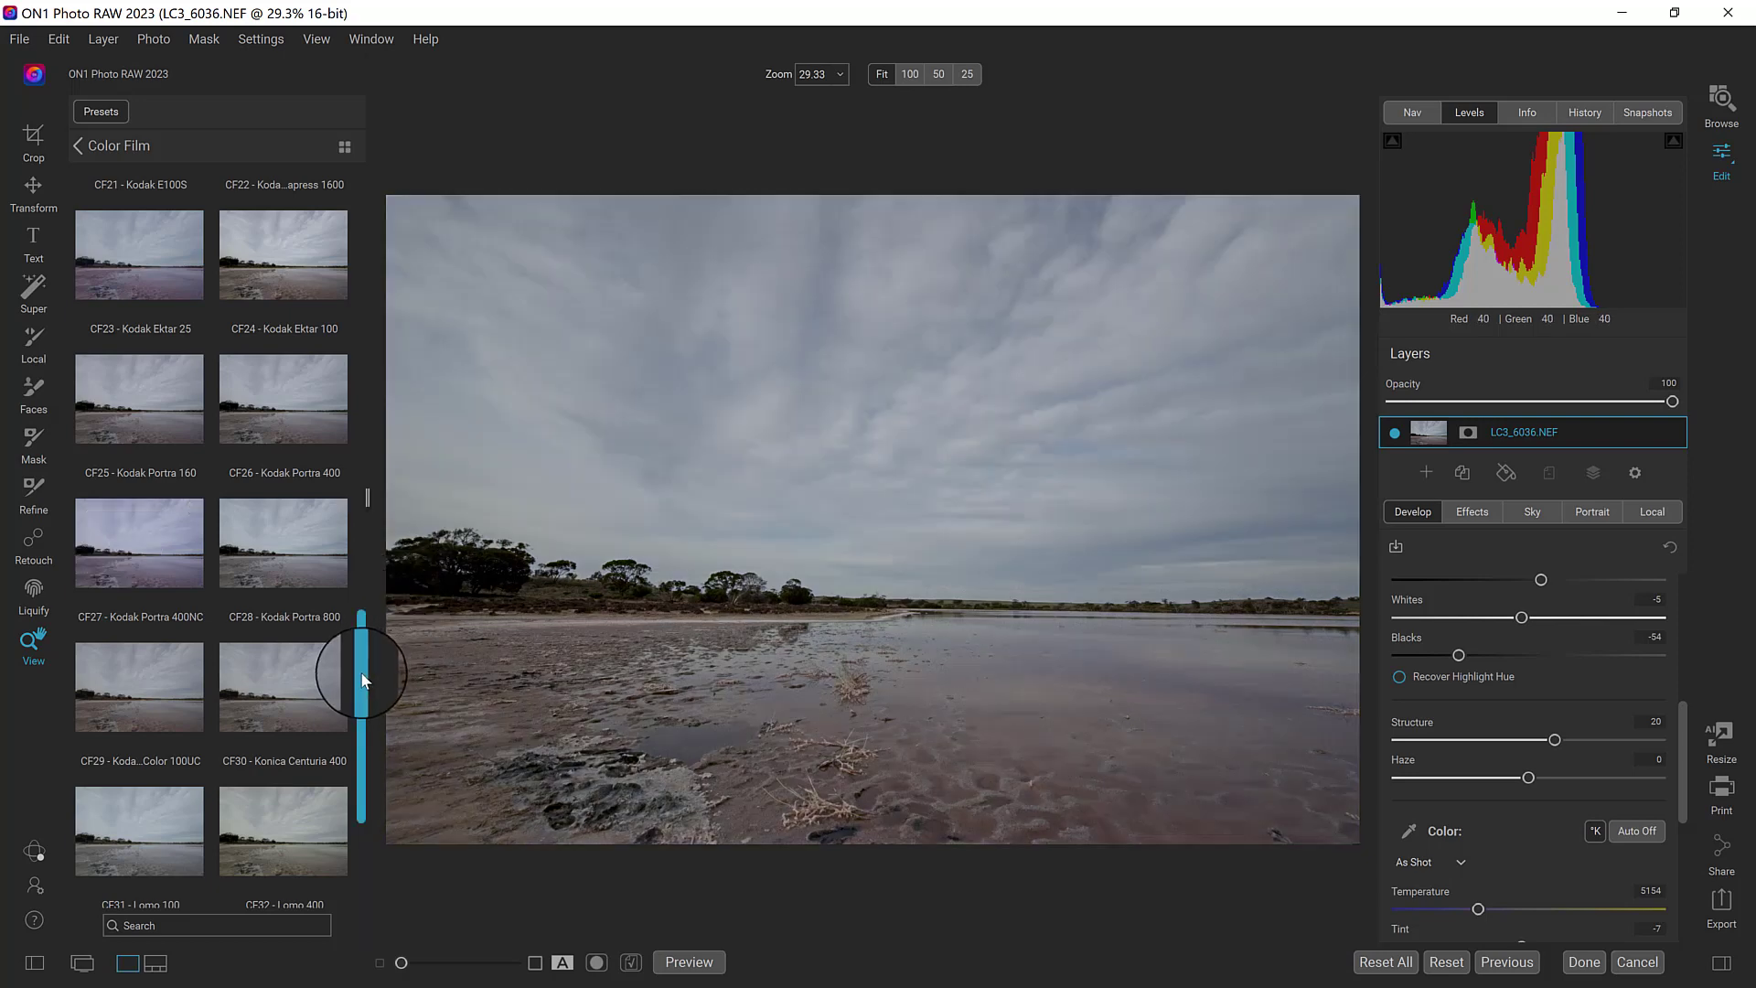
left_click_drag(363, 679, 371, 417)
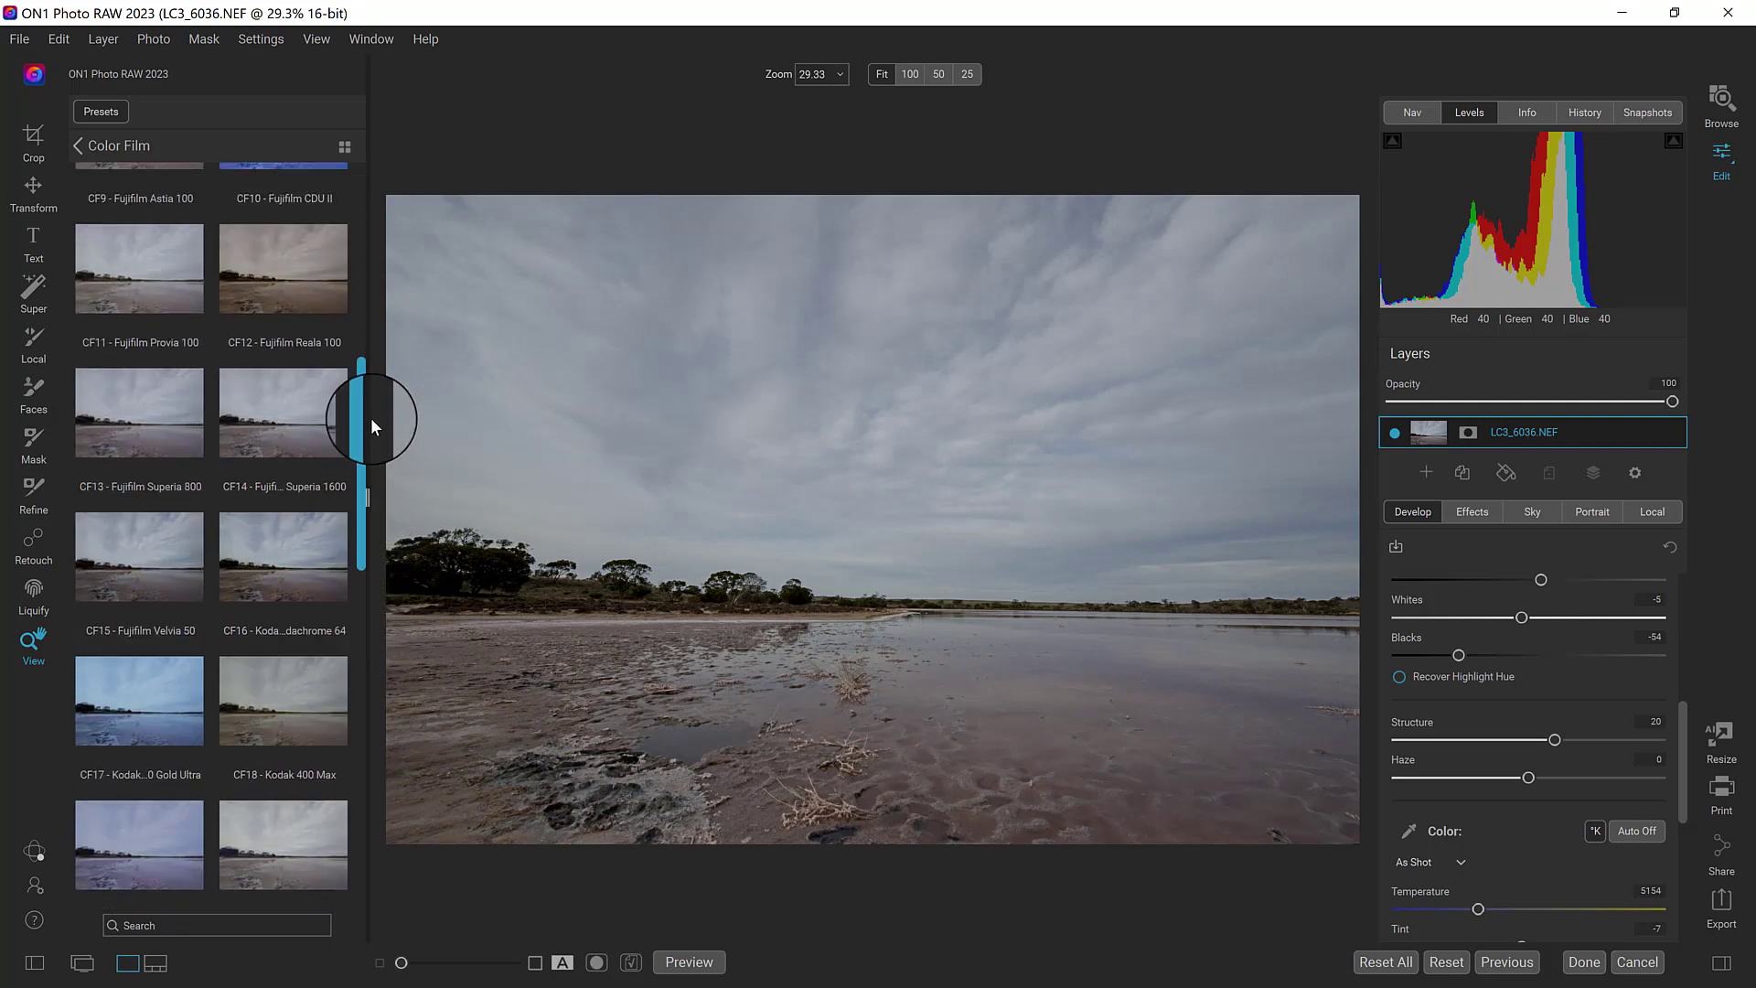
left_click(254, 269)
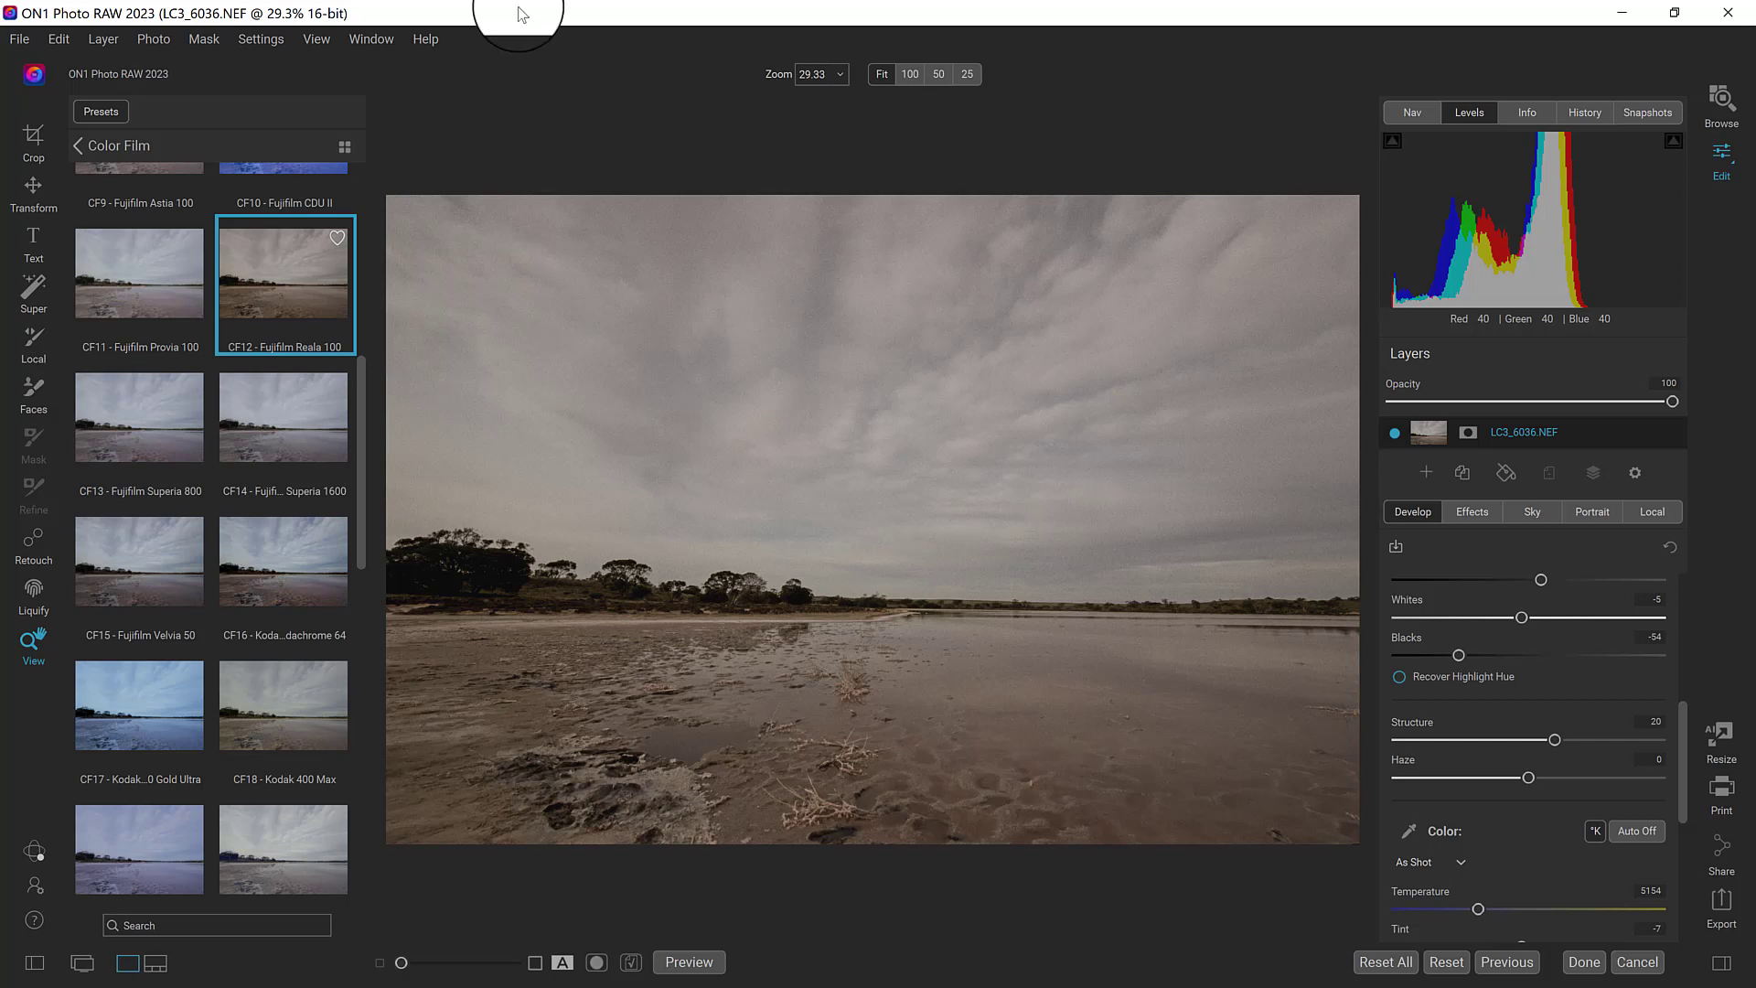
left_click(1426, 474)
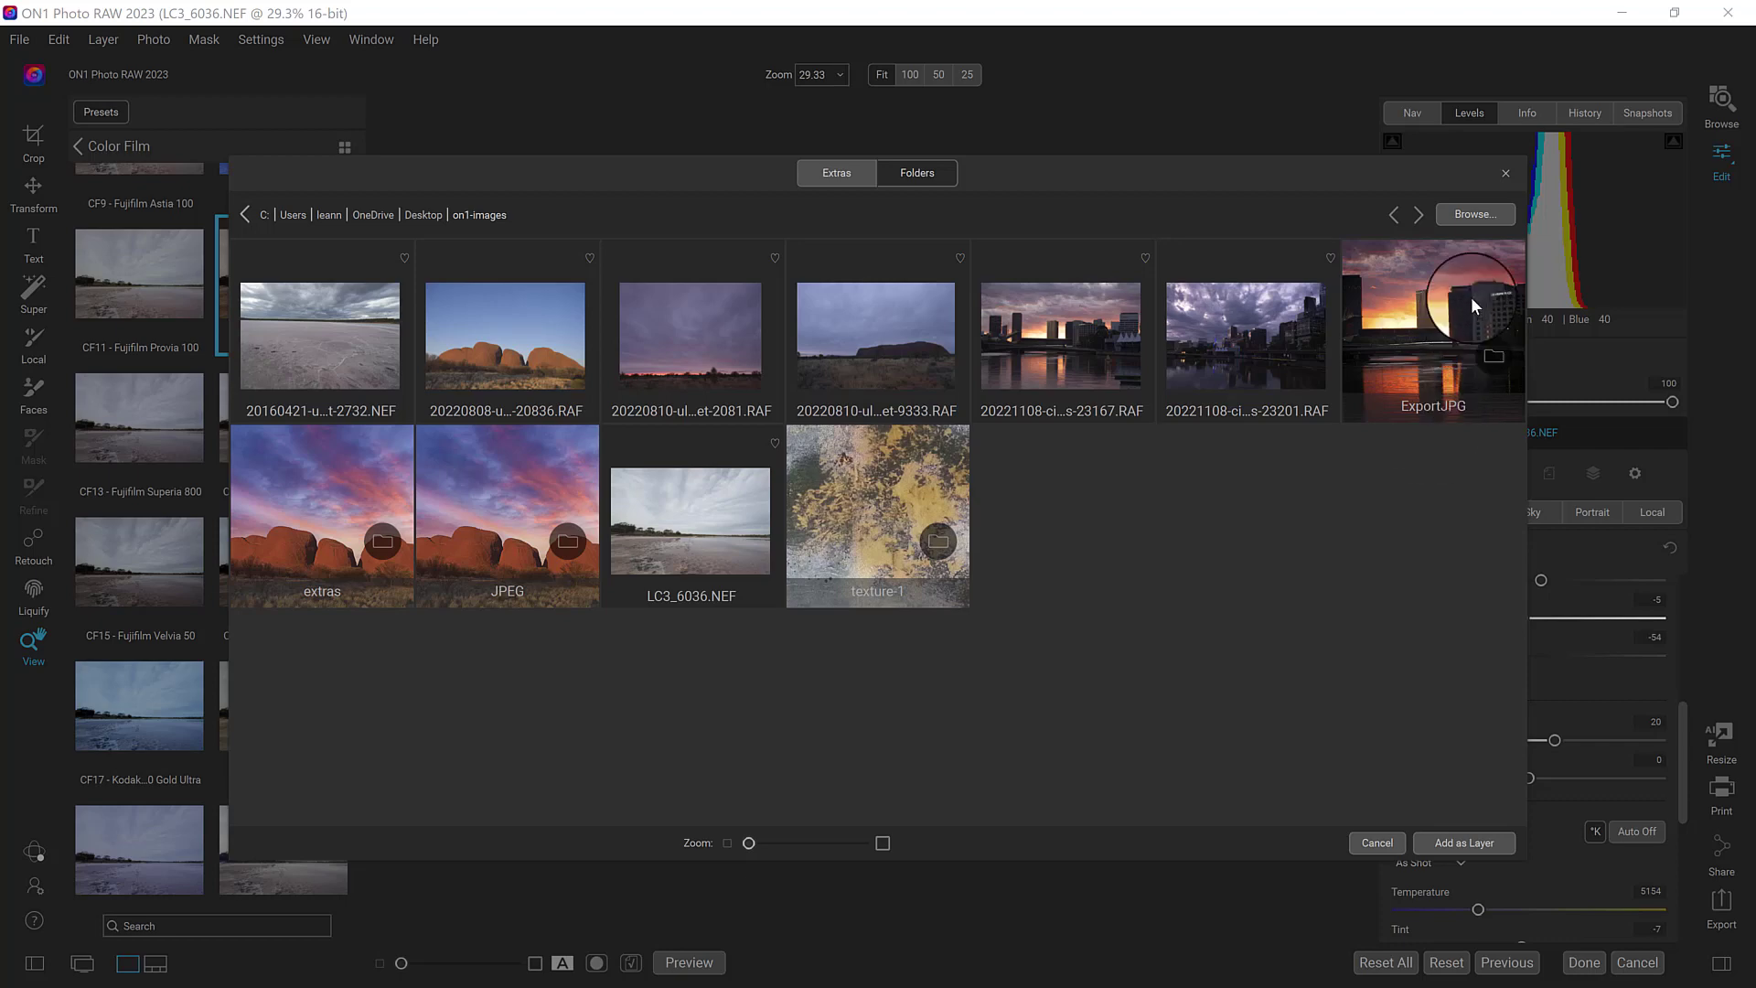
left_click(1504, 173)
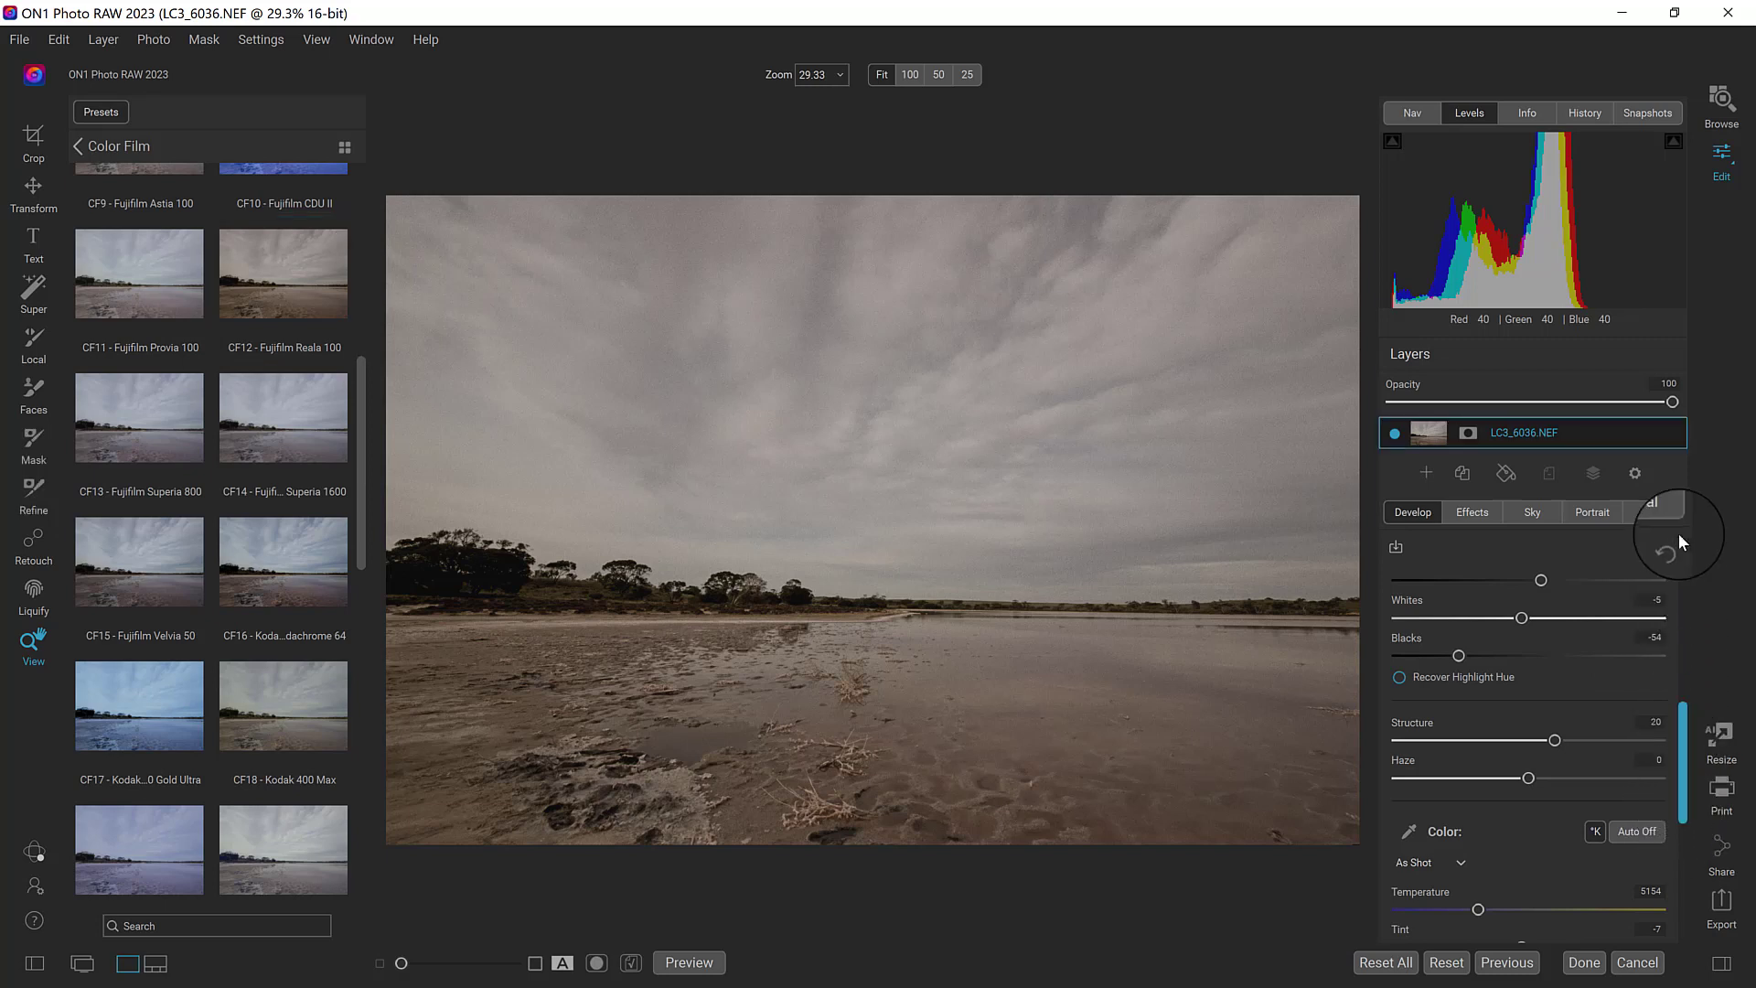
scroll(1681, 770, "up", 2)
left_click_drag(1678, 748, 1685, 513)
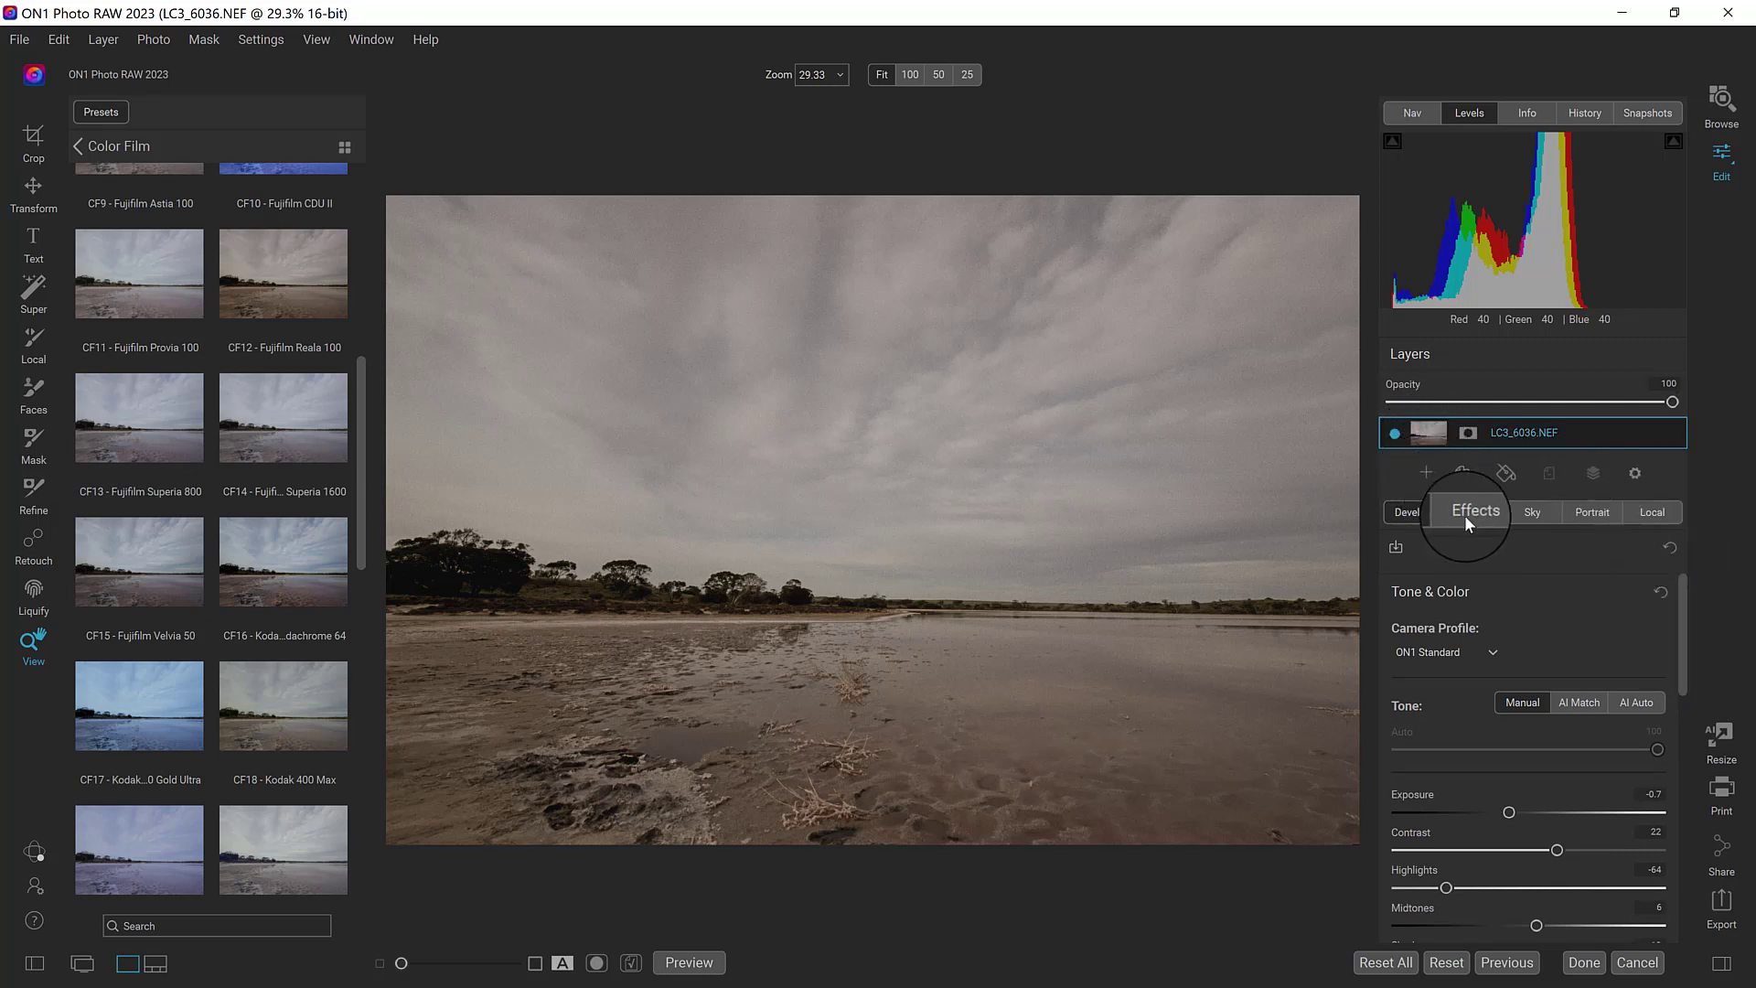
Step: Add the texture image _LC20557.NEF from the texture-1 folder as a new layer over the lake photo
left_click(1426, 471)
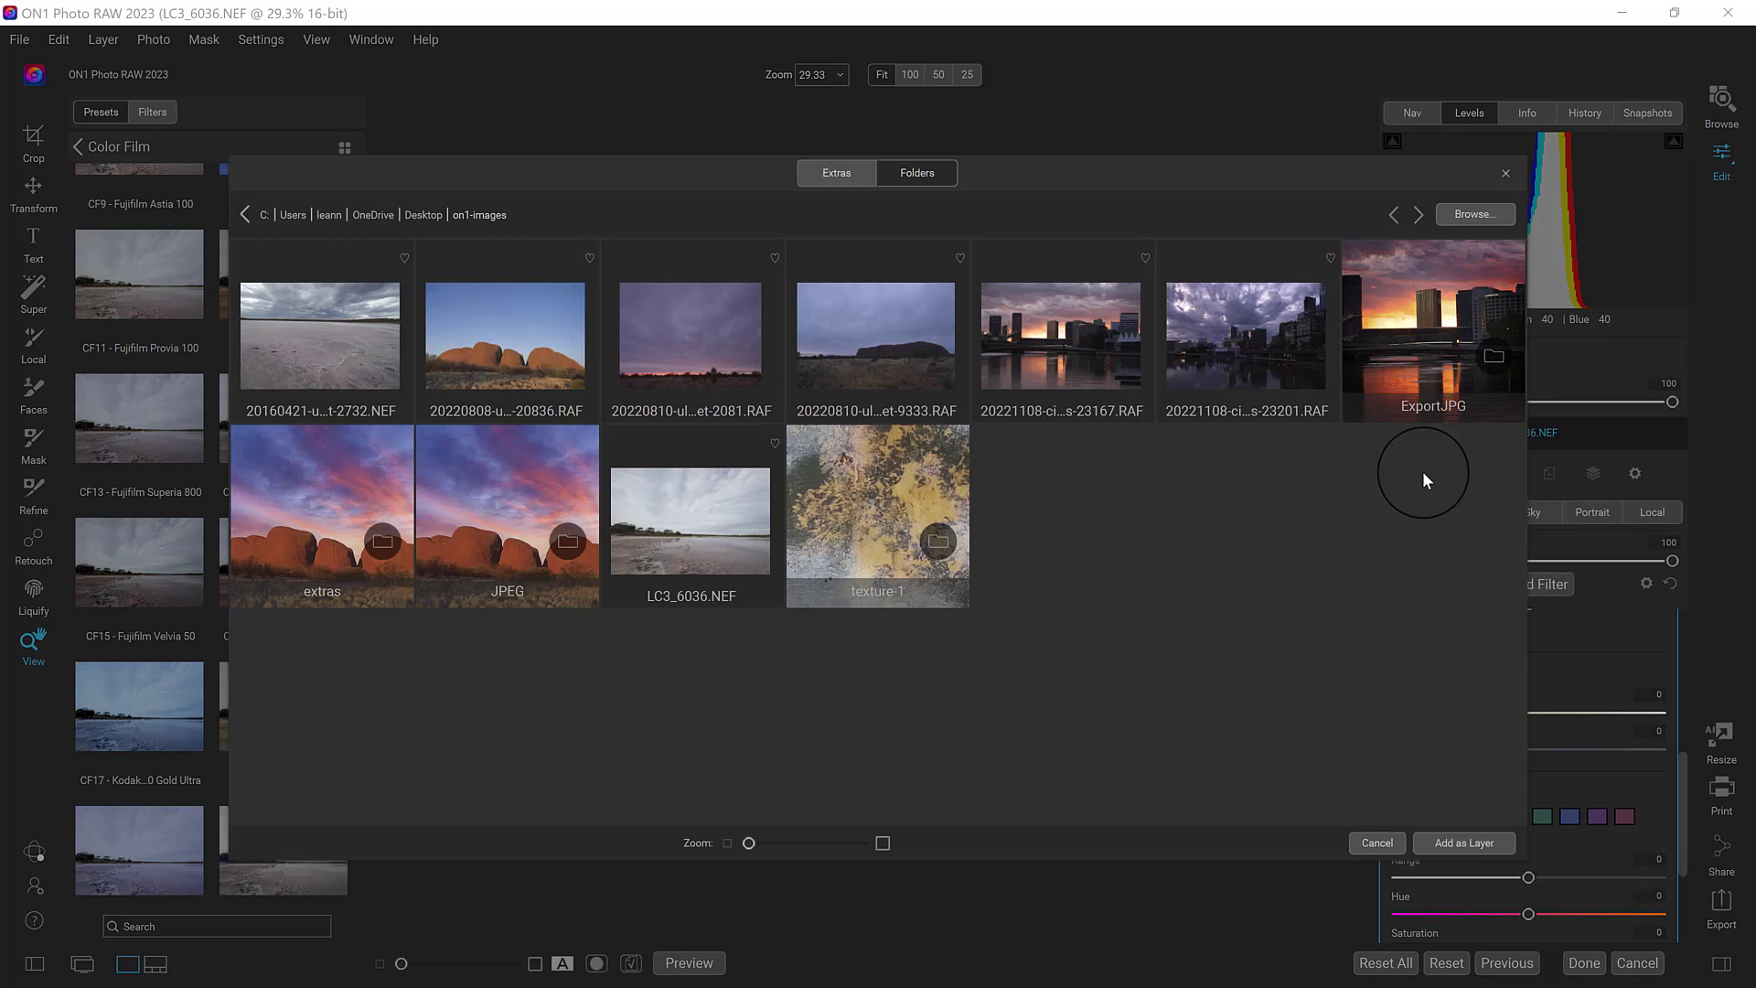
left_click(878, 487)
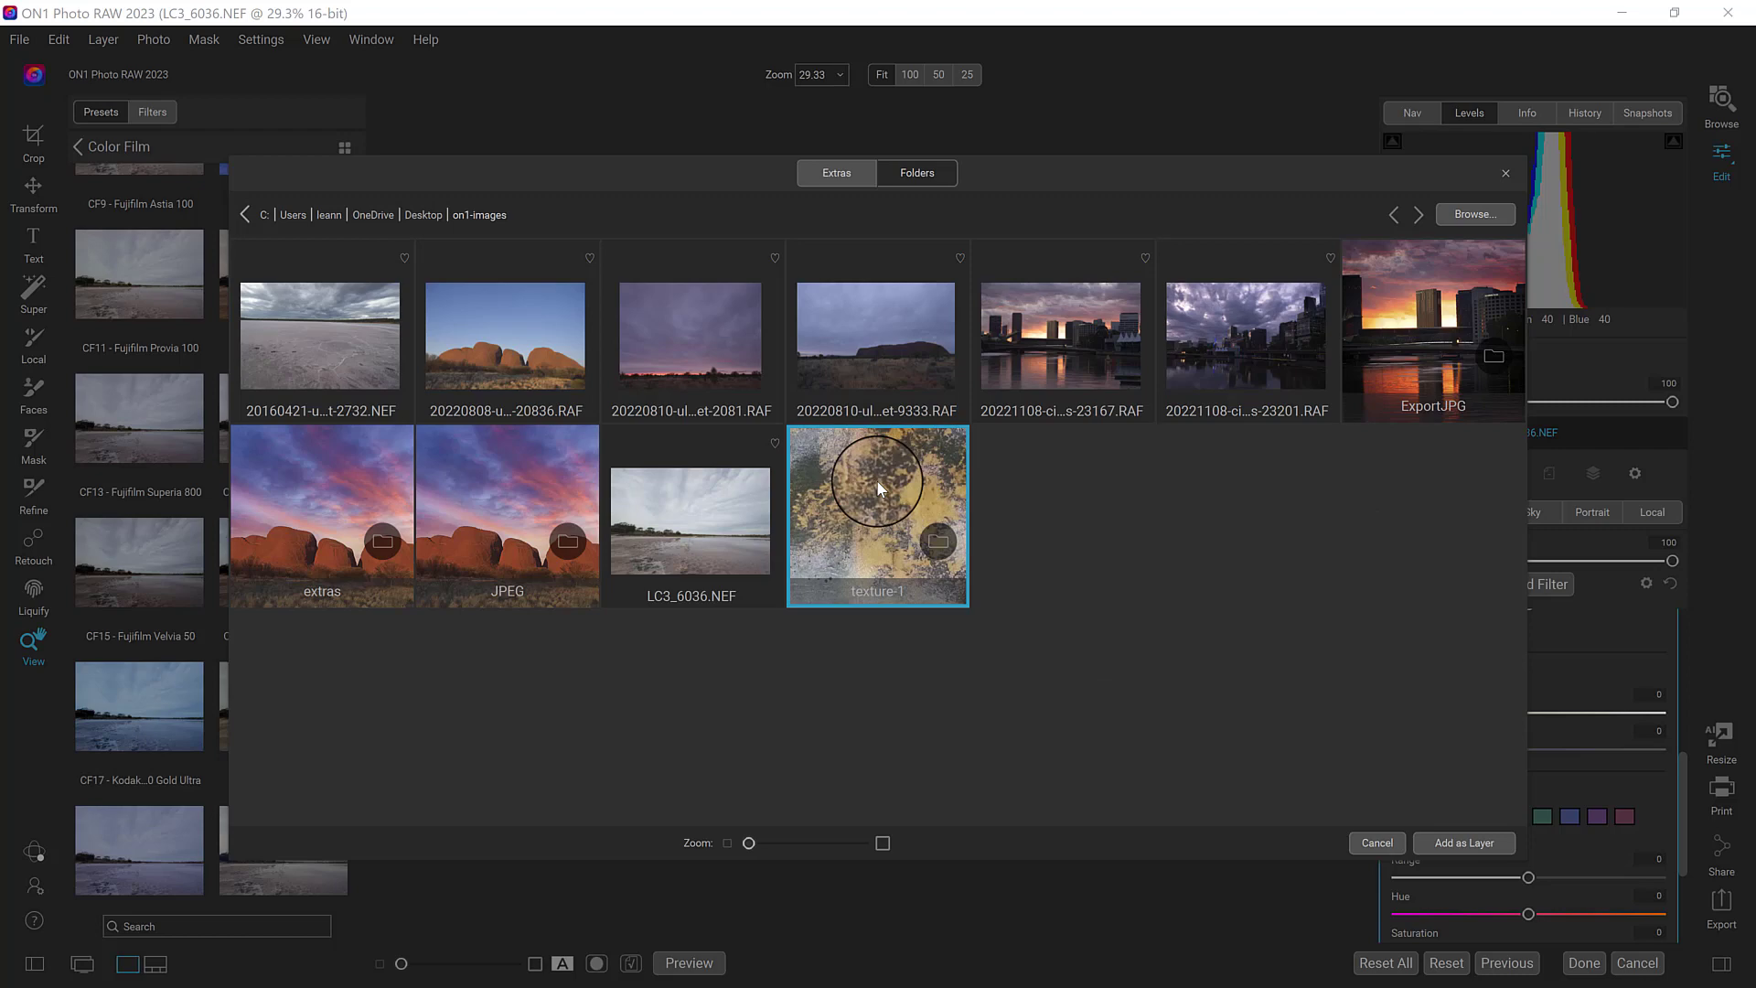
double_click(878, 487)
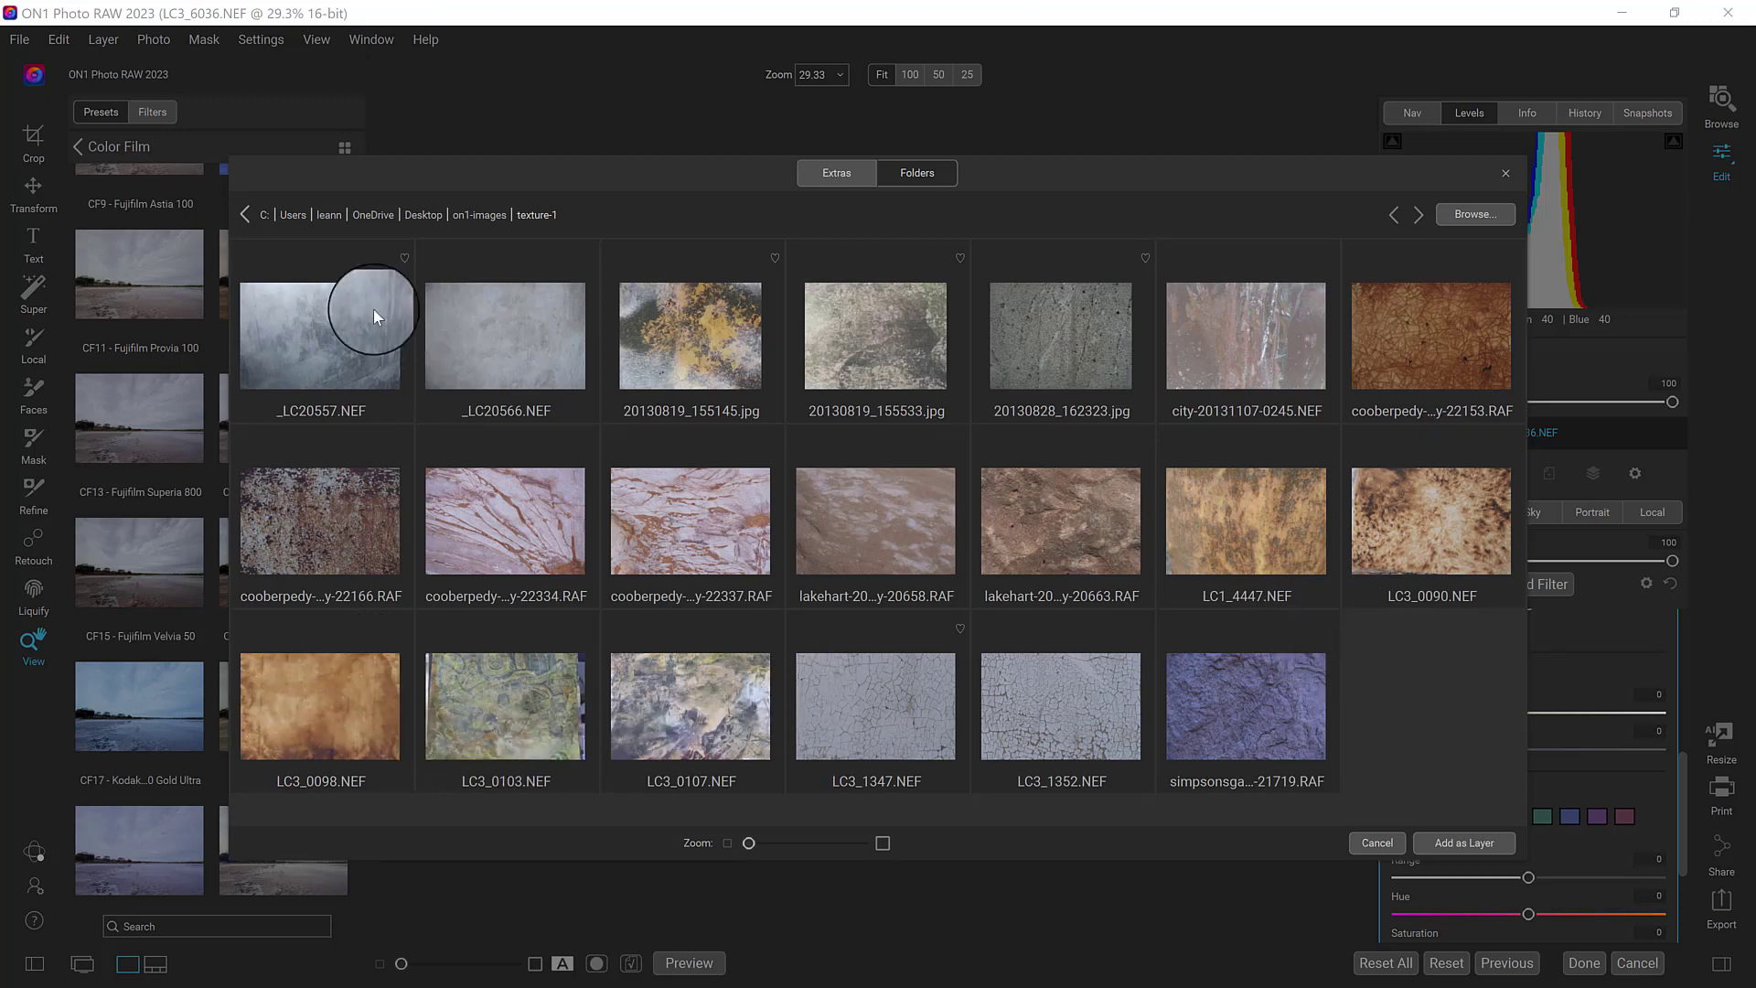
left_click(354, 347)
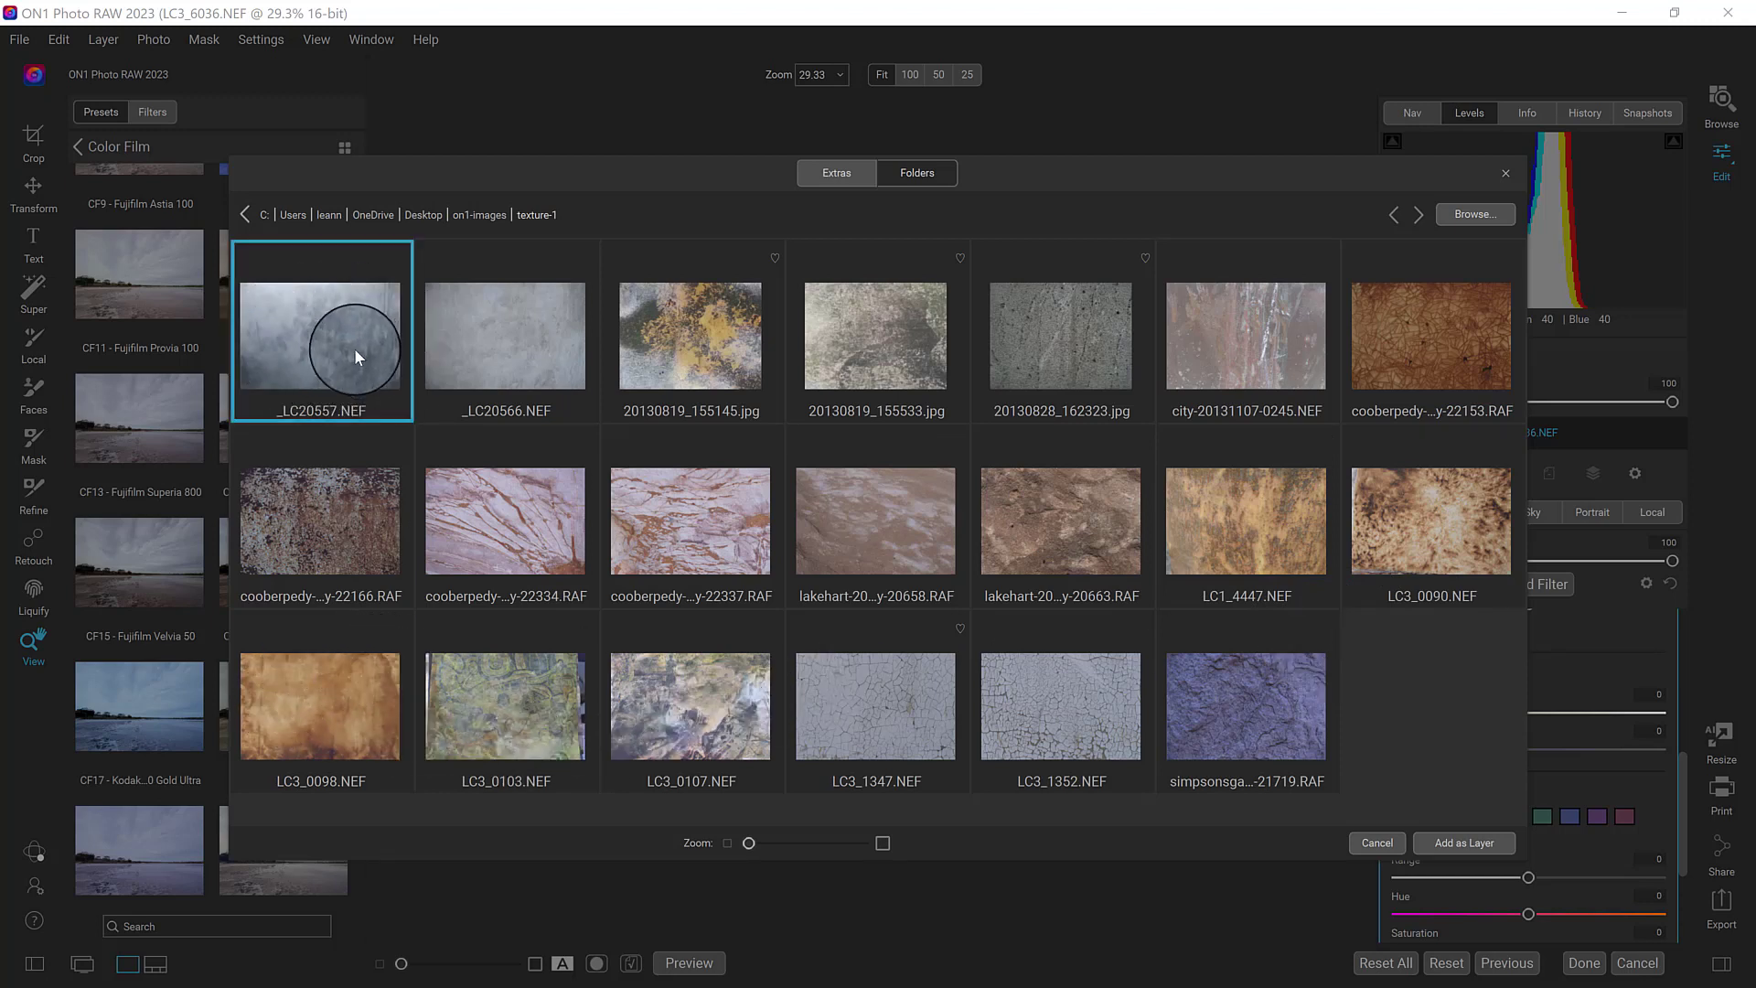
left_click(1473, 847)
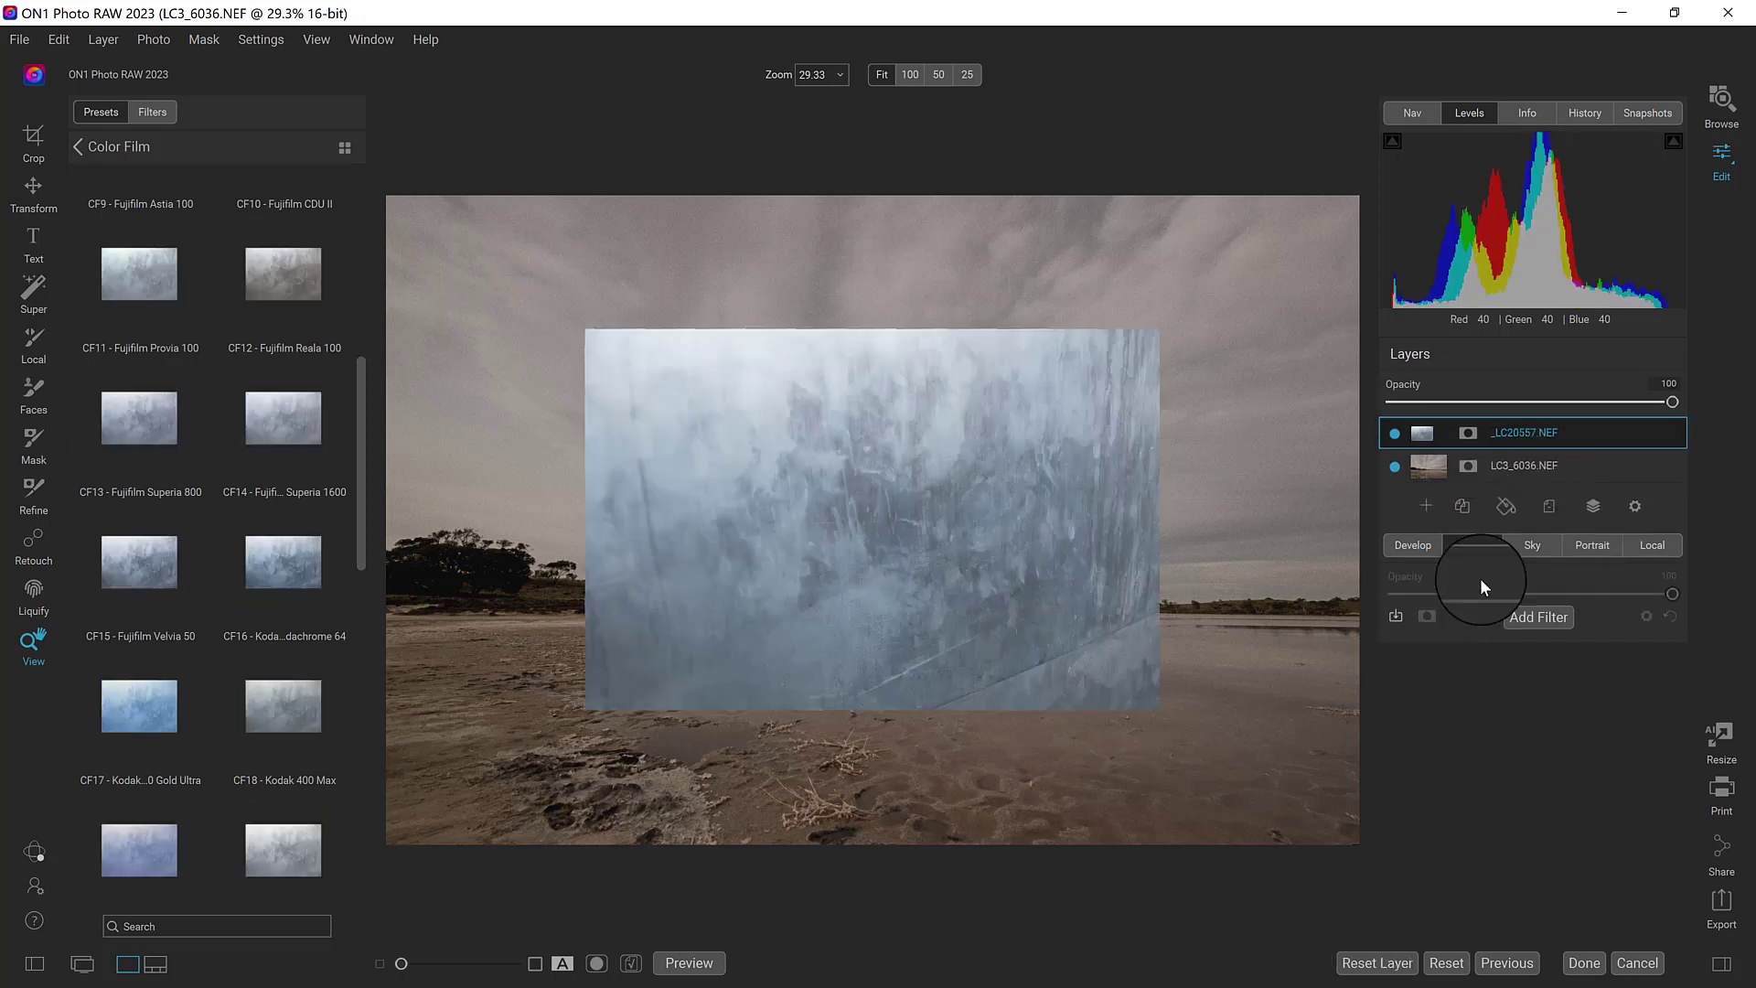
Step: Enlarge the _LC20557.NEF texture to about 7586 by 4953 to cover the whole photo and set its blending mode to Soft Light
left_click(33, 186)
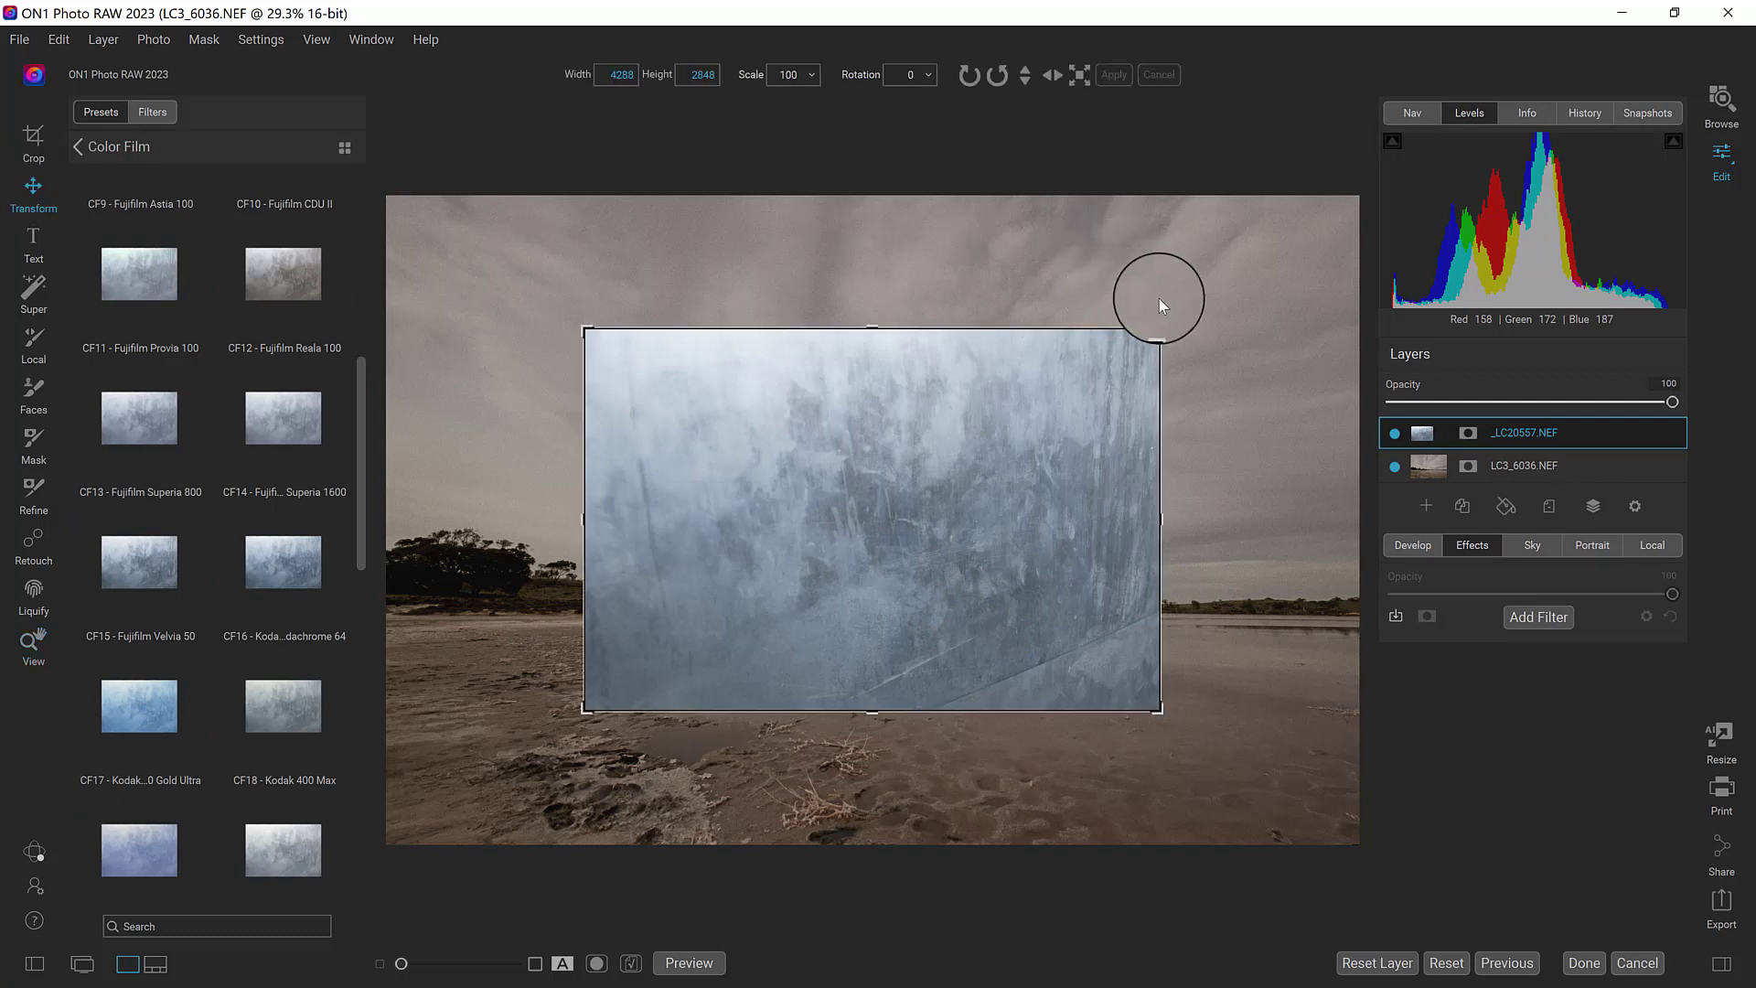
left_click_drag(1176, 314, 1362, 198)
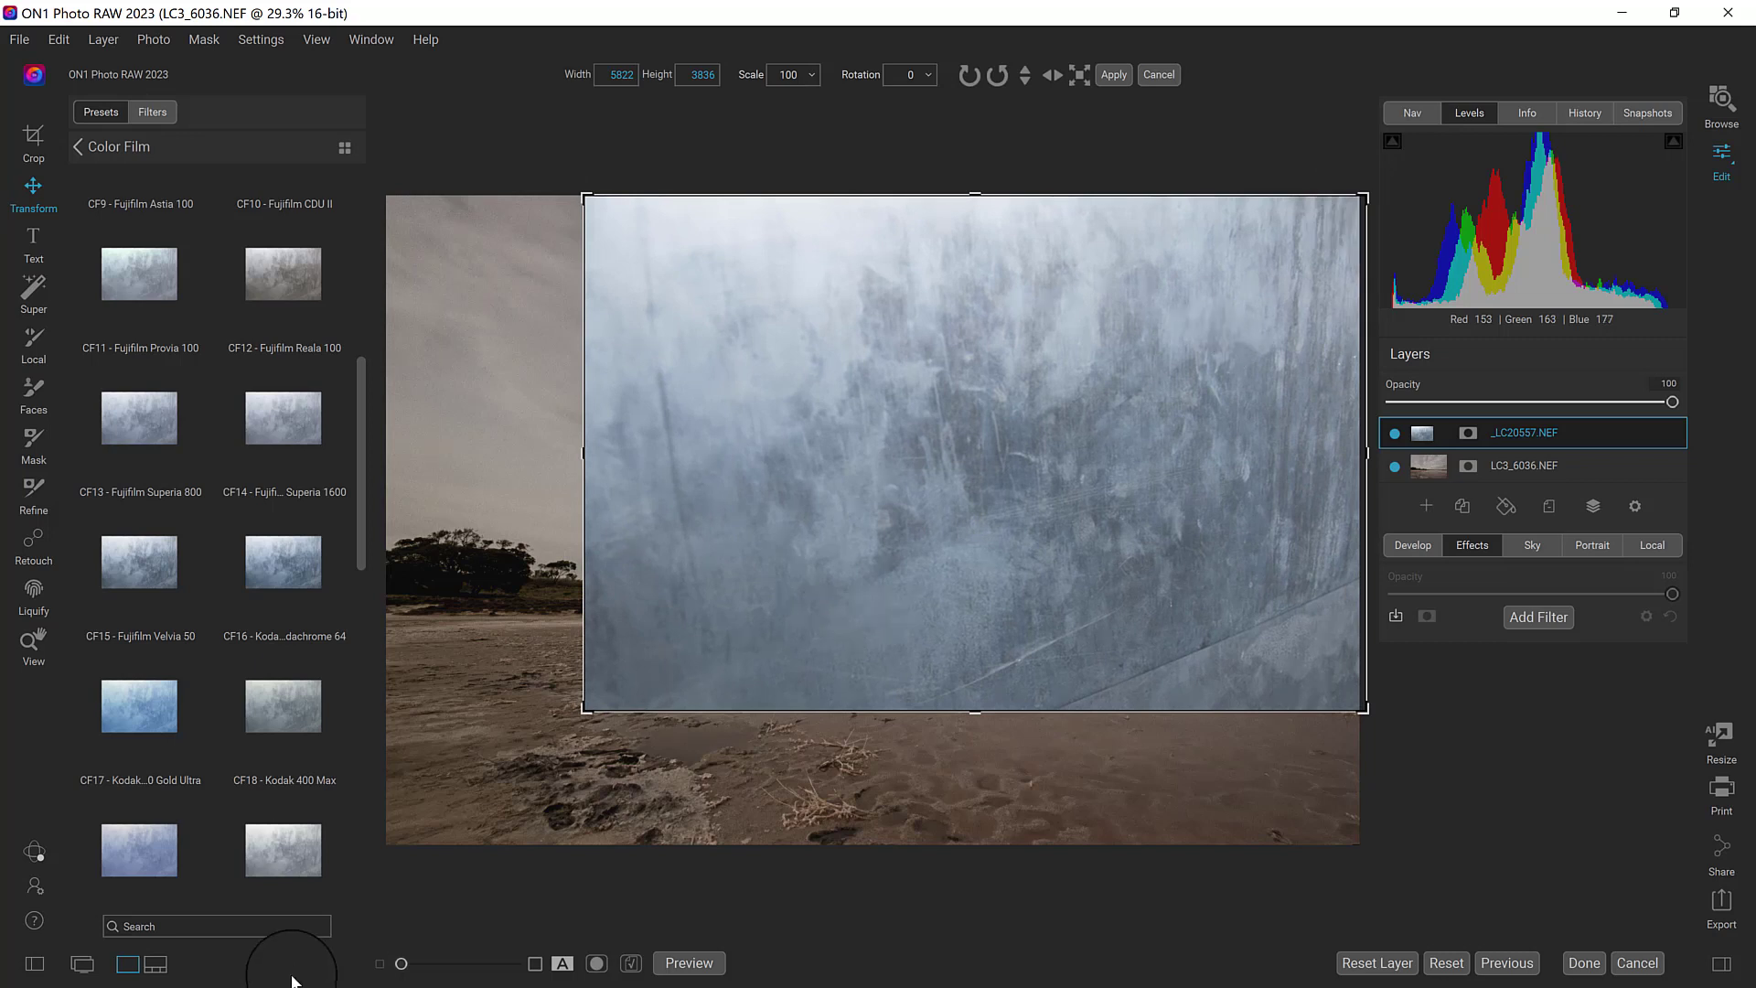
left_click_drag(586, 711, 345, 869)
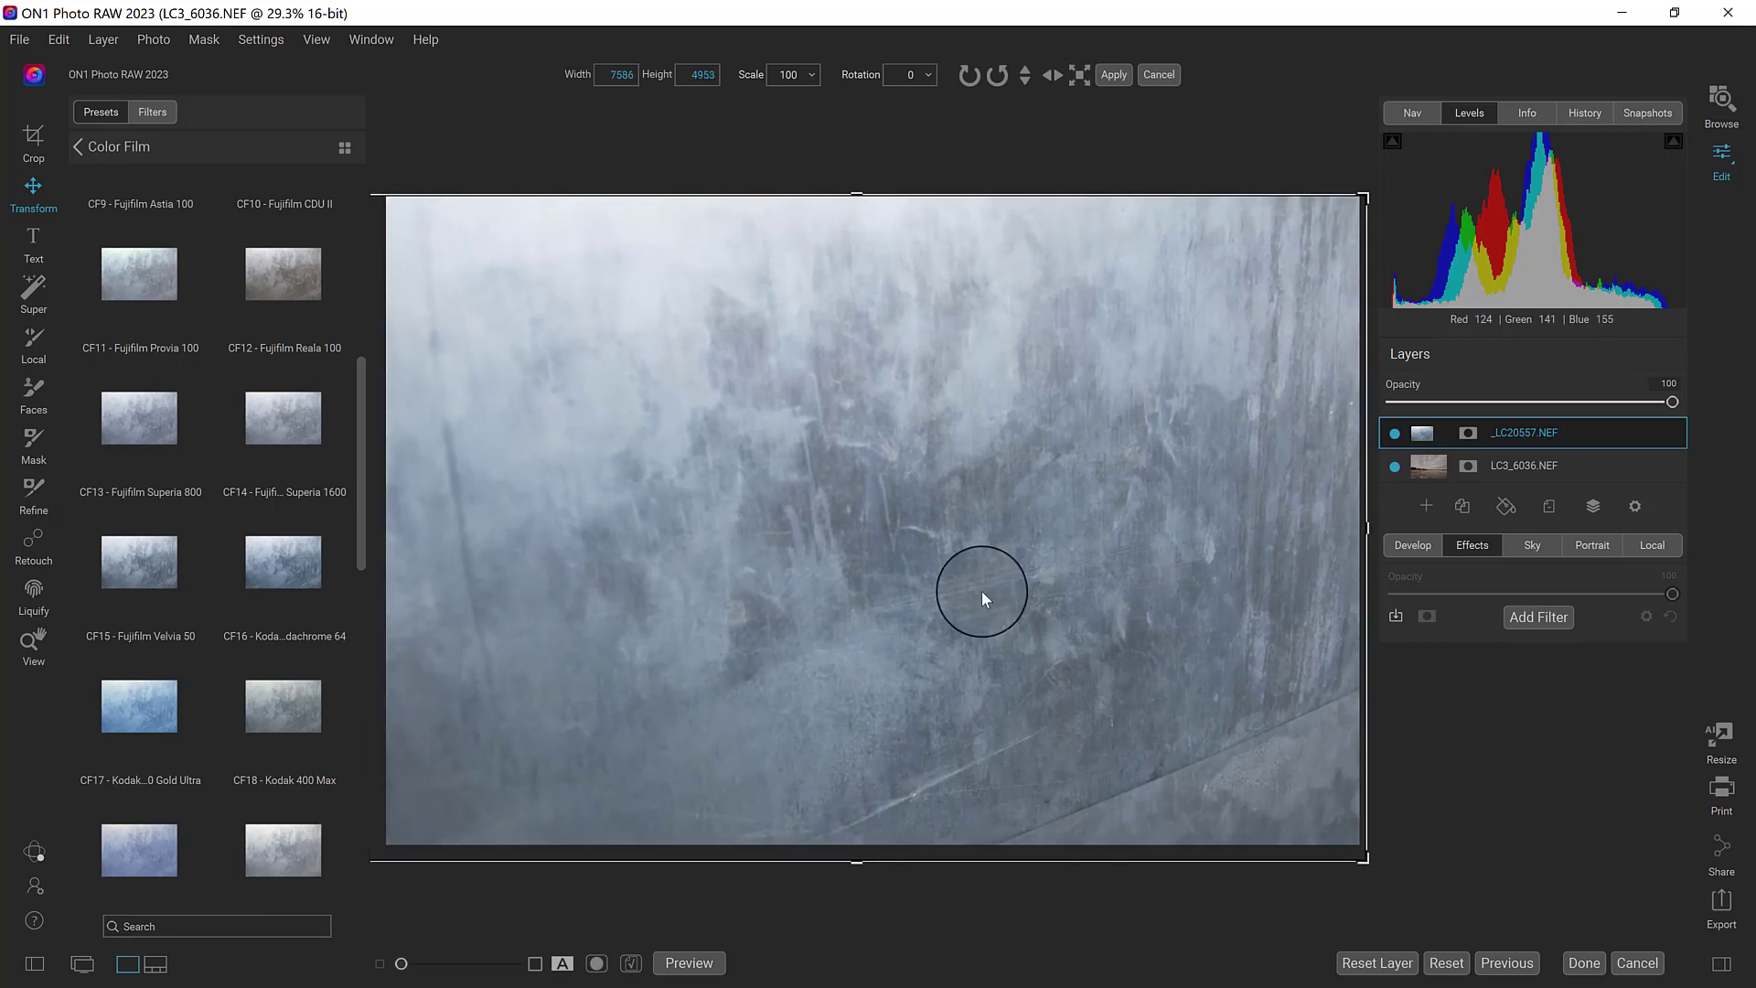
key("Return")
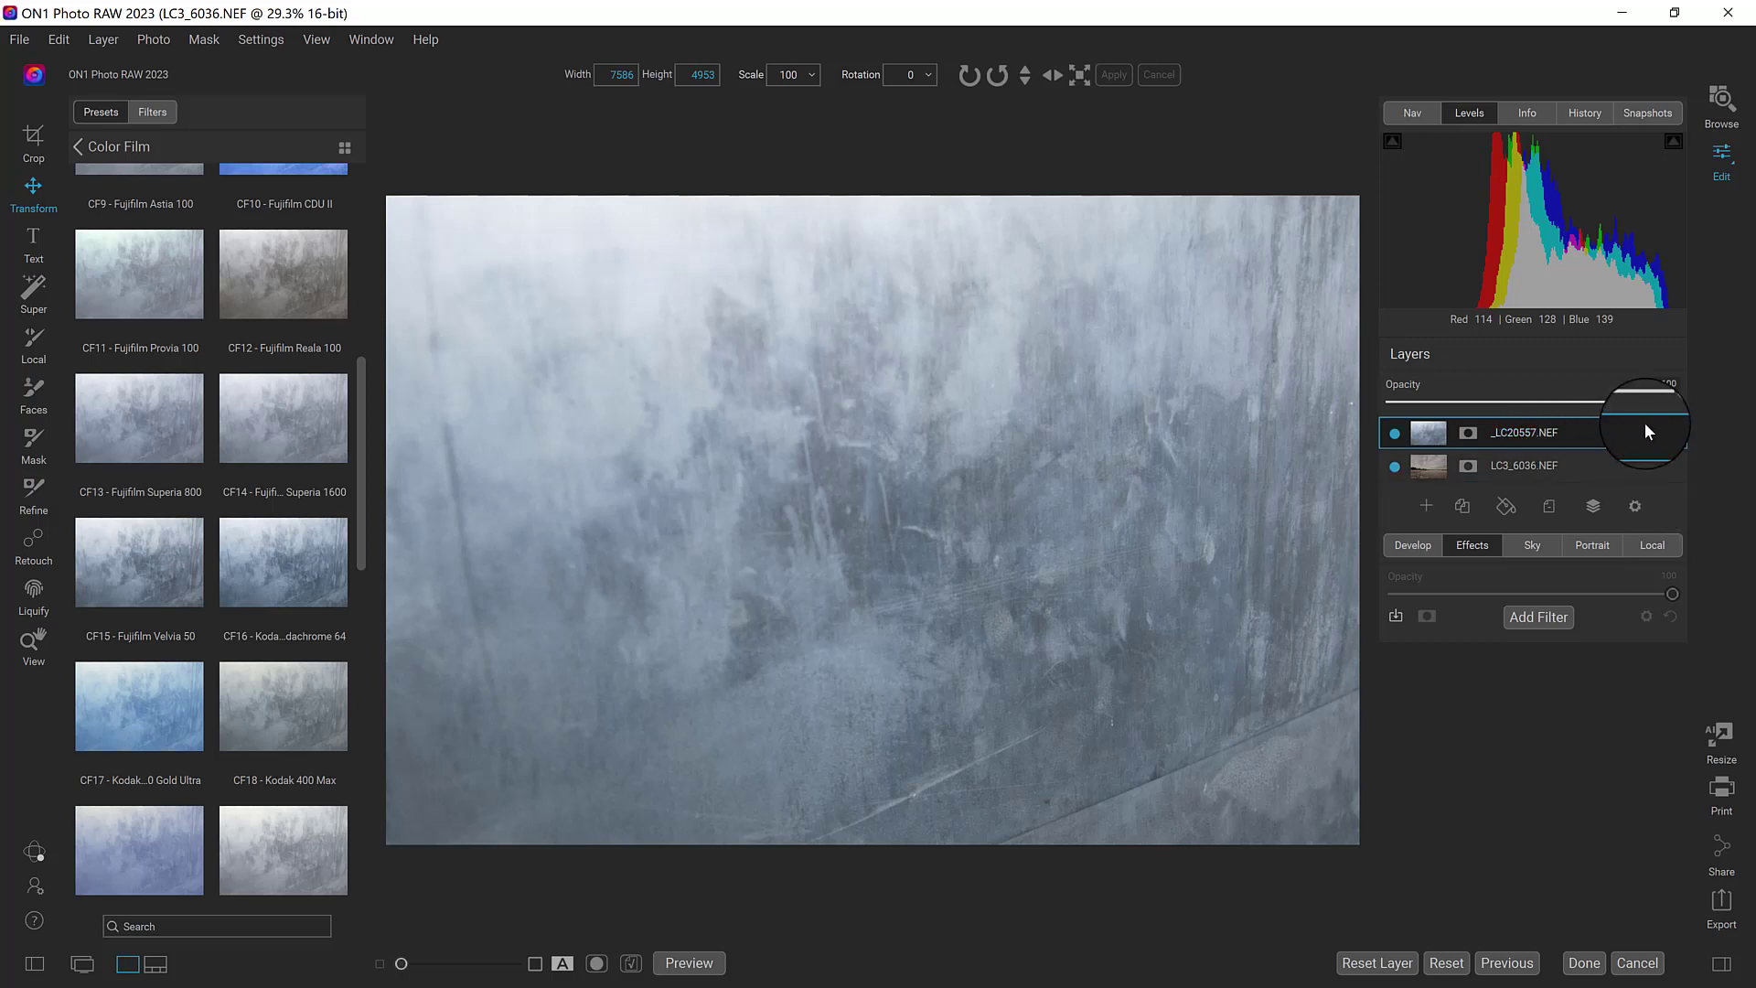
left_click(1633, 508)
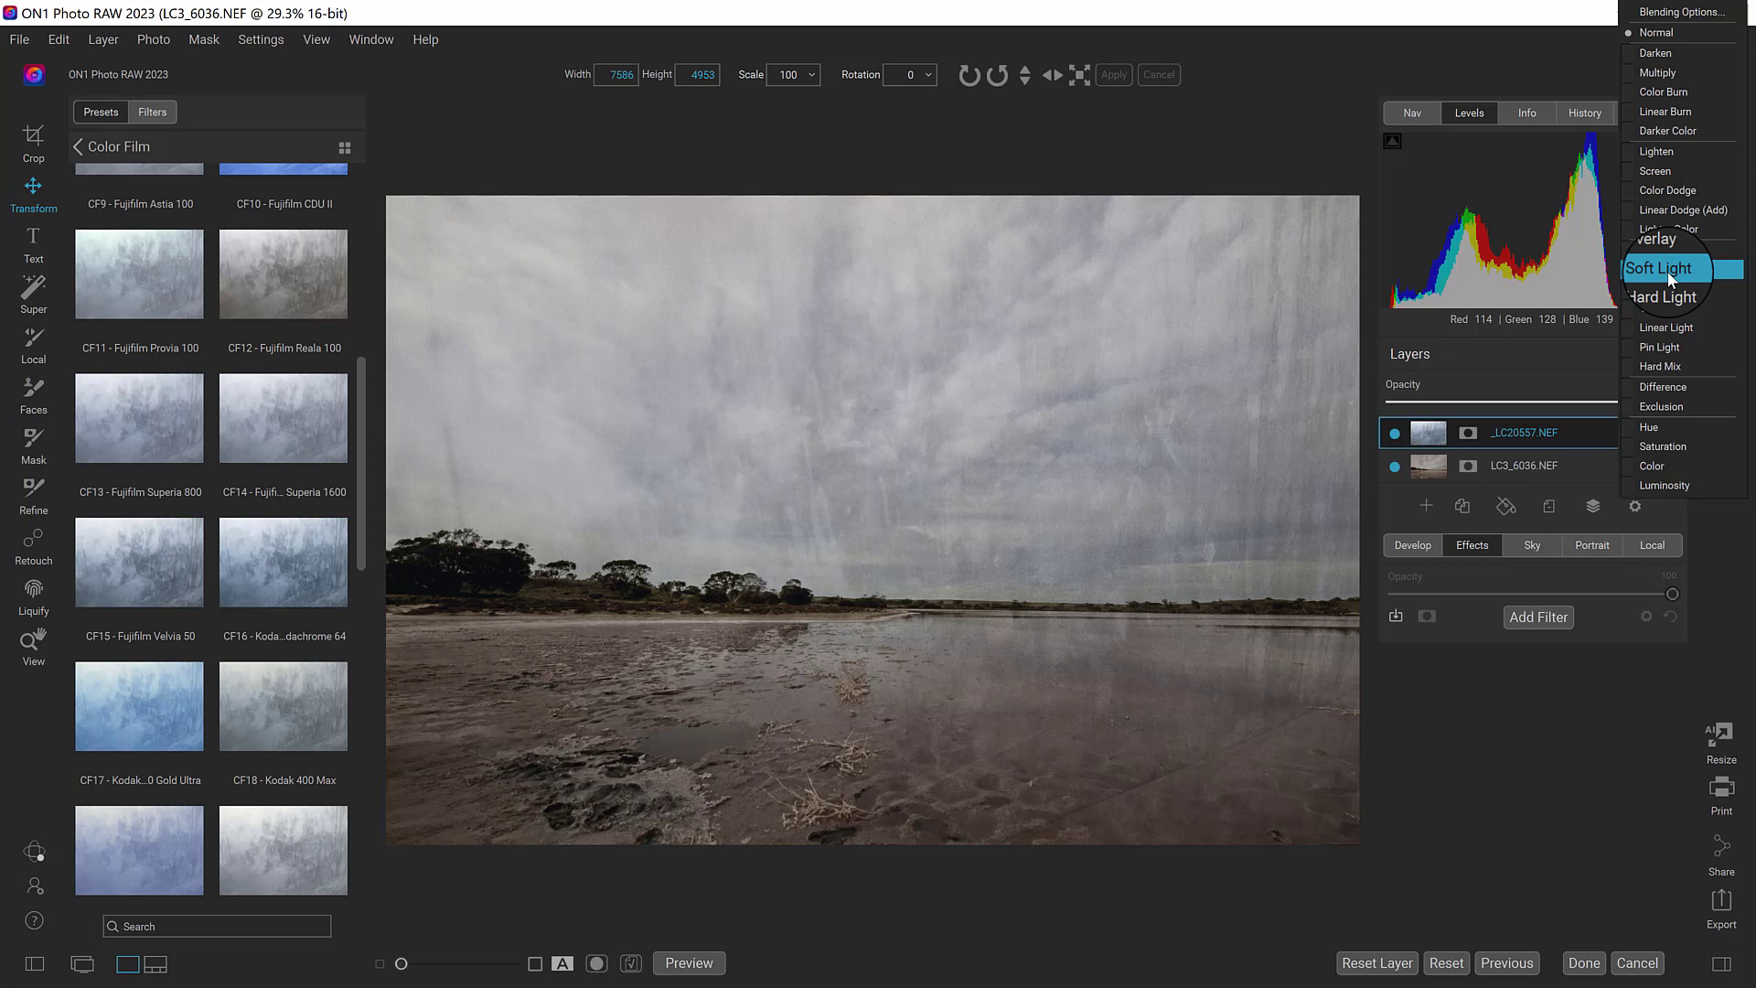
left_click(1666, 271)
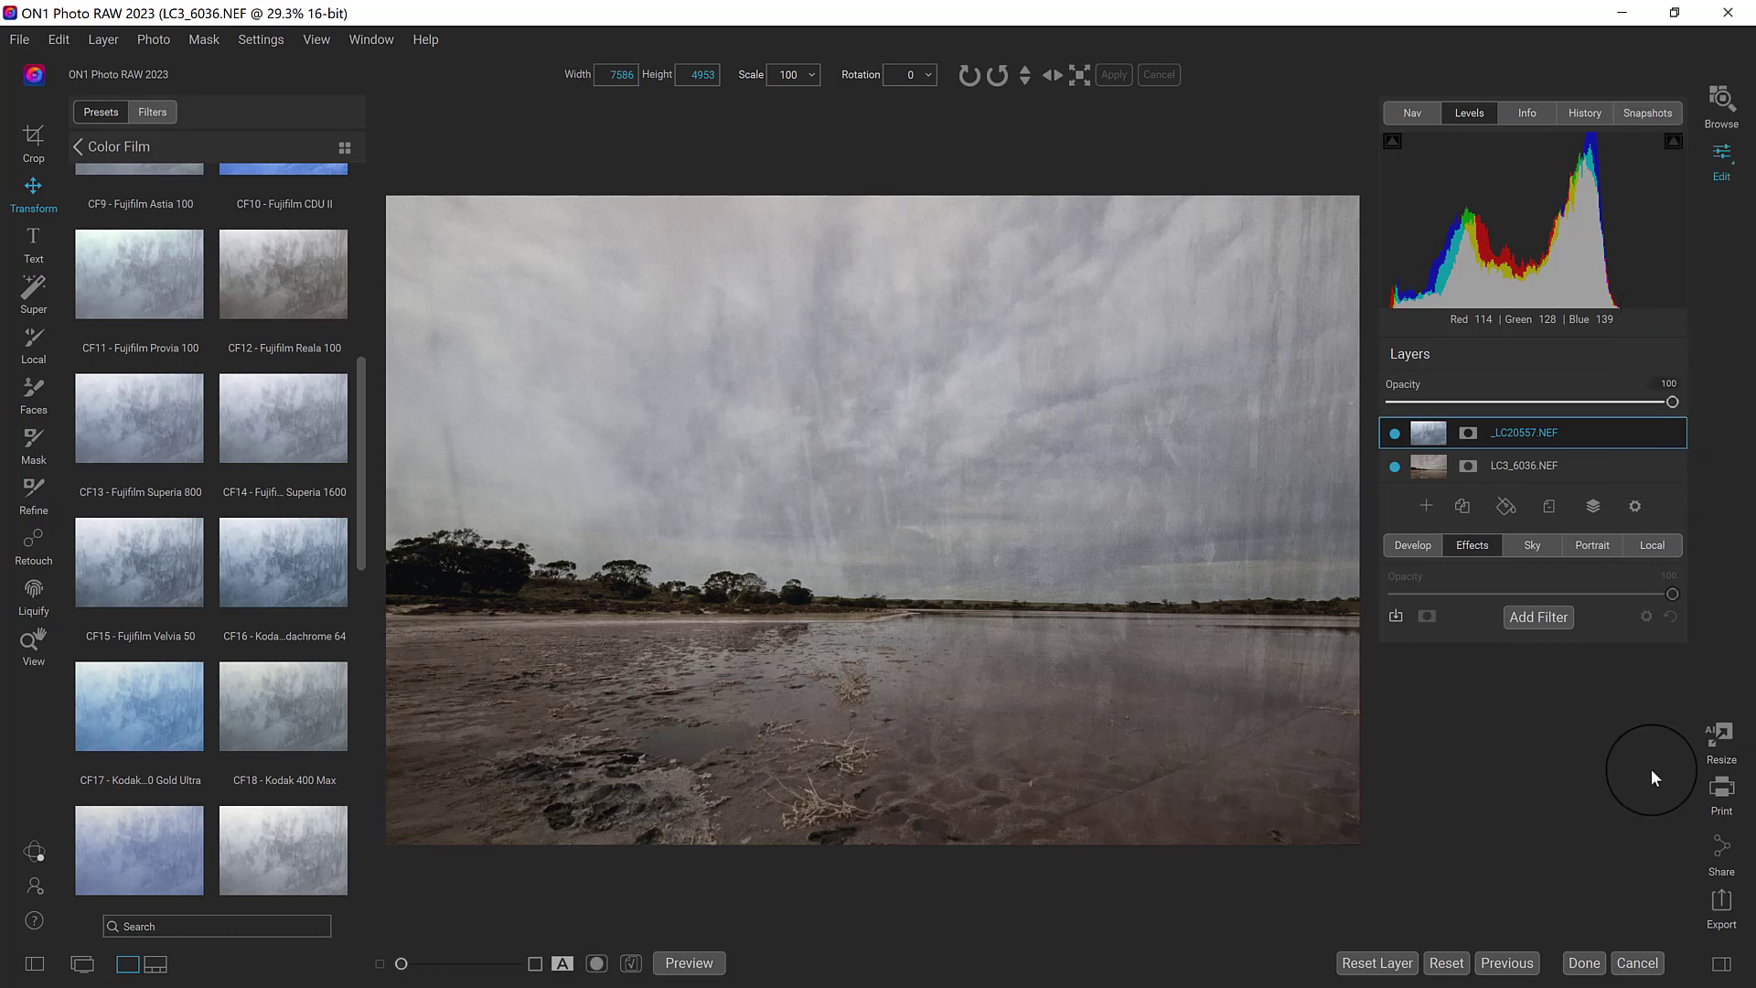
Step: Mask the _LC20557.NEF texture off the lake and shore below the horizon, painting out with a size 600 brush
left_click(1468, 434)
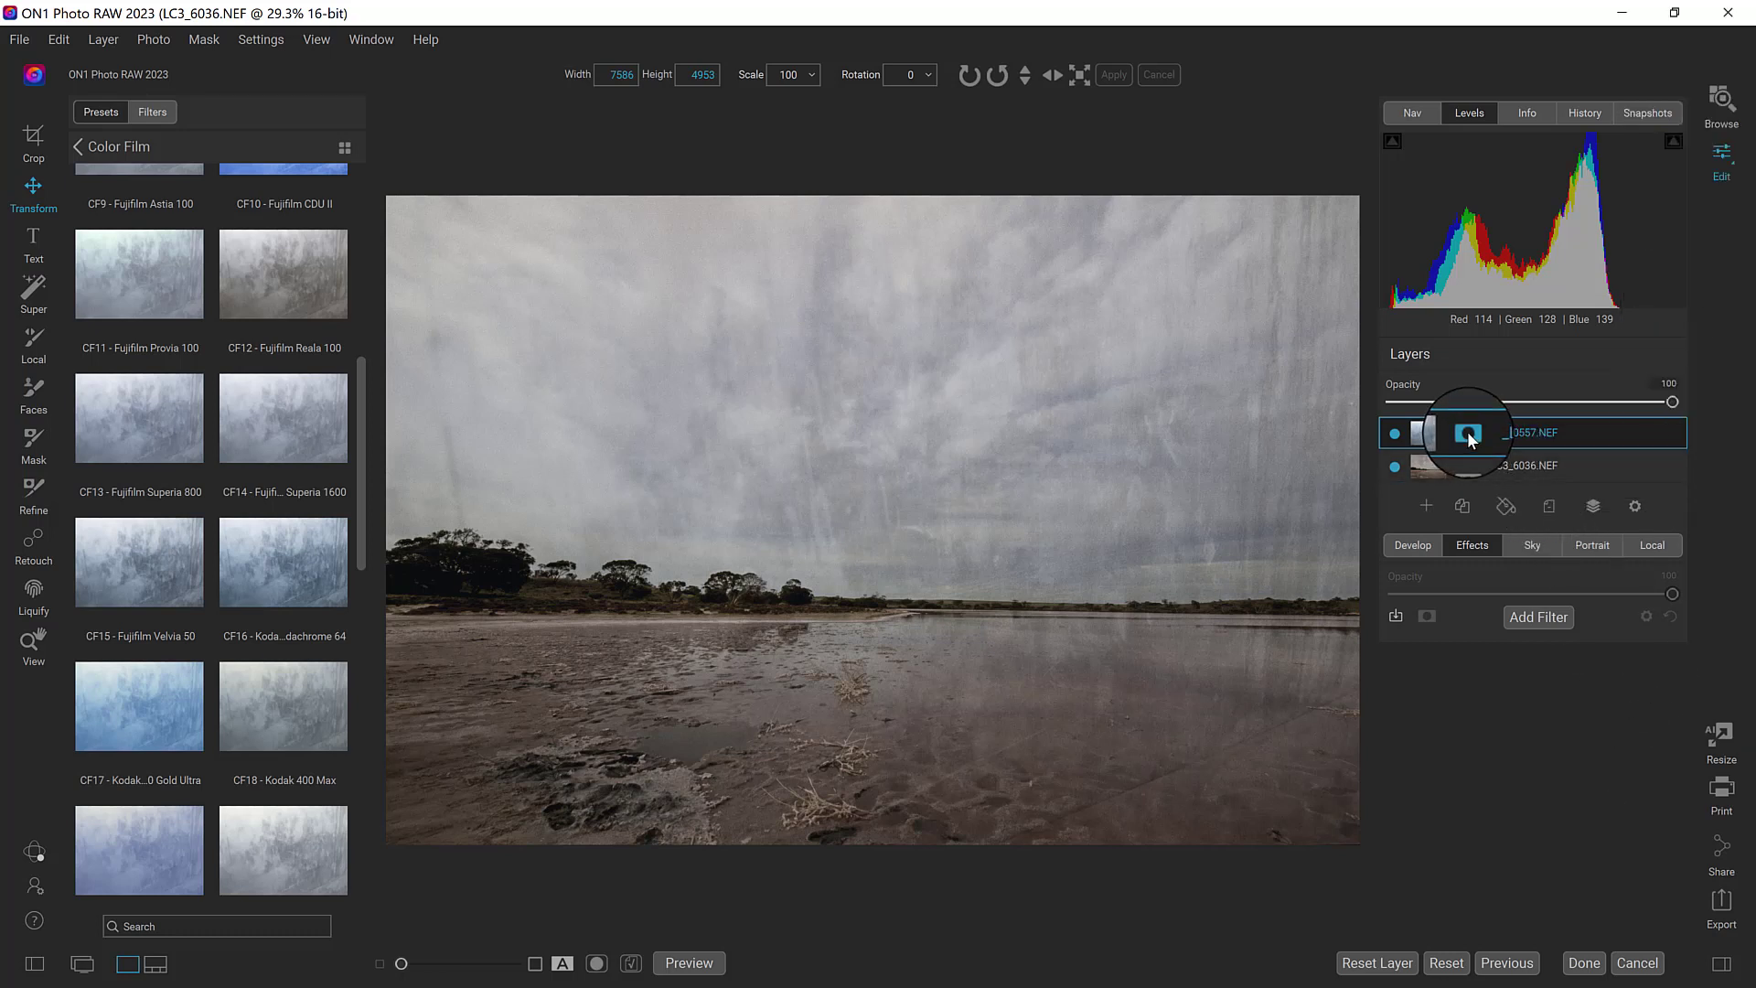
left_click(1471, 439)
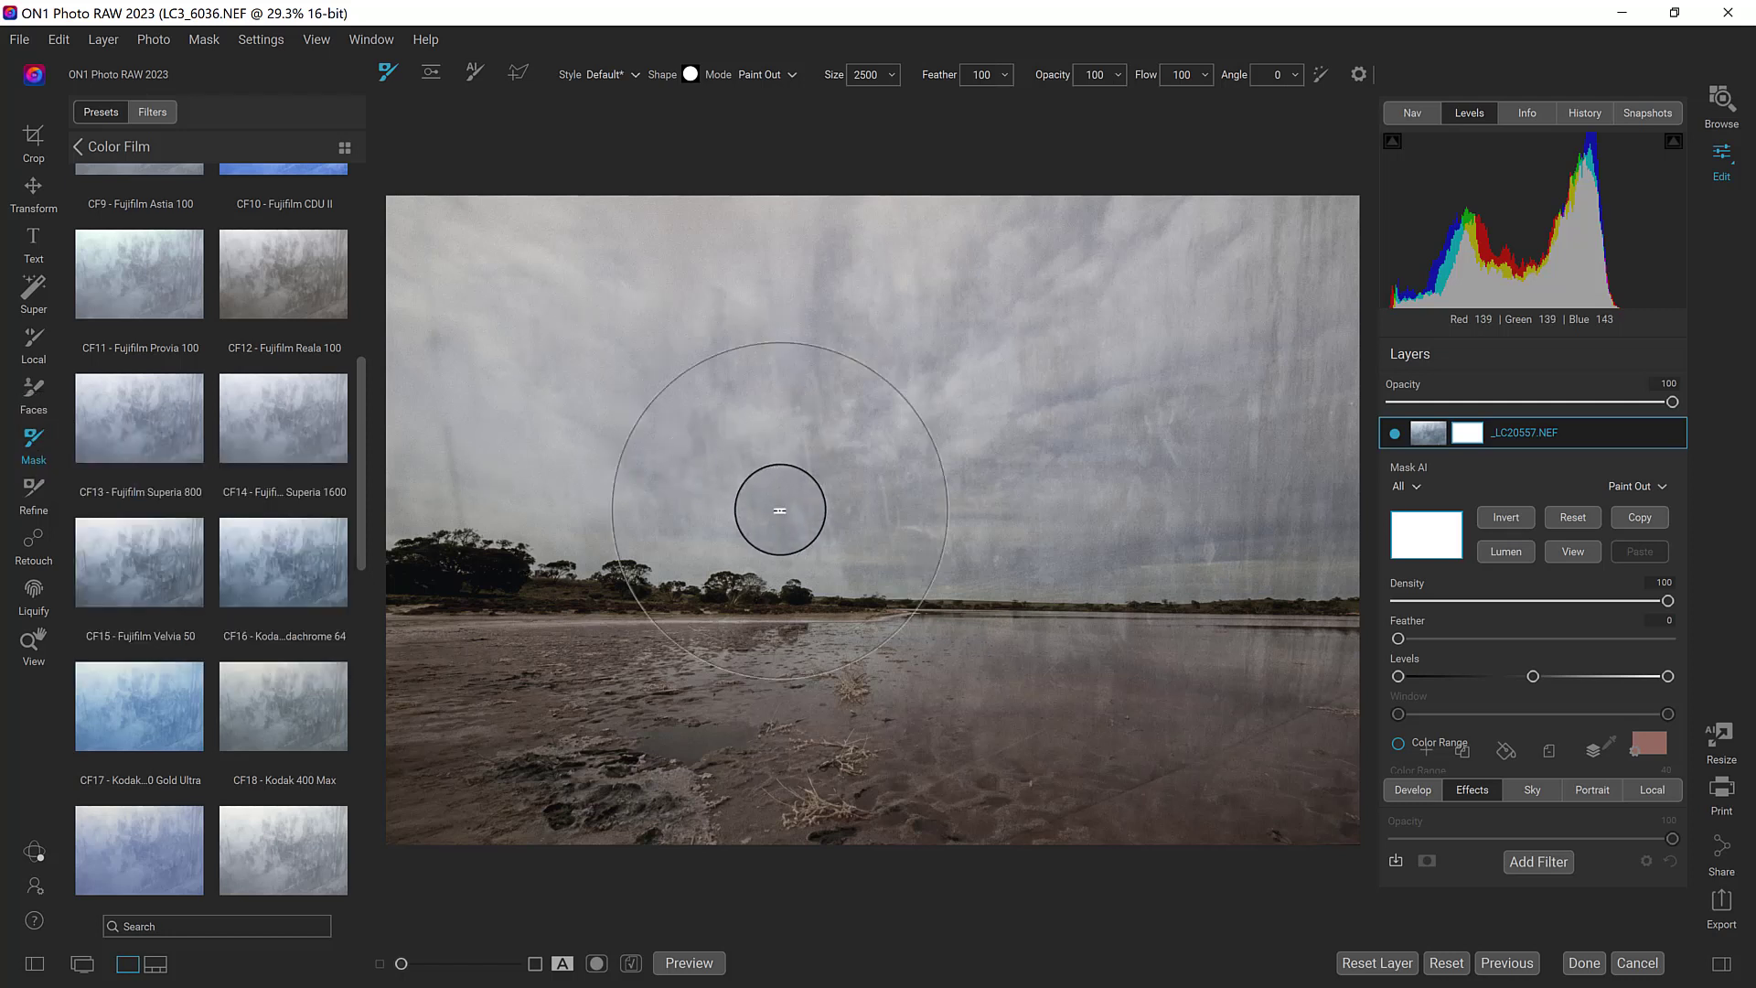
key("bracketleft")
key("bracketleft")
key("bracketleft")
key("bracketleft")
key("bracketleft")
key("bracketleft")
key("bracketleft")
key("bracketleft")
key("bracketleft")
key("bracketleft")
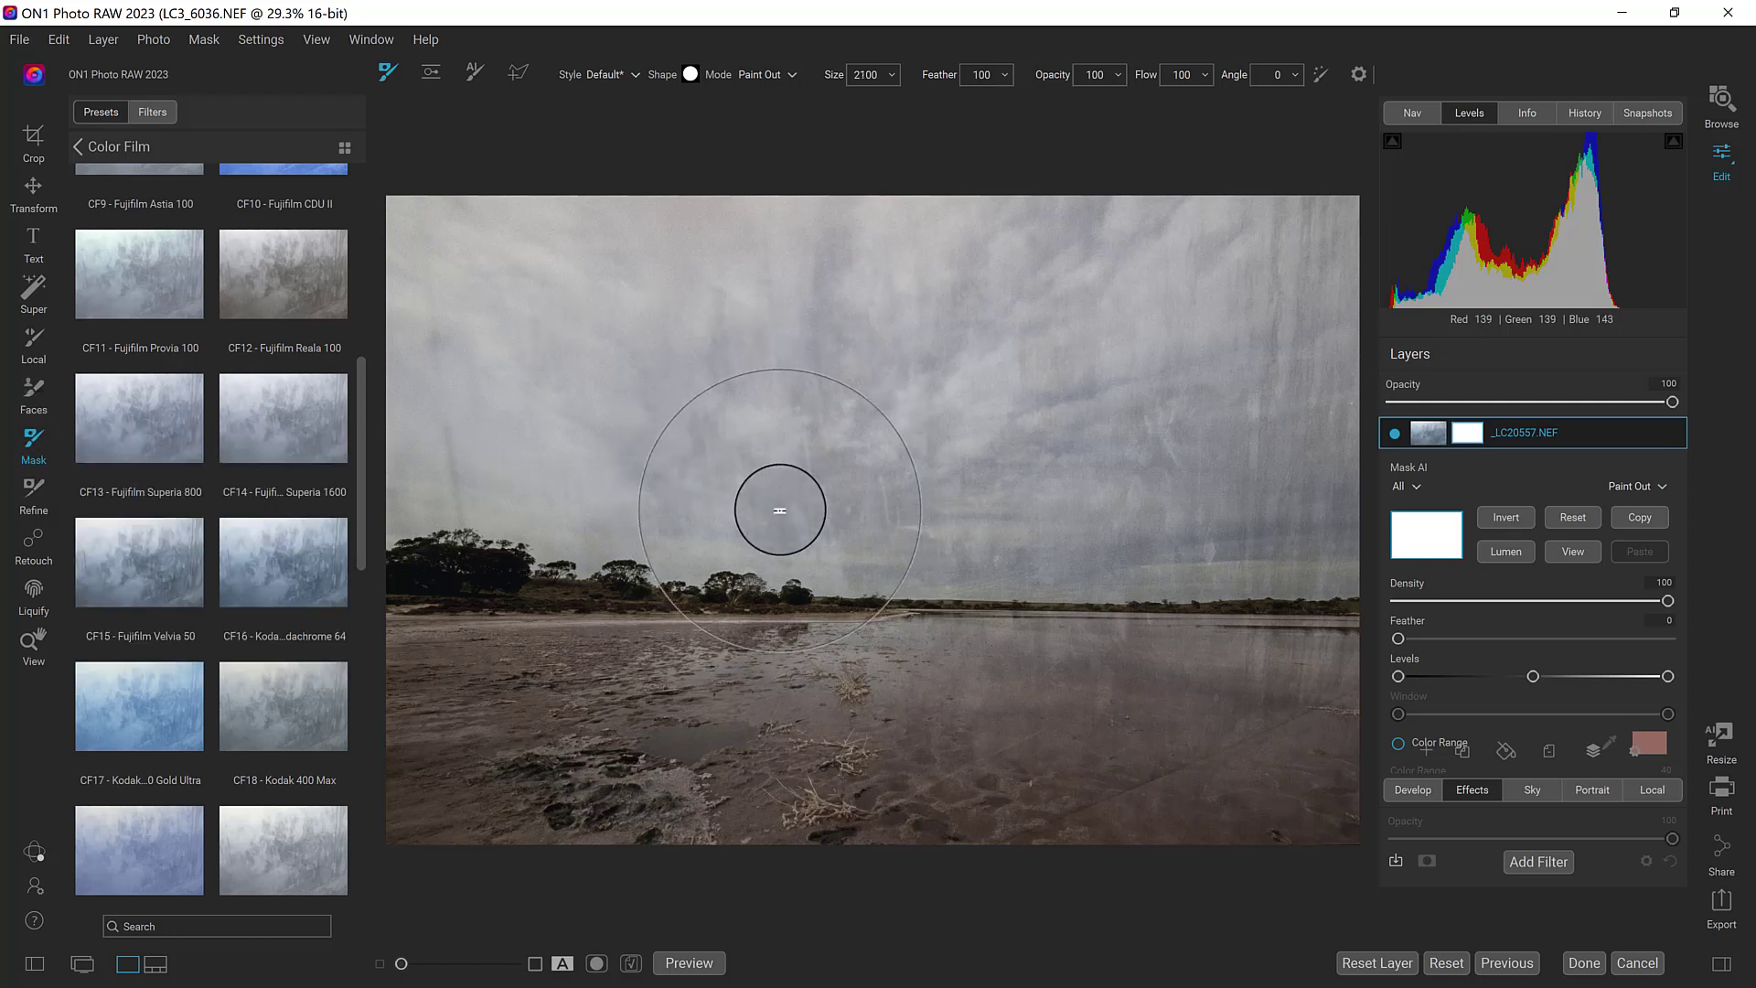
key("bracketleft")
key("bracketleft")
key("bracketleft")
key("bracketleft")
key("bracketleft")
key("bracketleft")
key("bracketleft")
key("bracketleft")
key("bracketleft")
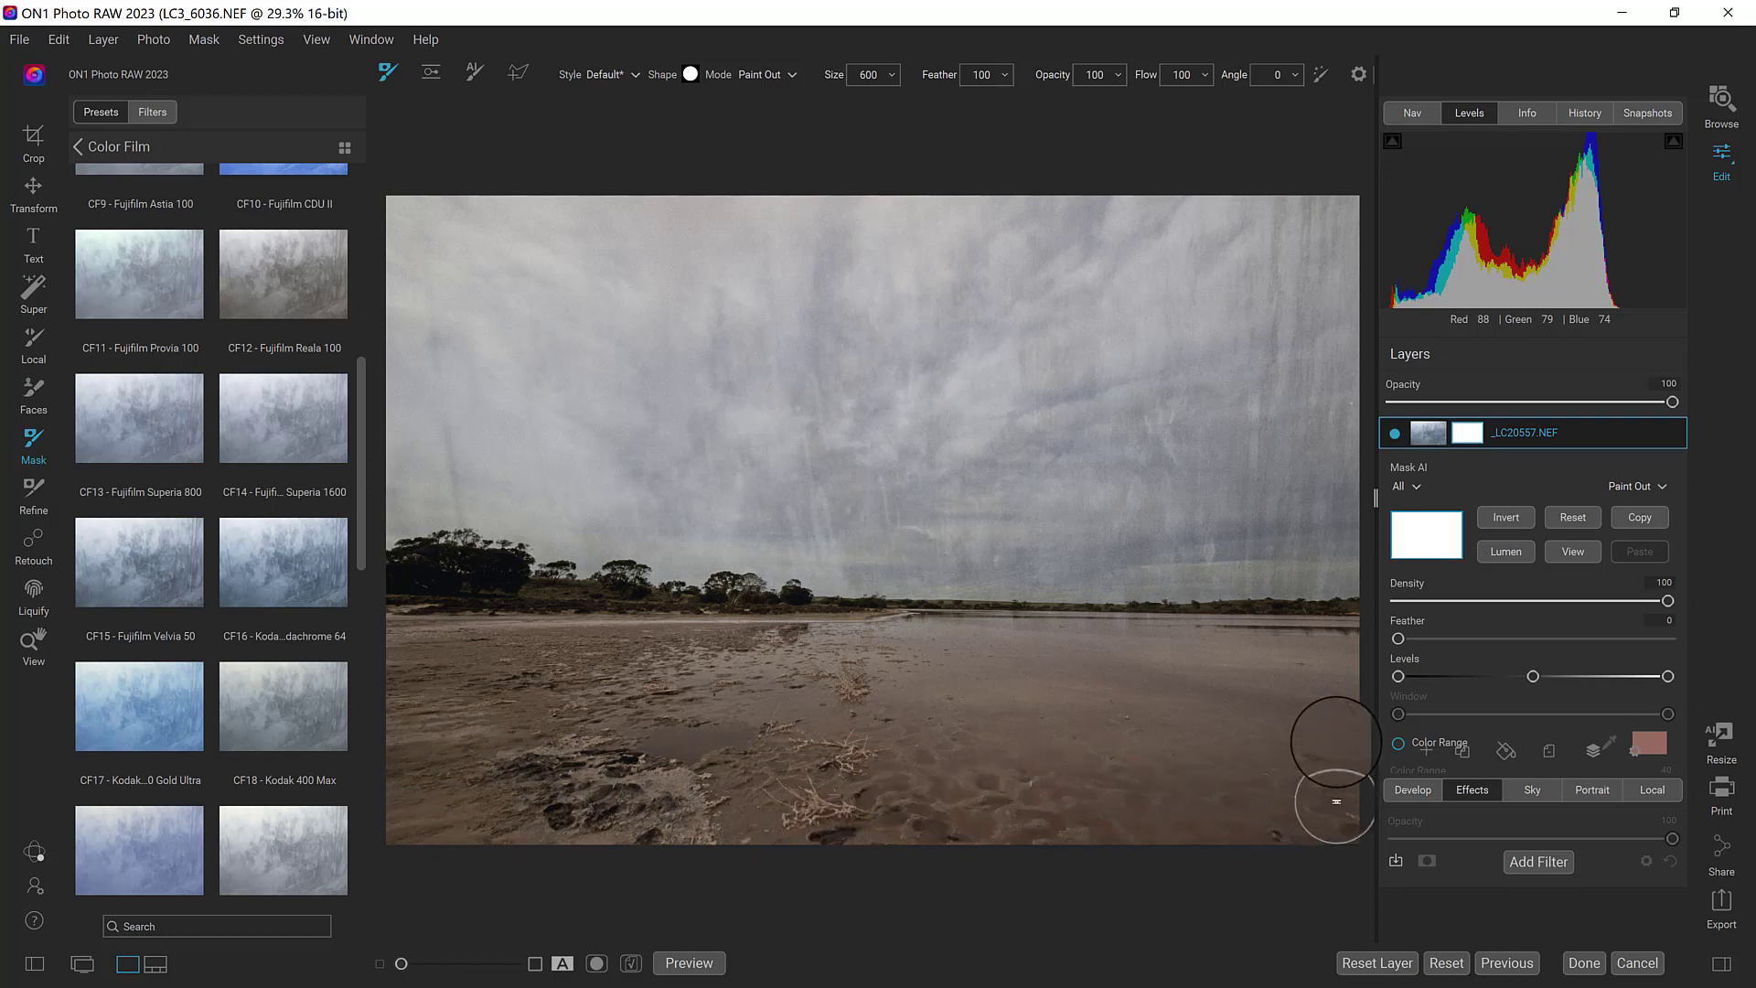
left_click_drag(1334, 653, 1333, 655)
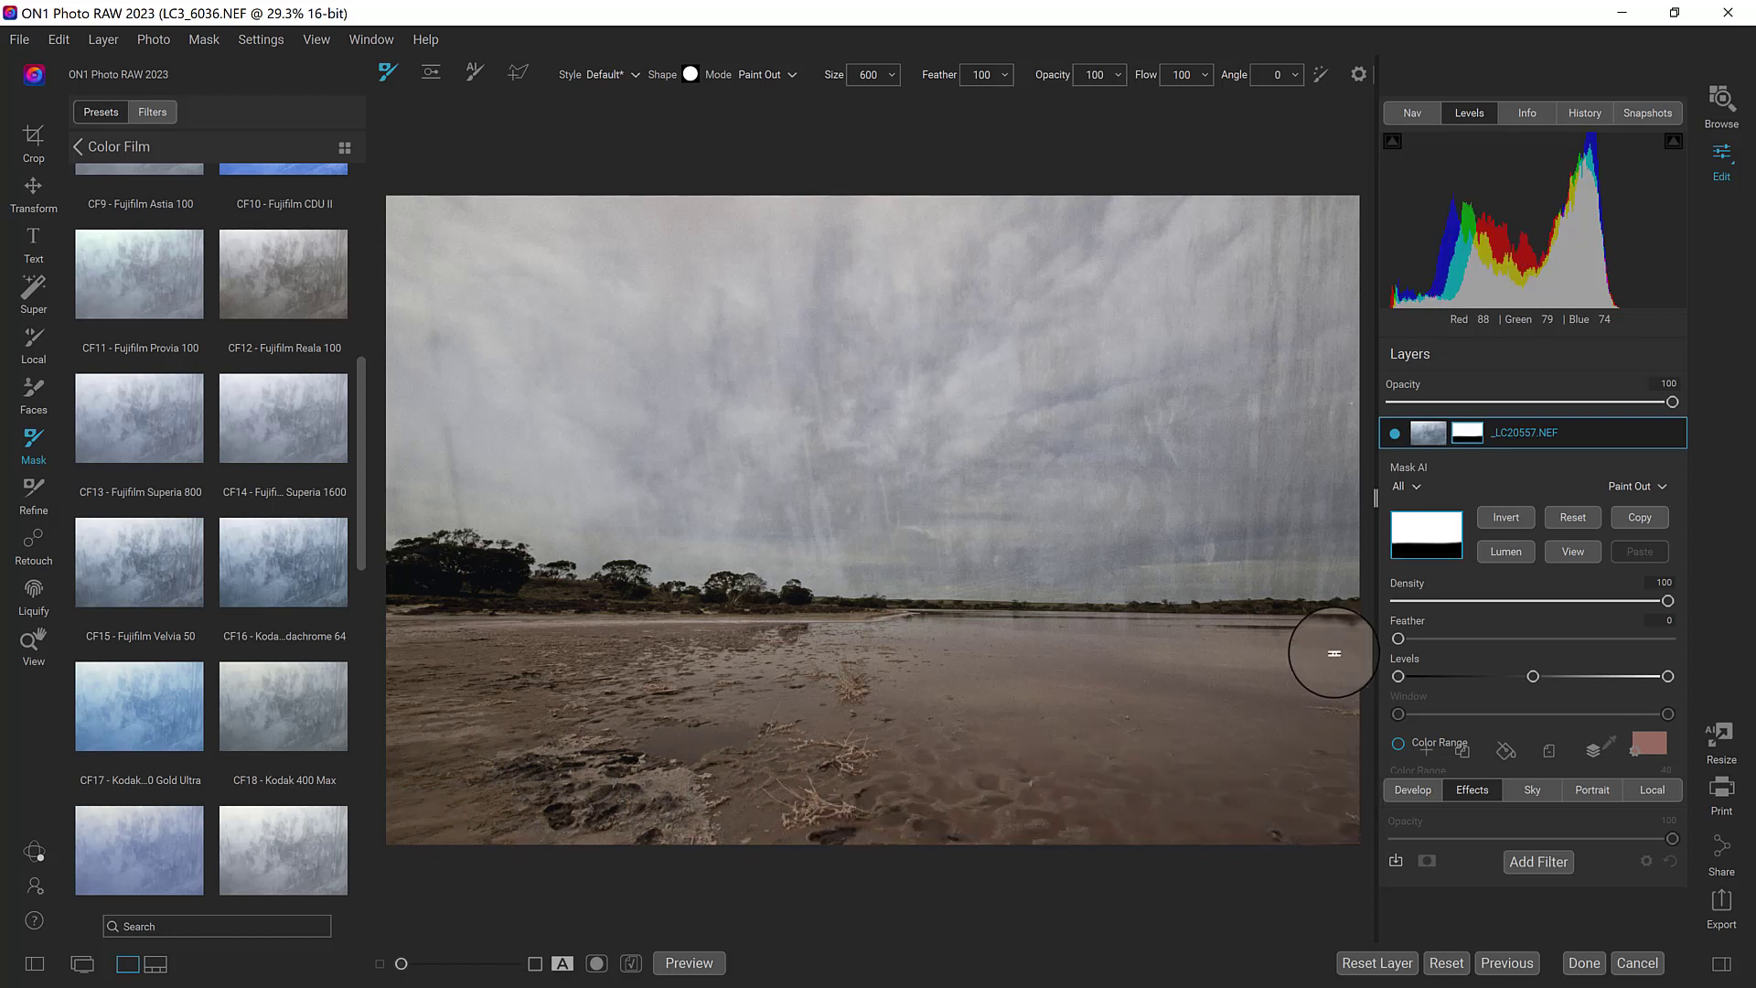
Step: Examine the _LC20557.NEF layer's mask in black and white, then return to the normal photo view
left_click(1477, 440)
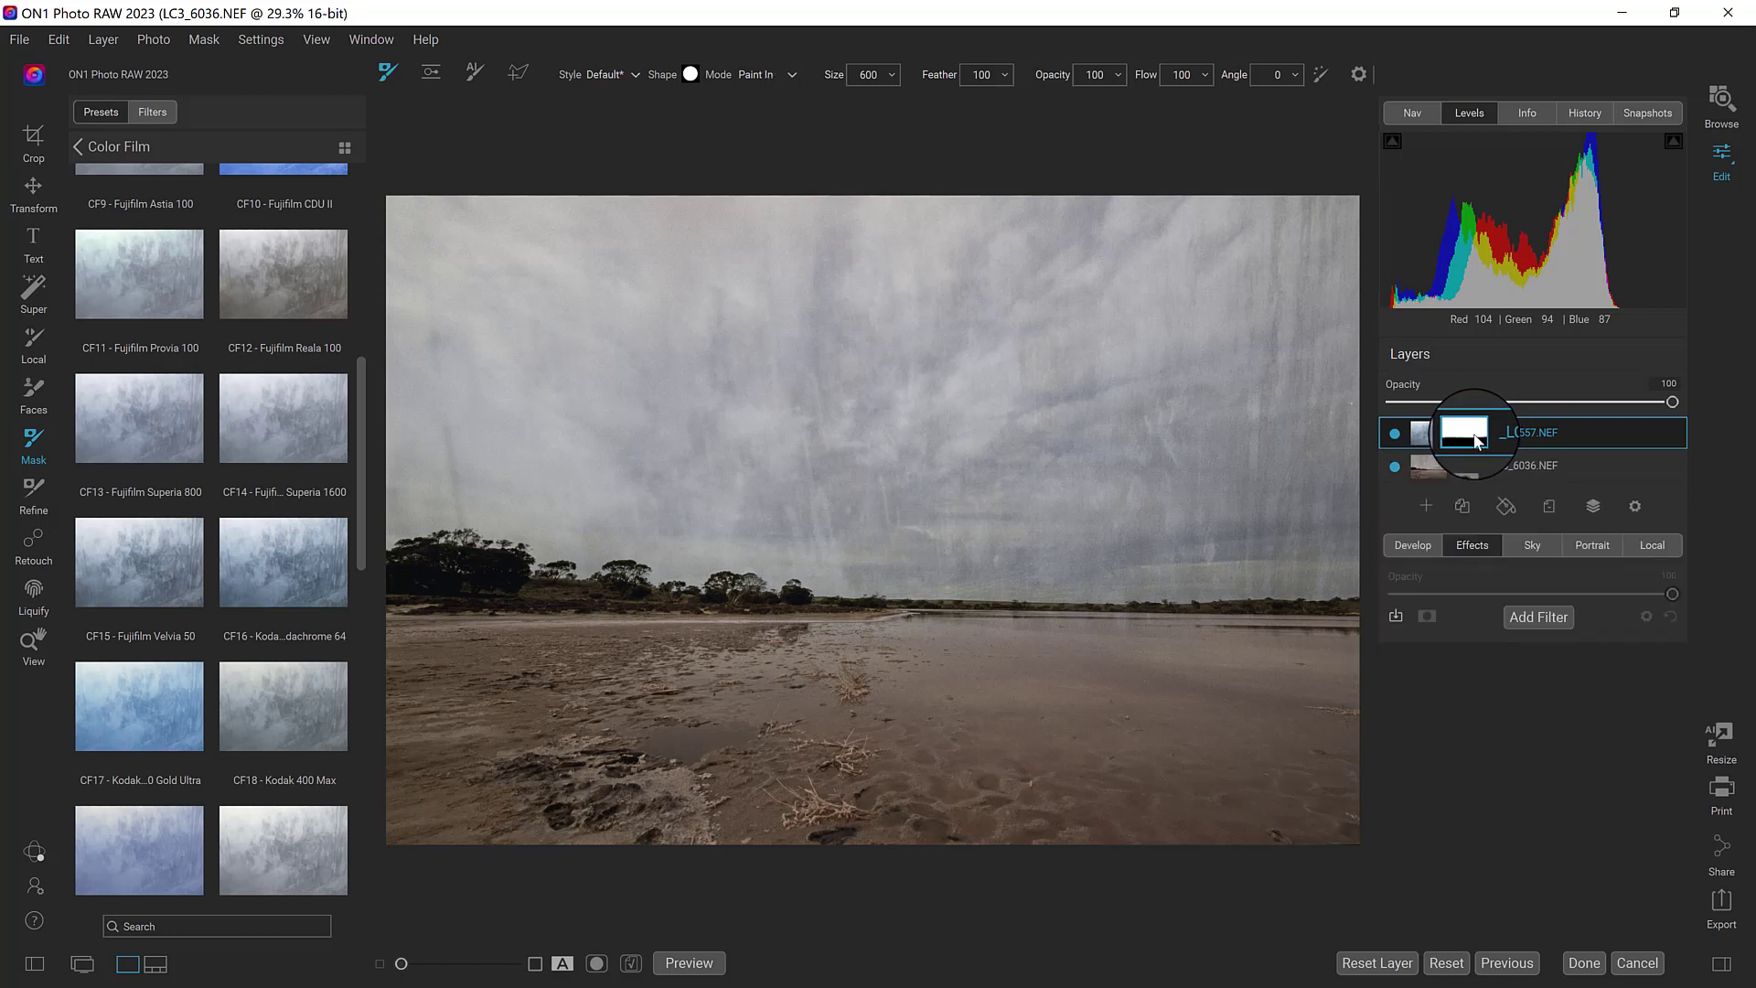
left_click(1477, 440)
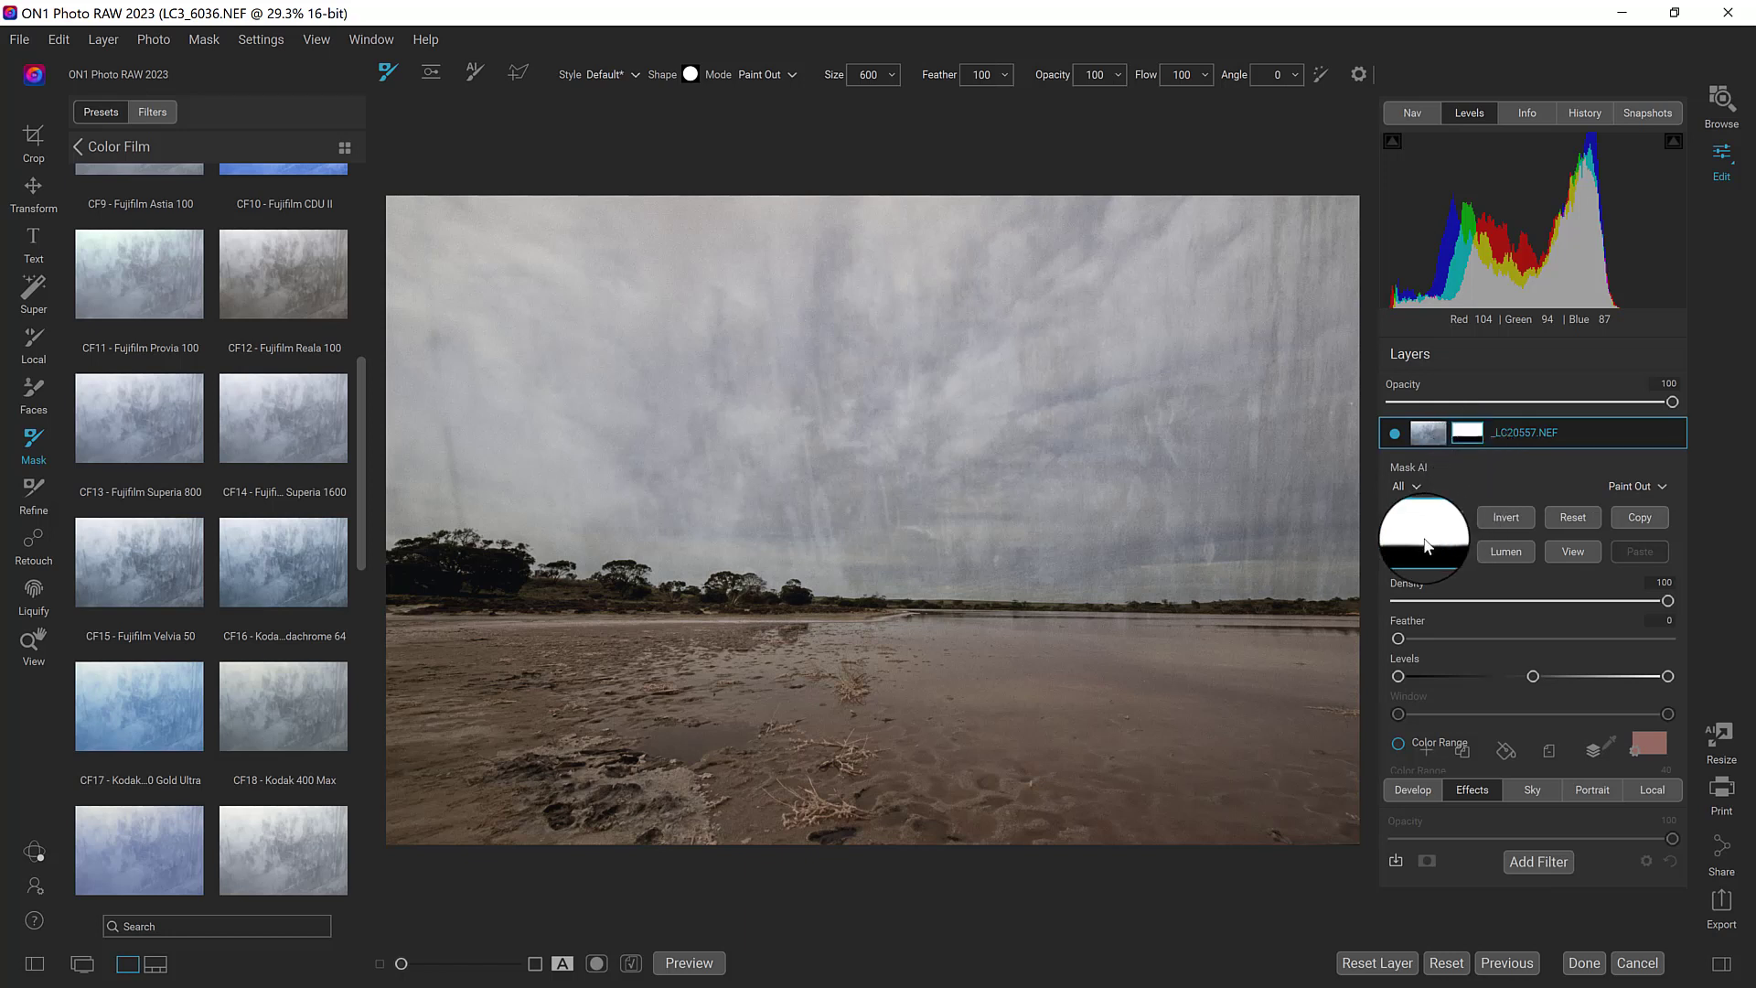
left_click(1574, 553)
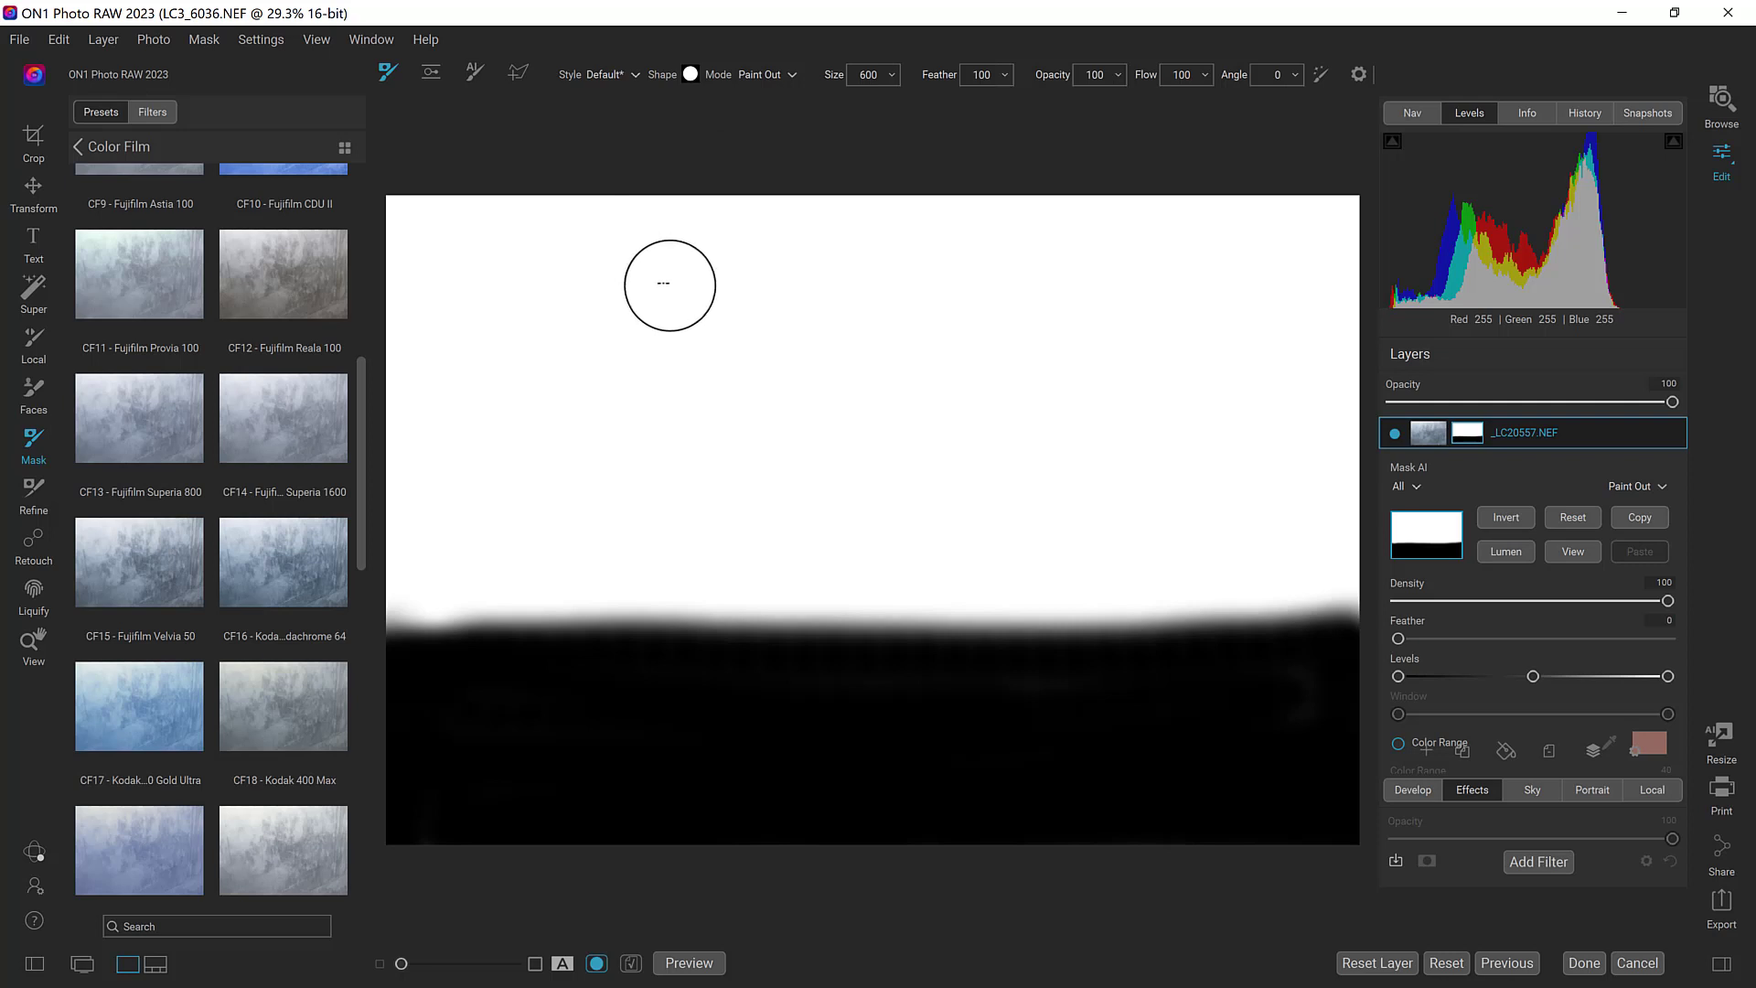
left_click(1579, 551)
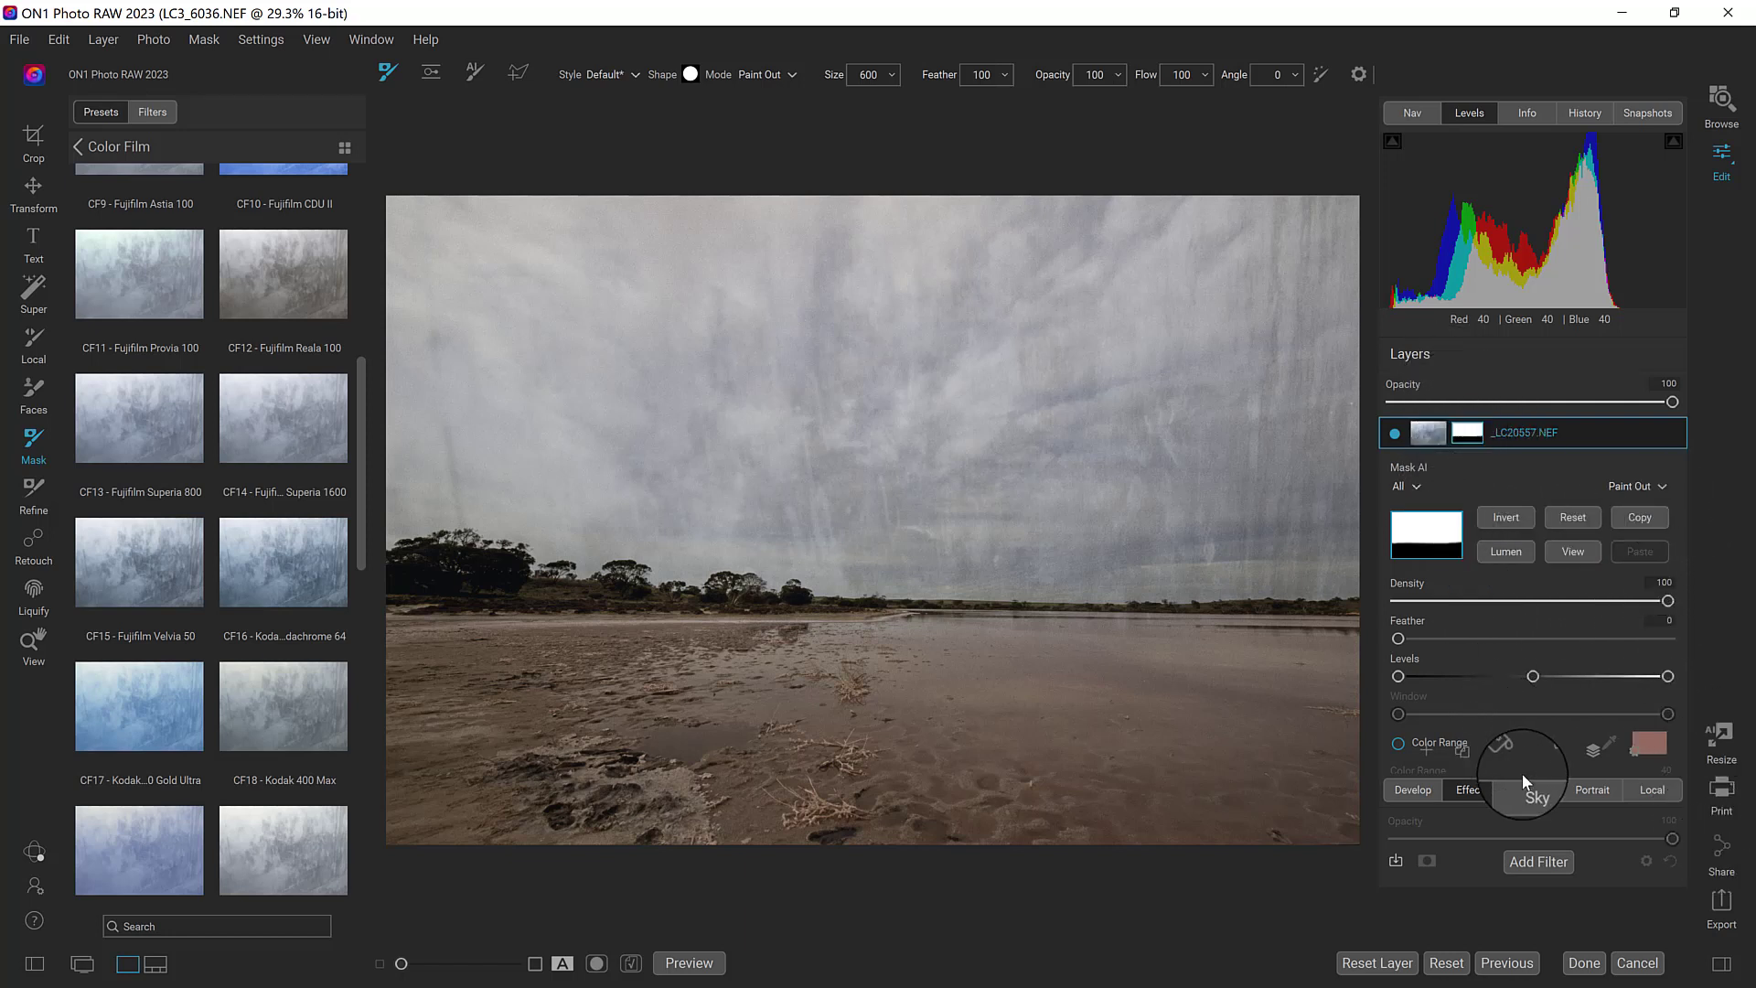
Step: Add the brown cracked texture cooberpedy-20220816-coober-pedy-22153.RAF from the texture-1 folder as another layer
left_click(1426, 750)
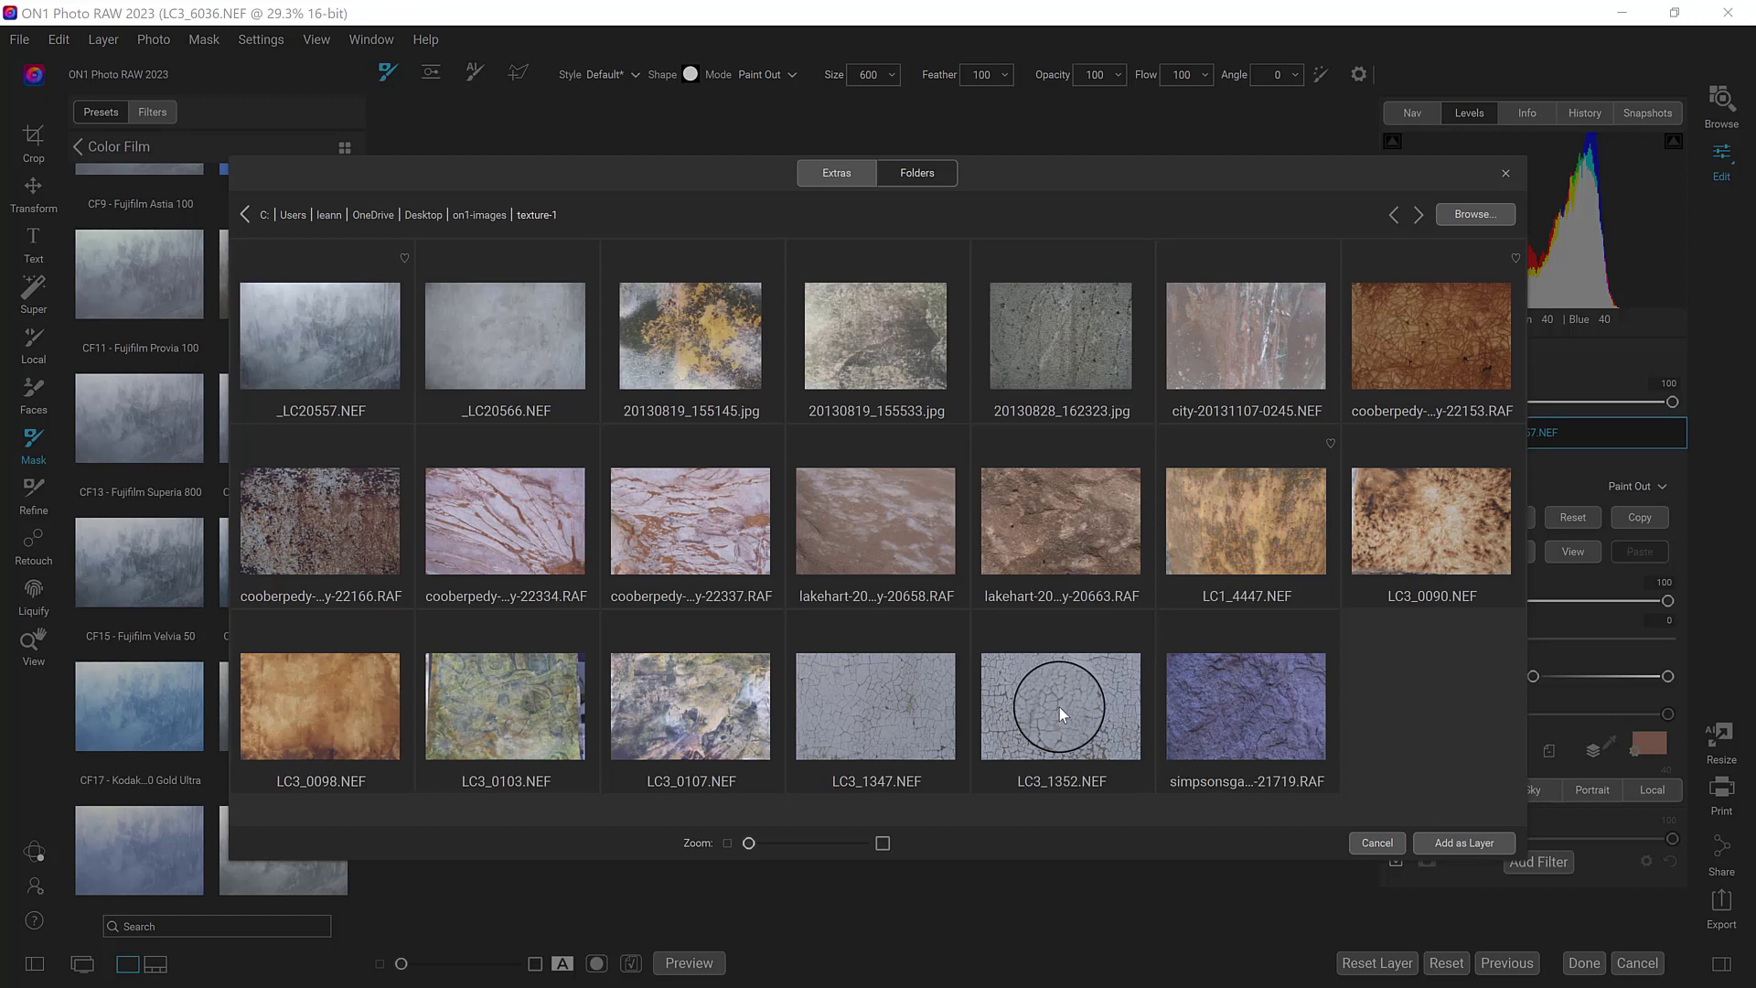
left_click(1399, 312)
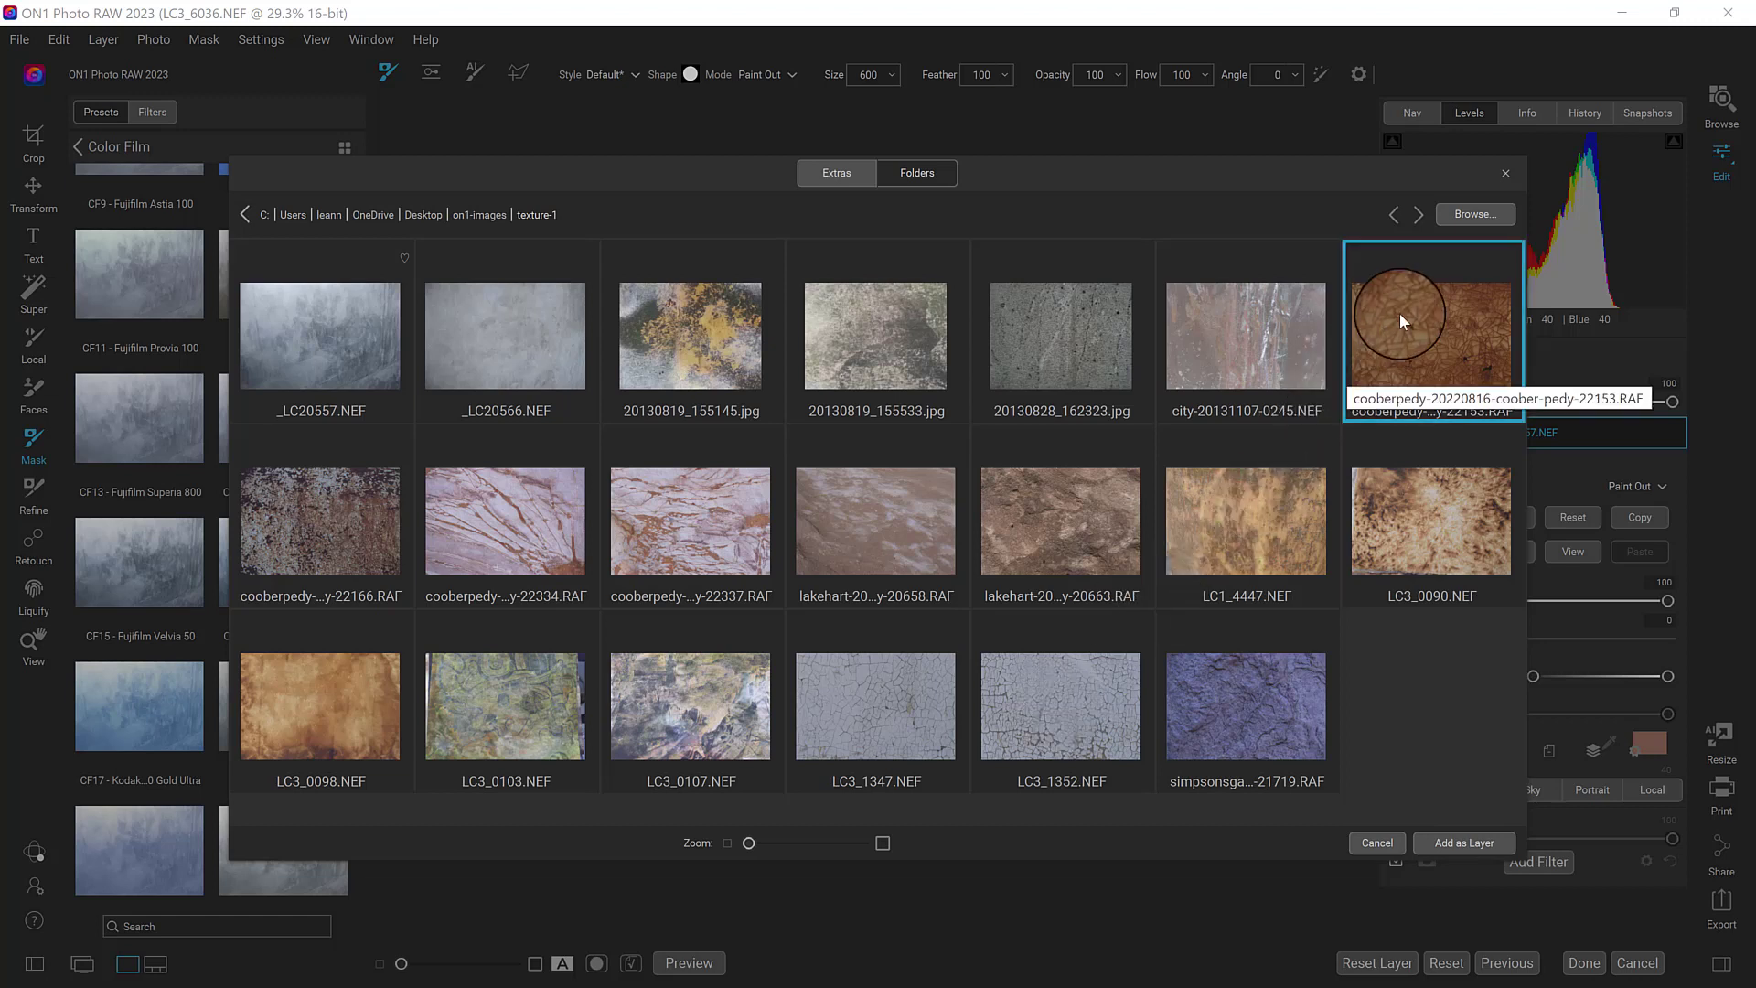
left_click(1452, 843)
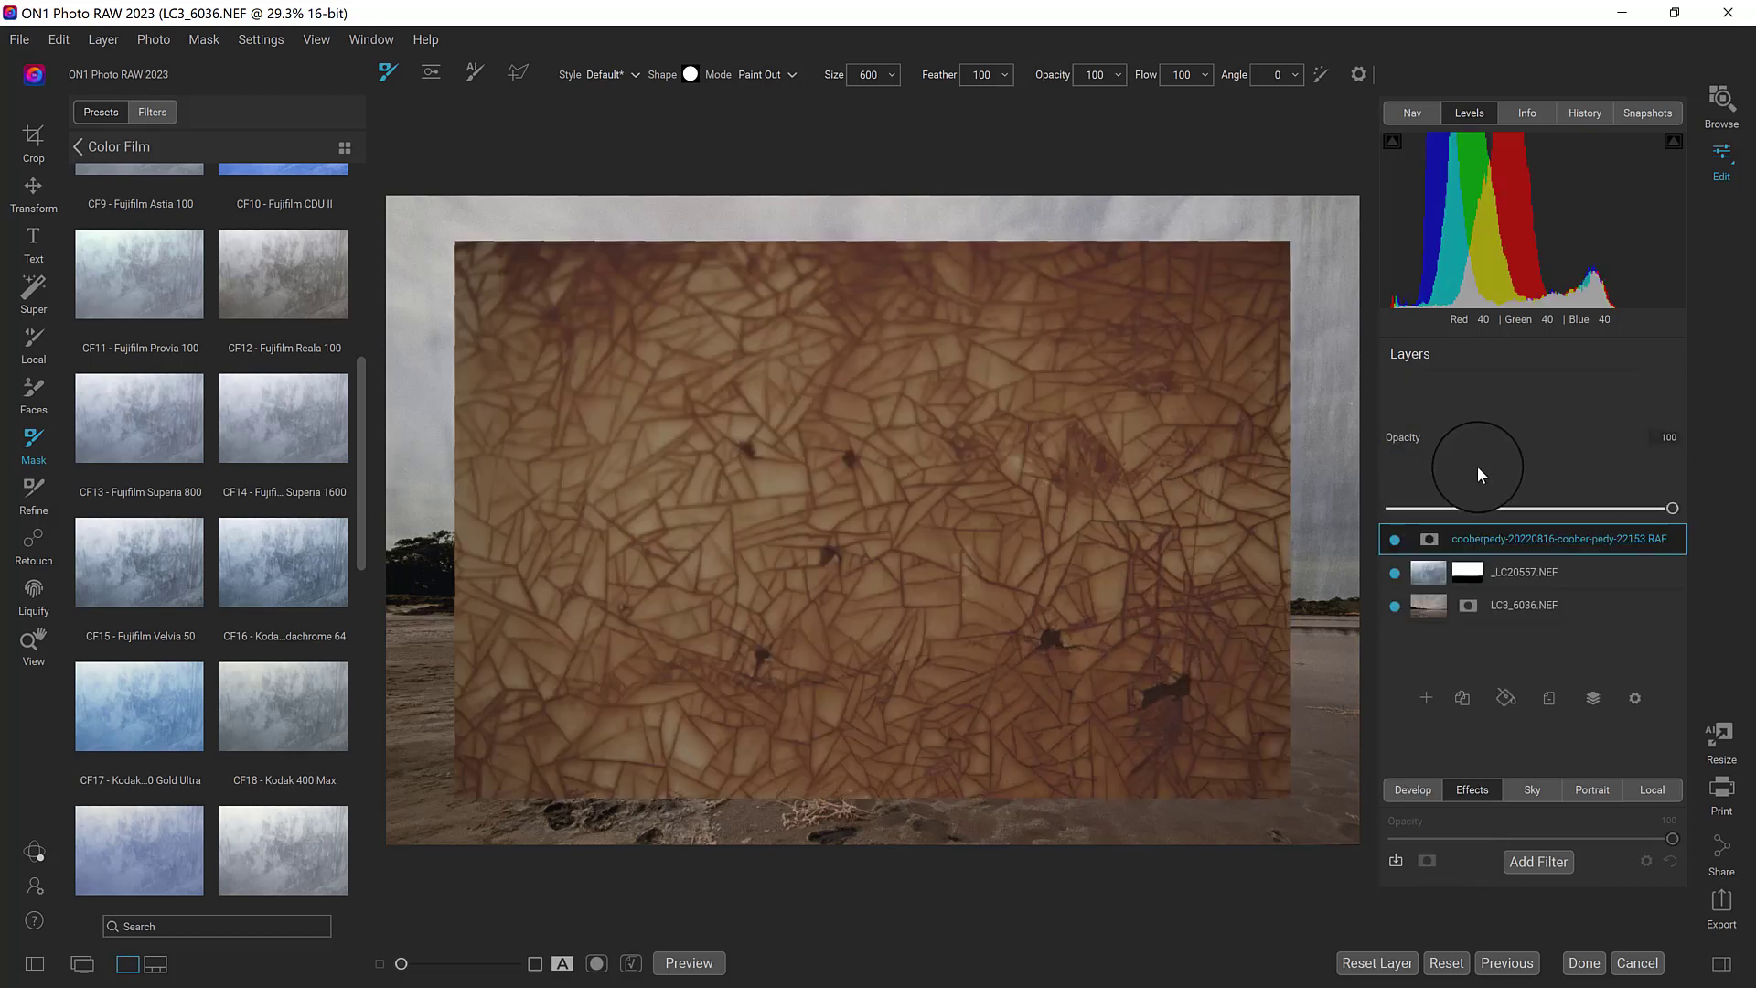
Step: Enlarge the brown cracked texture to about 7553 by 5174 to cover the whole photo and set its blending mode to Soft Light
left_click(31, 185)
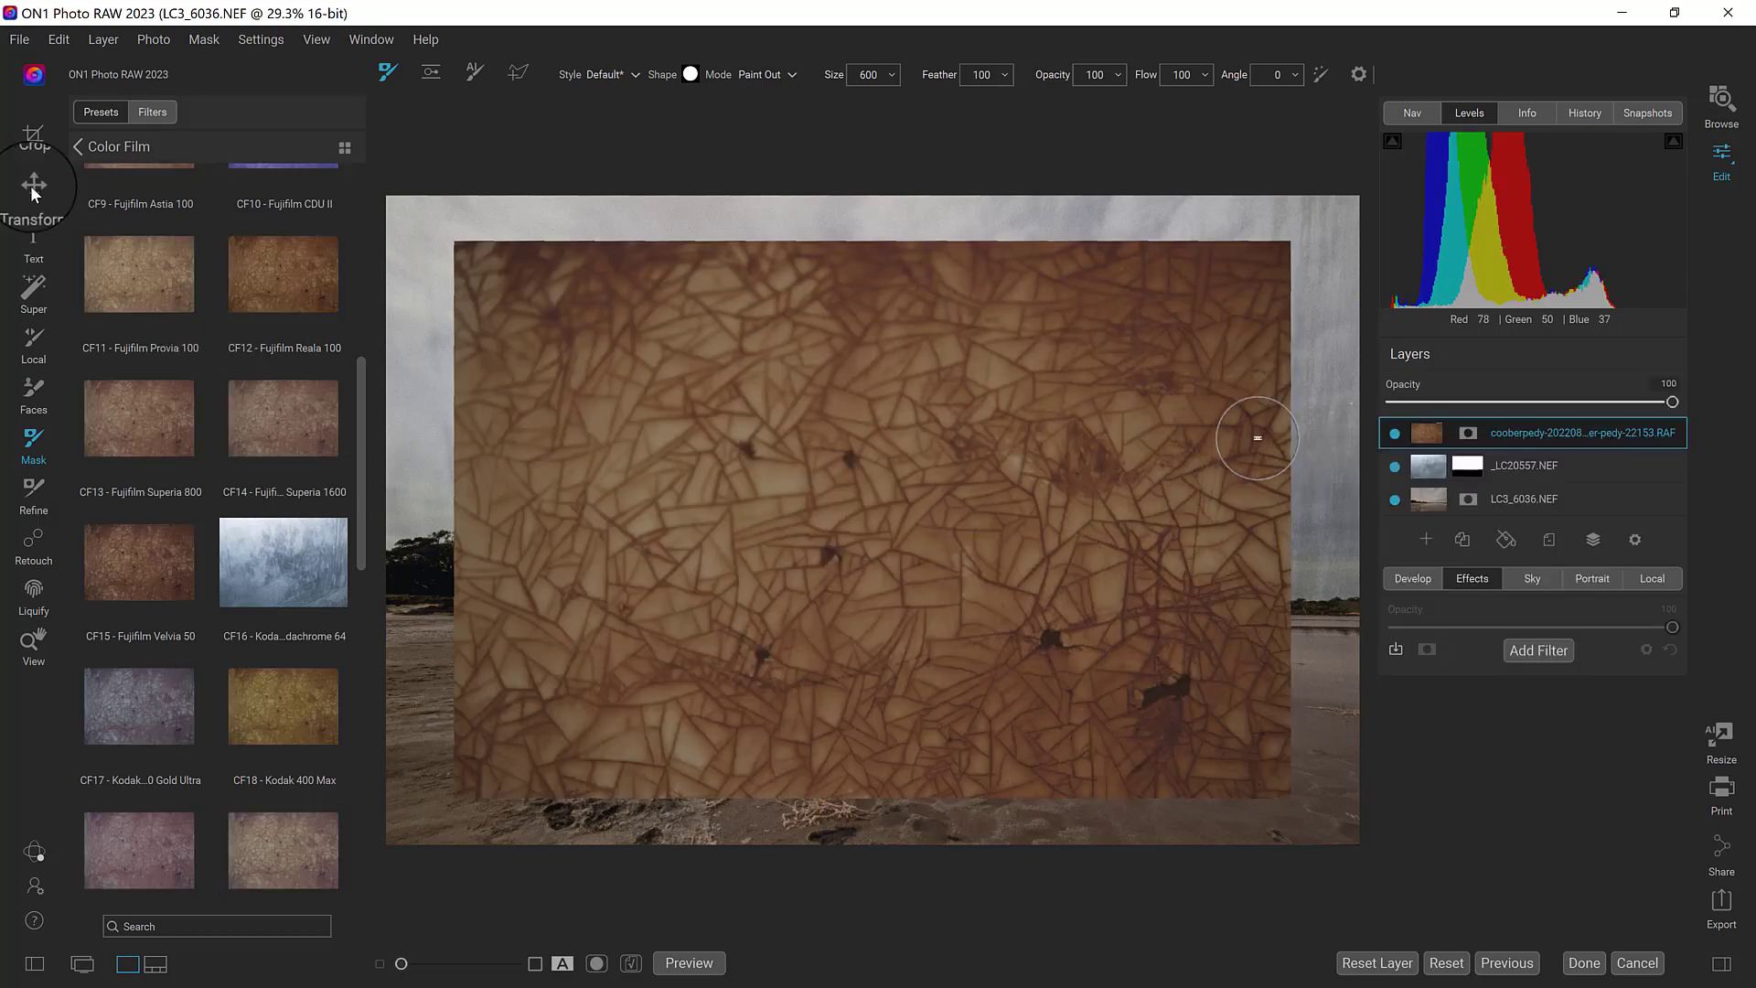
left_click_drag(1287, 246, 1381, 171)
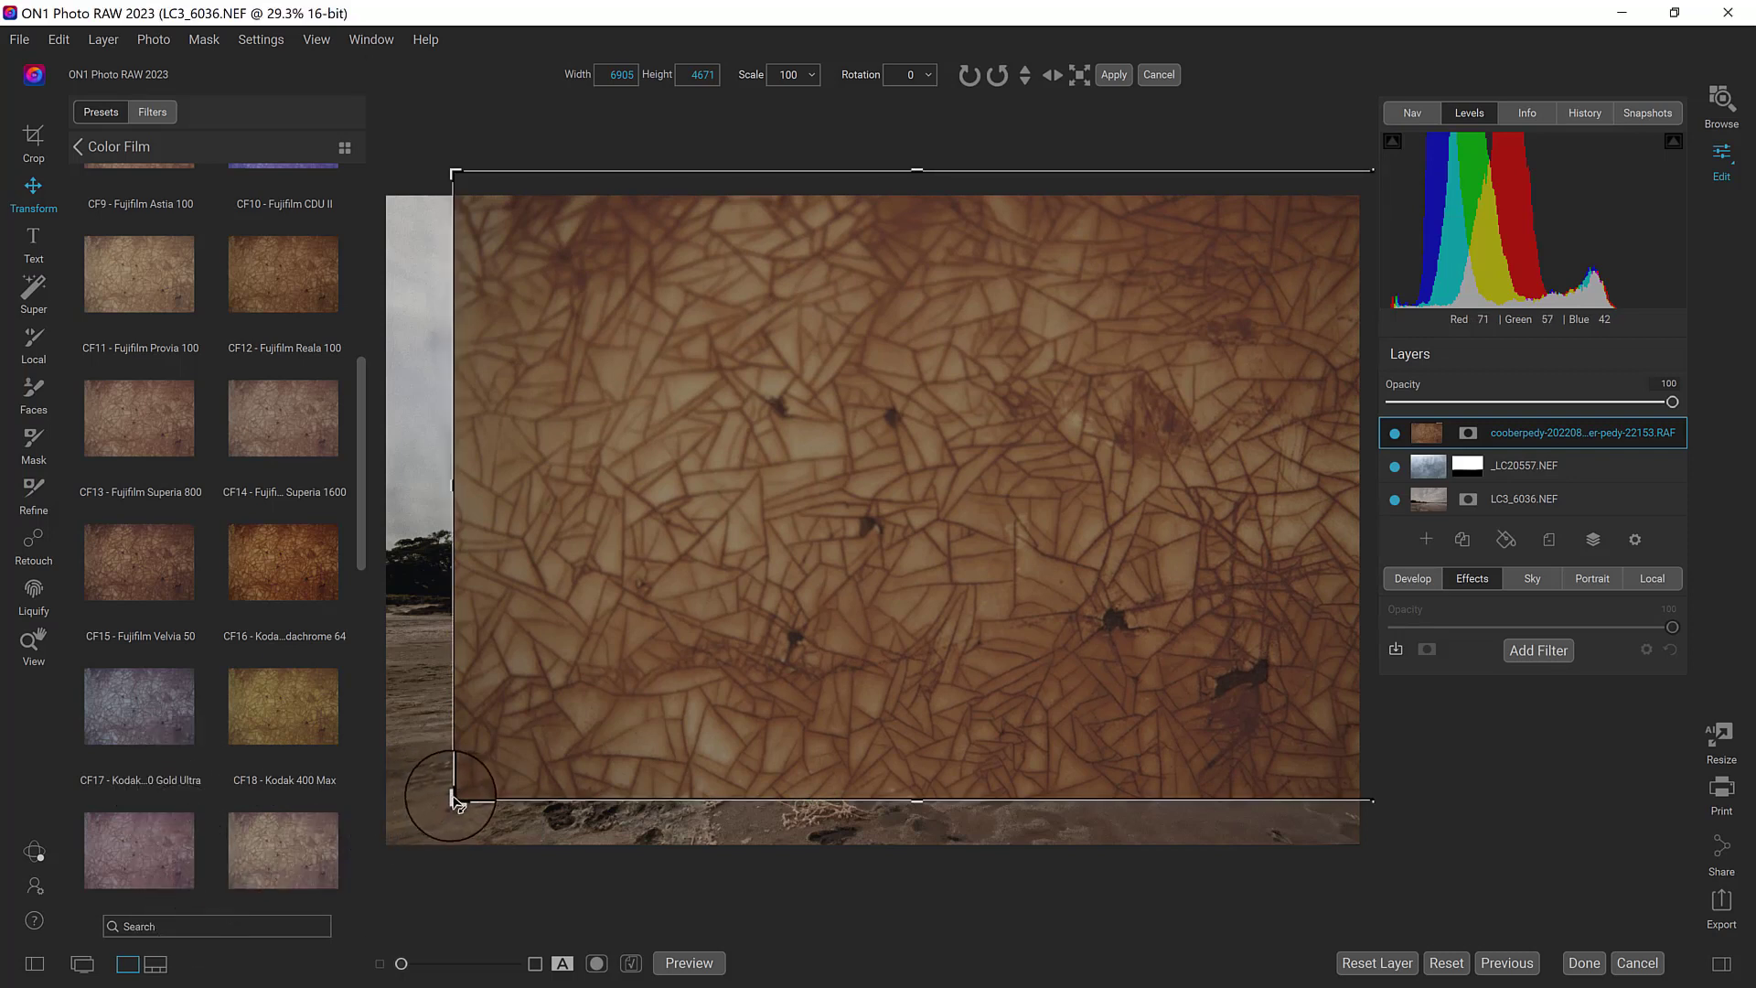
left_click_drag(454, 799, 372, 867)
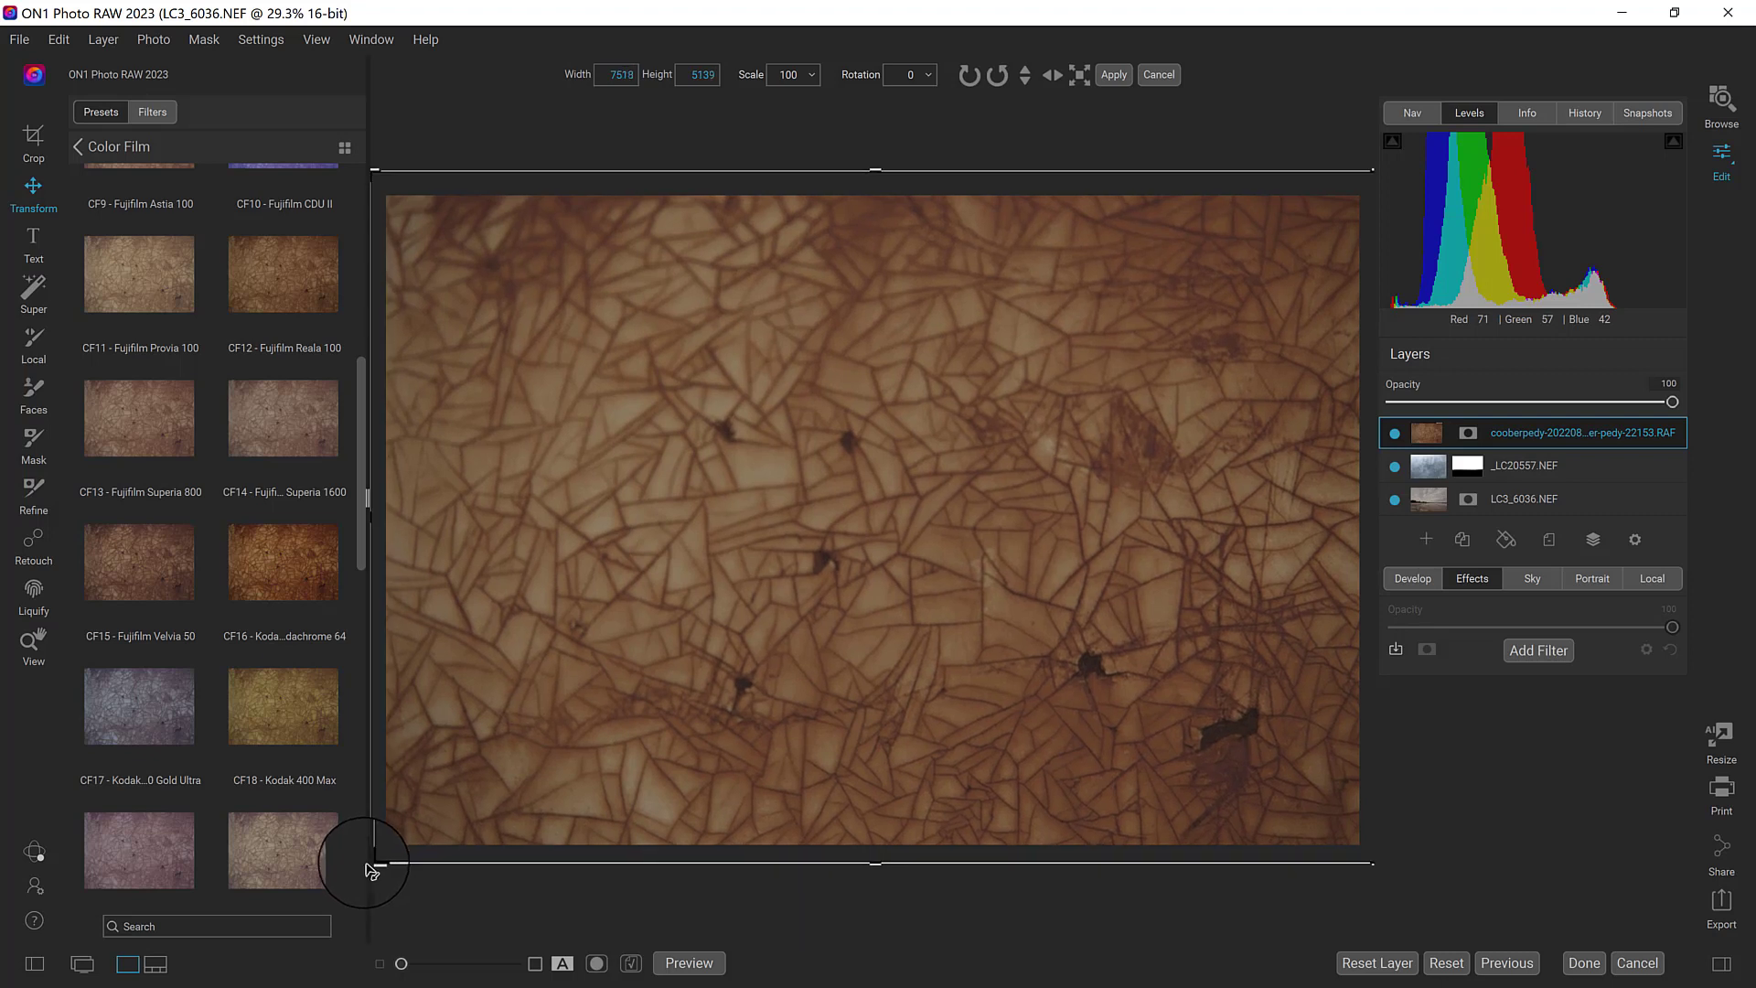
key("Return")
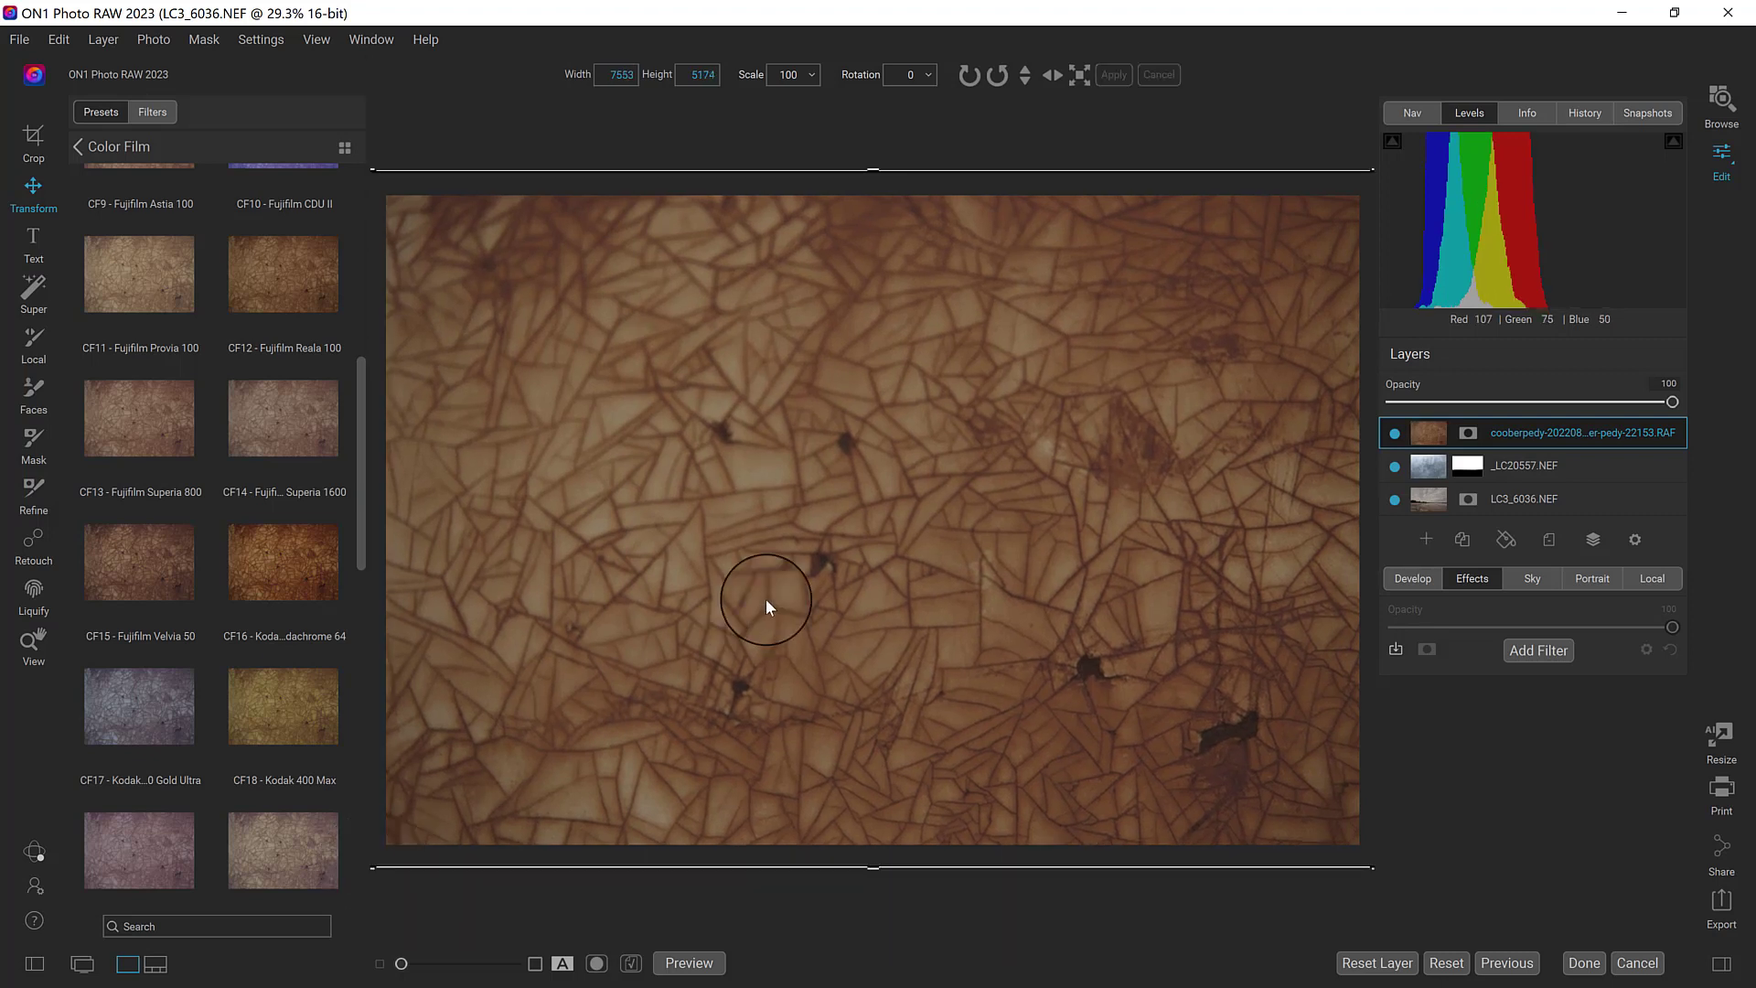
left_click(1635, 540)
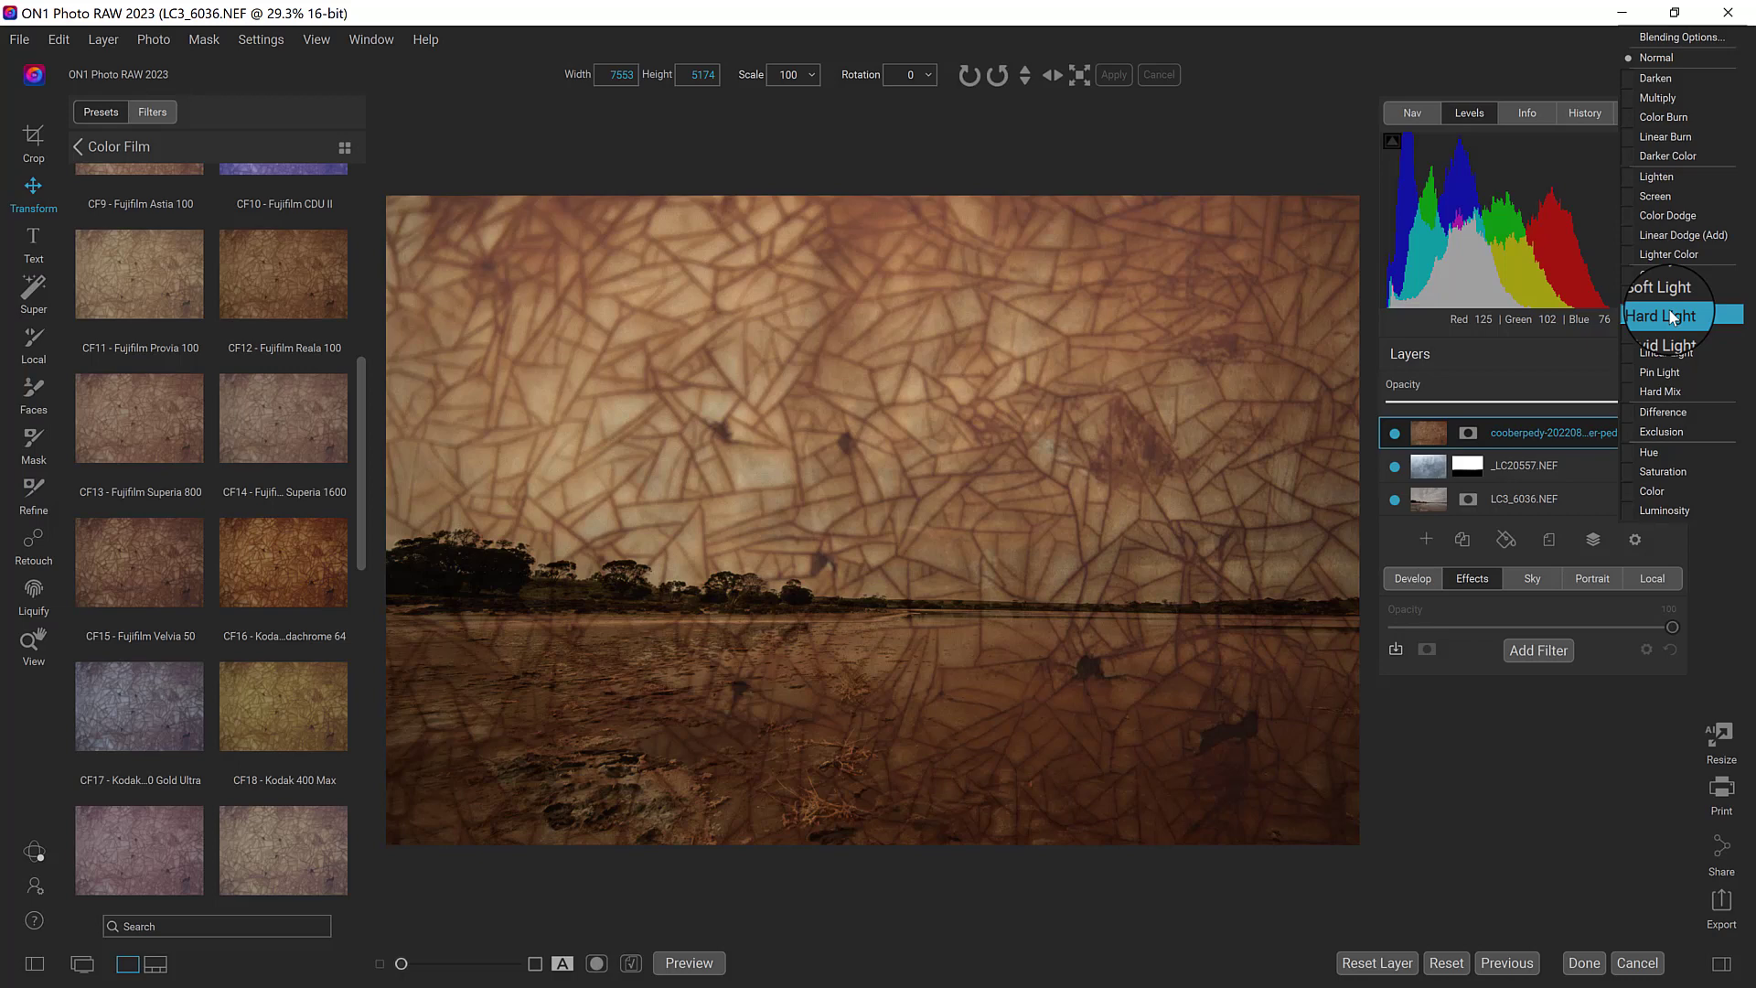
left_click(1668, 298)
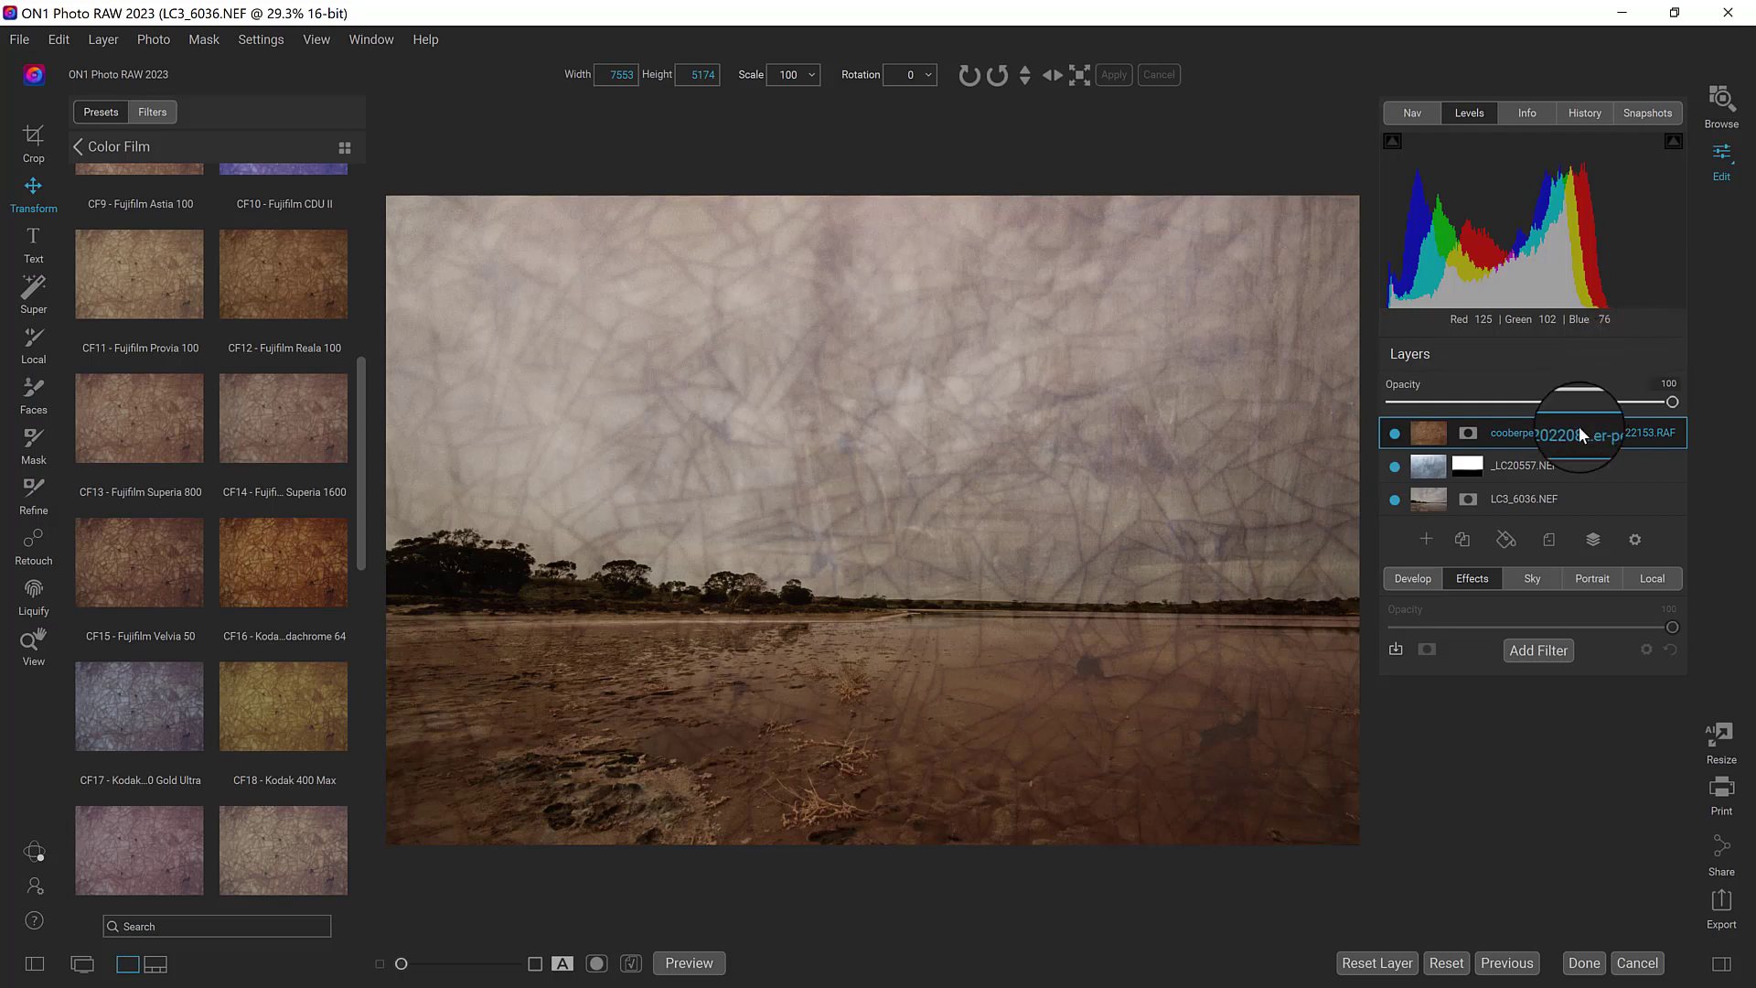
Step: Strengthen the brown texture layer's tones with Contrast 58, Whites 58 and Blacks -44
left_click(1418, 578)
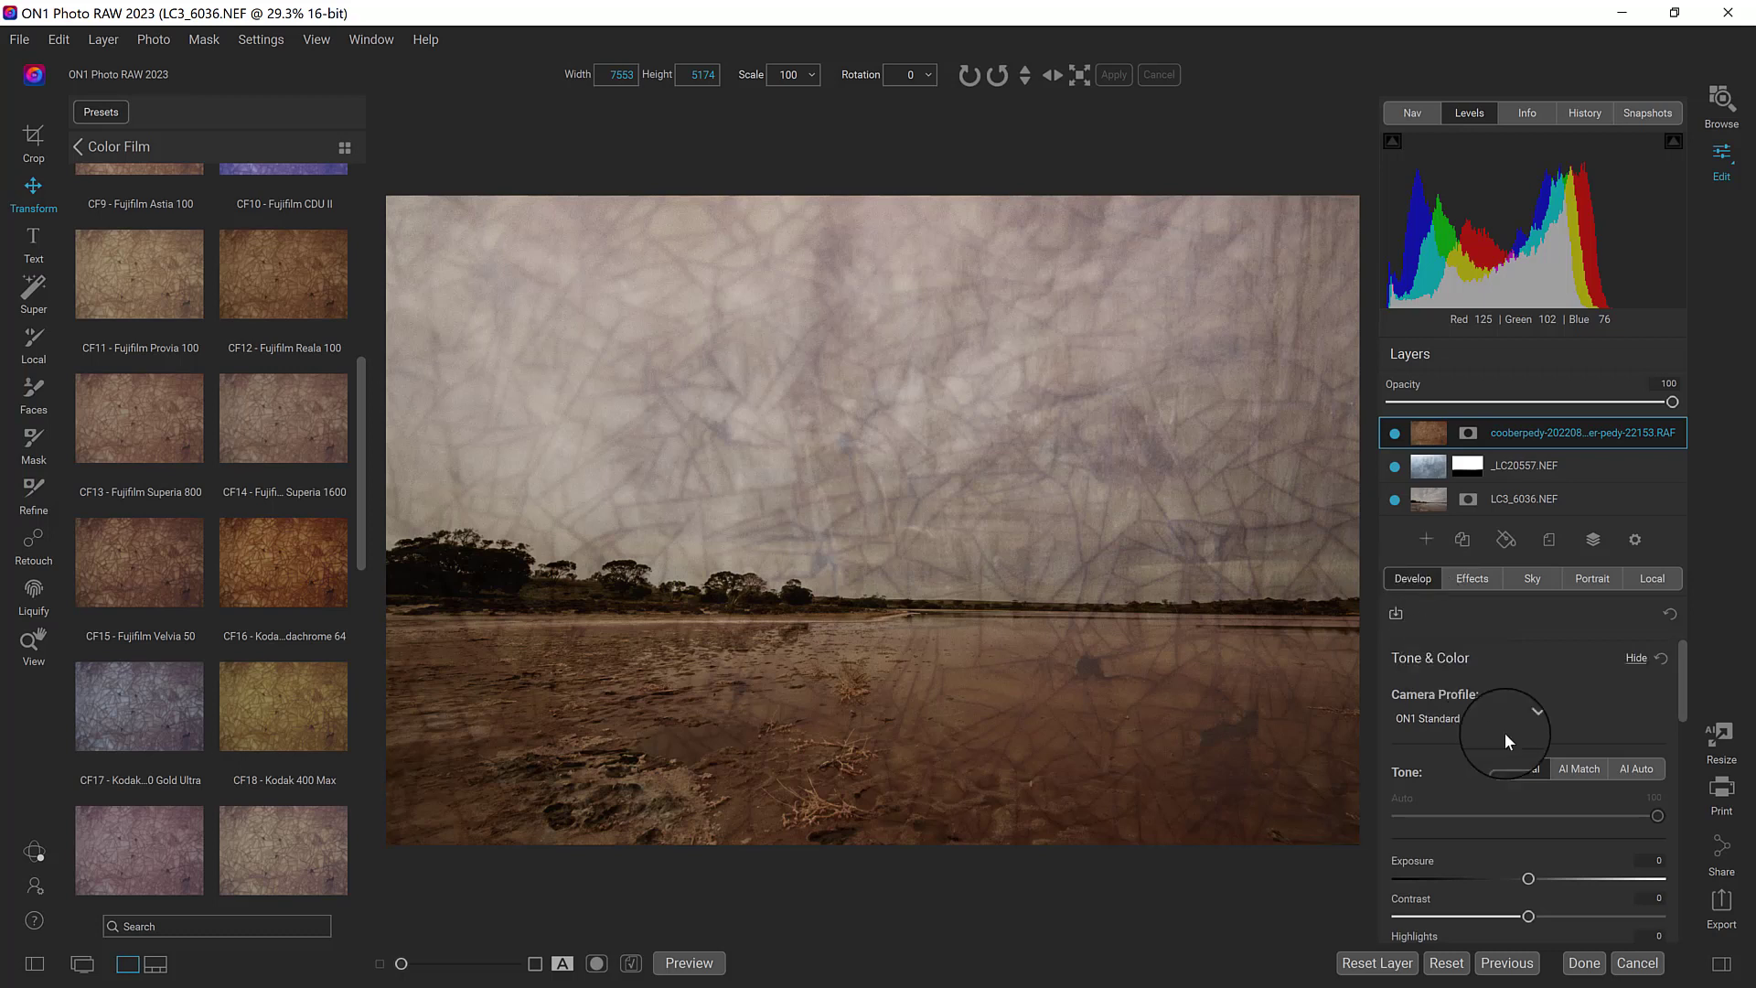
left_click_drag(1681, 660, 1681, 700)
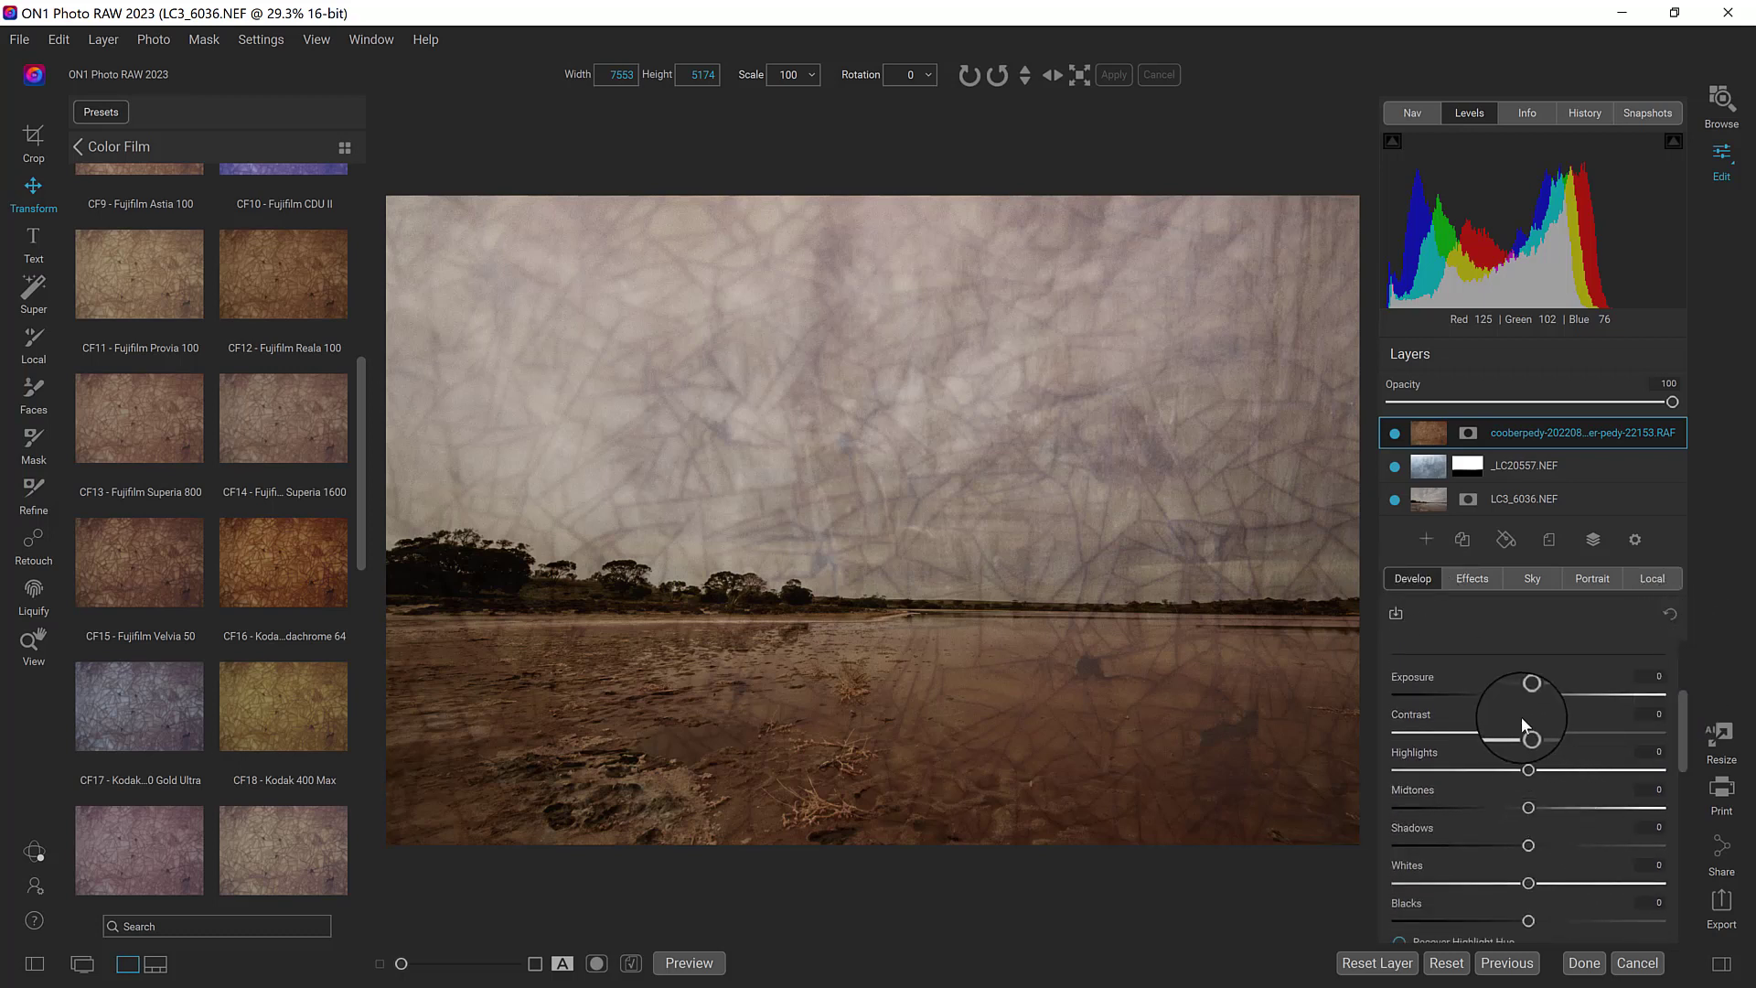
left_click_drag(1533, 739, 1602, 724)
left_click_drag(1536, 919, 1601, 860)
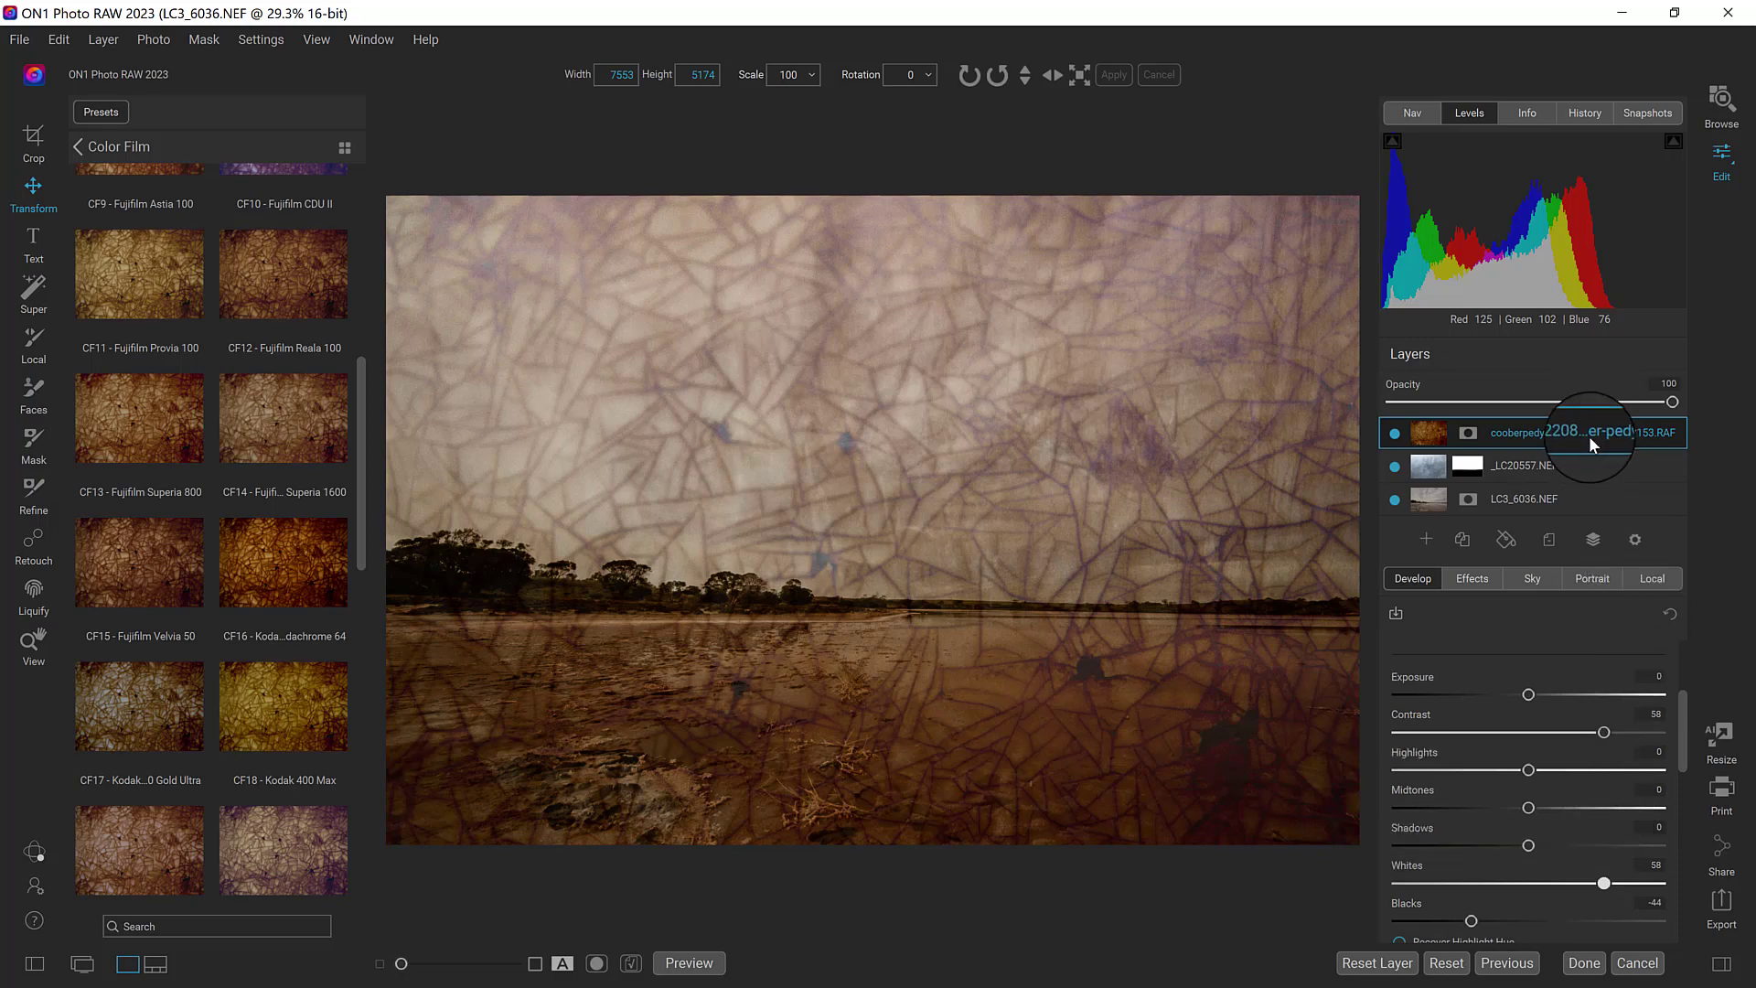
Step: Reduce the brown texture layer's opacity to 50 and go back from Color Film to the list of preset categories
left_click_drag(1677, 405, 1469, 405)
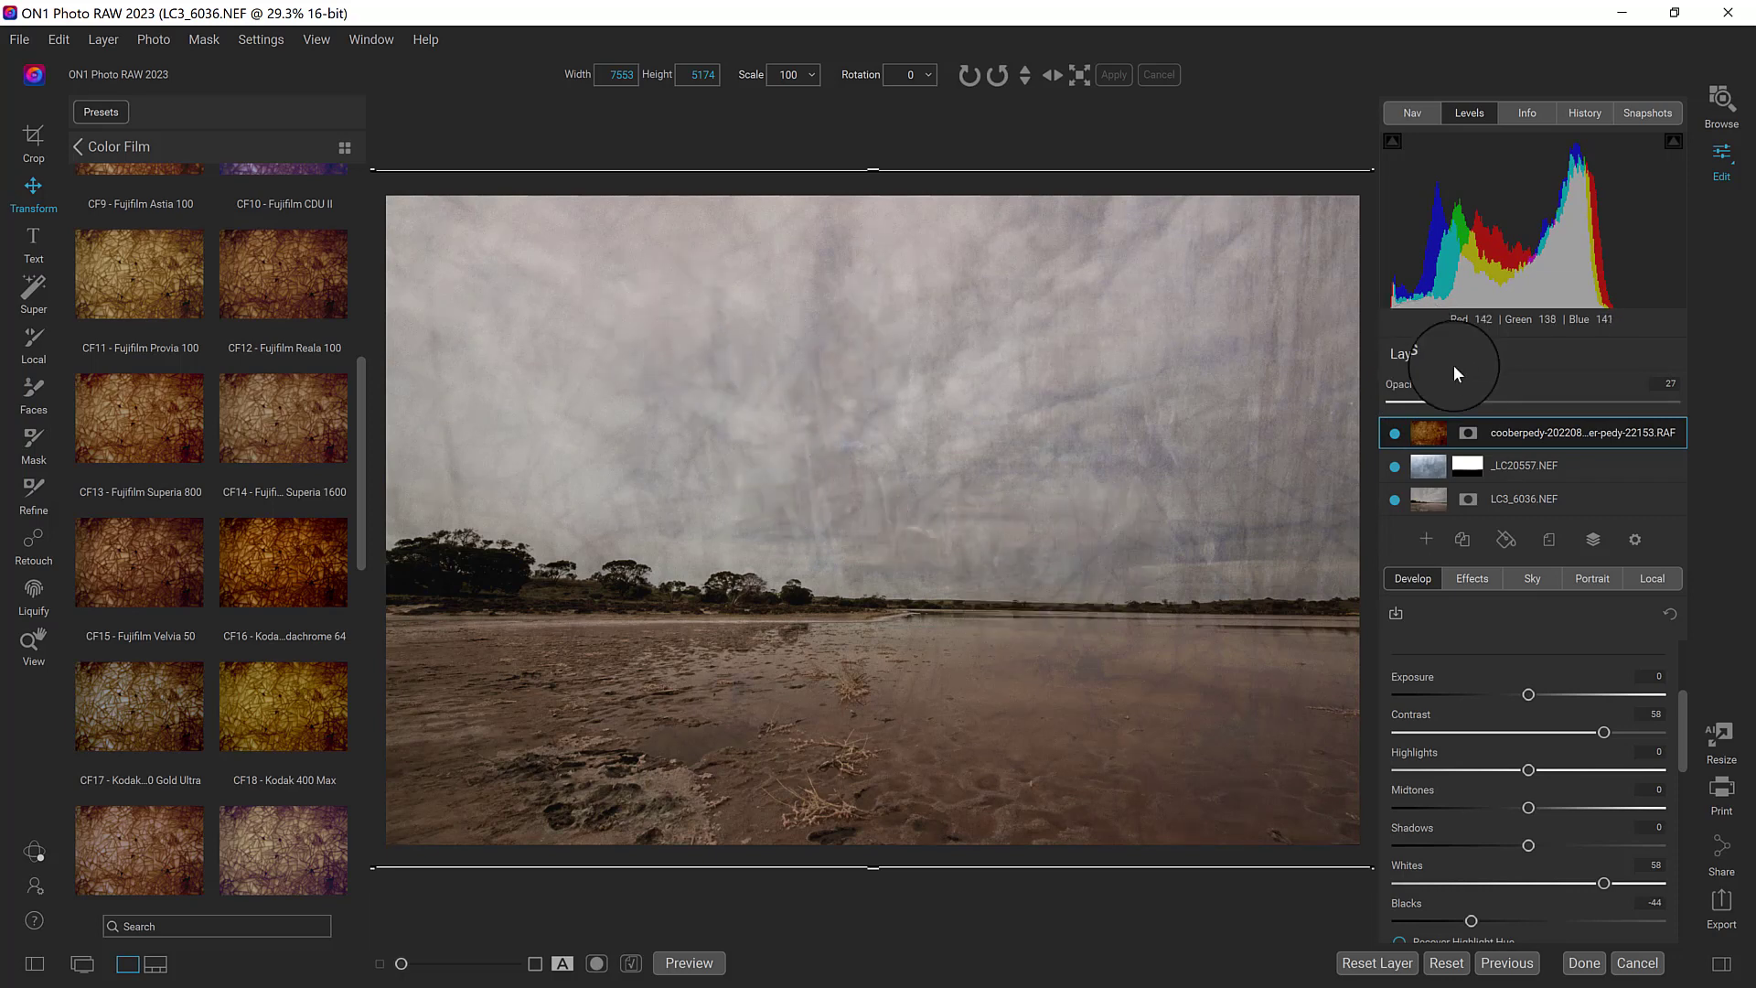
left_click_drag(1469, 404, 1533, 405)
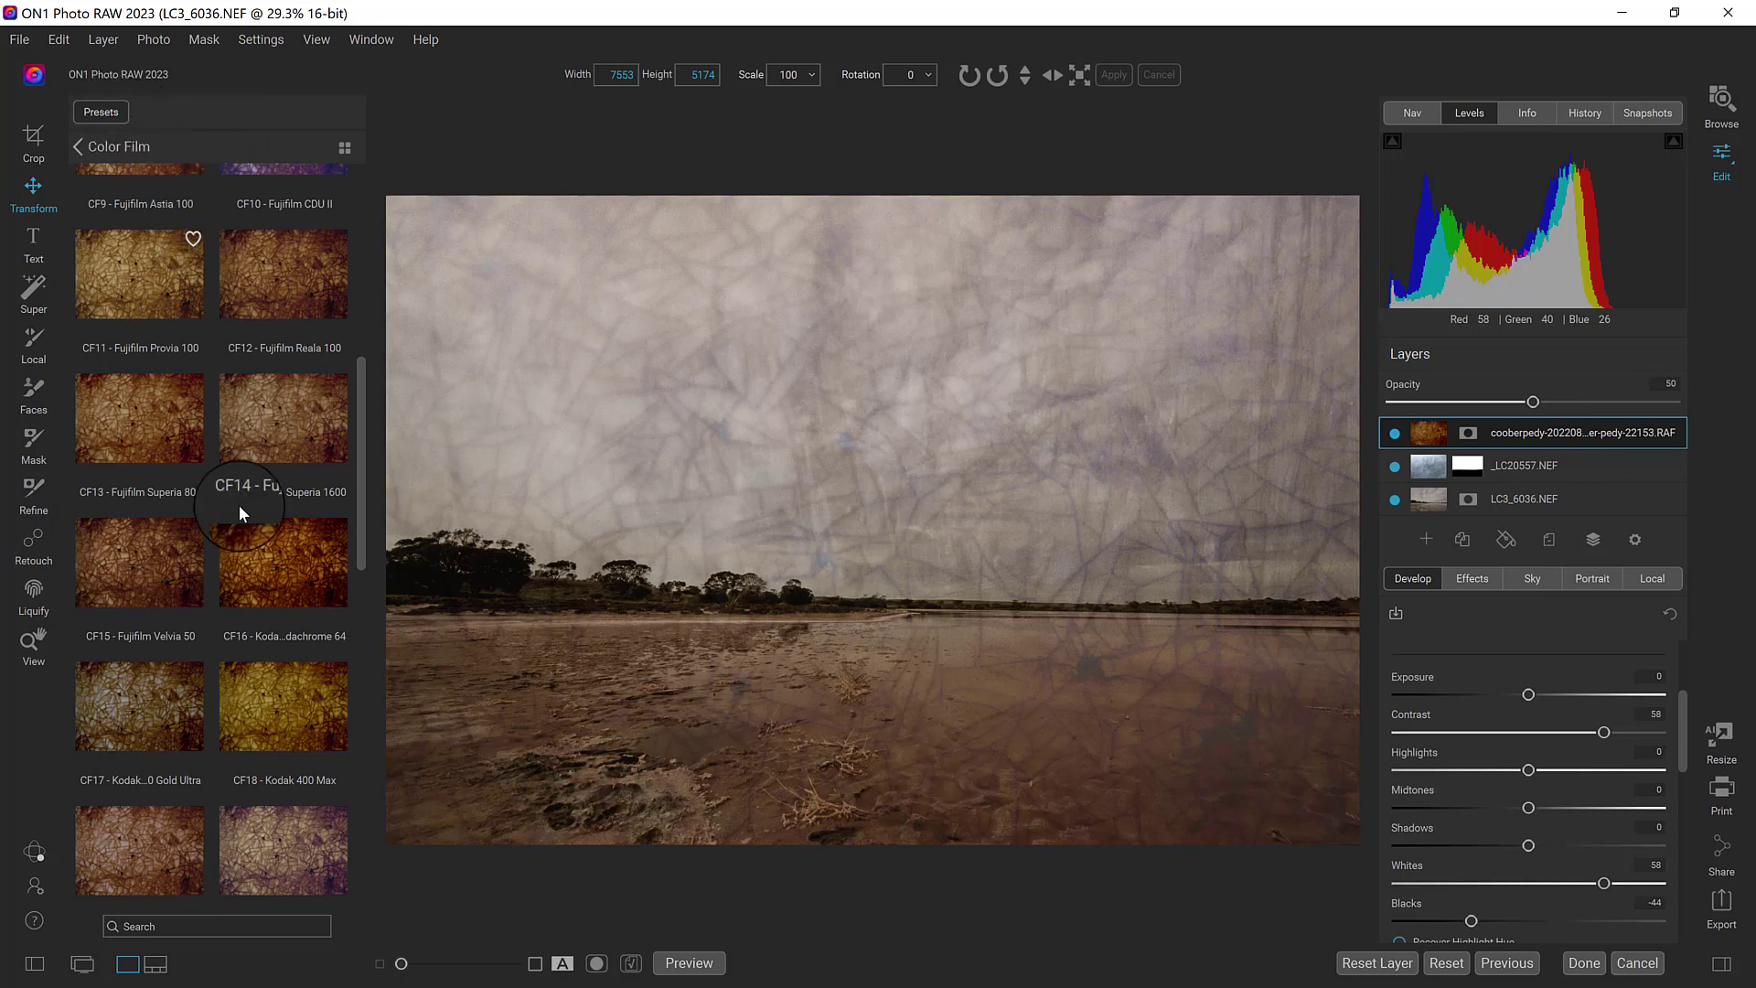
left_click(77, 146)
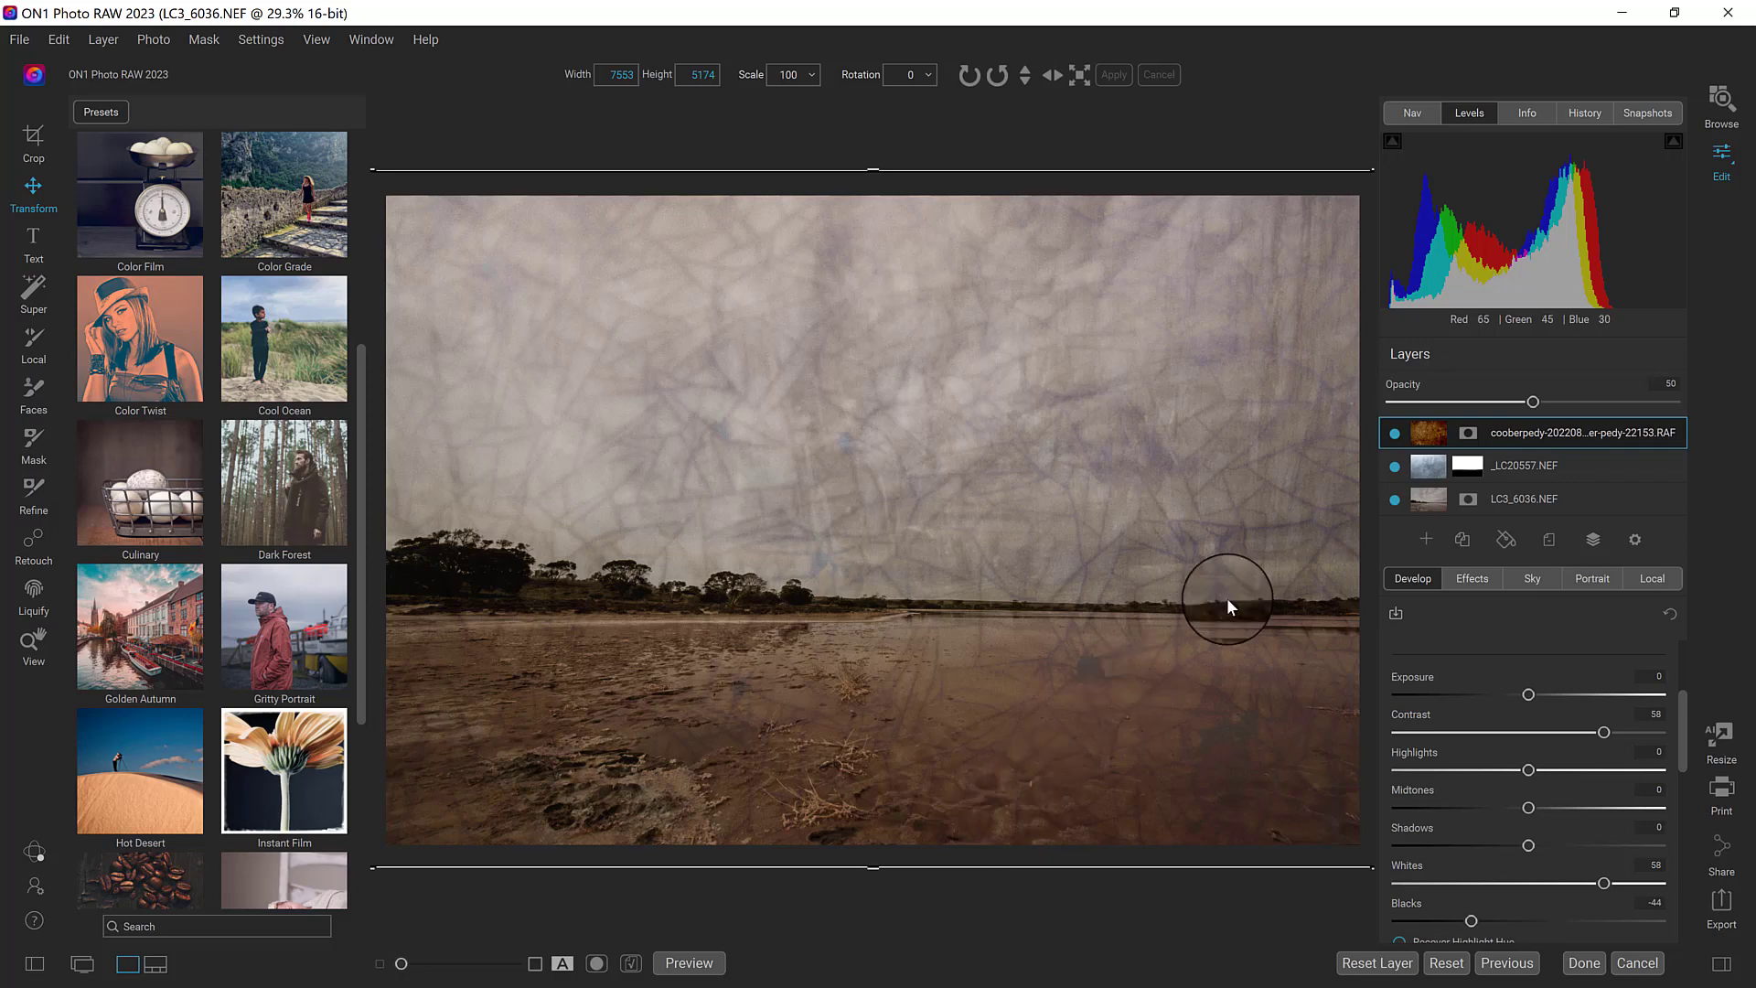
Step: Hide the brown texture layer and add the cracked paint texture LC3_1352.NEF from the texture-1 folder as another layer
left_click(1394, 434)
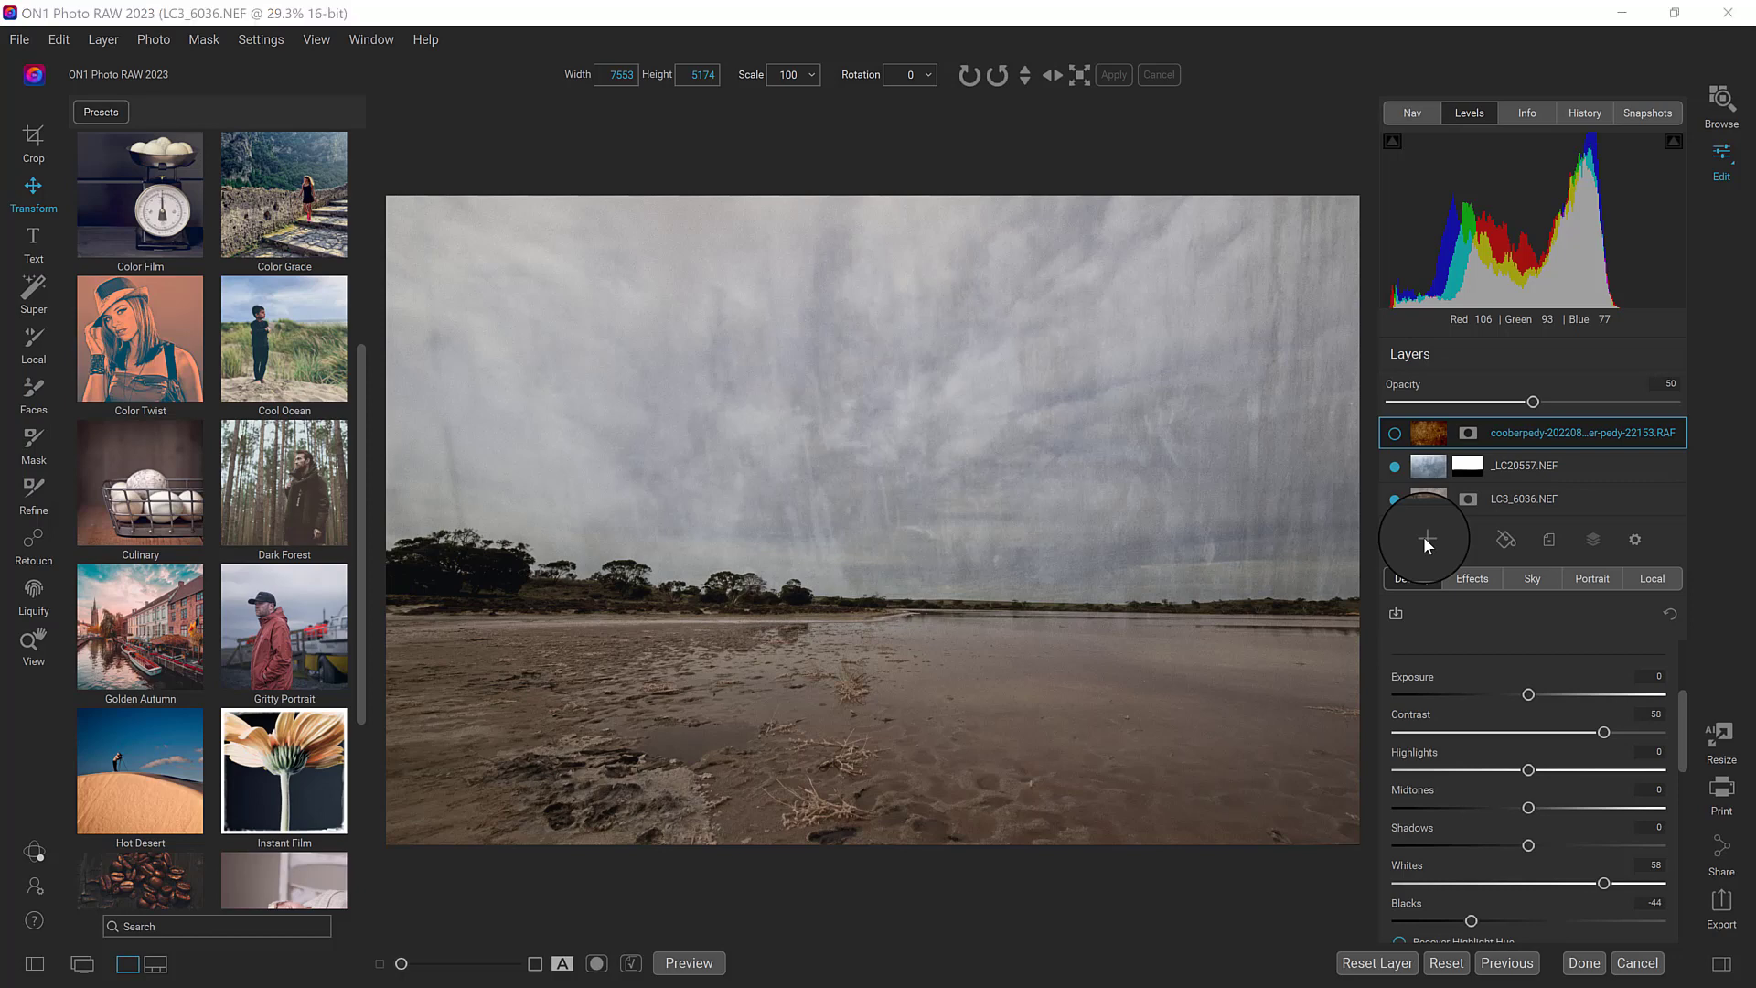
left_click(1425, 540)
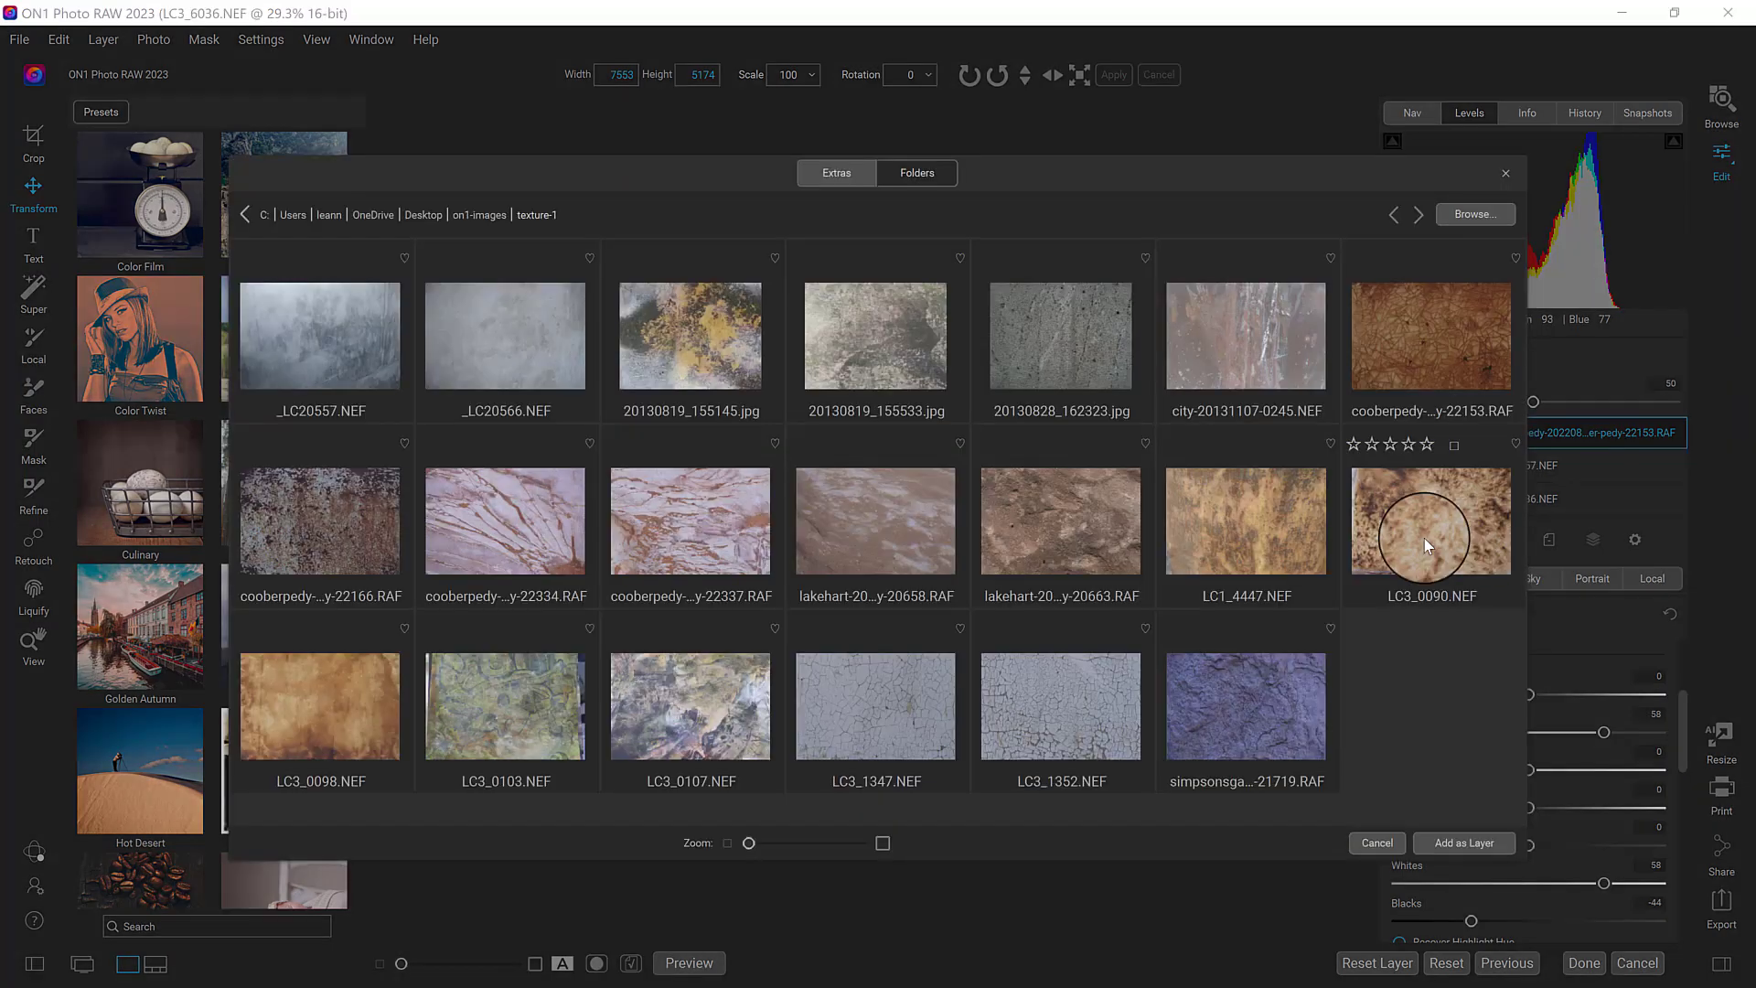
left_click(1056, 703)
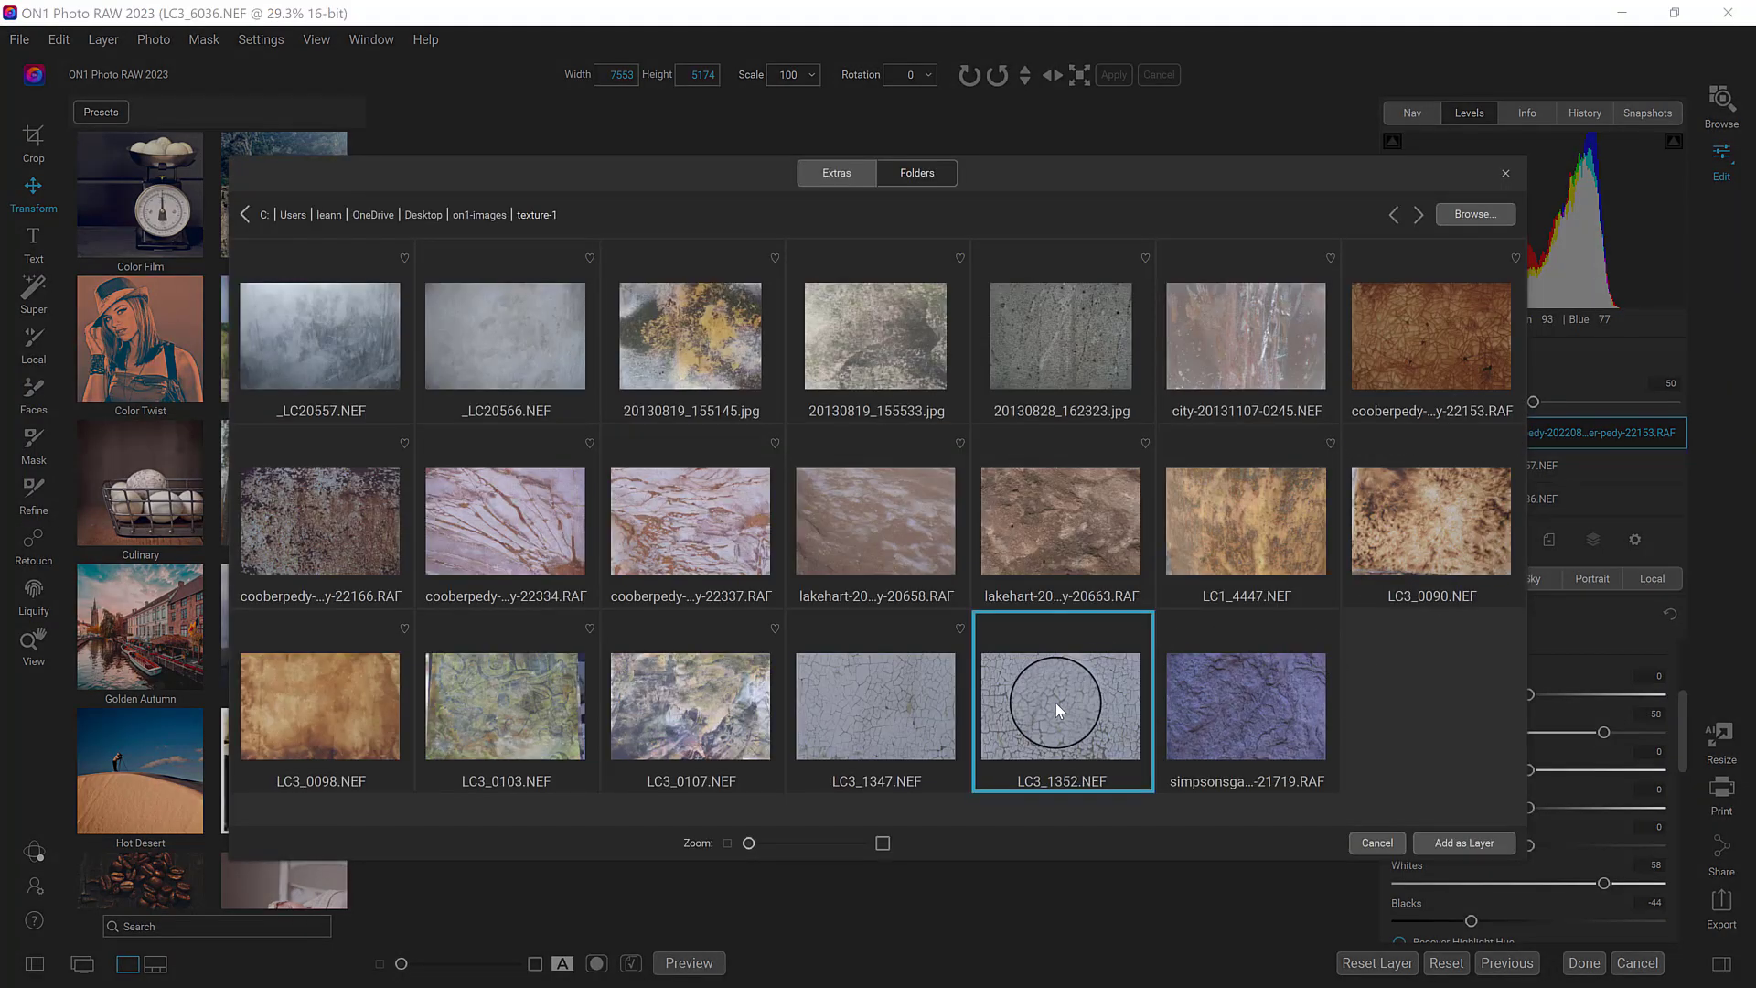
left_click(1490, 843)
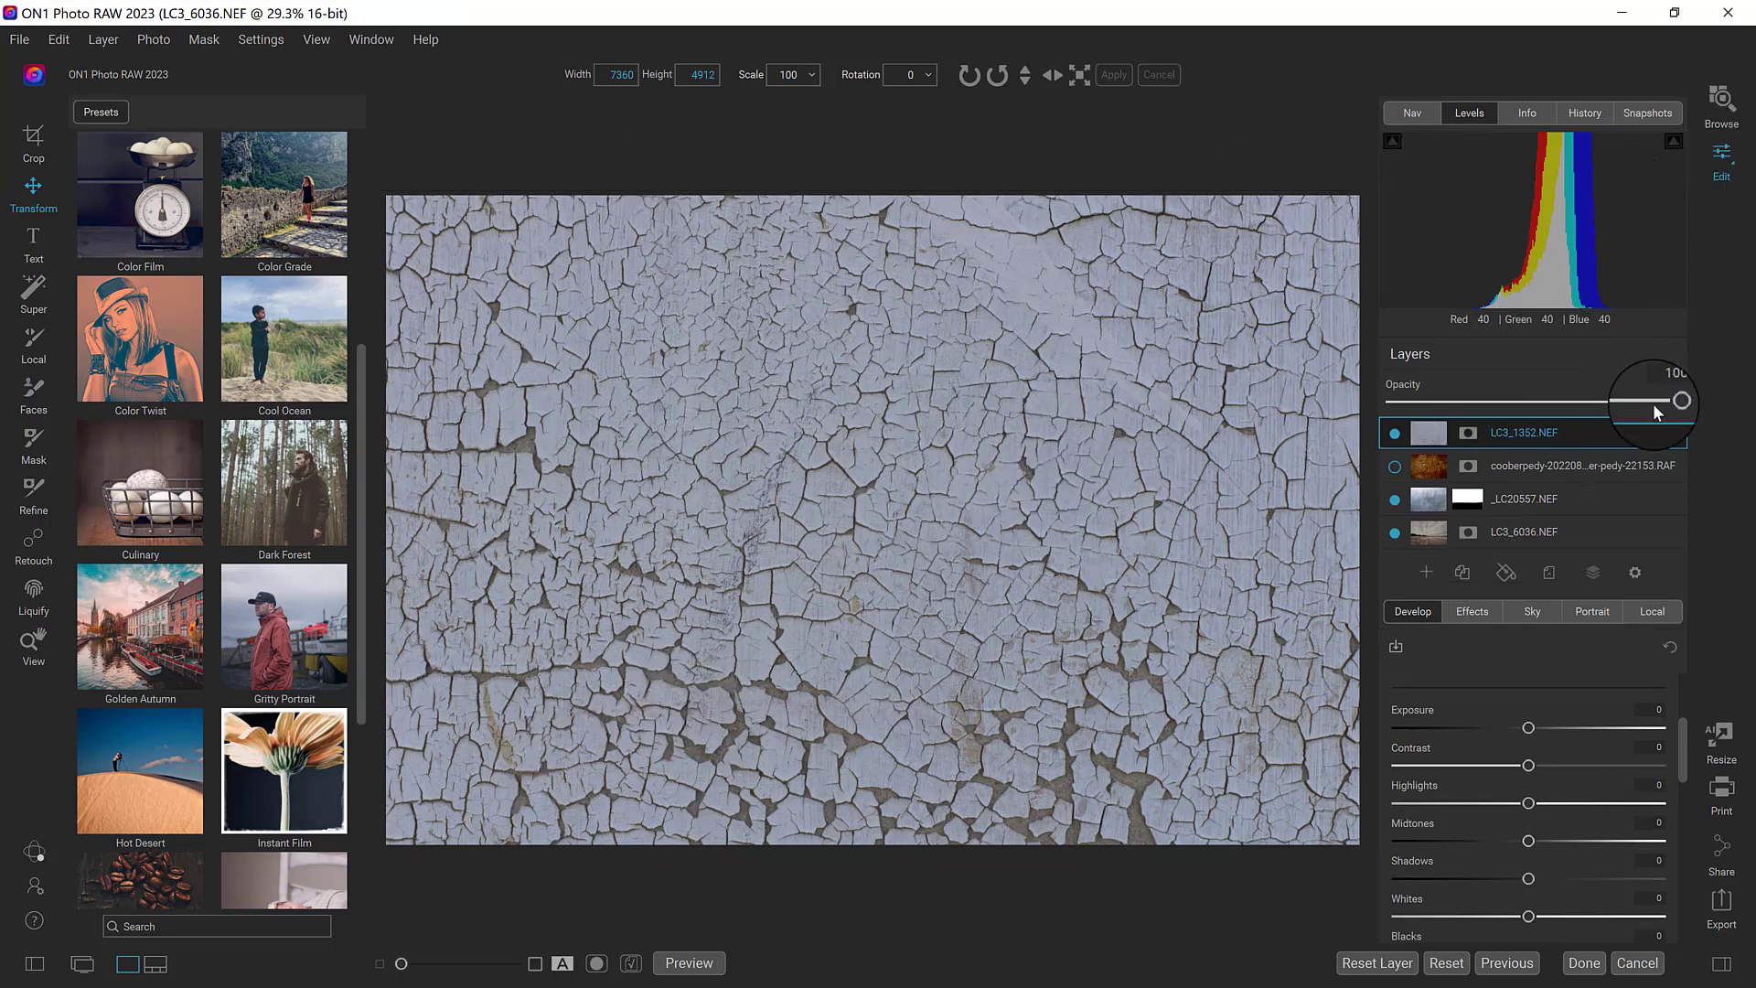
Step: Set the blending mode of the LC3_1352.NEF cracked paint layer to Hard Light
left_click(1630, 571)
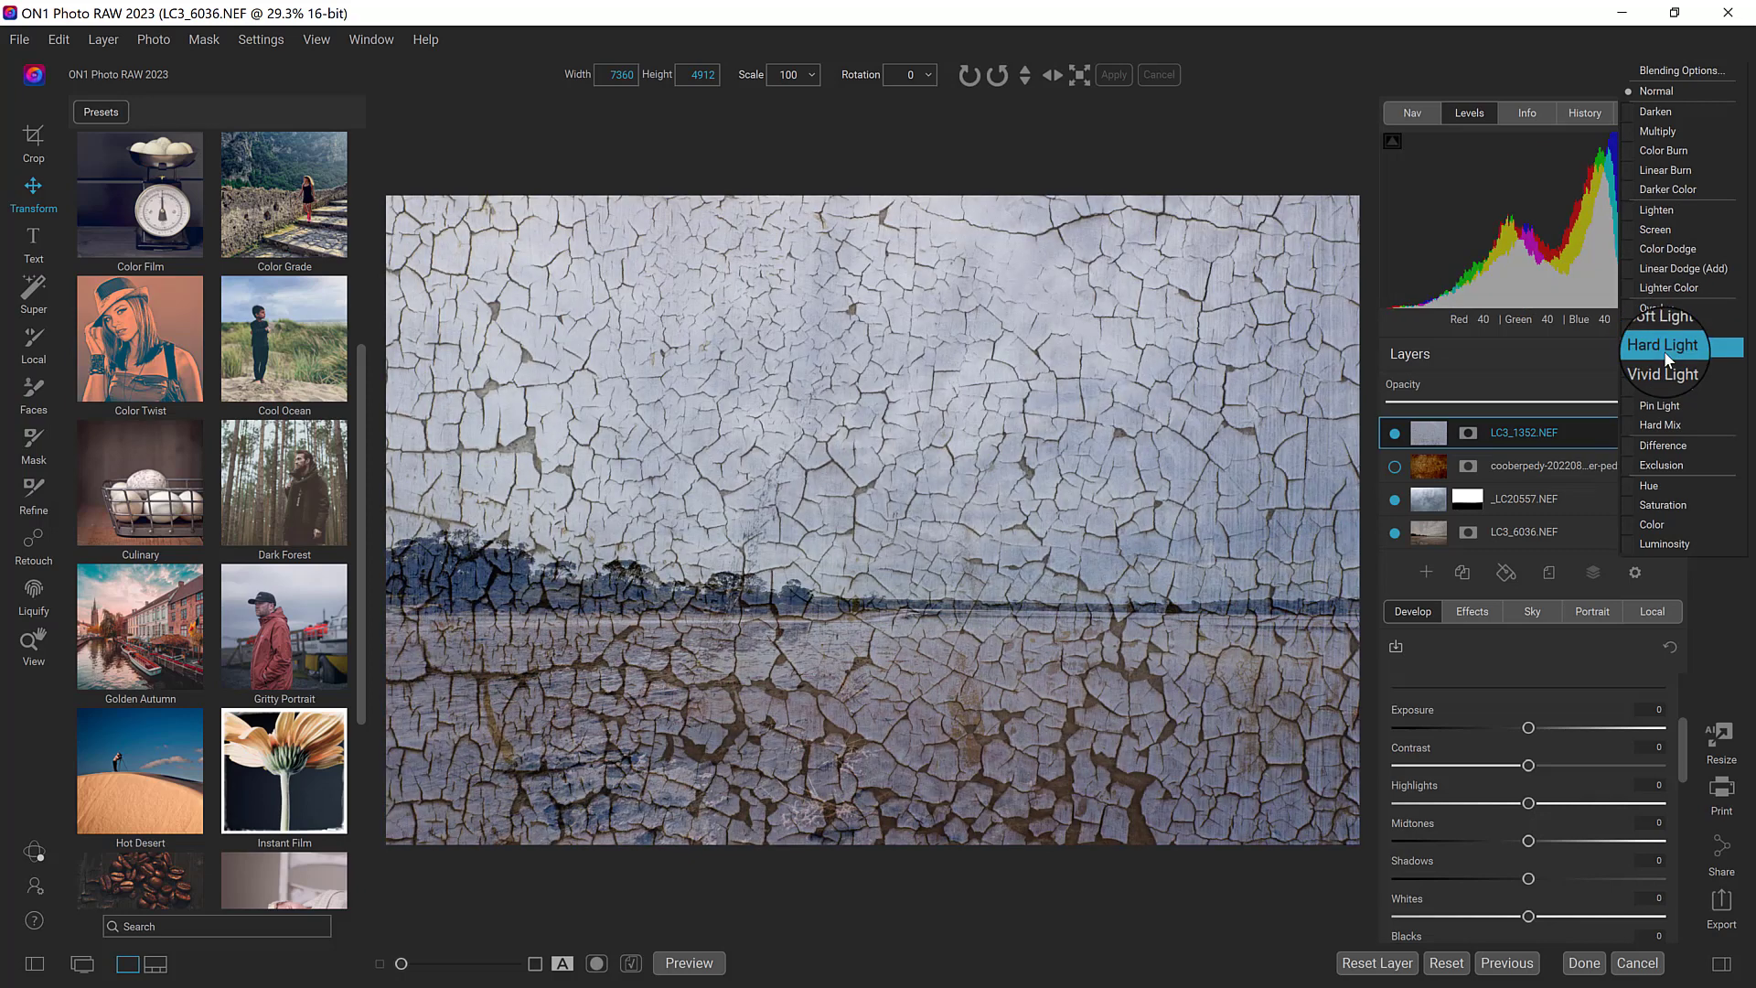
left_click(1665, 350)
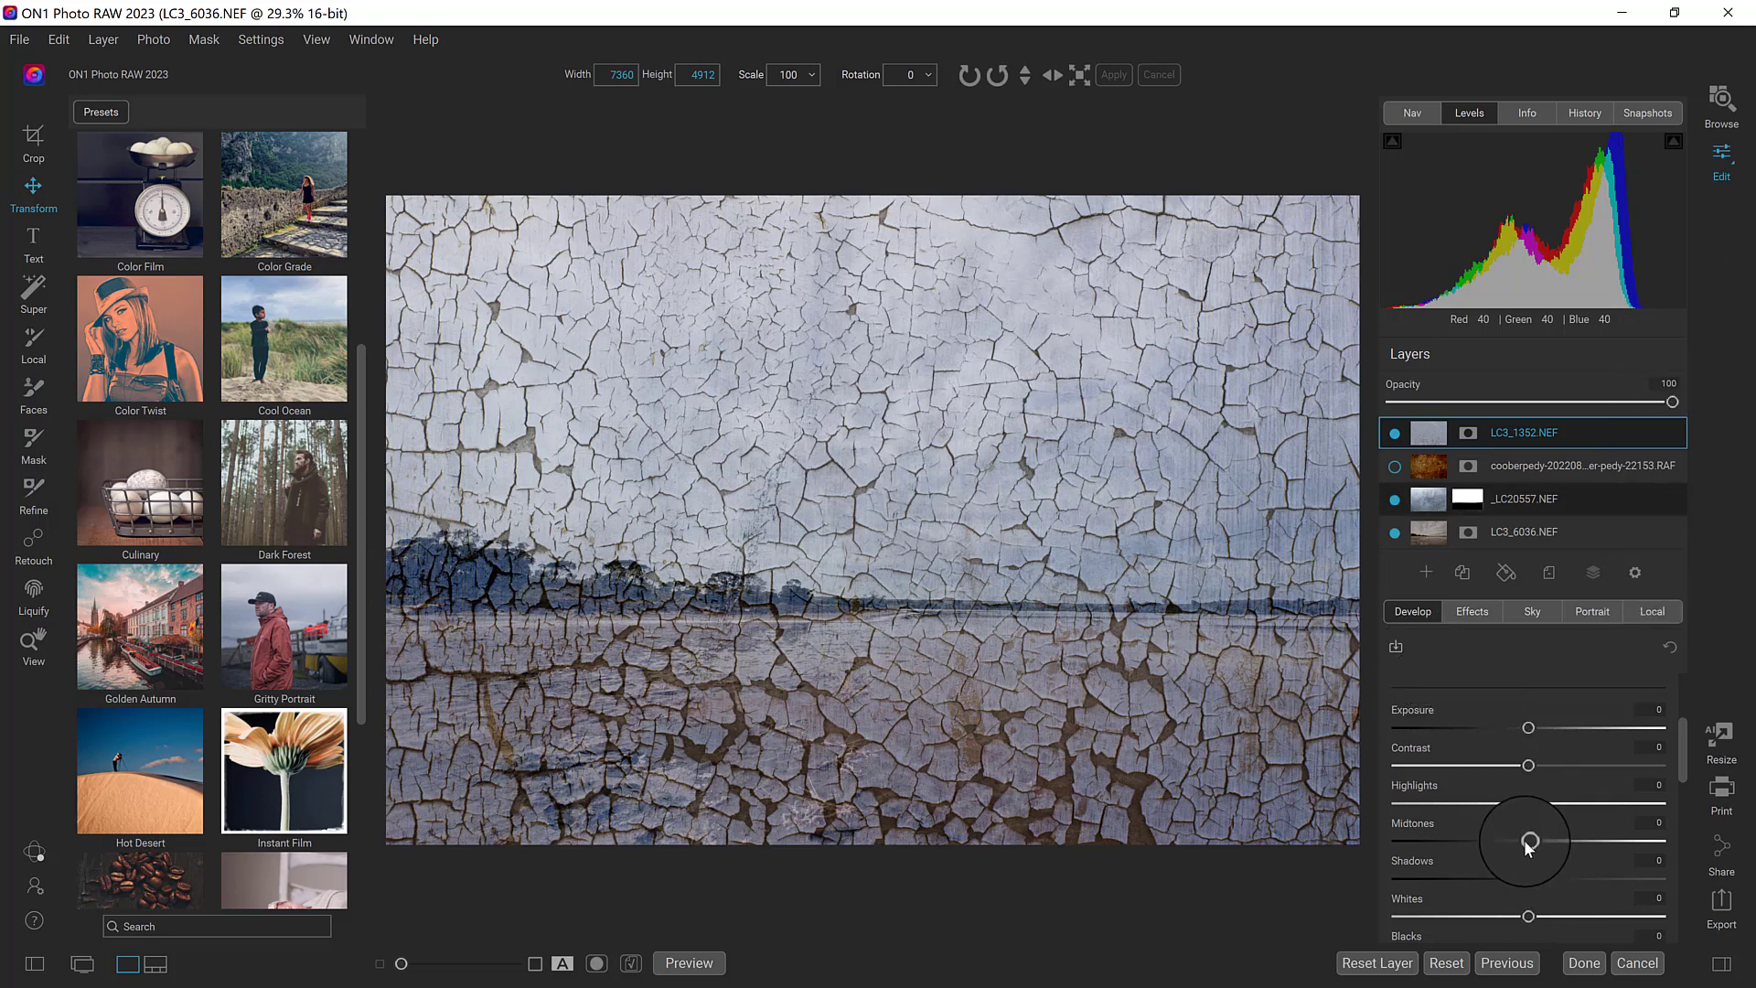
left_click(1642, 433)
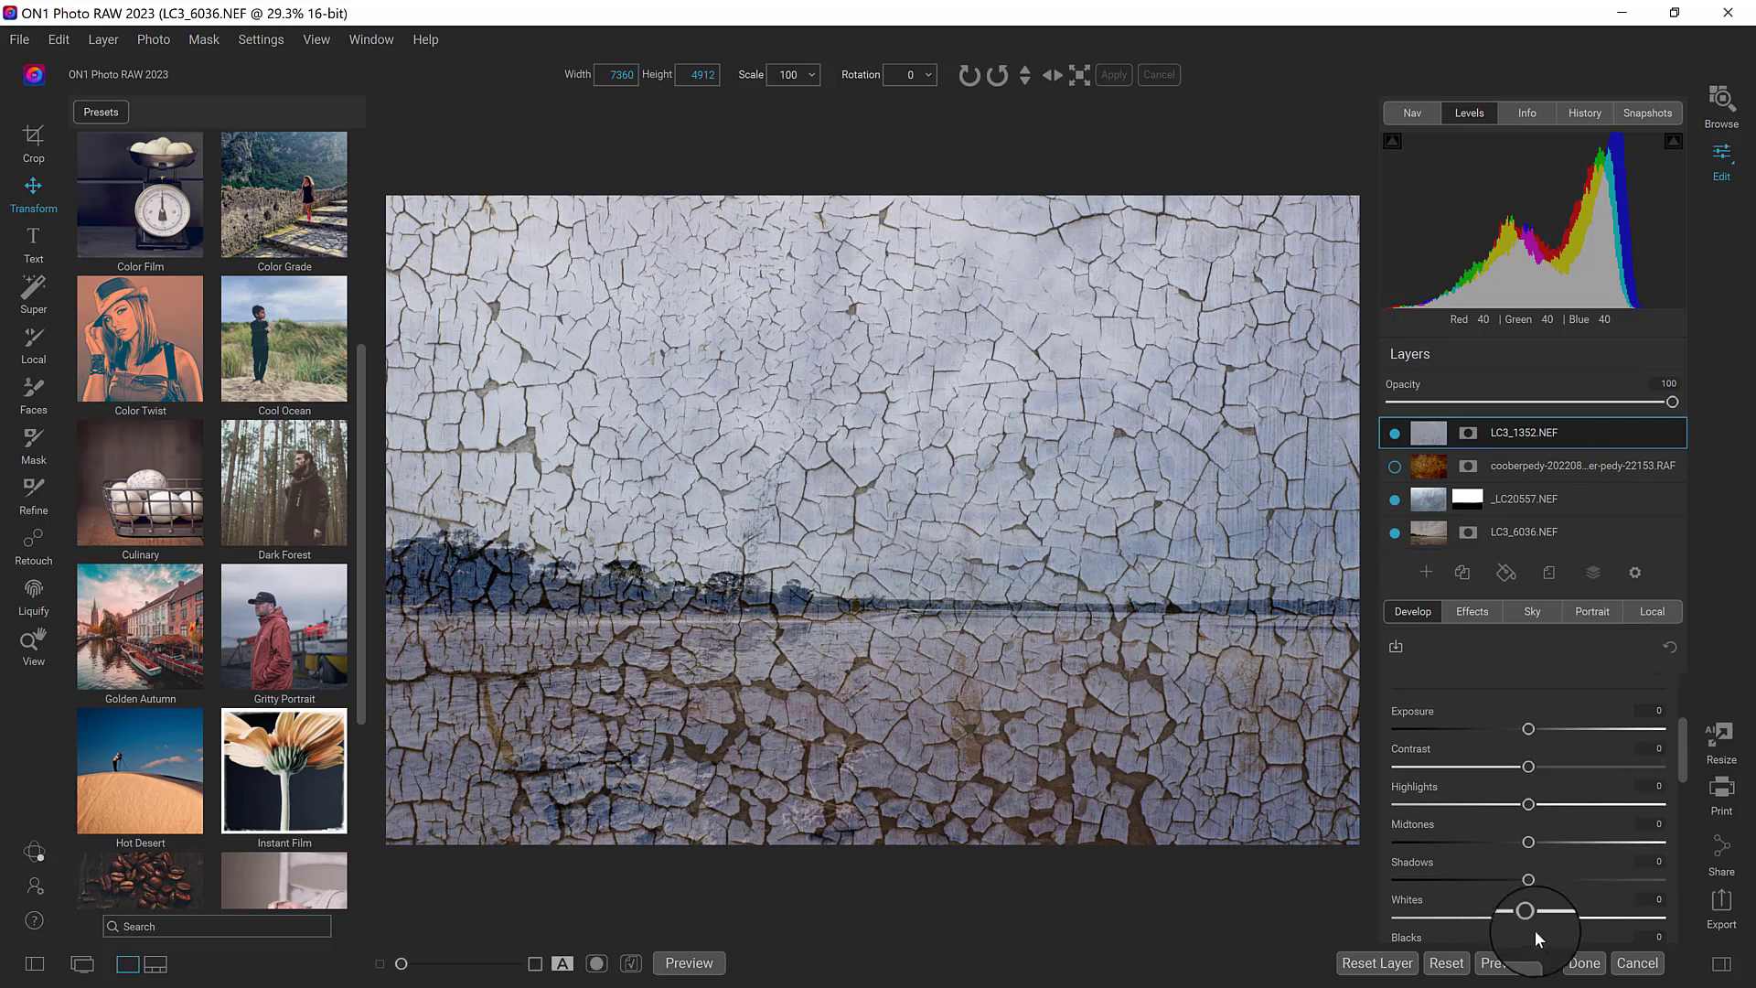
Step: Adjust the cracked paint layer to Whites 6, Blacks -35 and Contrast 38, and reduce its opacity to 32
left_click_drag(1525, 917, 1545, 918)
left_click_drag(1681, 737, 1636, 815)
left_click_drag(1527, 828, 1467, 834)
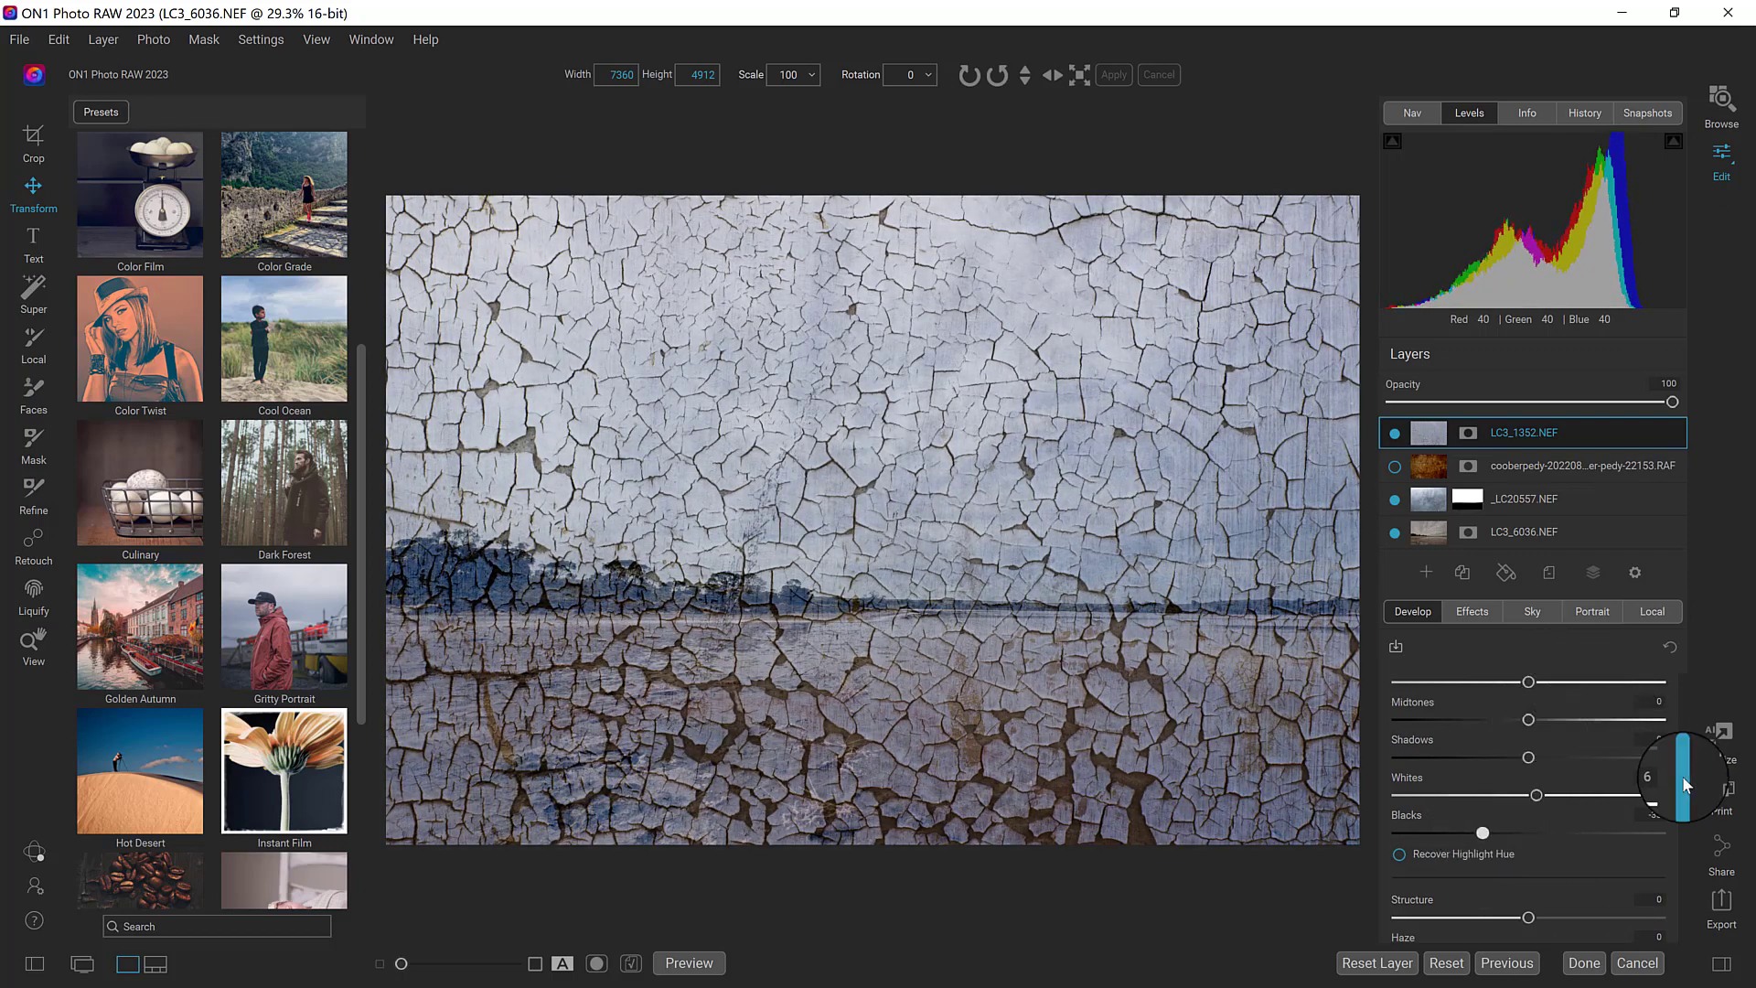
scroll(1681, 763, "up", 2)
left_click_drag(1544, 737, 1578, 735)
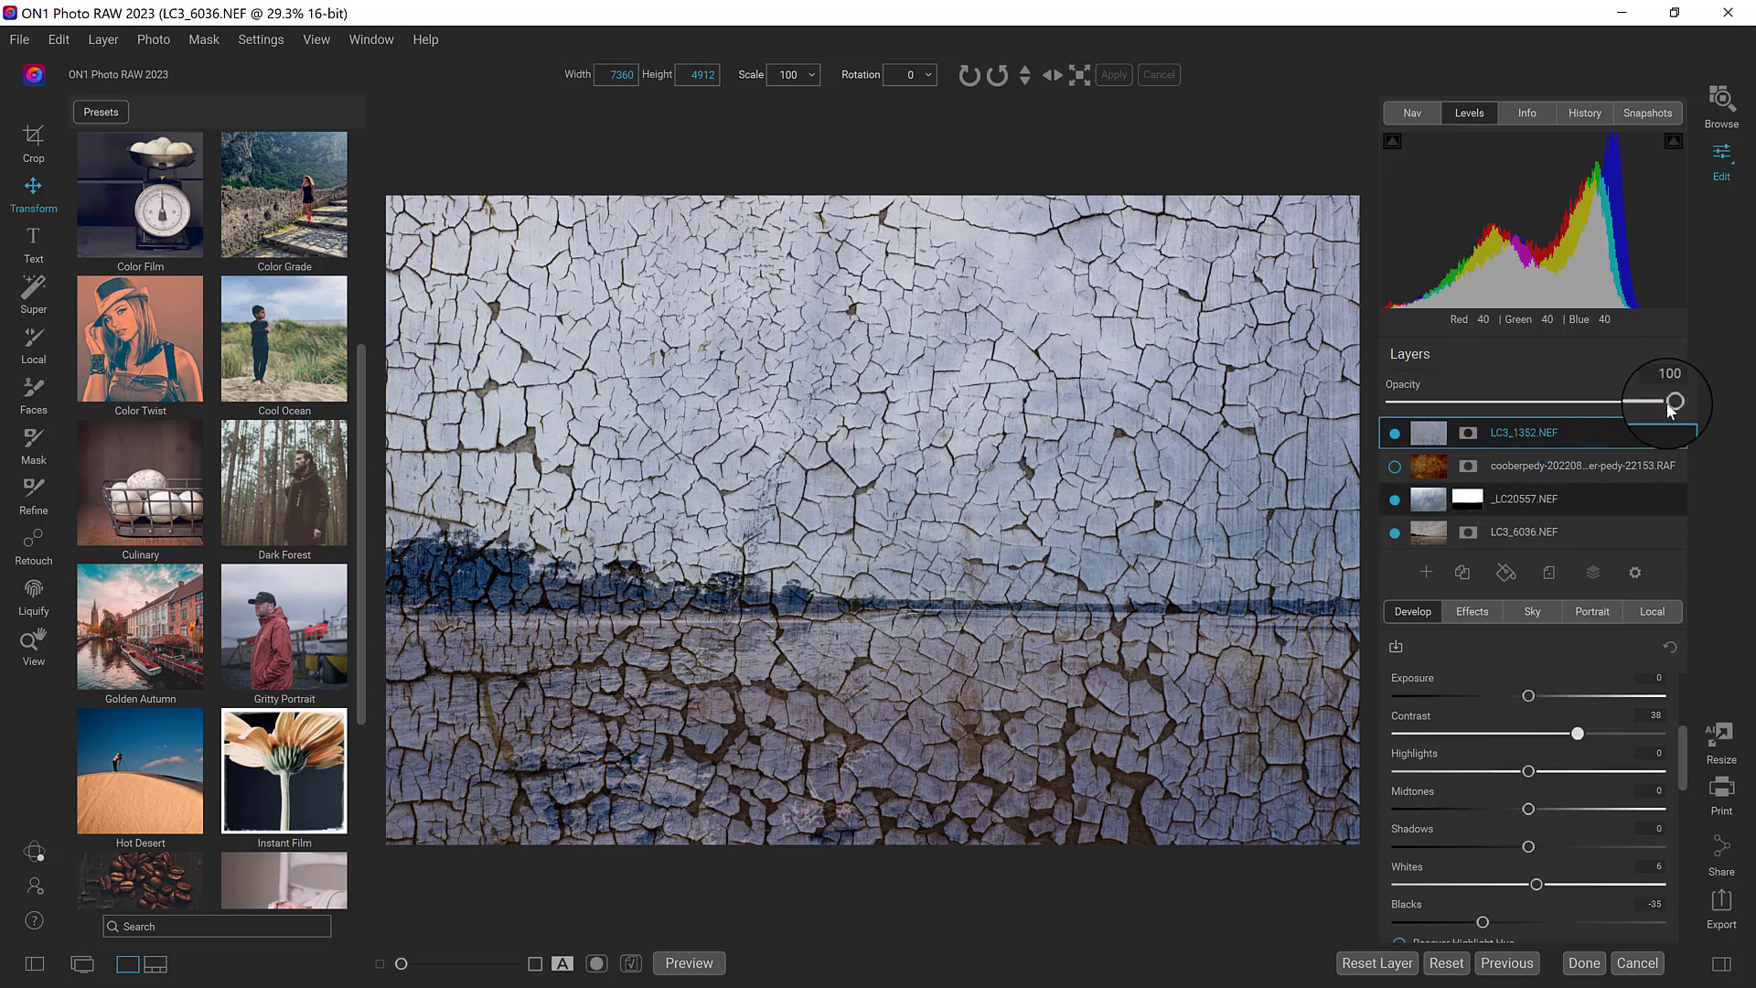
left_click_drag(1652, 403, 1484, 412)
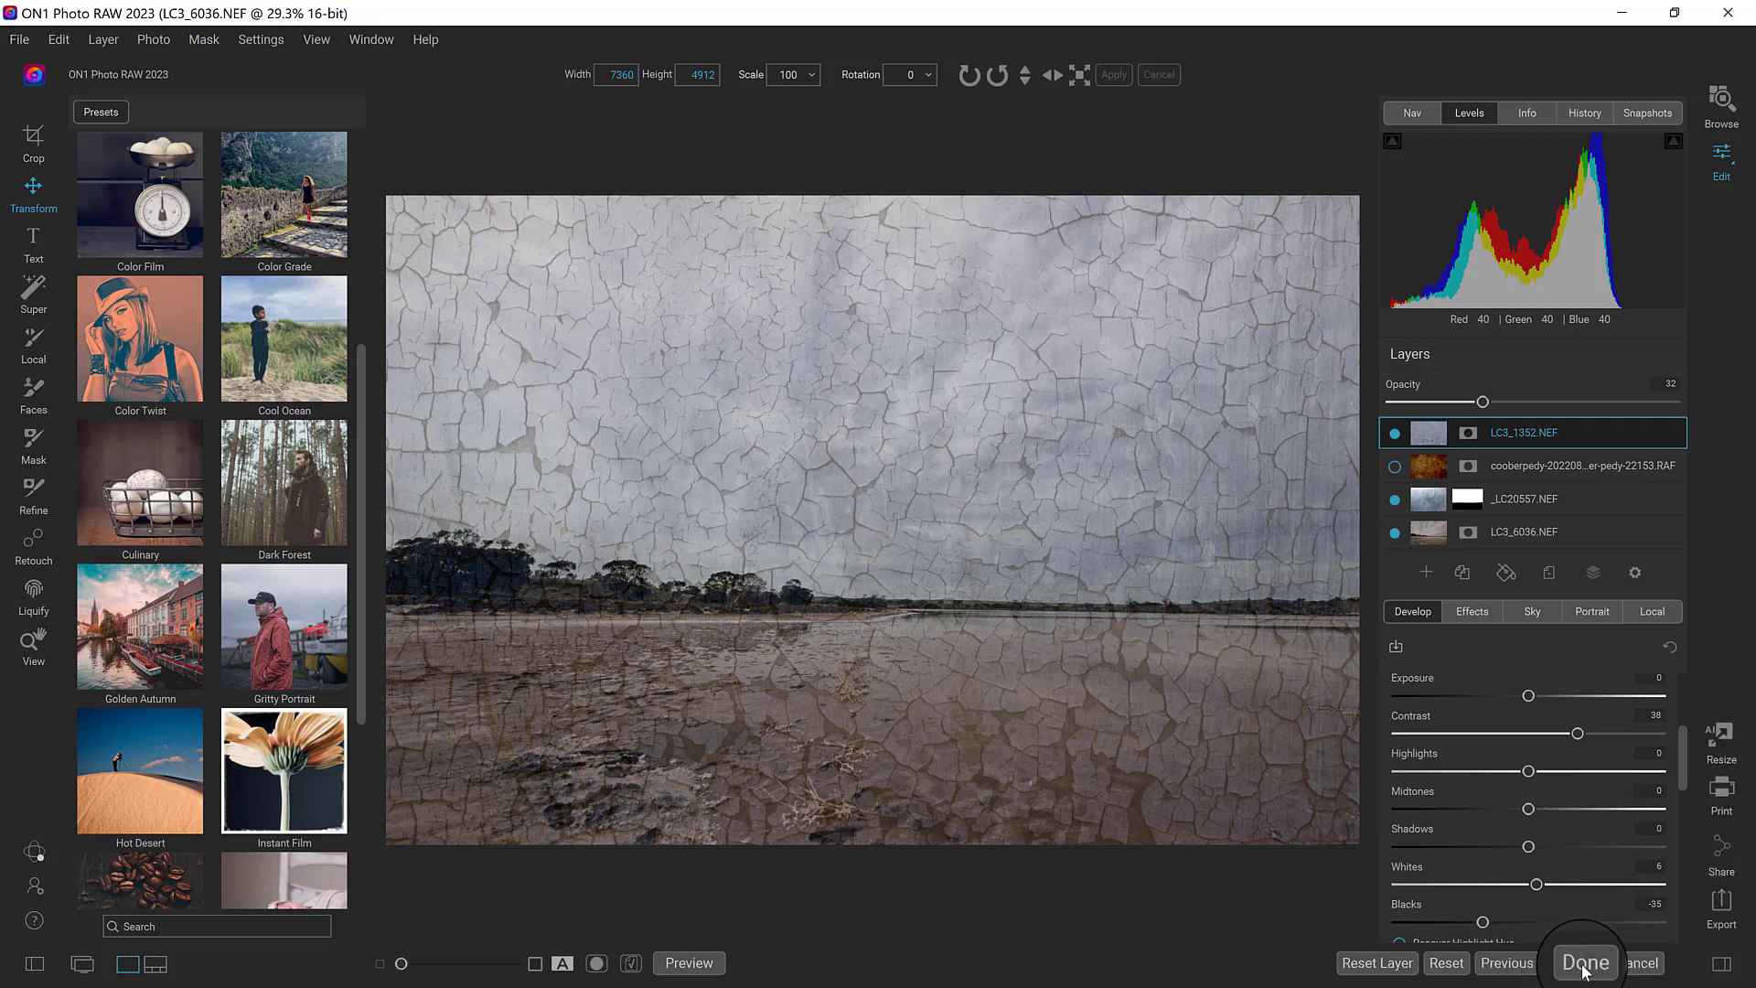
left_click(1727, 741)
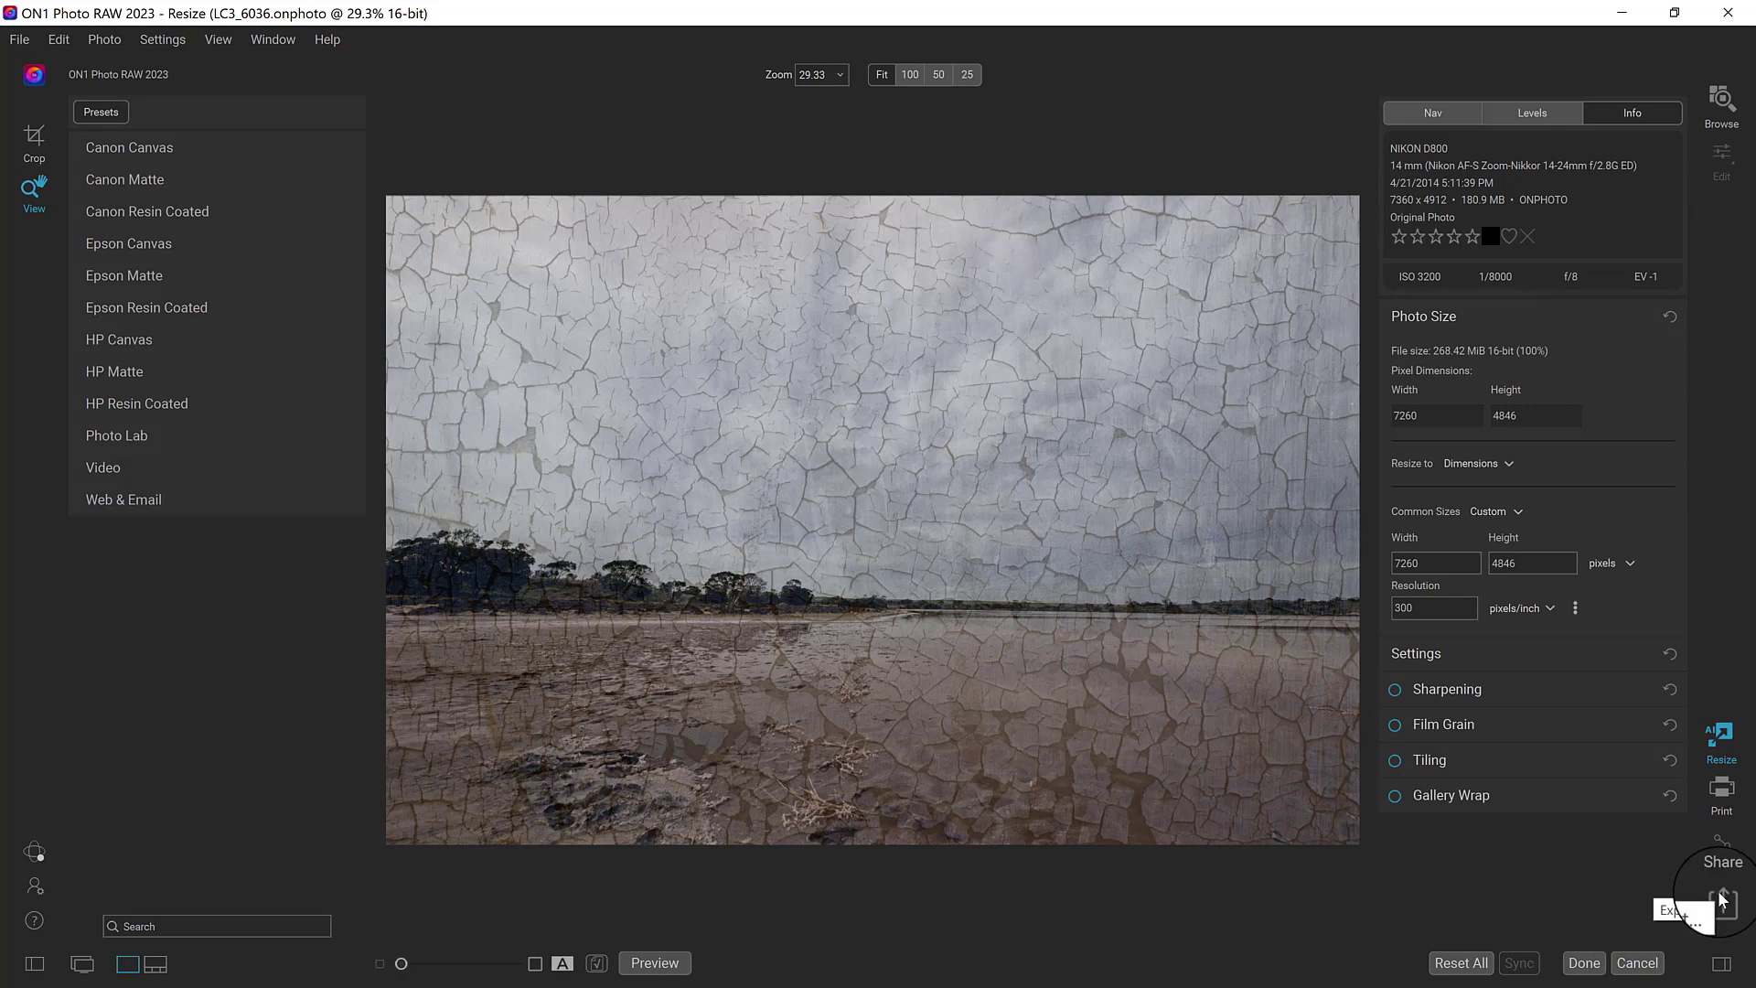
left_click(1637, 962)
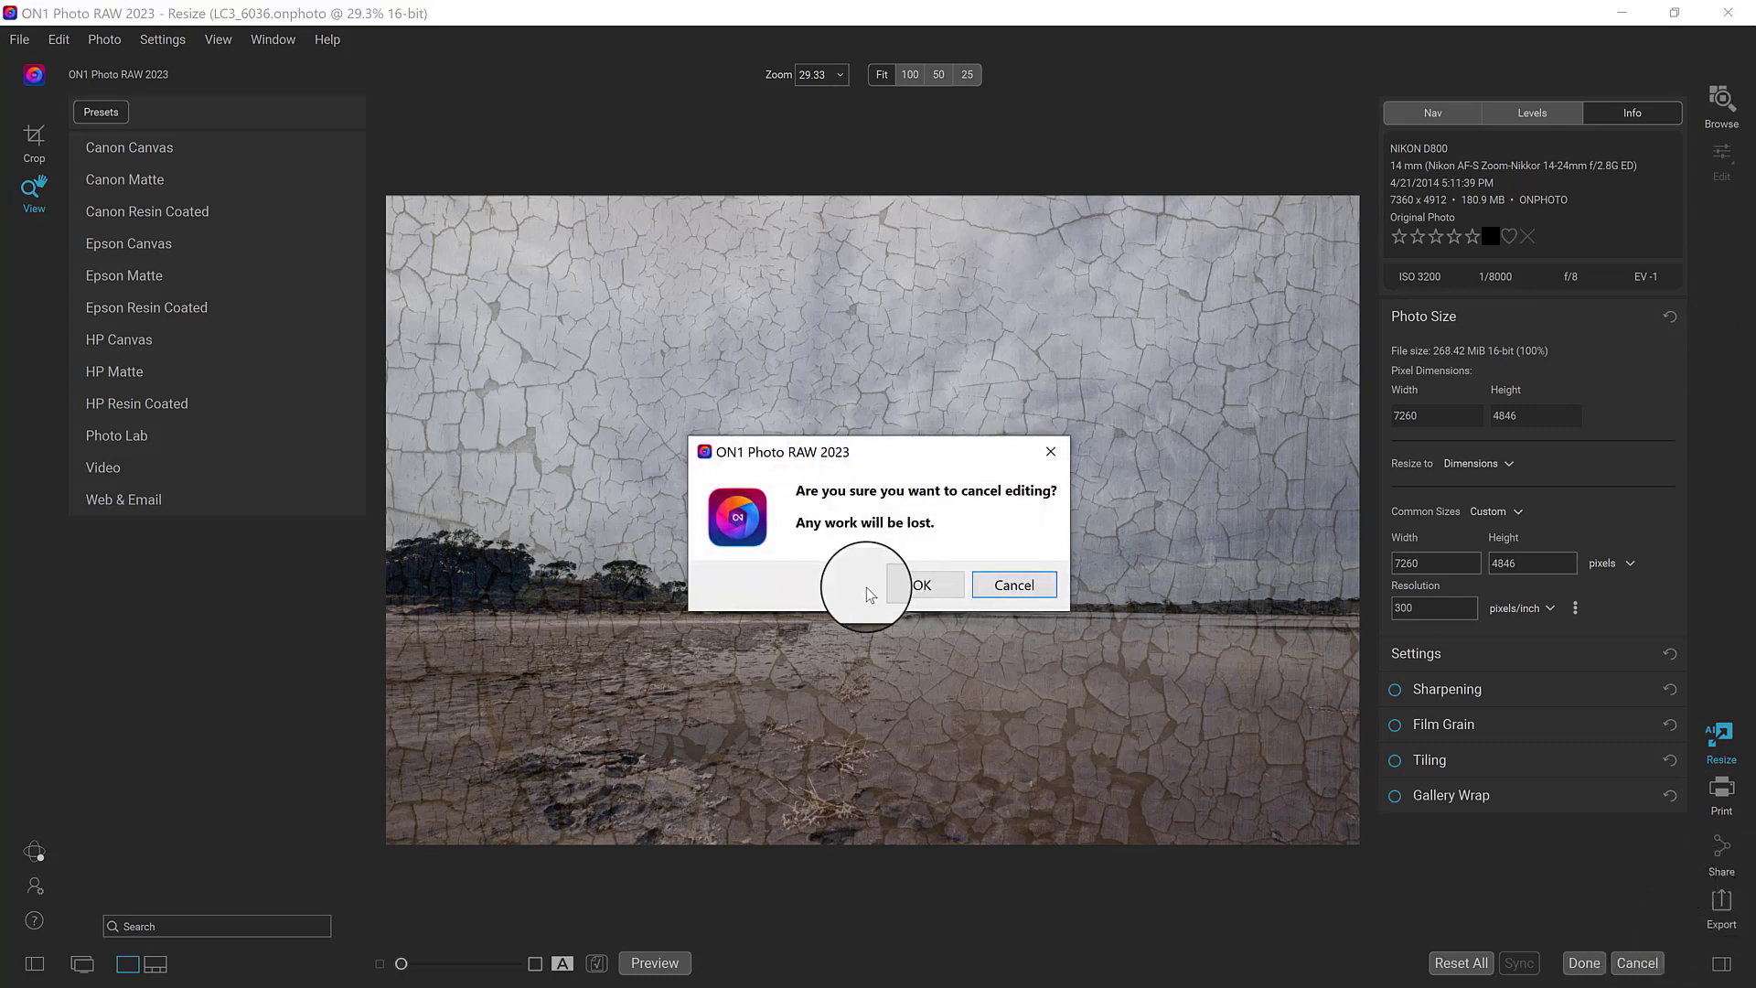
left_click(924, 585)
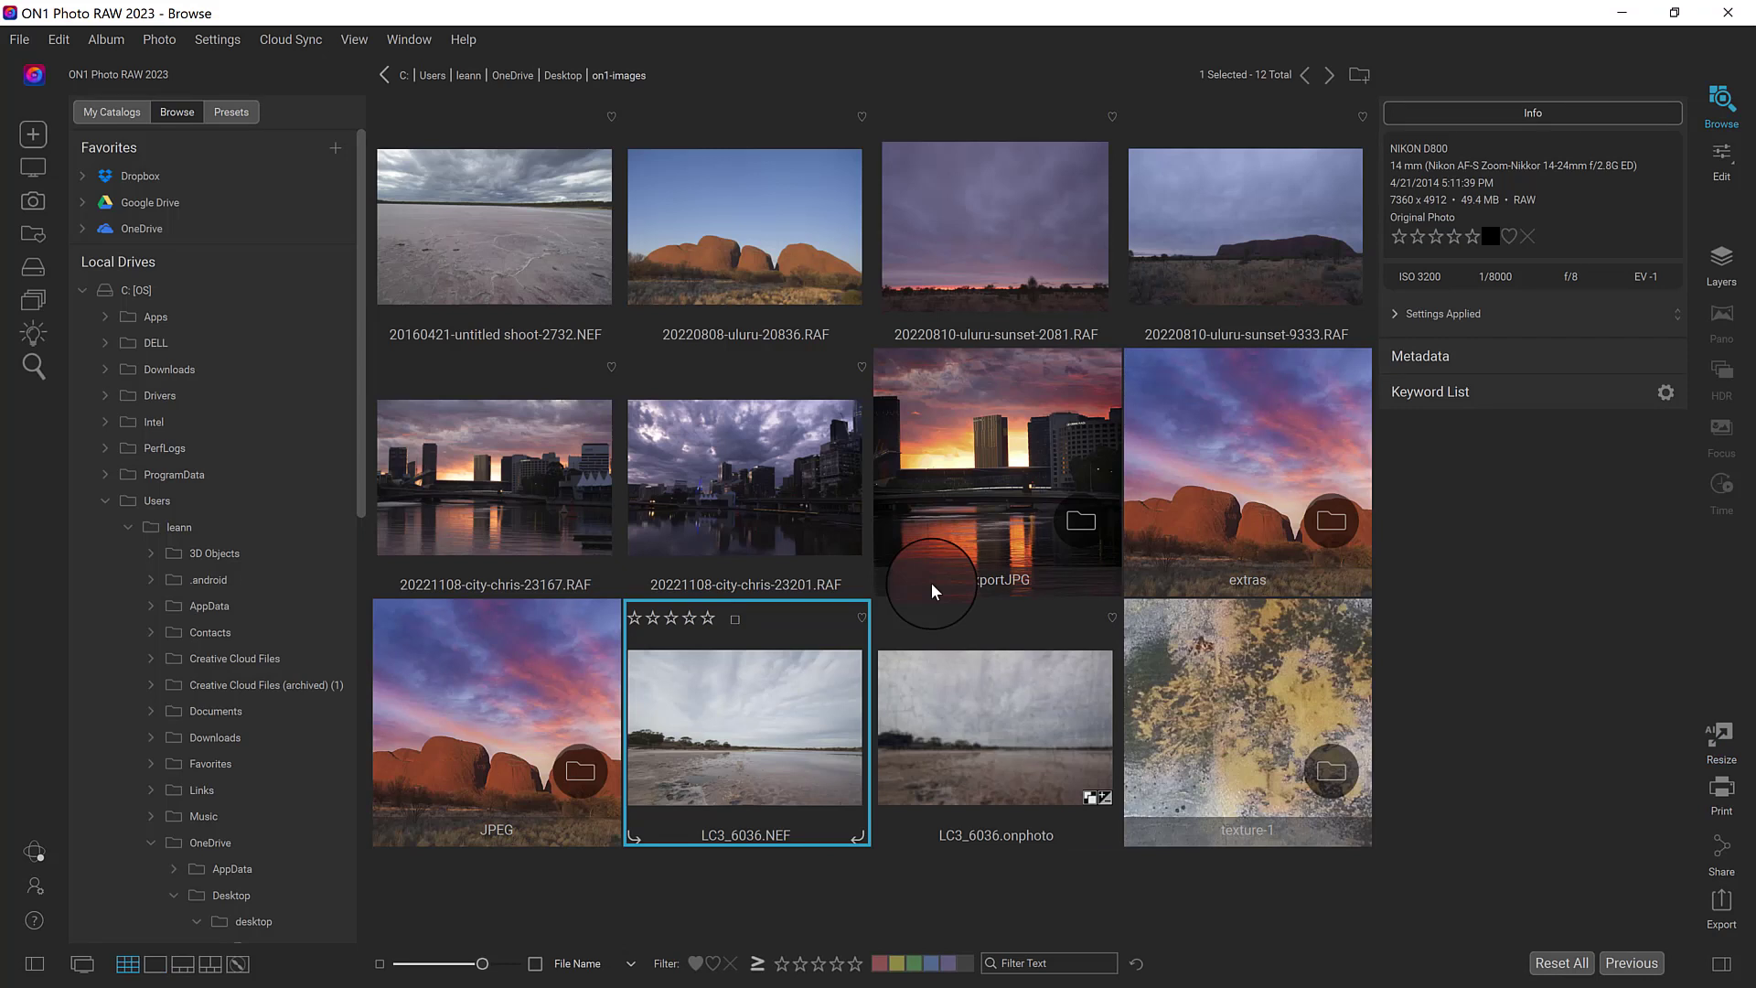
Step: Reopen LC3_6036.onphoto, export it with the 1200px JPG to Desktop preset into the ExportJPG subfolder, and finish editing it
left_click(1055, 737)
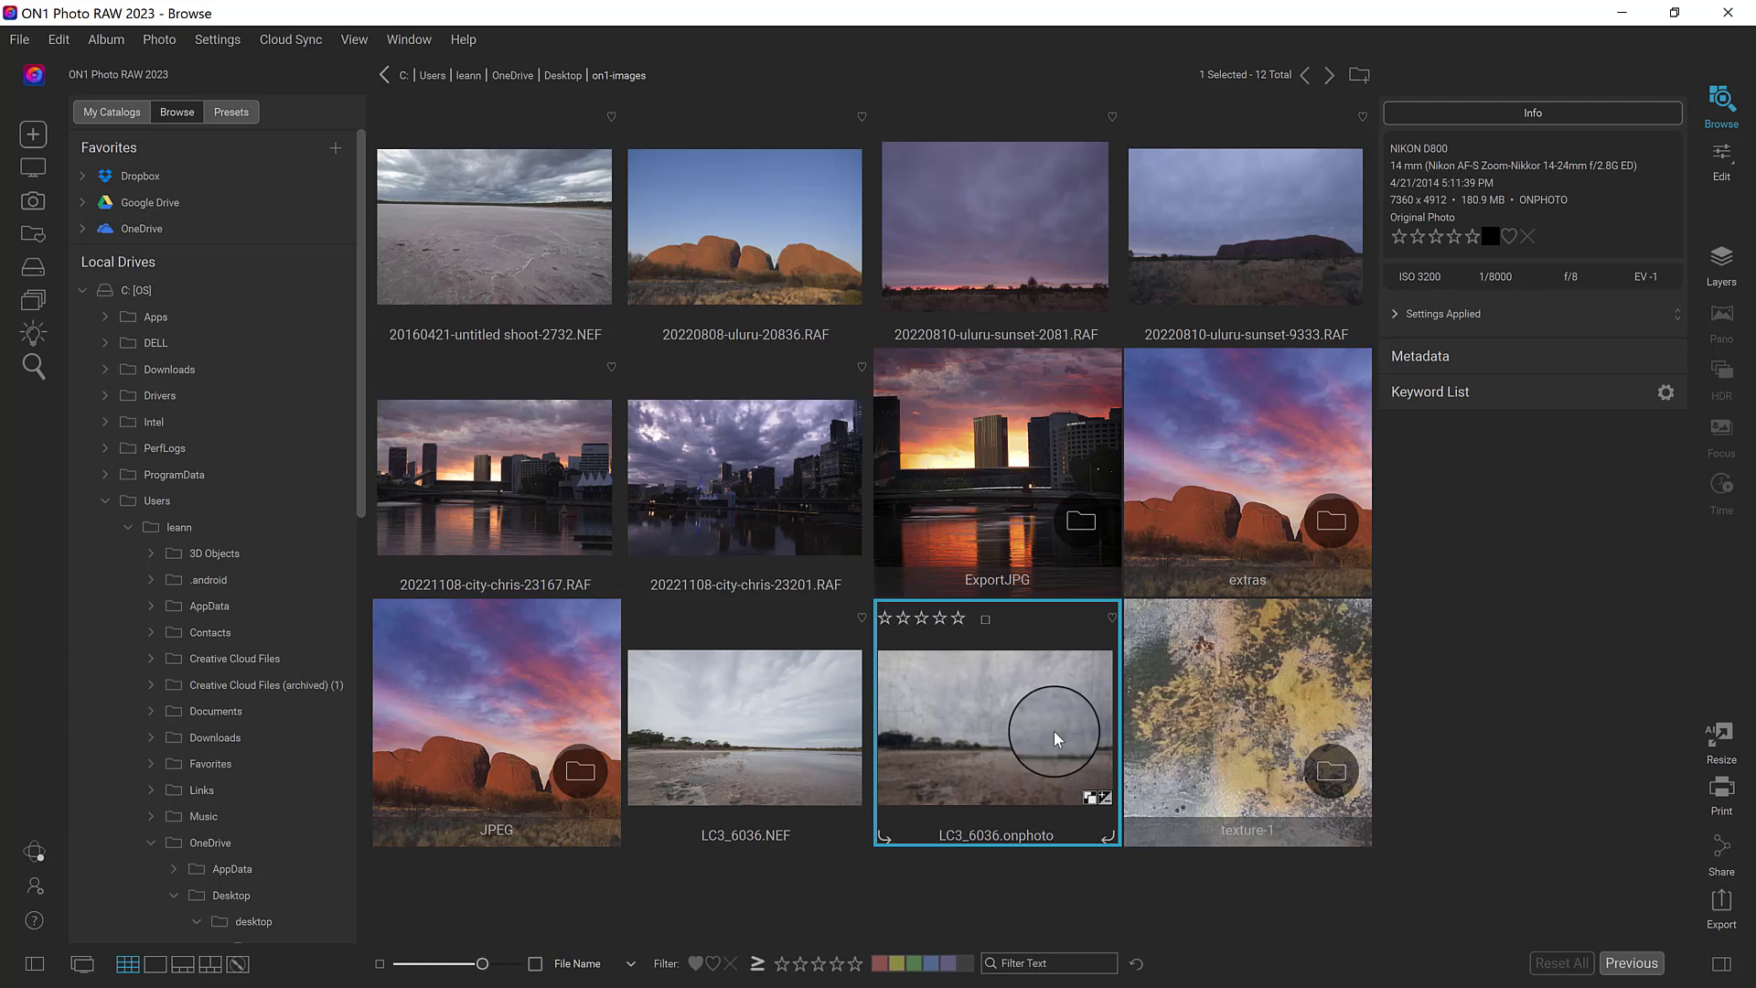
double_click(1055, 737)
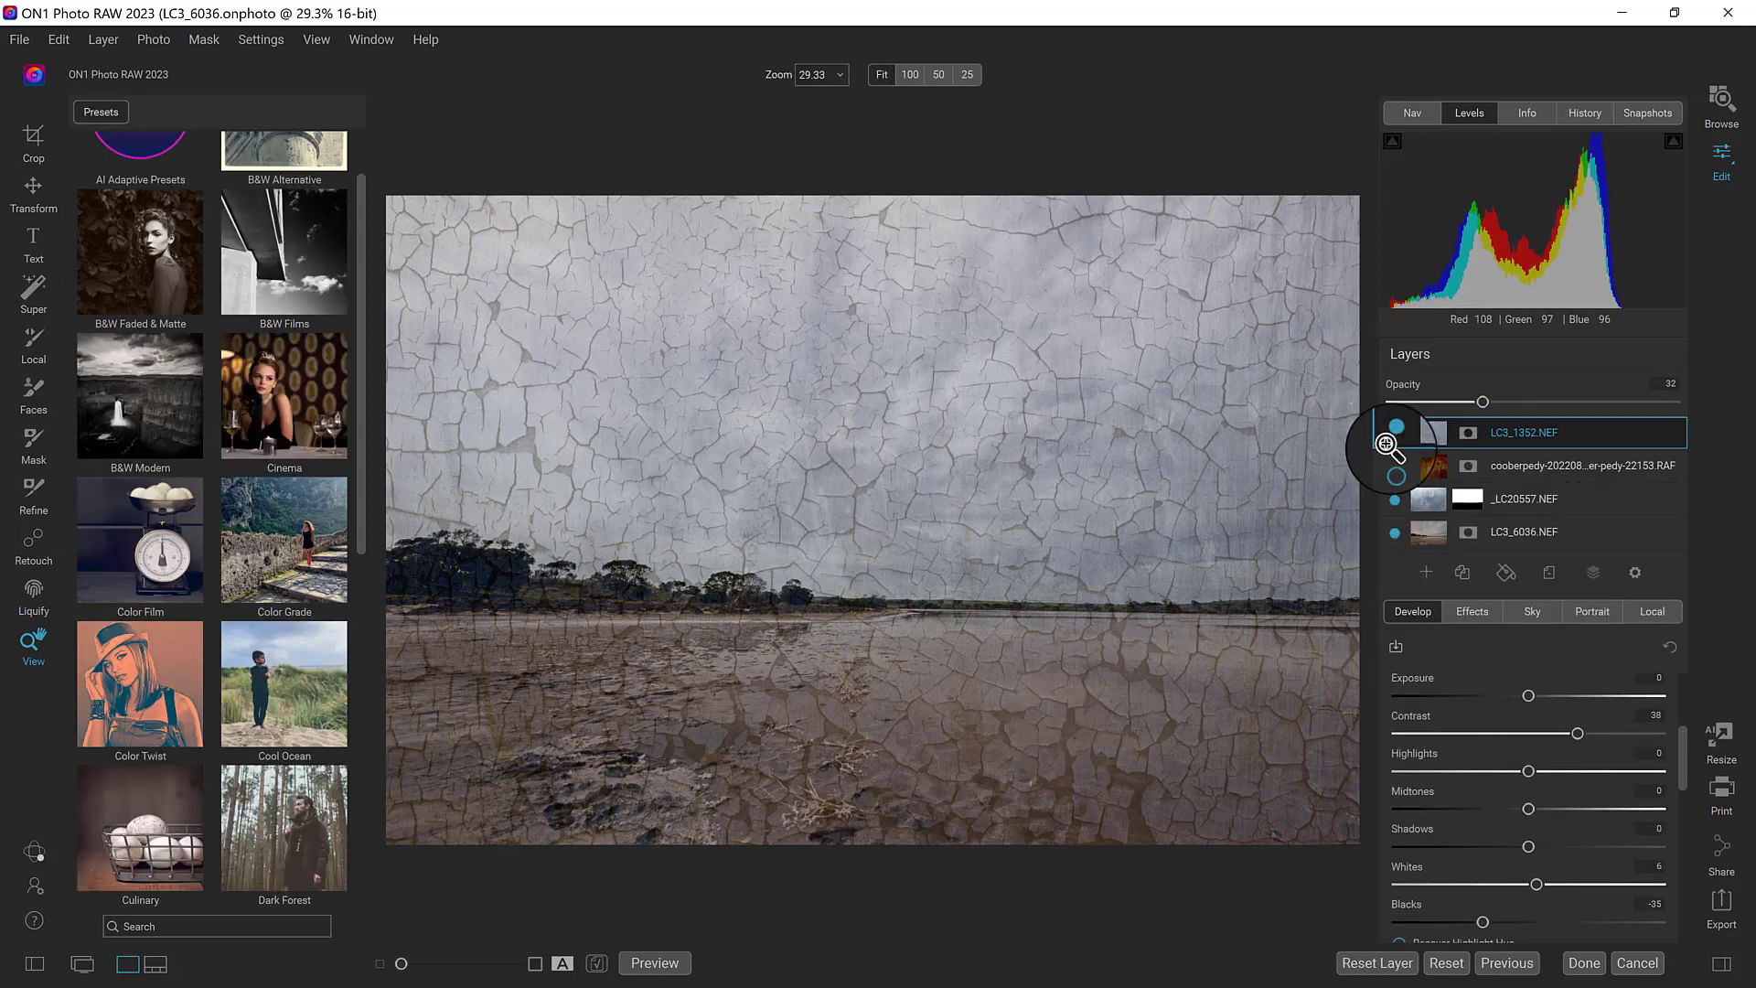
left_click(1721, 901)
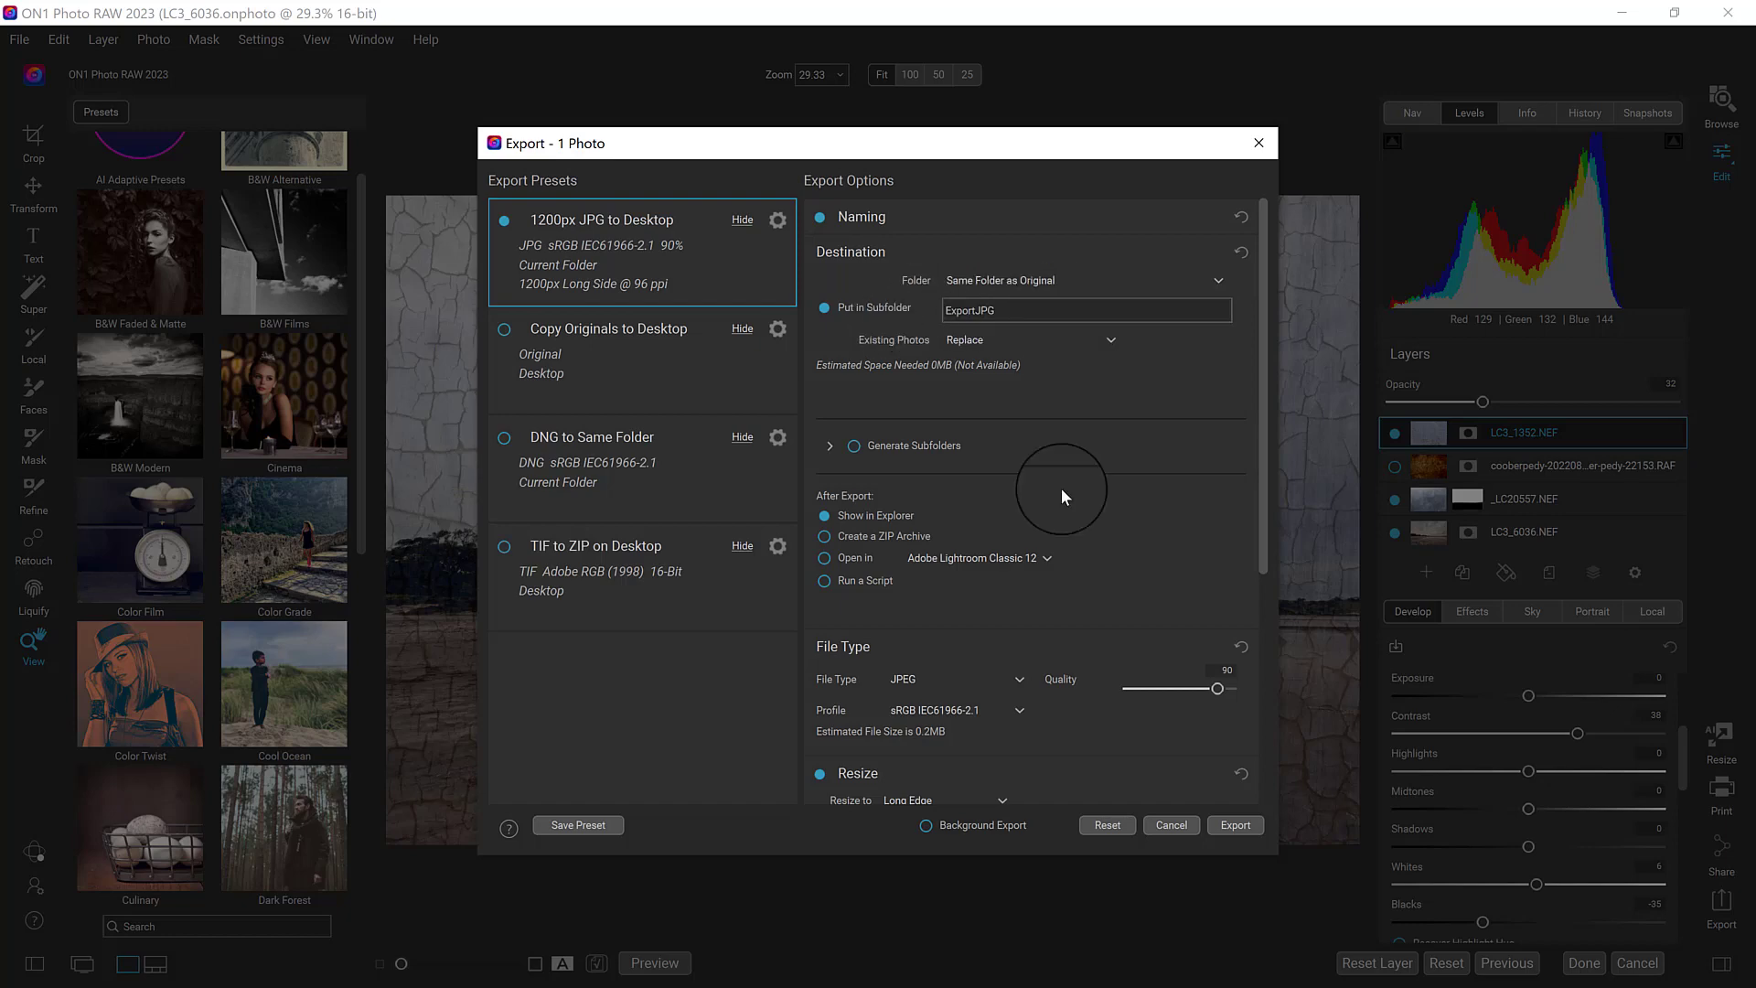
left_click(1235, 827)
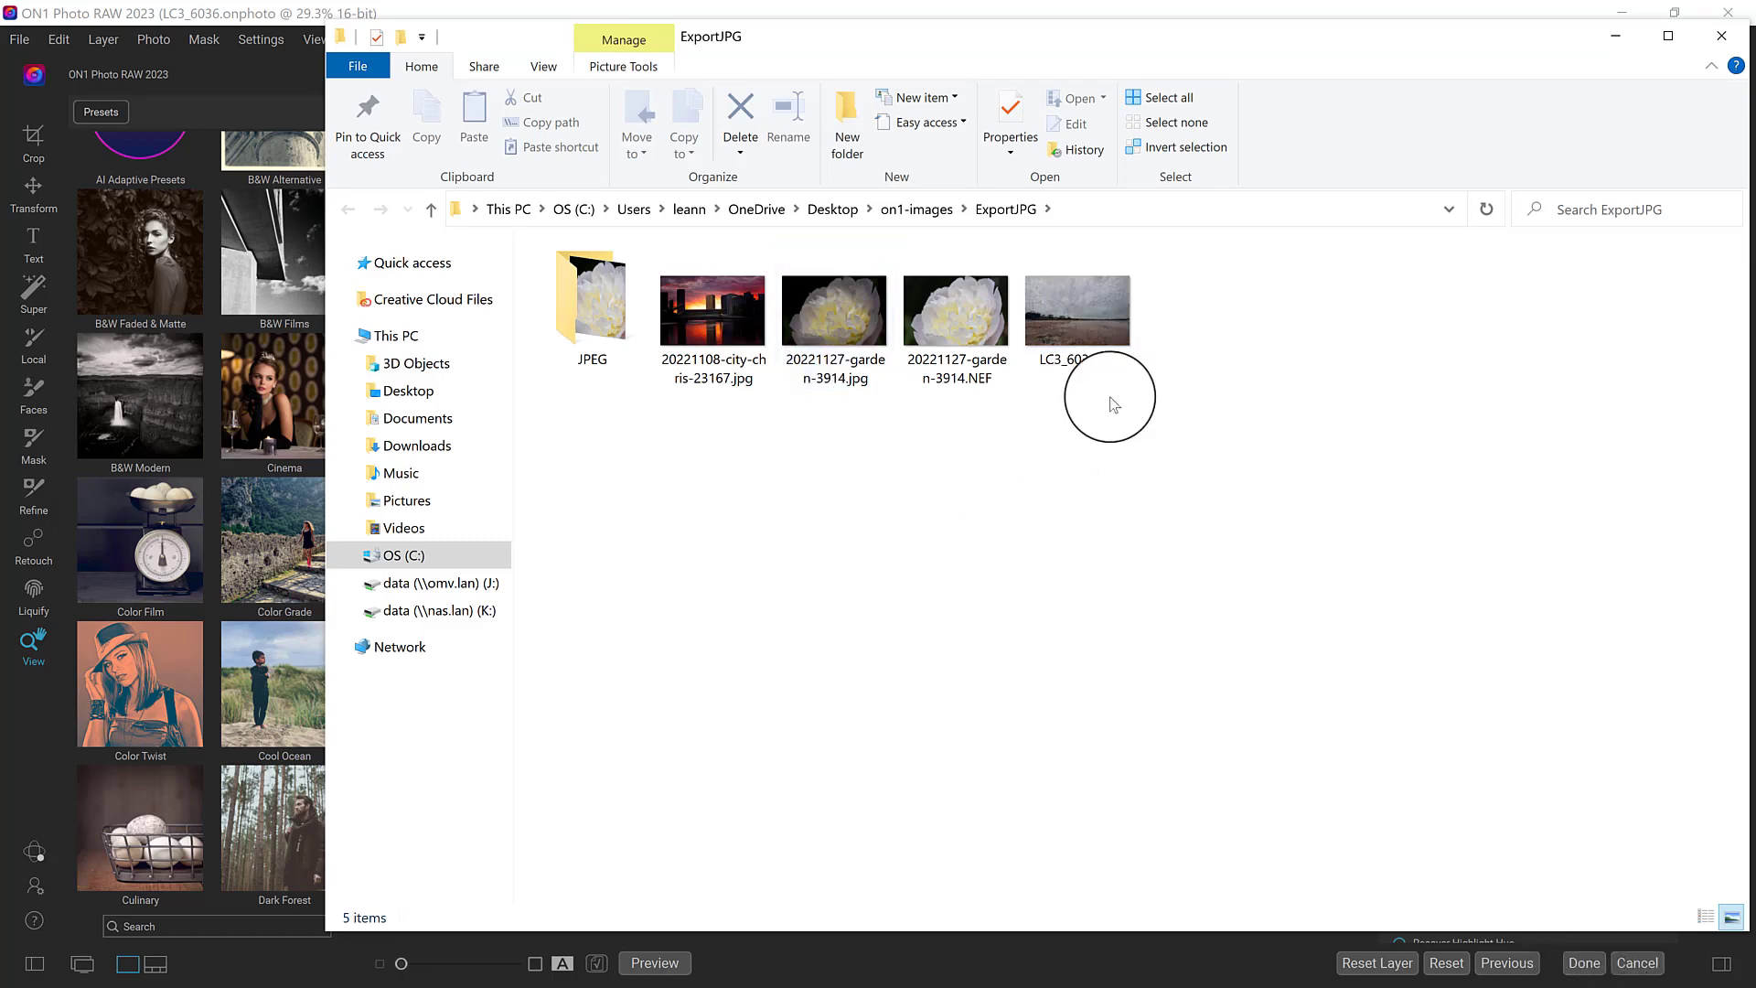
left_click(1743, 14)
left_click(1591, 967)
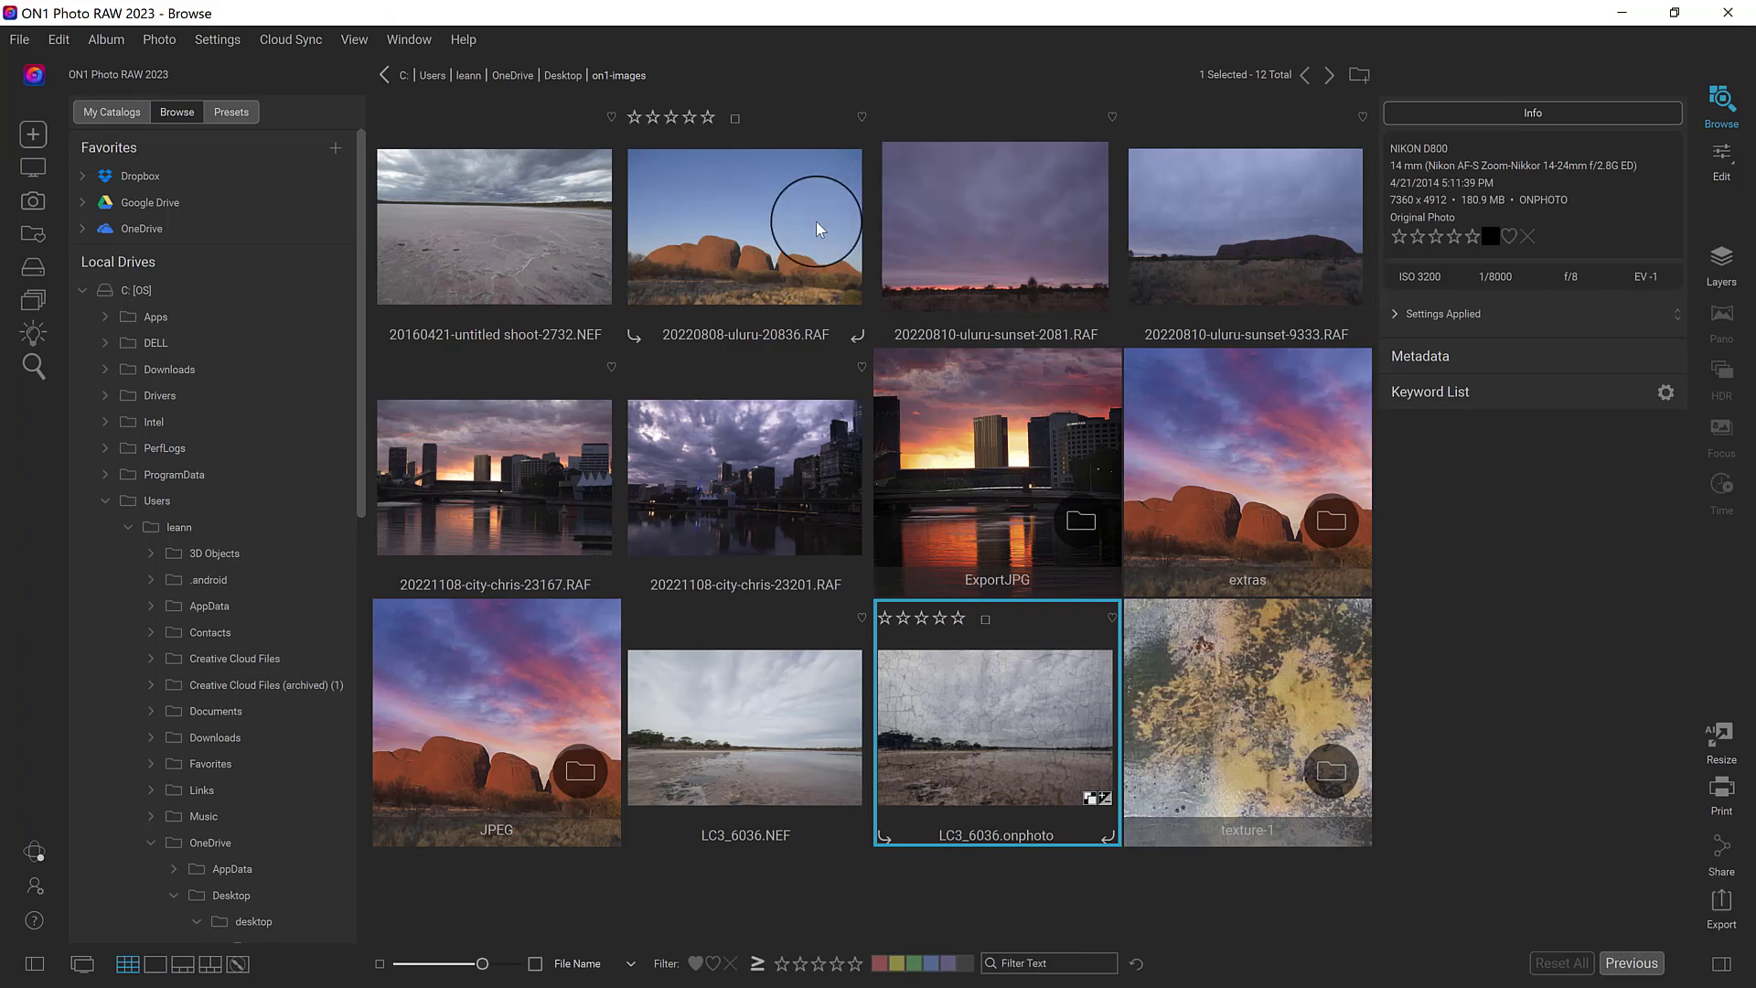
Step: Open 20220808-uluru-20836.RAF for editing and set Contrast 27, Highlights -26, Midtones 15, Shadows 7, Whites 7 and Blacks -19
left_click(774, 221)
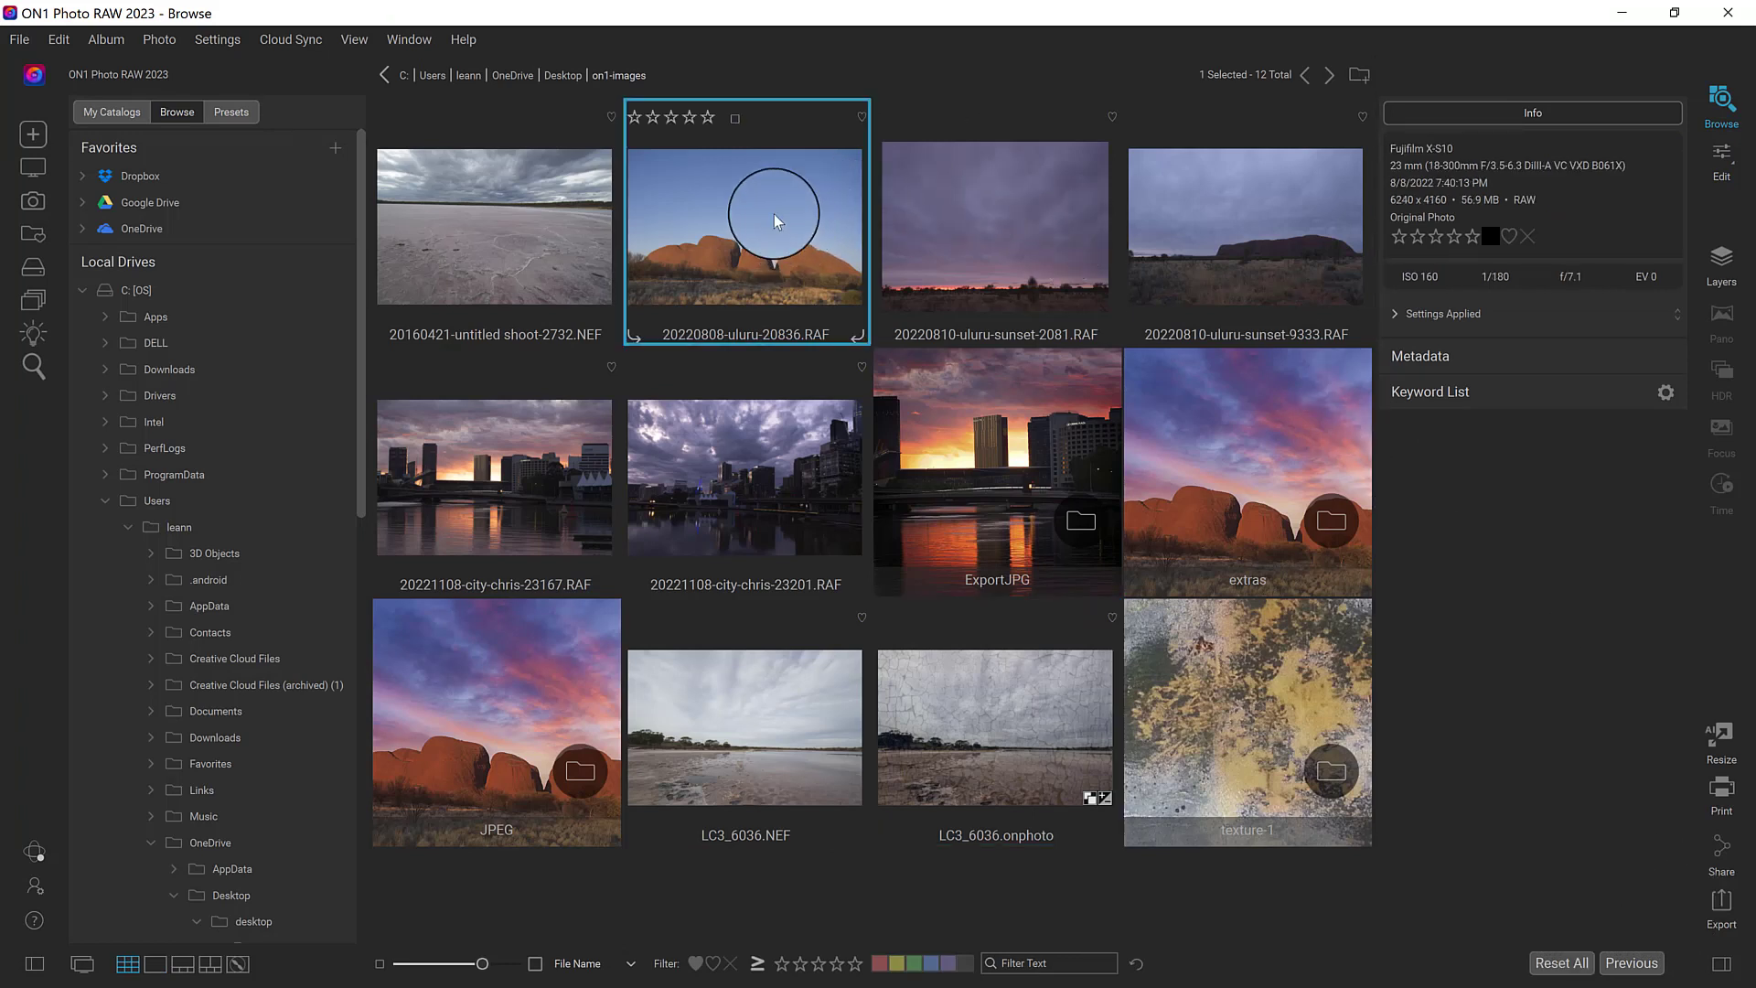
key("d")
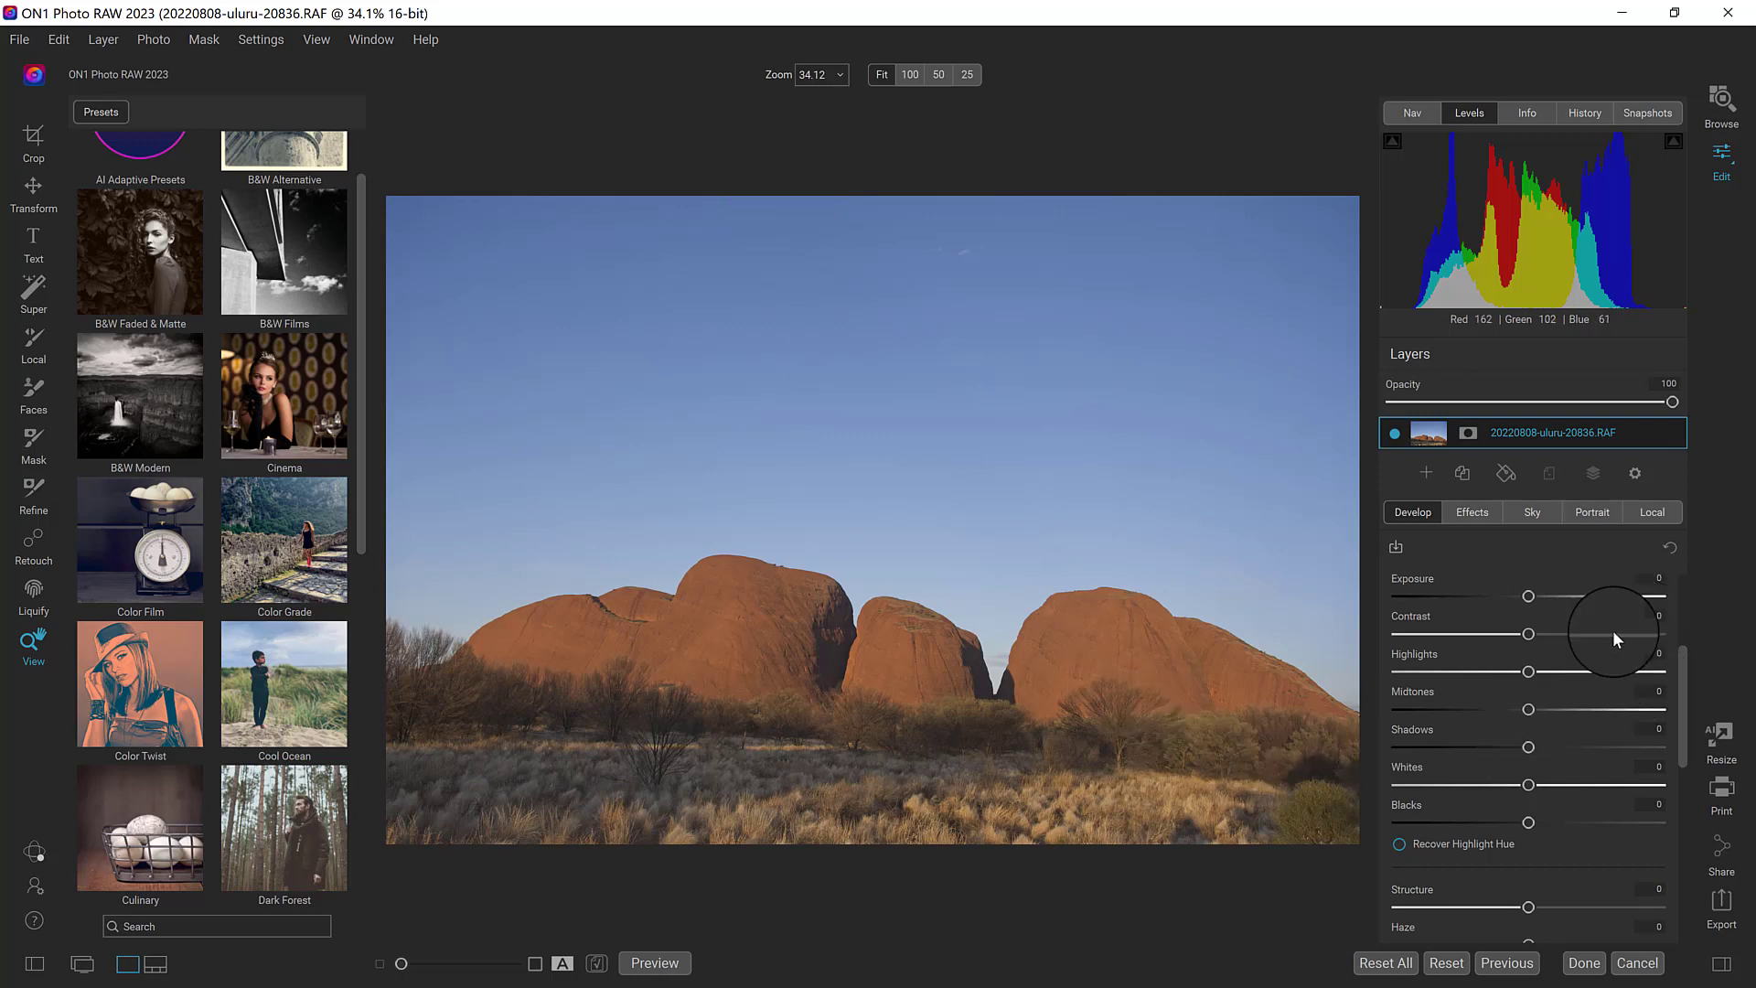
left_click_drag(1528, 633, 1538, 785)
left_click_drag(1528, 822, 1509, 830)
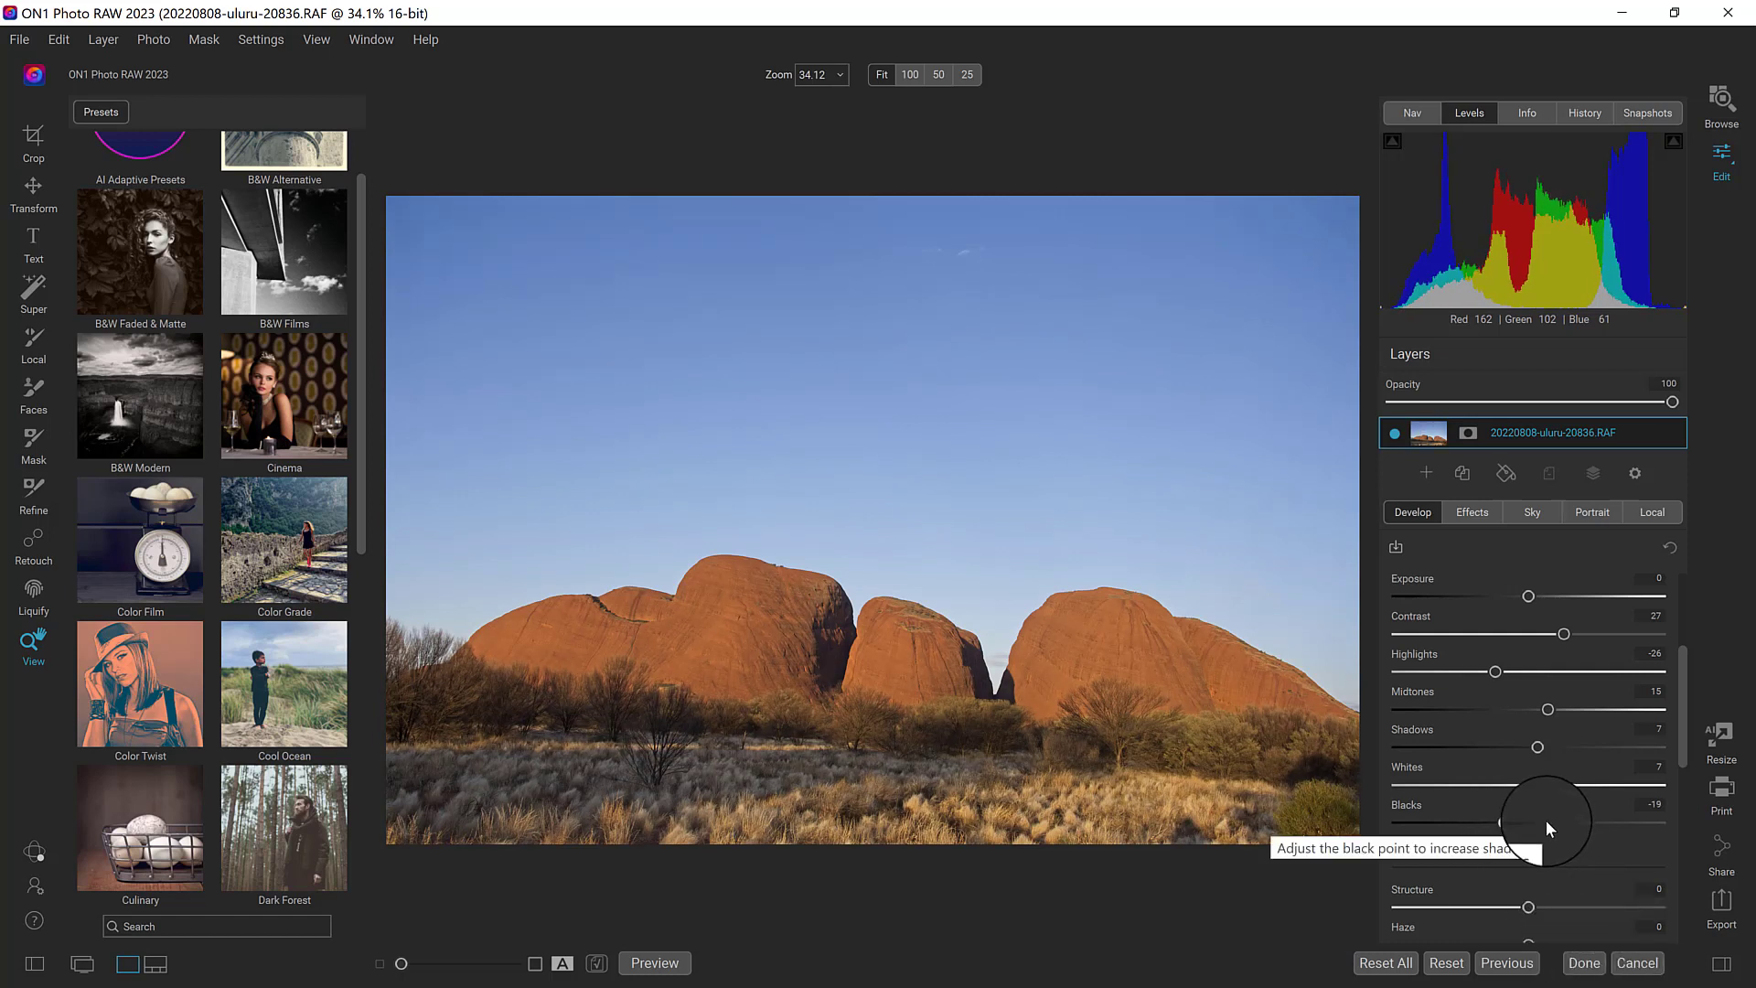
Step: Add the stained tan texture LC3_0098.NEF as a layer over the red rocks photo and set its blending mode to Hard Light
left_click(1427, 472)
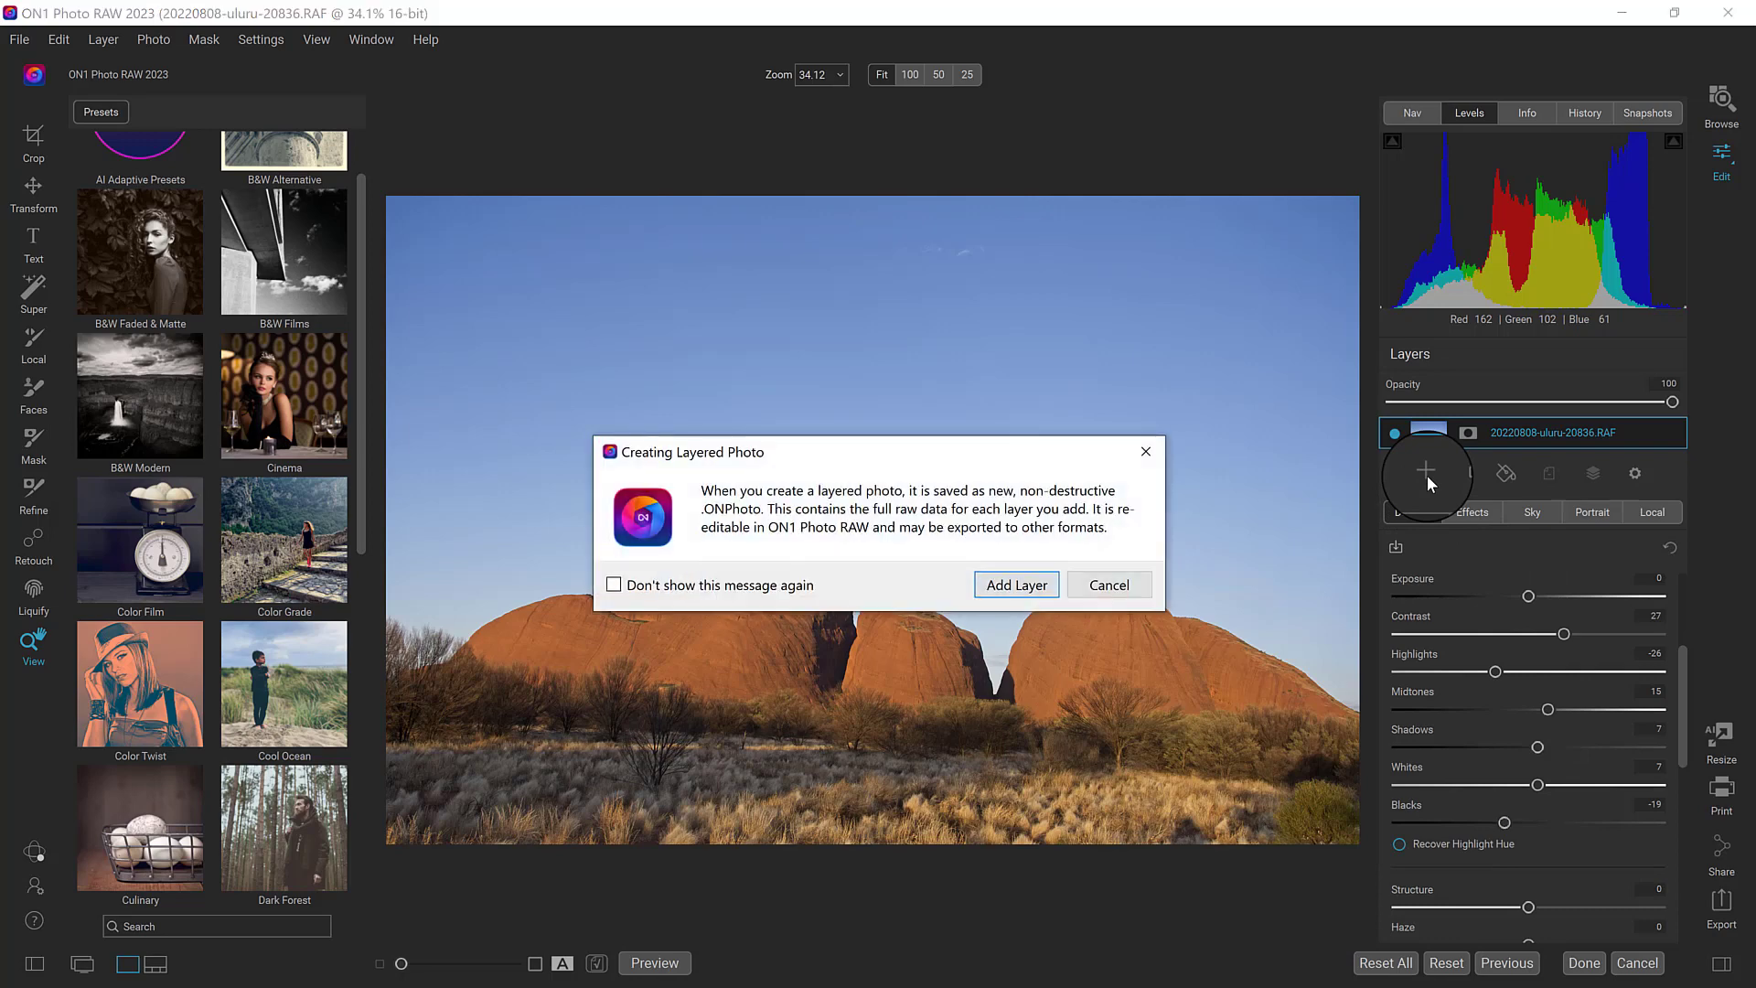
left_click(1013, 587)
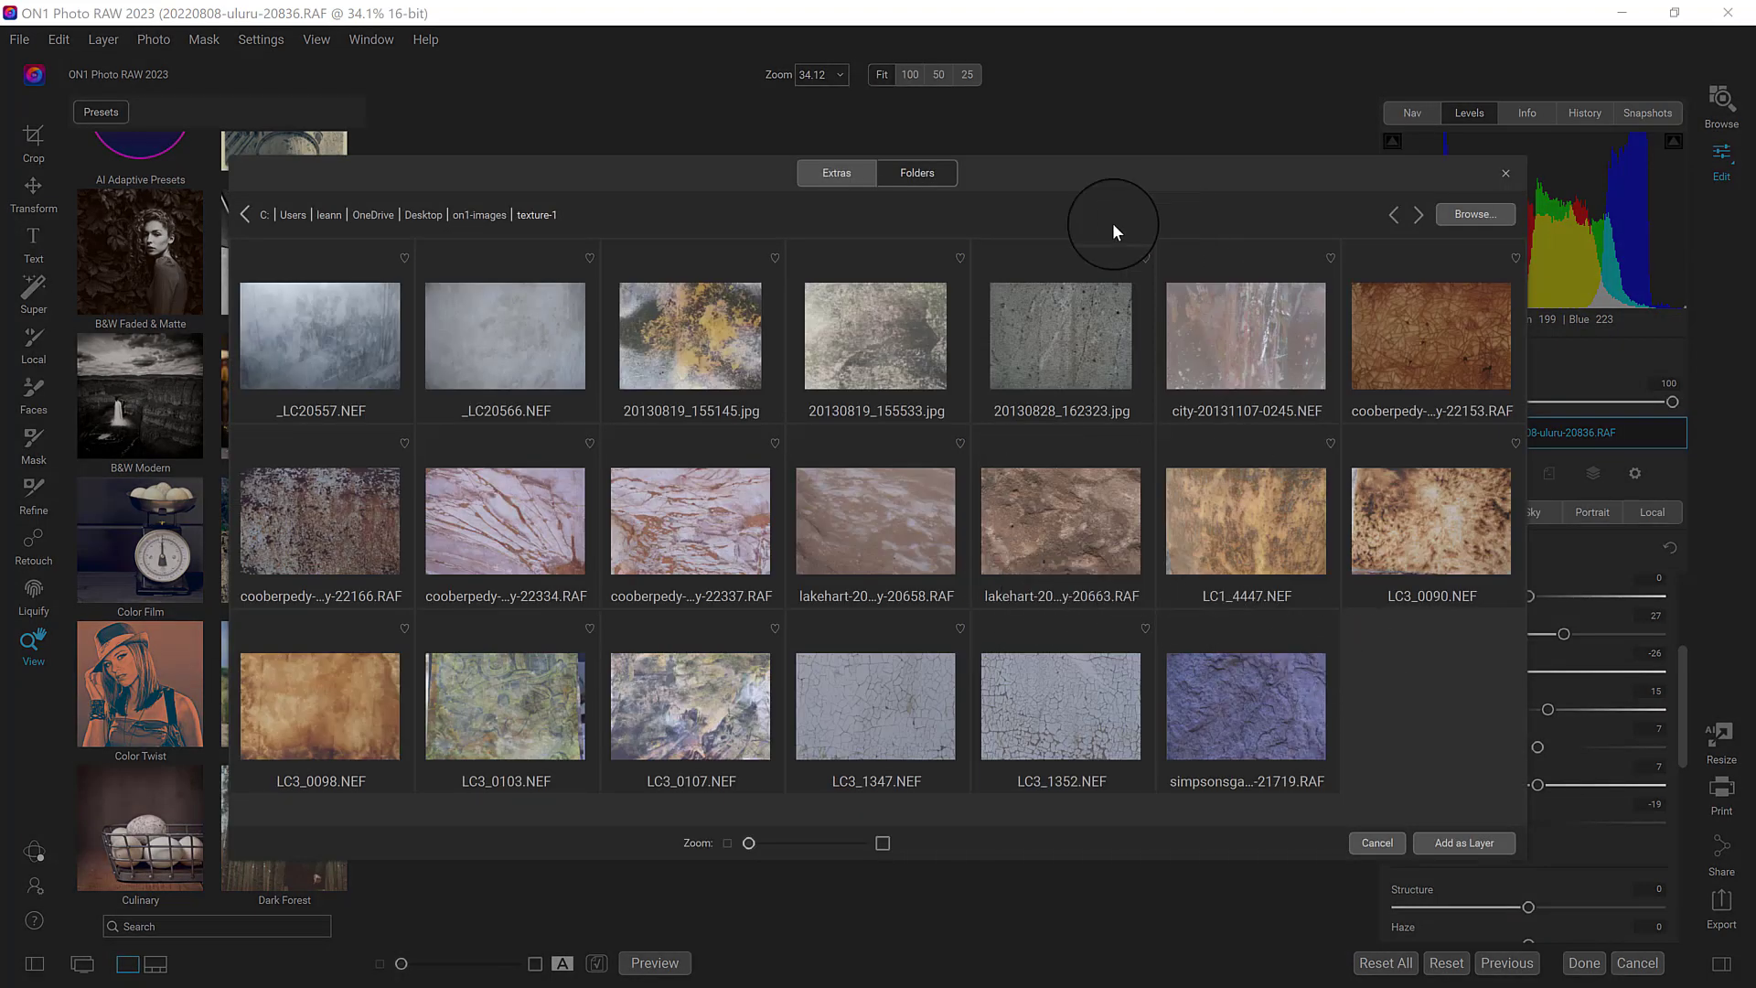
left_click(322, 700)
left_click(1459, 842)
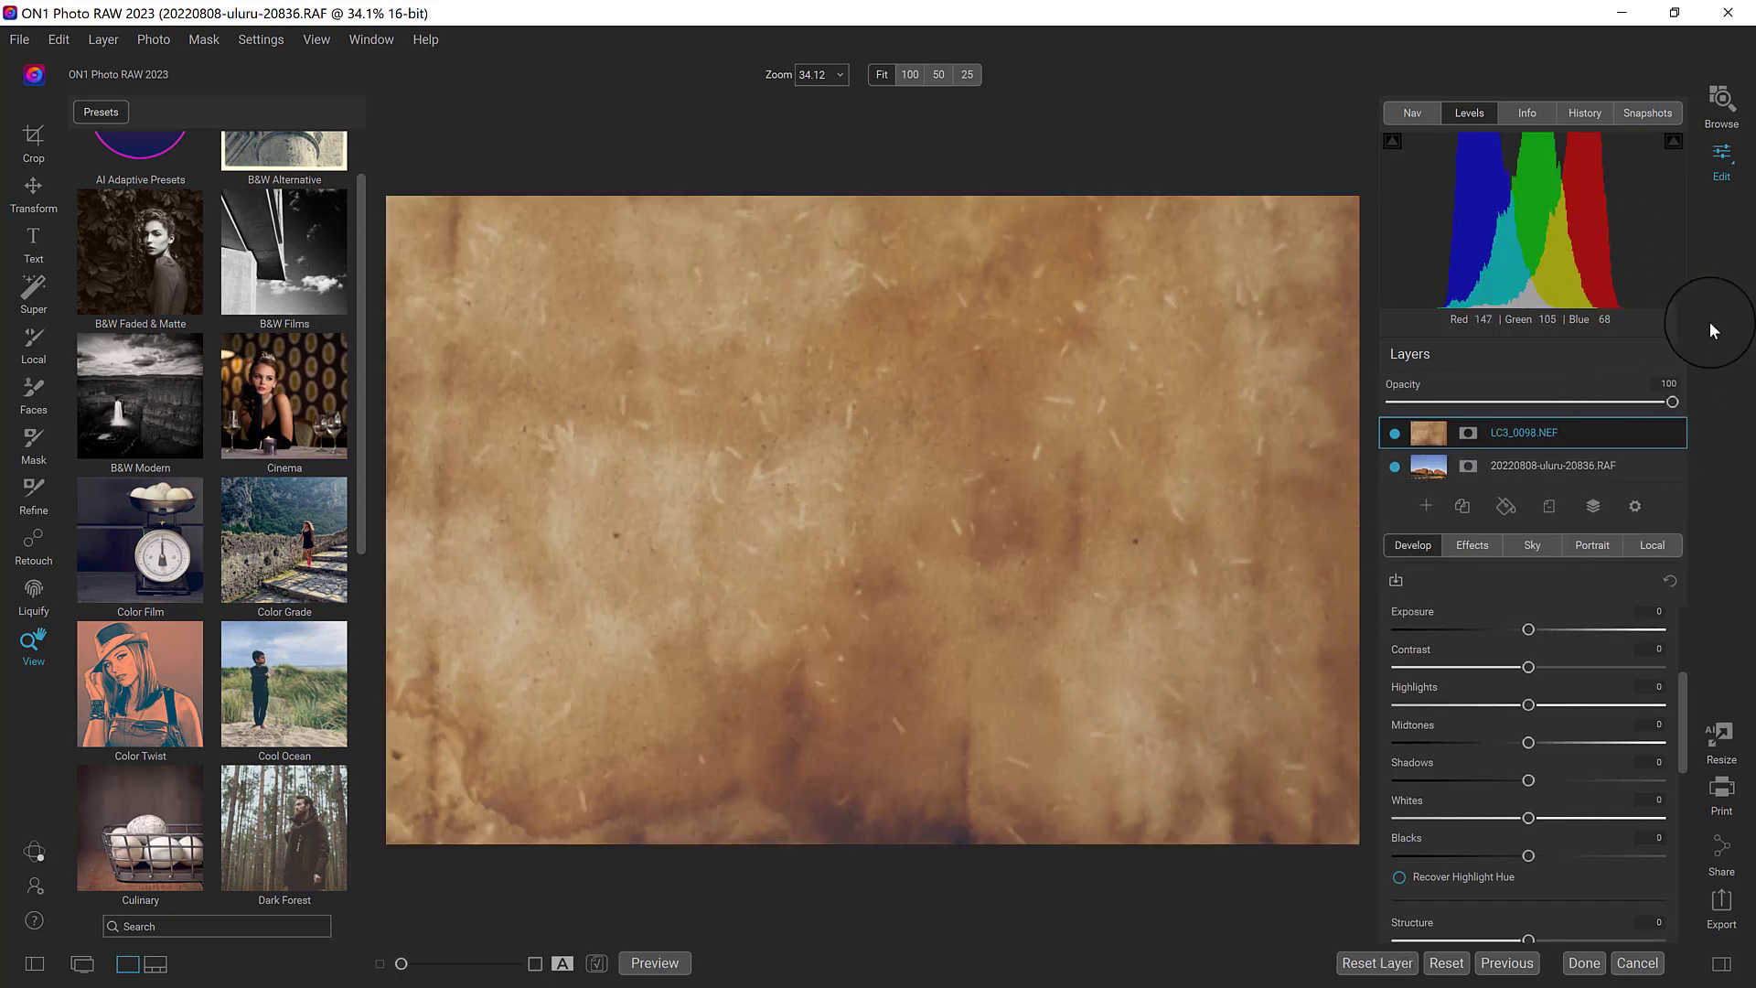
left_click(1635, 508)
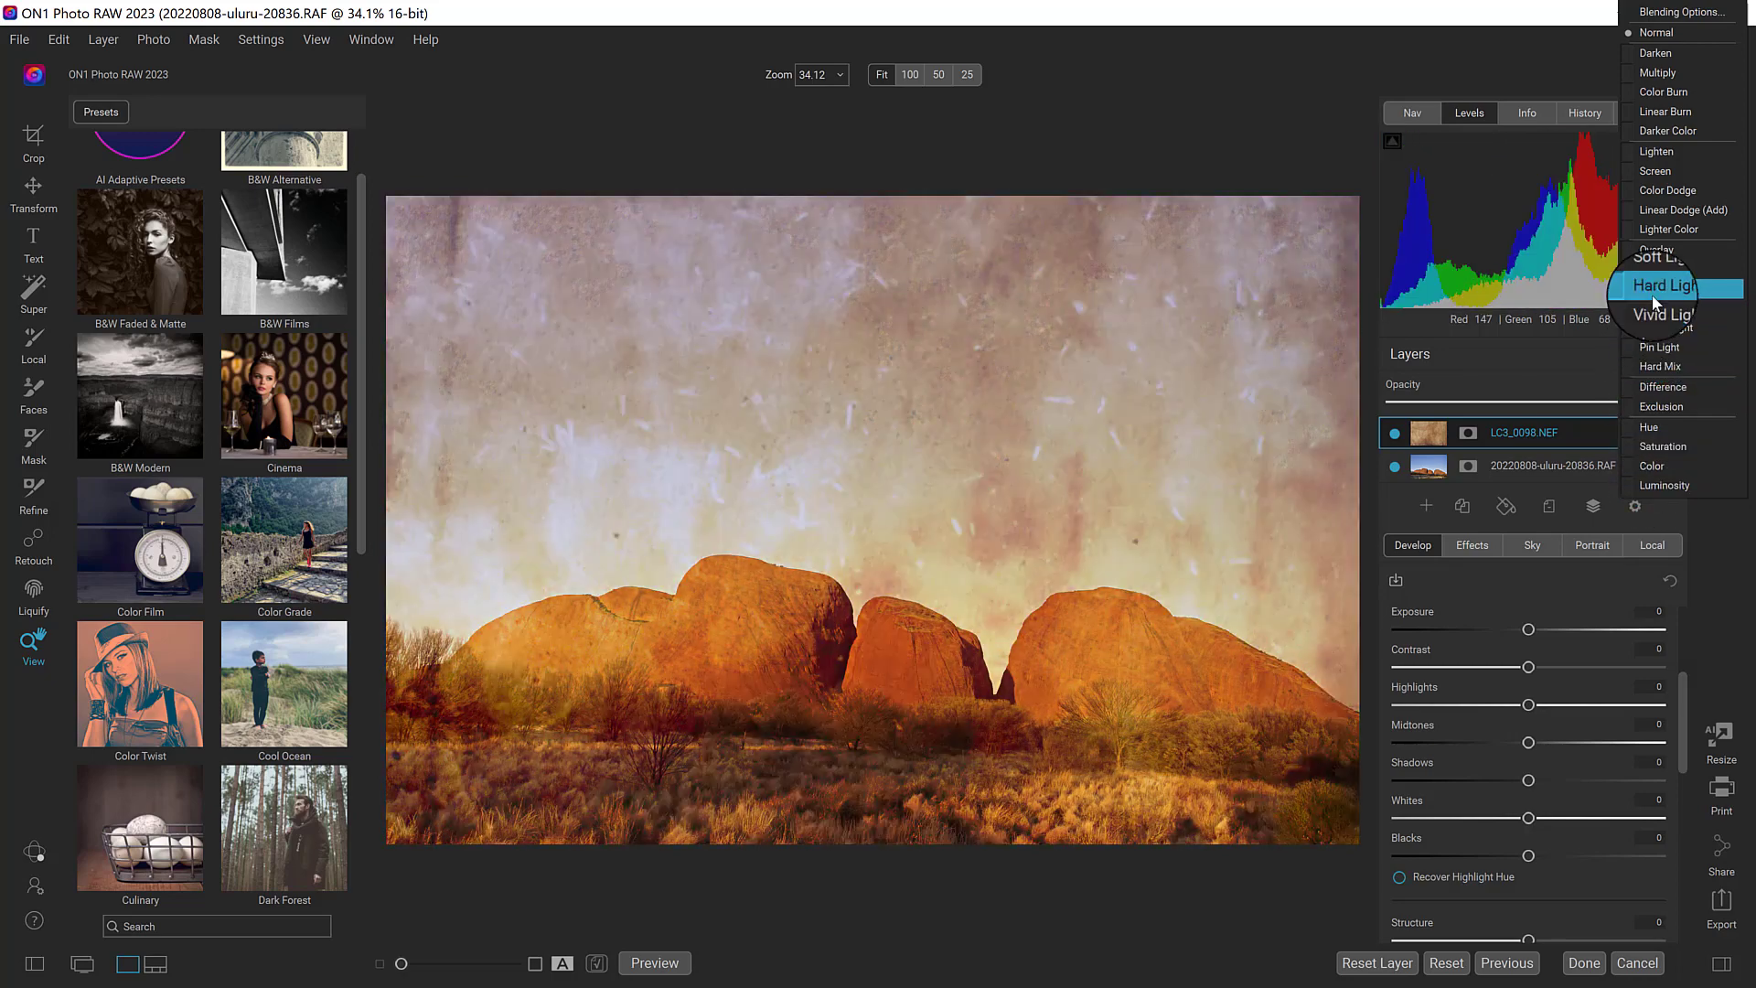
left_click(1652, 295)
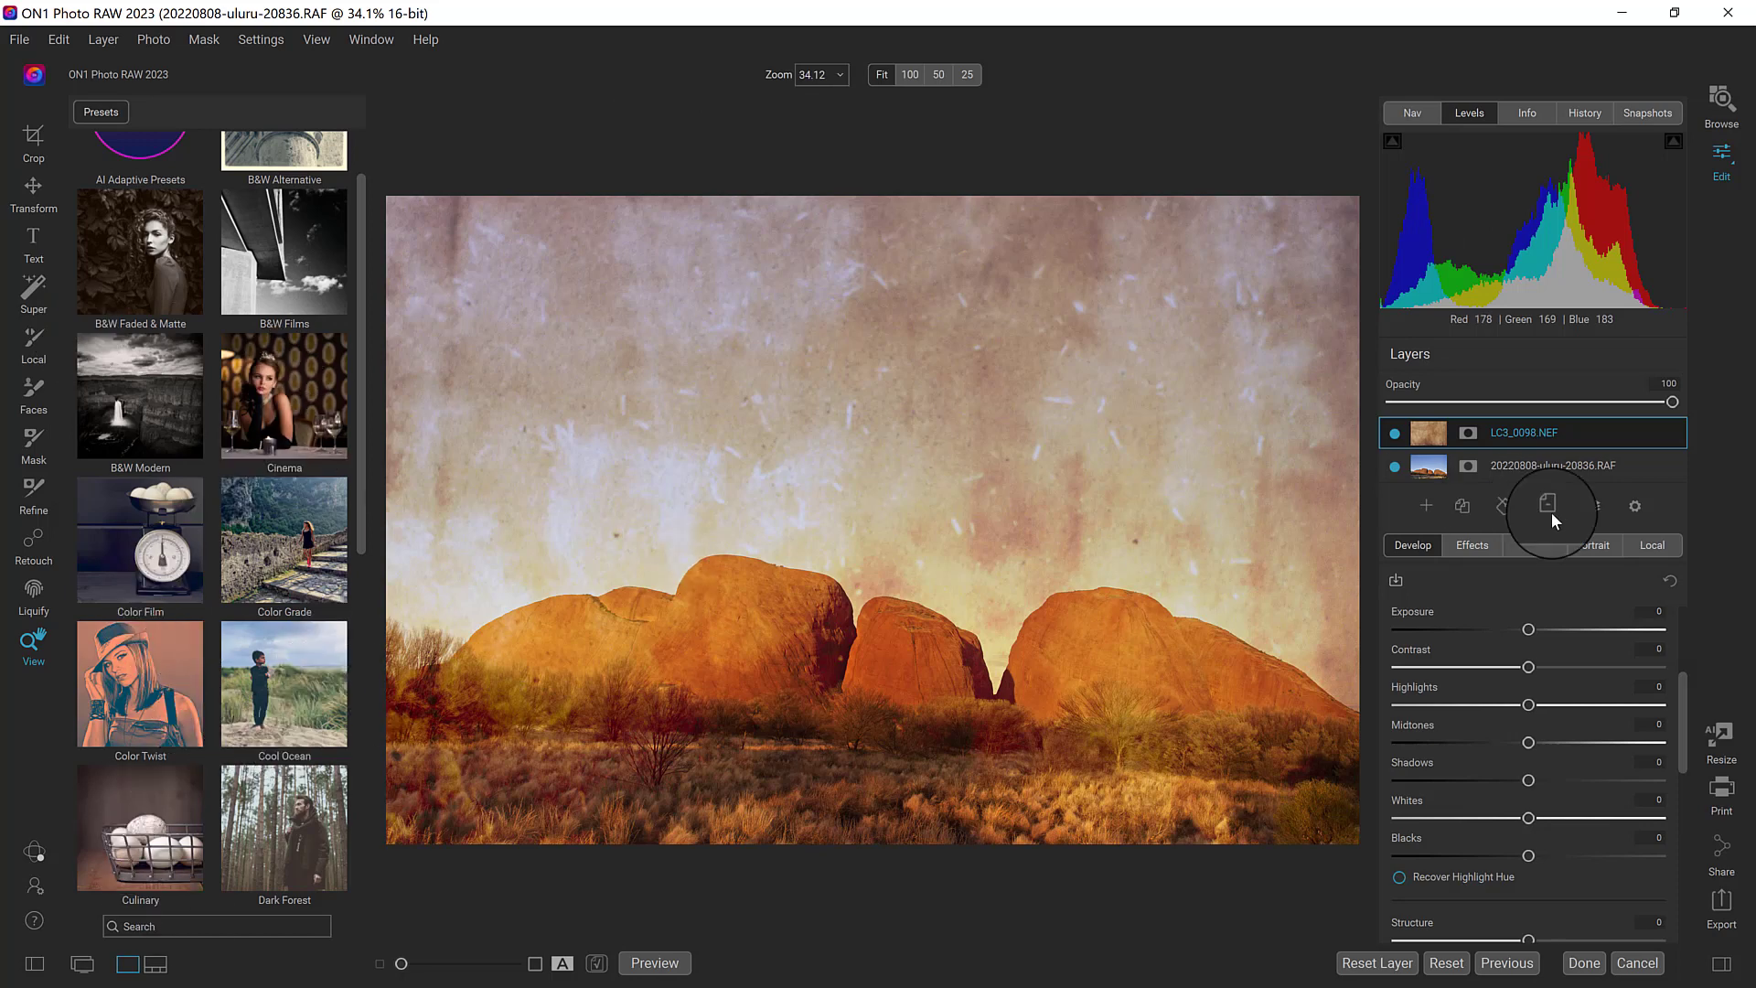
Step: Add the pink veined rock texture, the cooberpedy file ending in 22337.RAF, as another layer
left_click(1429, 503)
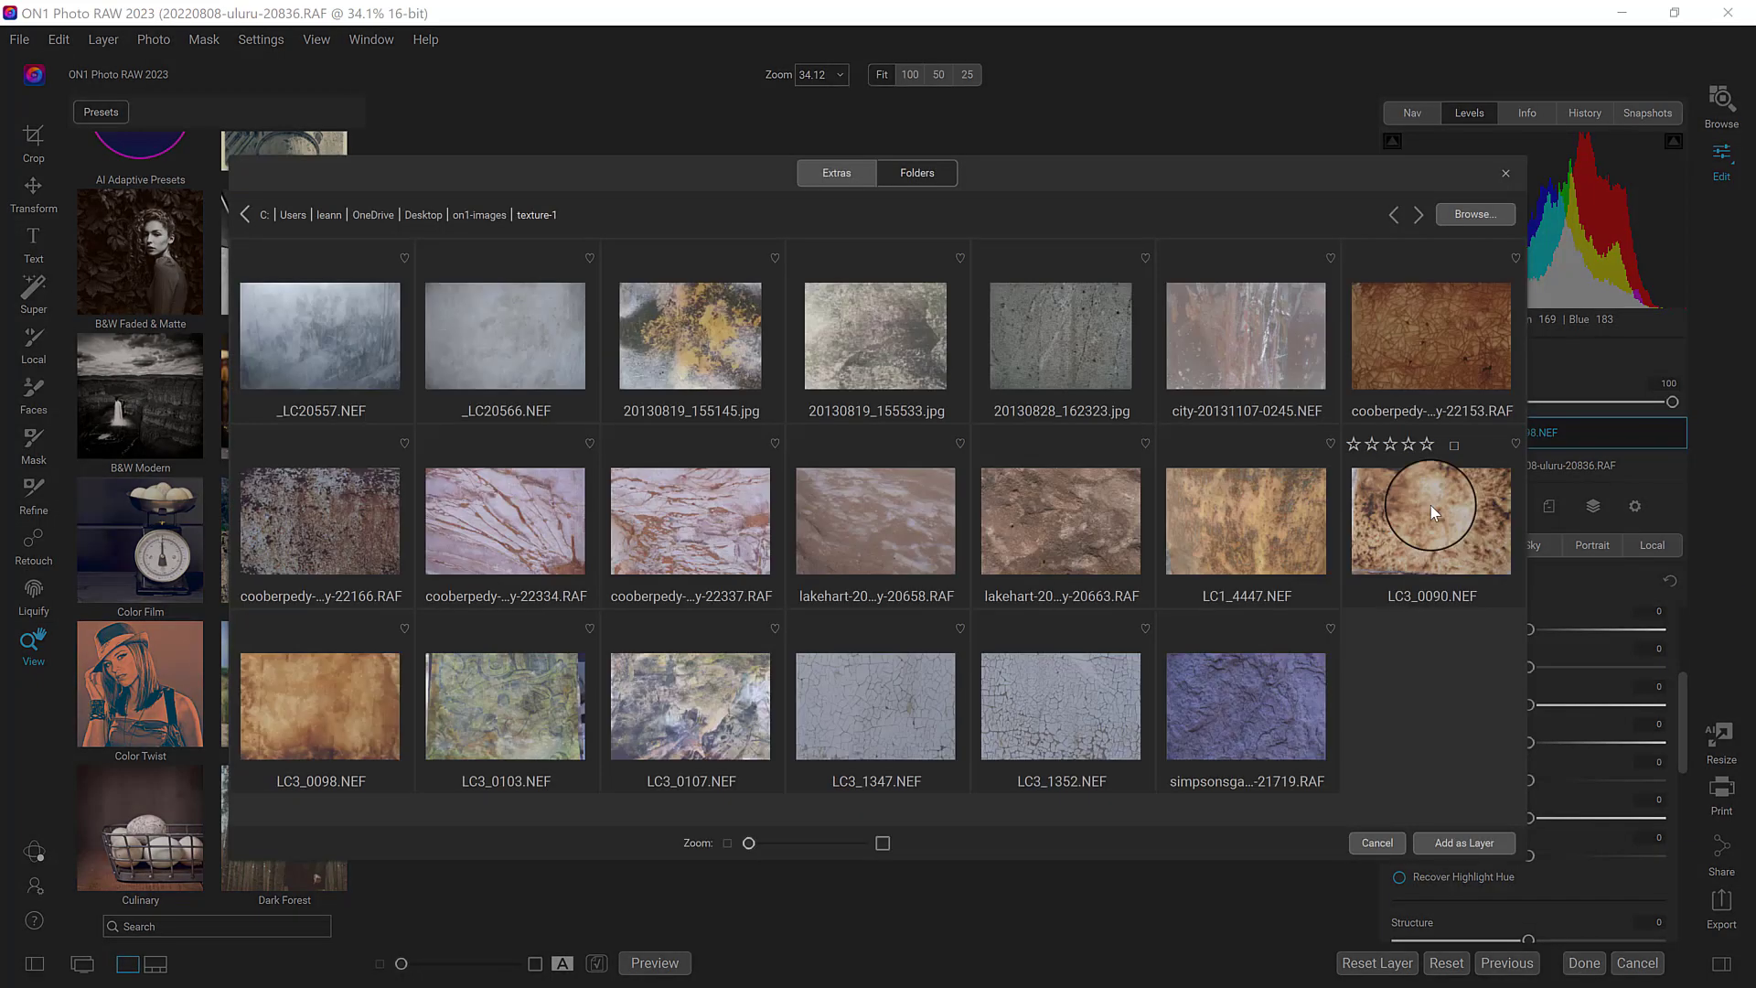
left_click(470, 521)
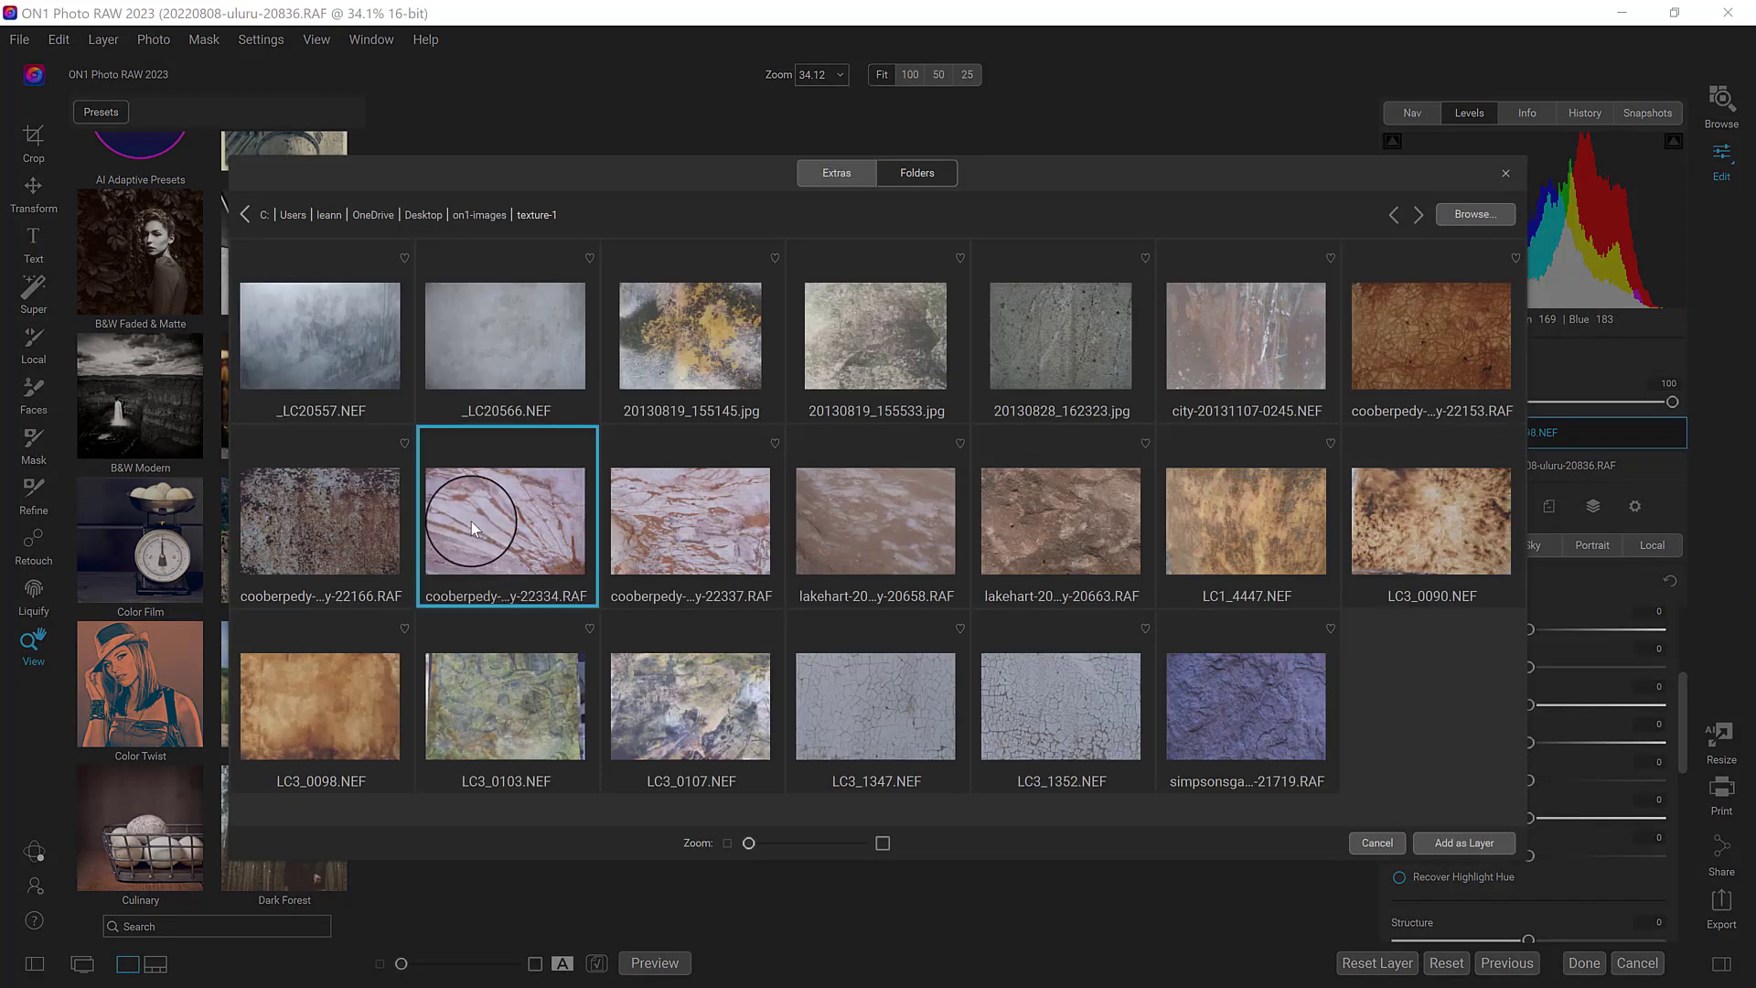
left_click(699, 542)
left_click(1473, 843)
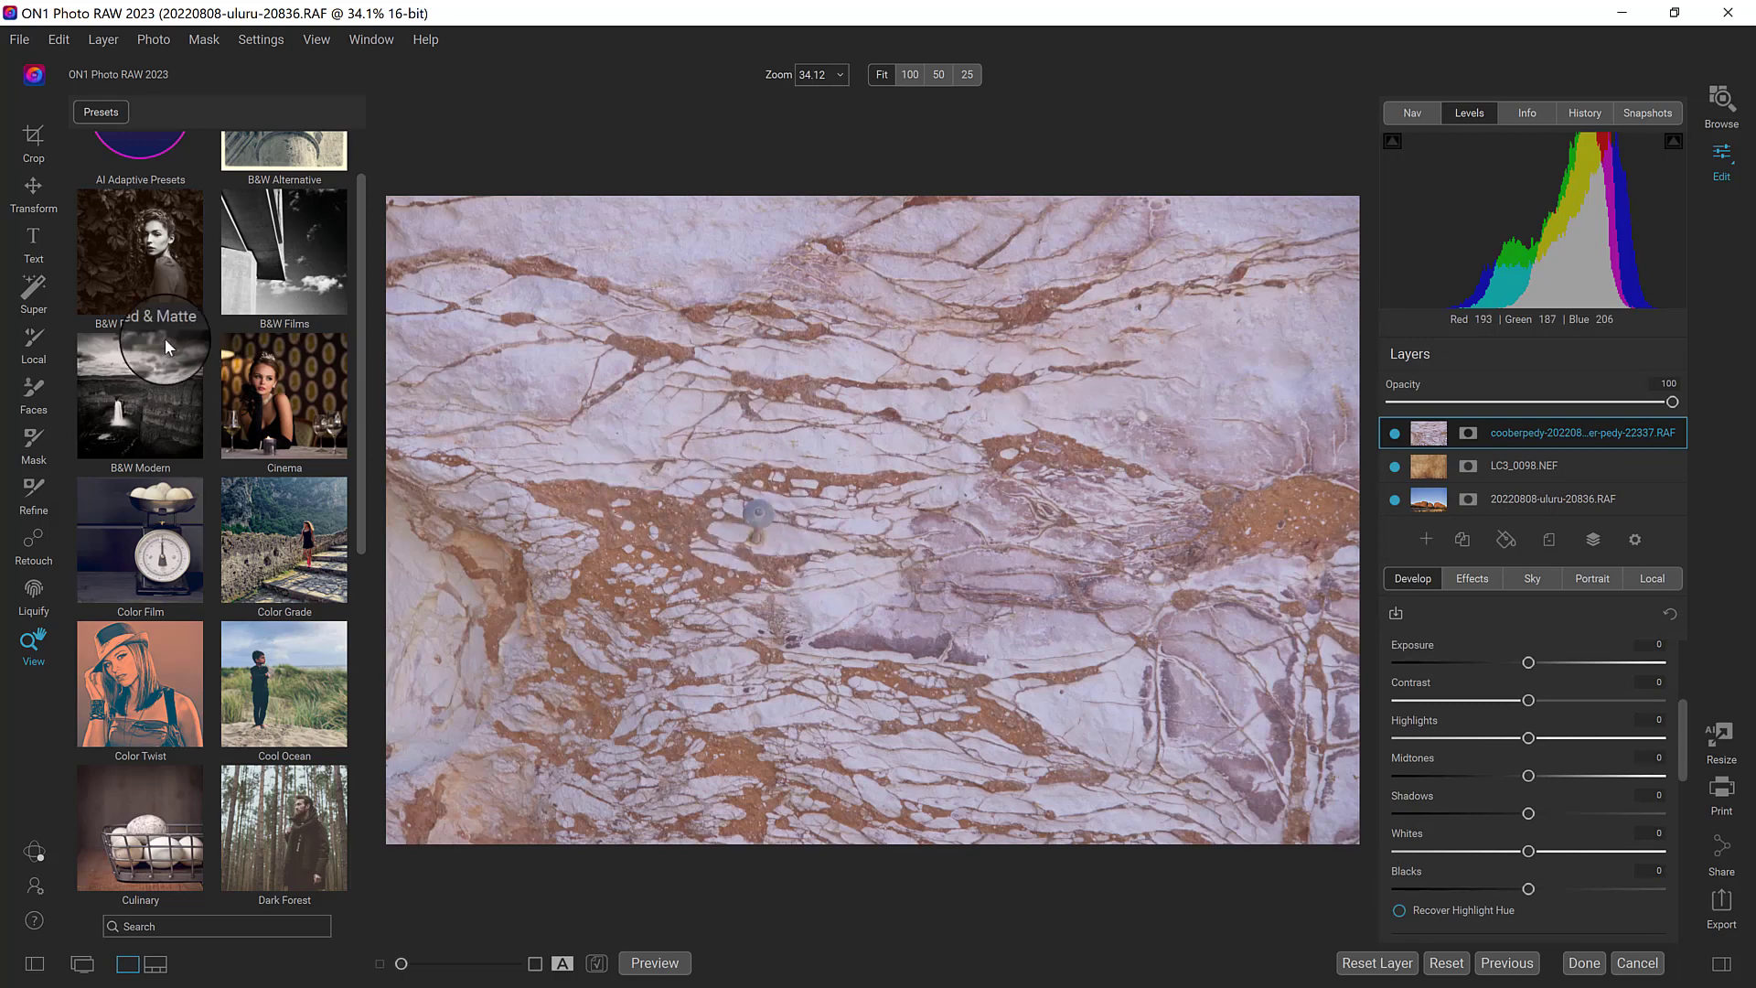
Step: Retouch away the round grey stone near the centre of the pink rock texture and set the layer's blending mode to Soft Light
left_click(36, 549)
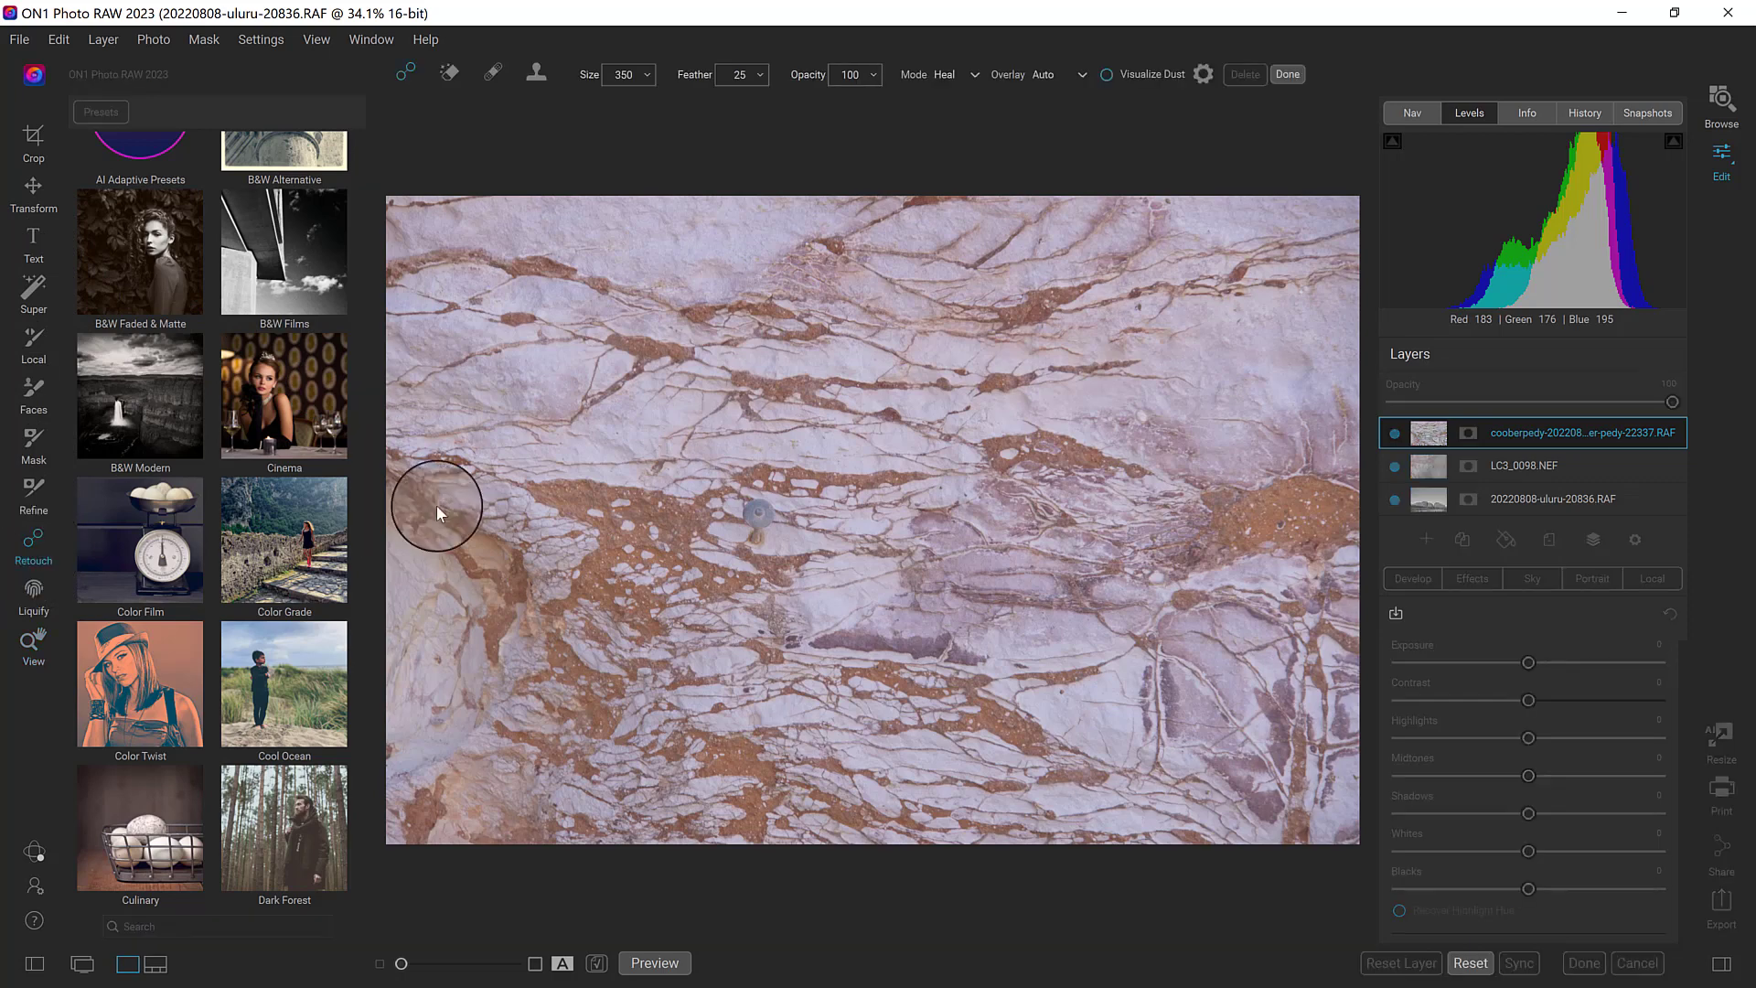
left_click_drag(756, 510, 752, 521)
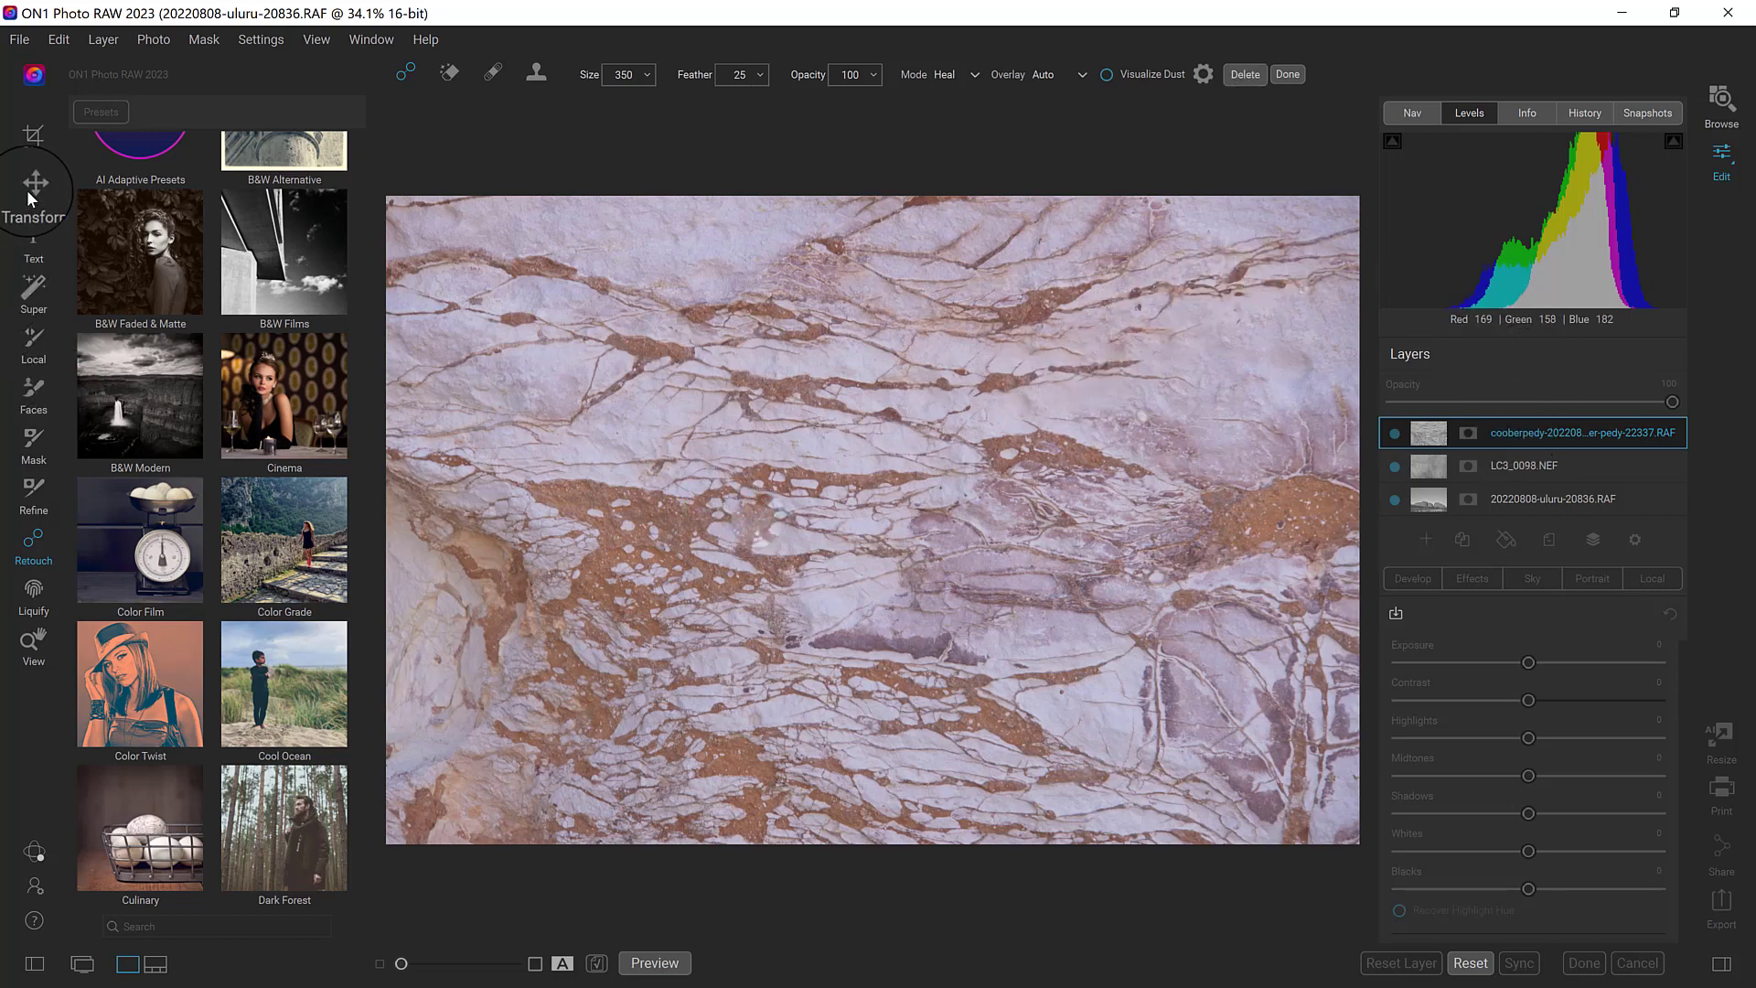
left_click(36, 345)
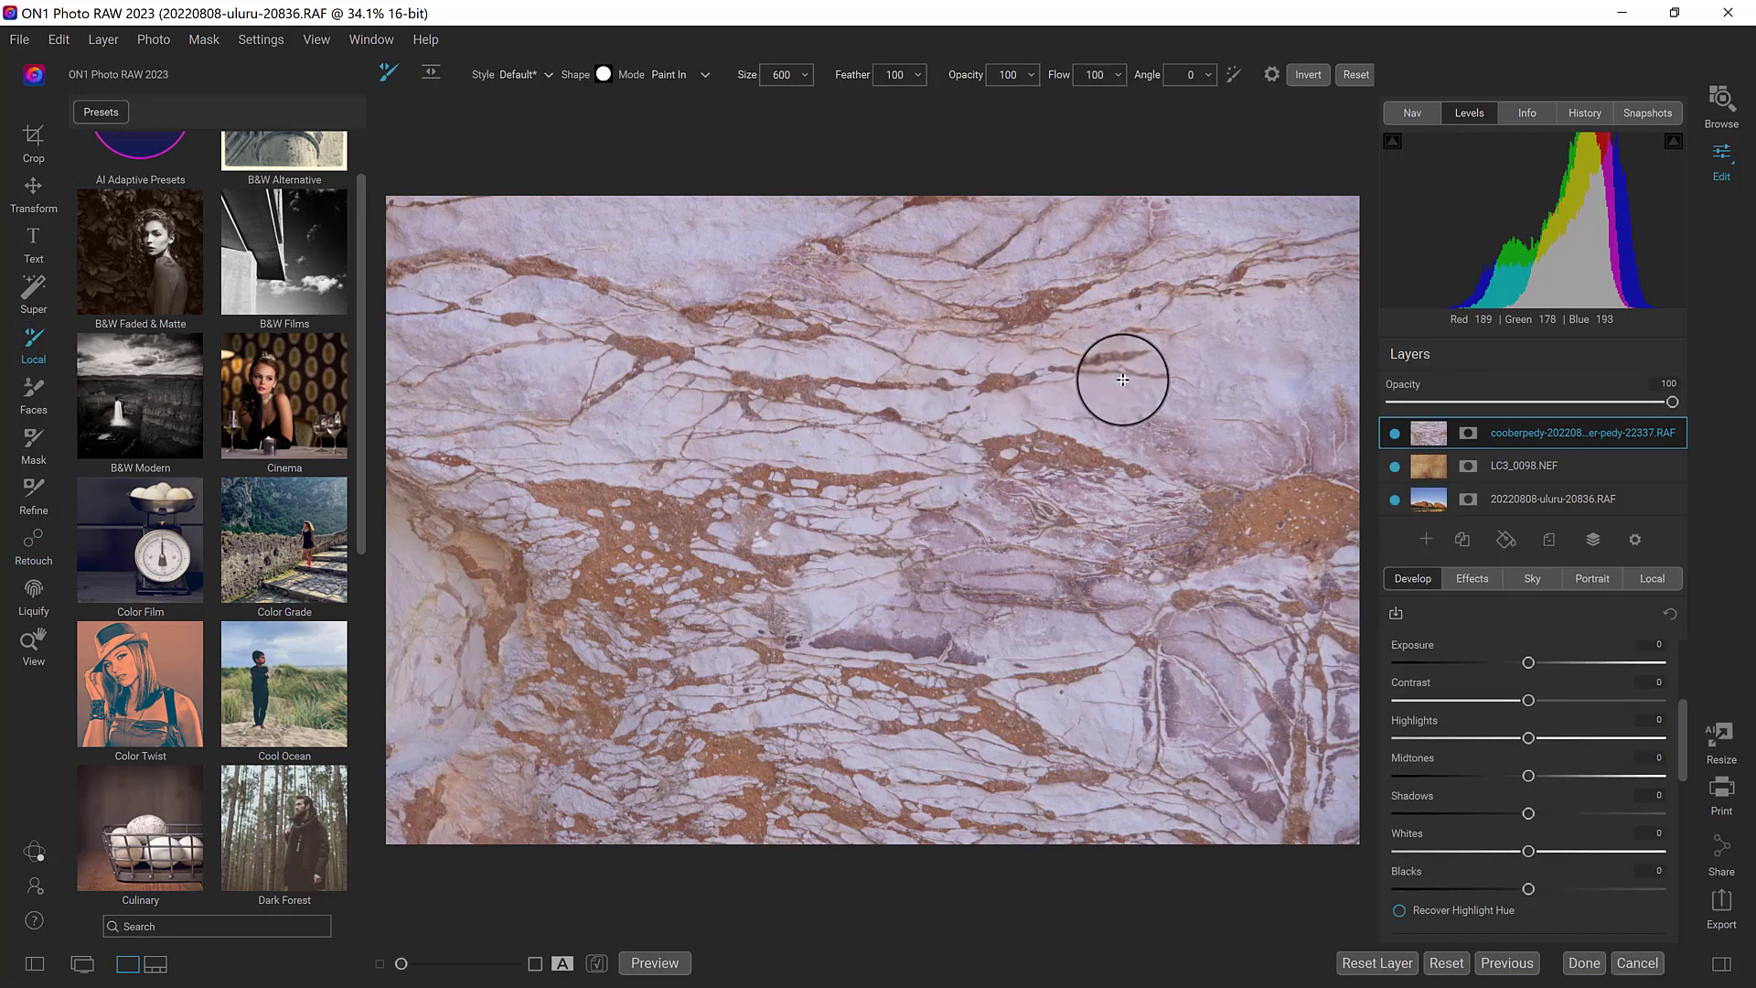
left_click(1637, 538)
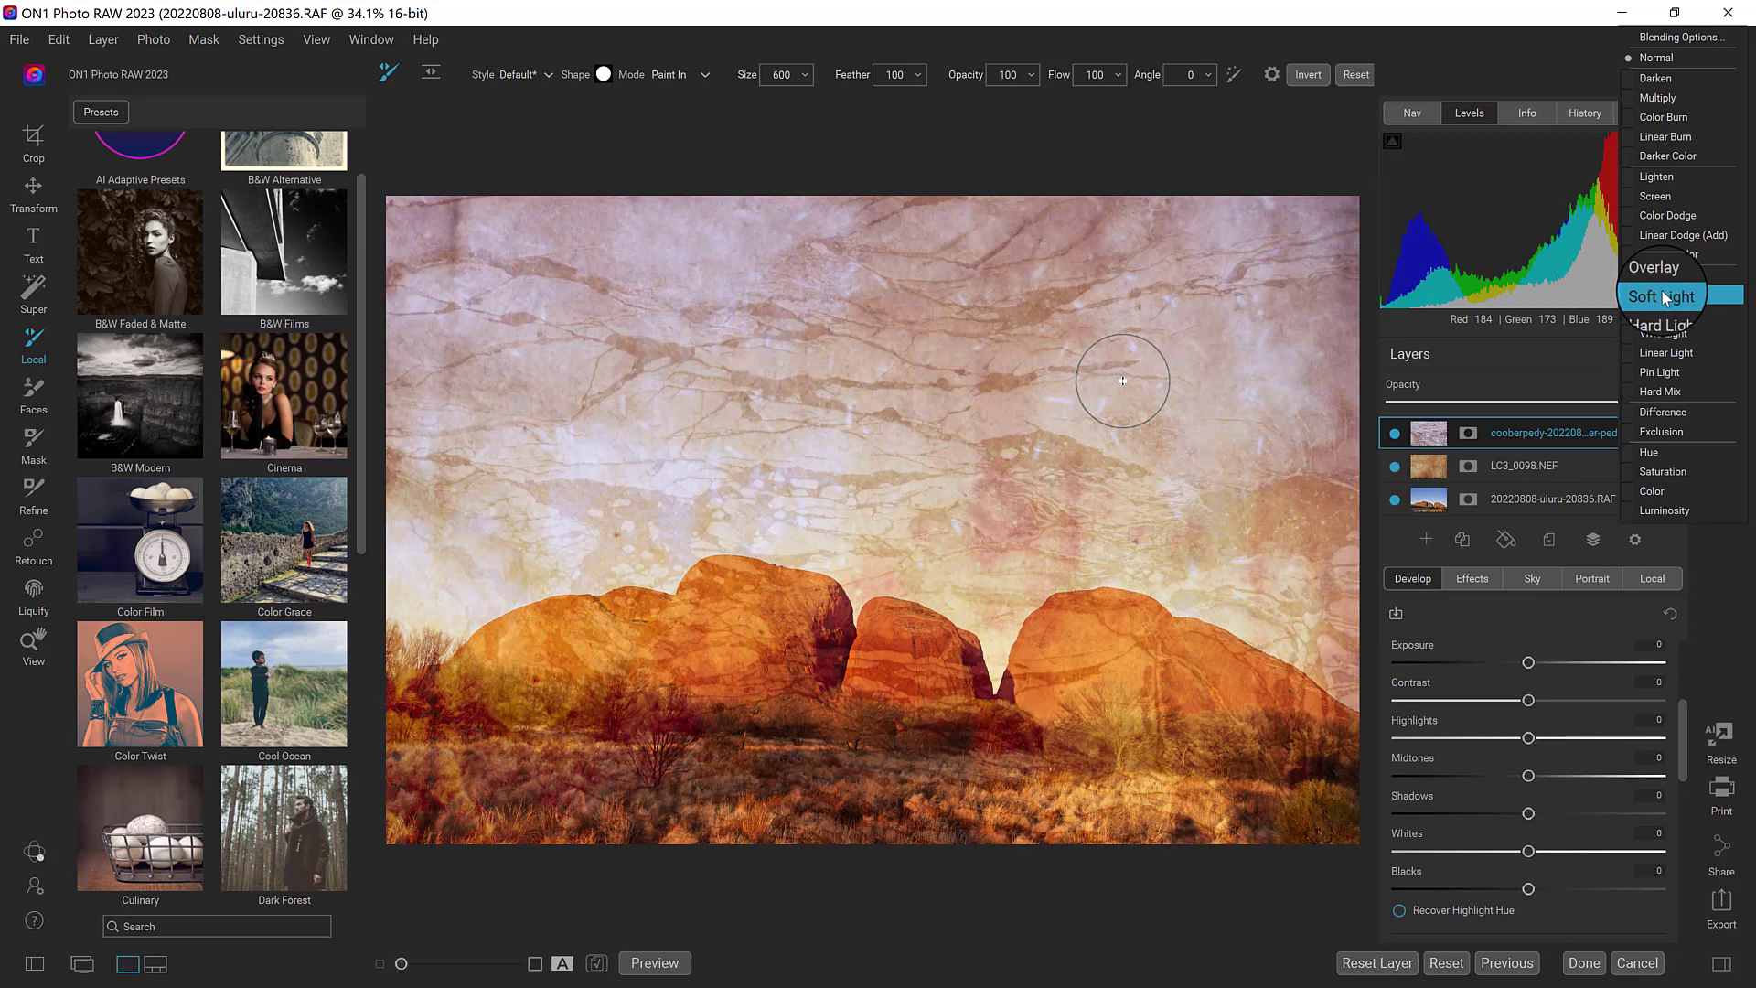
left_click(1661, 292)
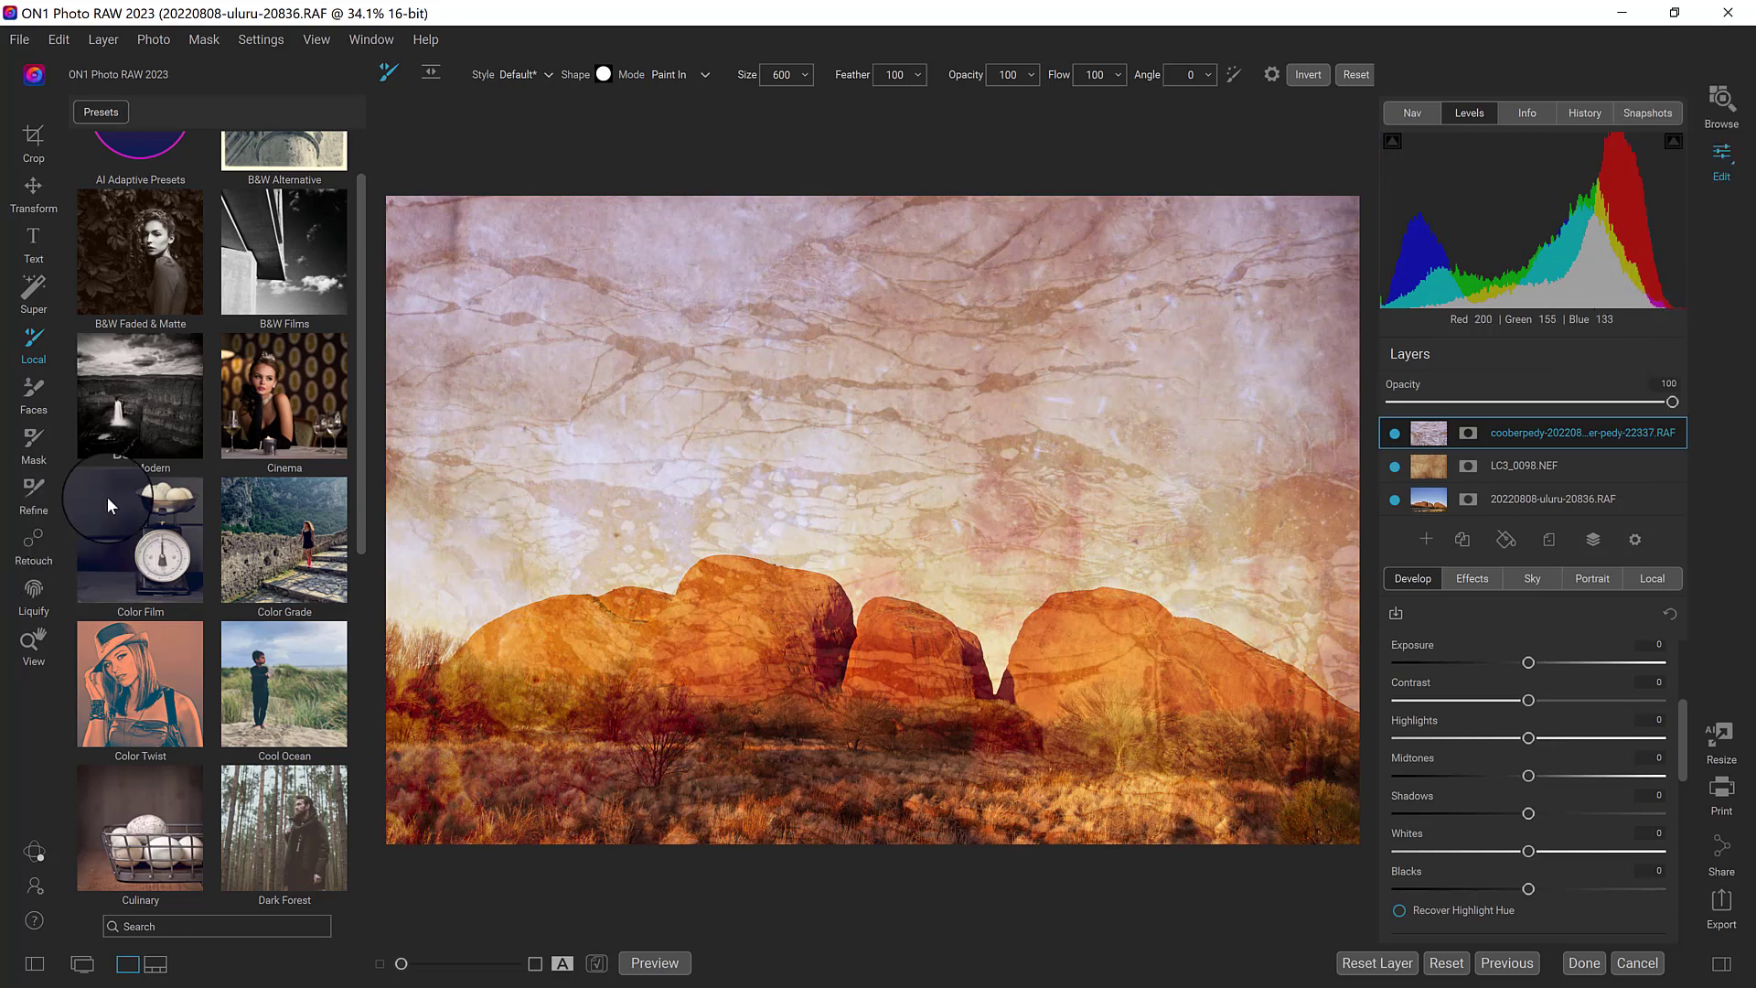
Step: Mask the pink rock texture out of the red rocks and foreground with a size 600 Paint Out brush, and set the layer's opacity to 72
left_click(34, 494)
left_click(28, 455)
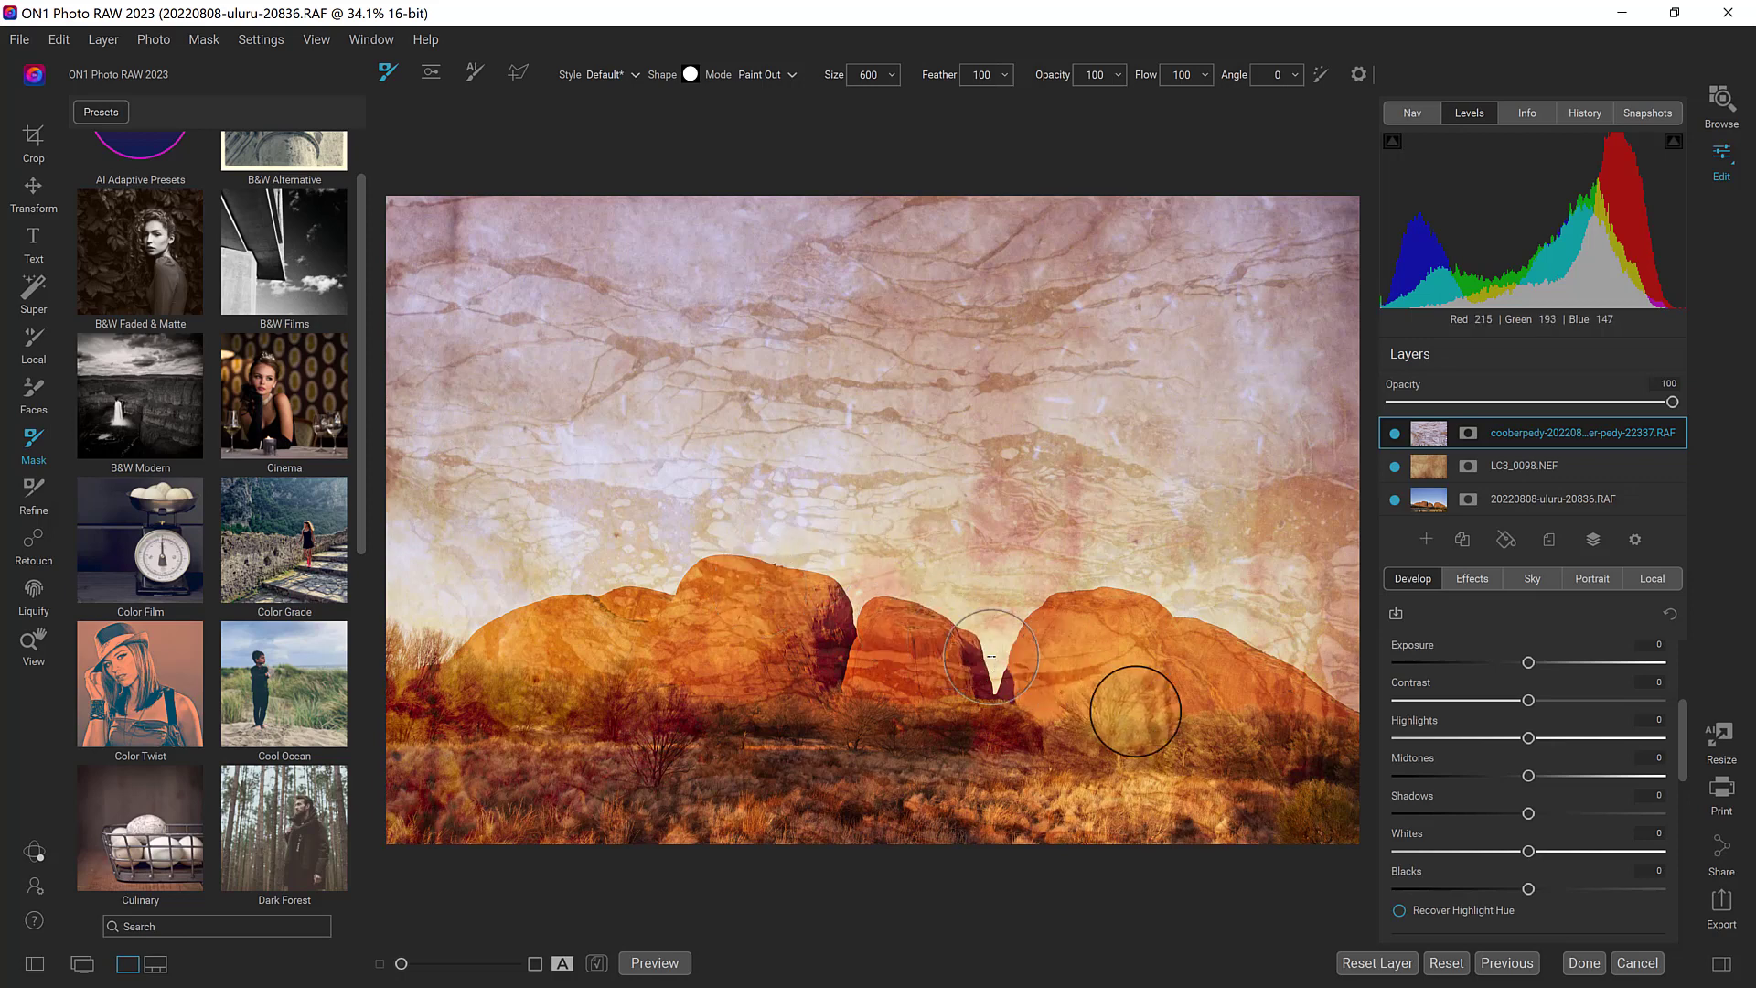
mouse_move(1212, 763)
left_mouse_down()
mouse_move(1077, 643)
mouse_move(1047, 698)
mouse_move(1079, 624)
mouse_move(1305, 734)
mouse_move(1316, 795)
mouse_move(1291, 811)
mouse_move(1324, 831)
mouse_move(642, 852)
mouse_move(420, 832)
mouse_move(412, 790)
mouse_move(443, 703)
mouse_move(504, 669)
mouse_move(739, 612)
mouse_move(715, 599)
mouse_move(807, 629)
mouse_move(706, 613)
mouse_move(714, 766)
mouse_move(449, 760)
mouse_move(626, 768)
mouse_move(887, 742)
mouse_move(903, 695)
mouse_move(889, 634)
mouse_move(937, 695)
mouse_move(1025, 686)
mouse_move(1056, 636)
mouse_move(1095, 635)
mouse_move(1293, 726)
mouse_move(1351, 803)
mouse_move(1144, 843)
mouse_move(420, 814)
mouse_move(393, 750)
mouse_move(463, 679)
mouse_move(744, 705)
left_mouse_up()
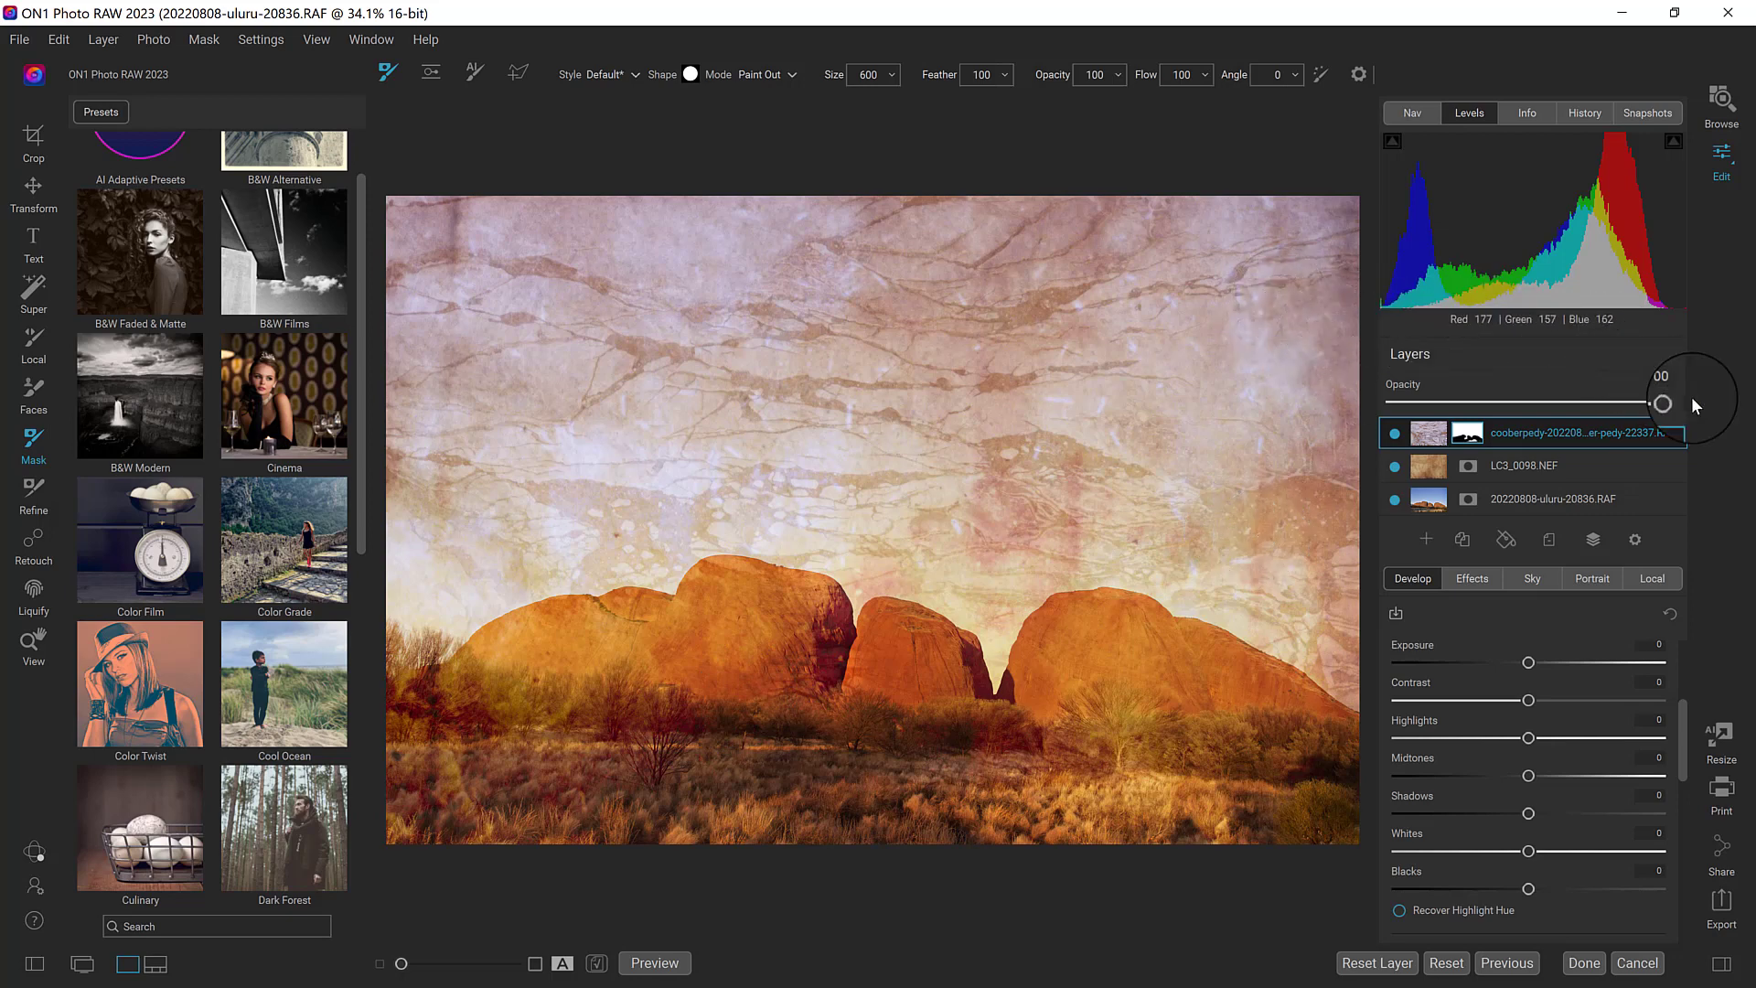
left_click_drag(1663, 404, 1594, 436)
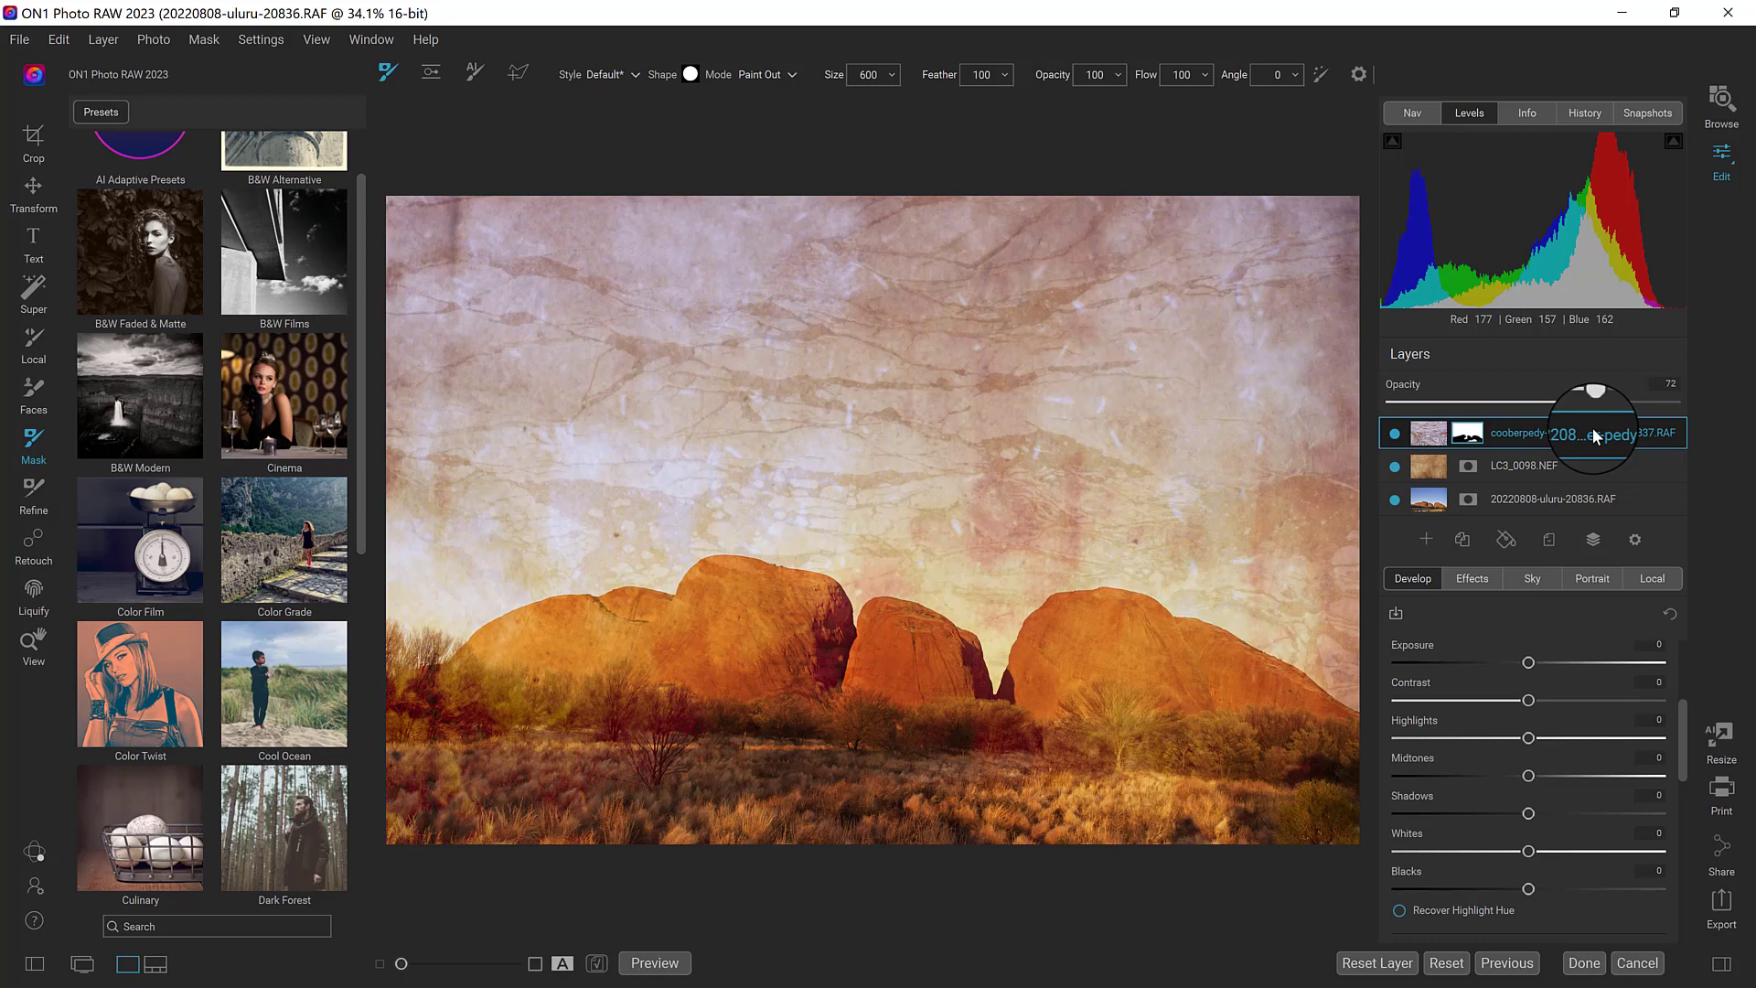
Step: Export the composite with the 1200px JPG preset into the ExportJPG subfolder and close the folder window that opens
left_click(1730, 908)
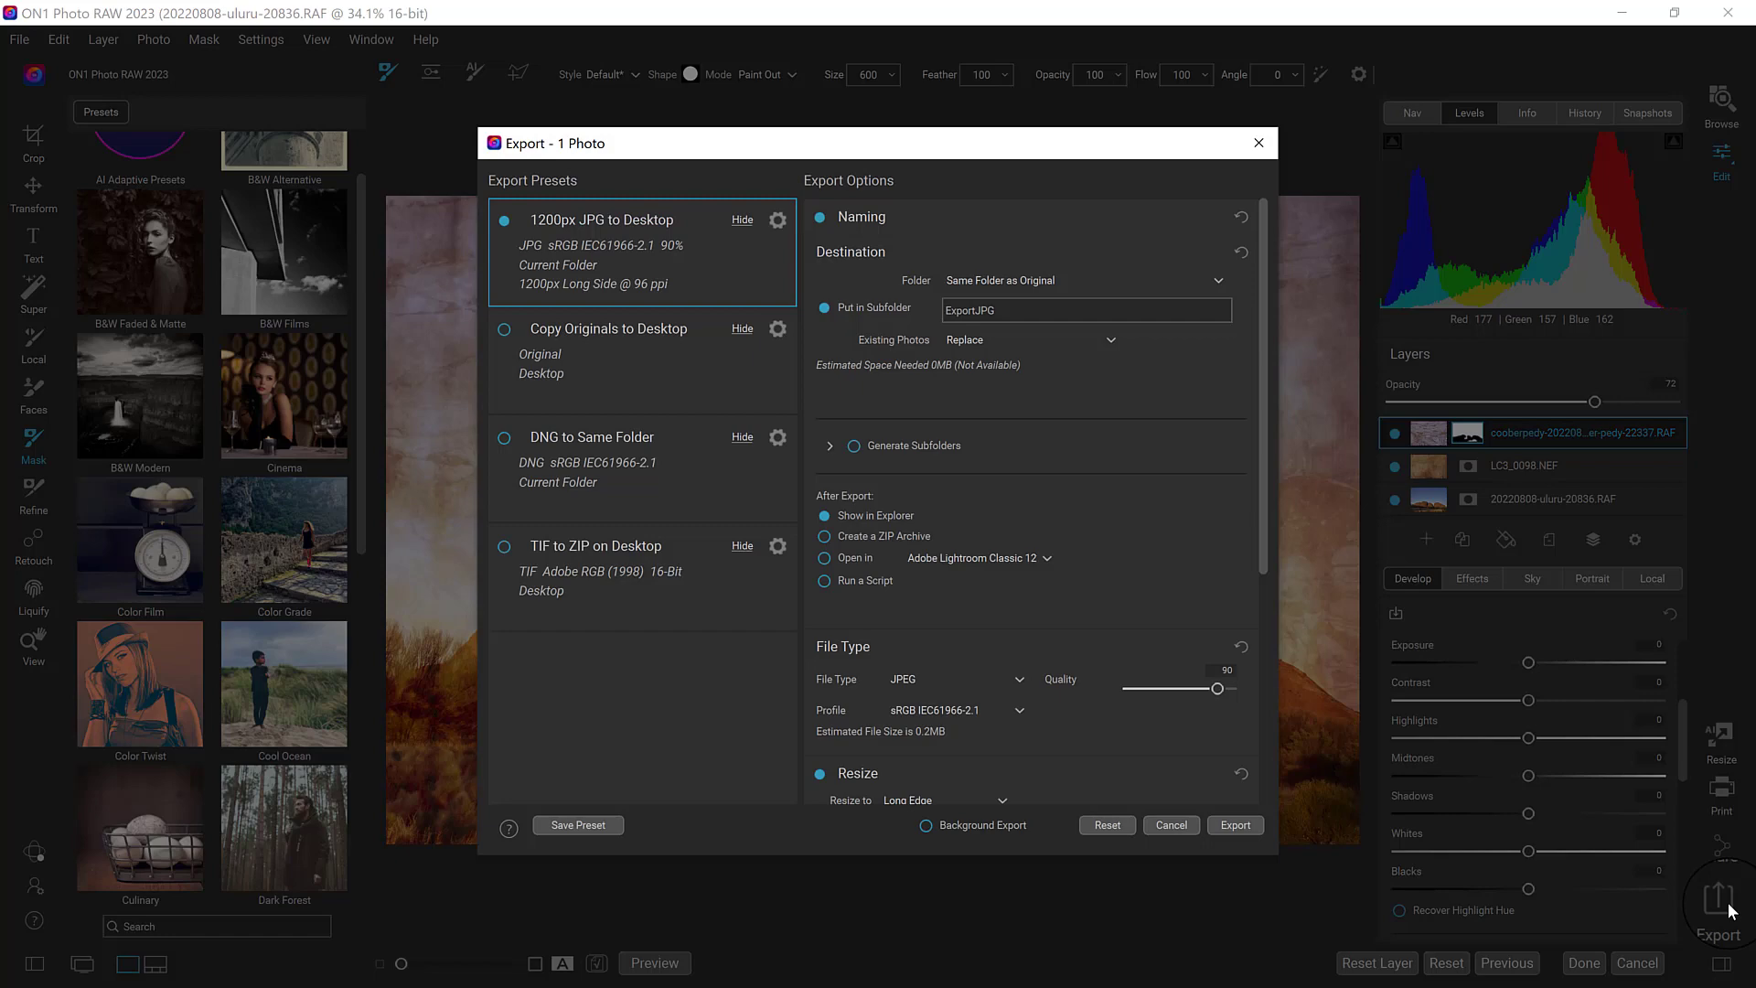
left_click(1219, 827)
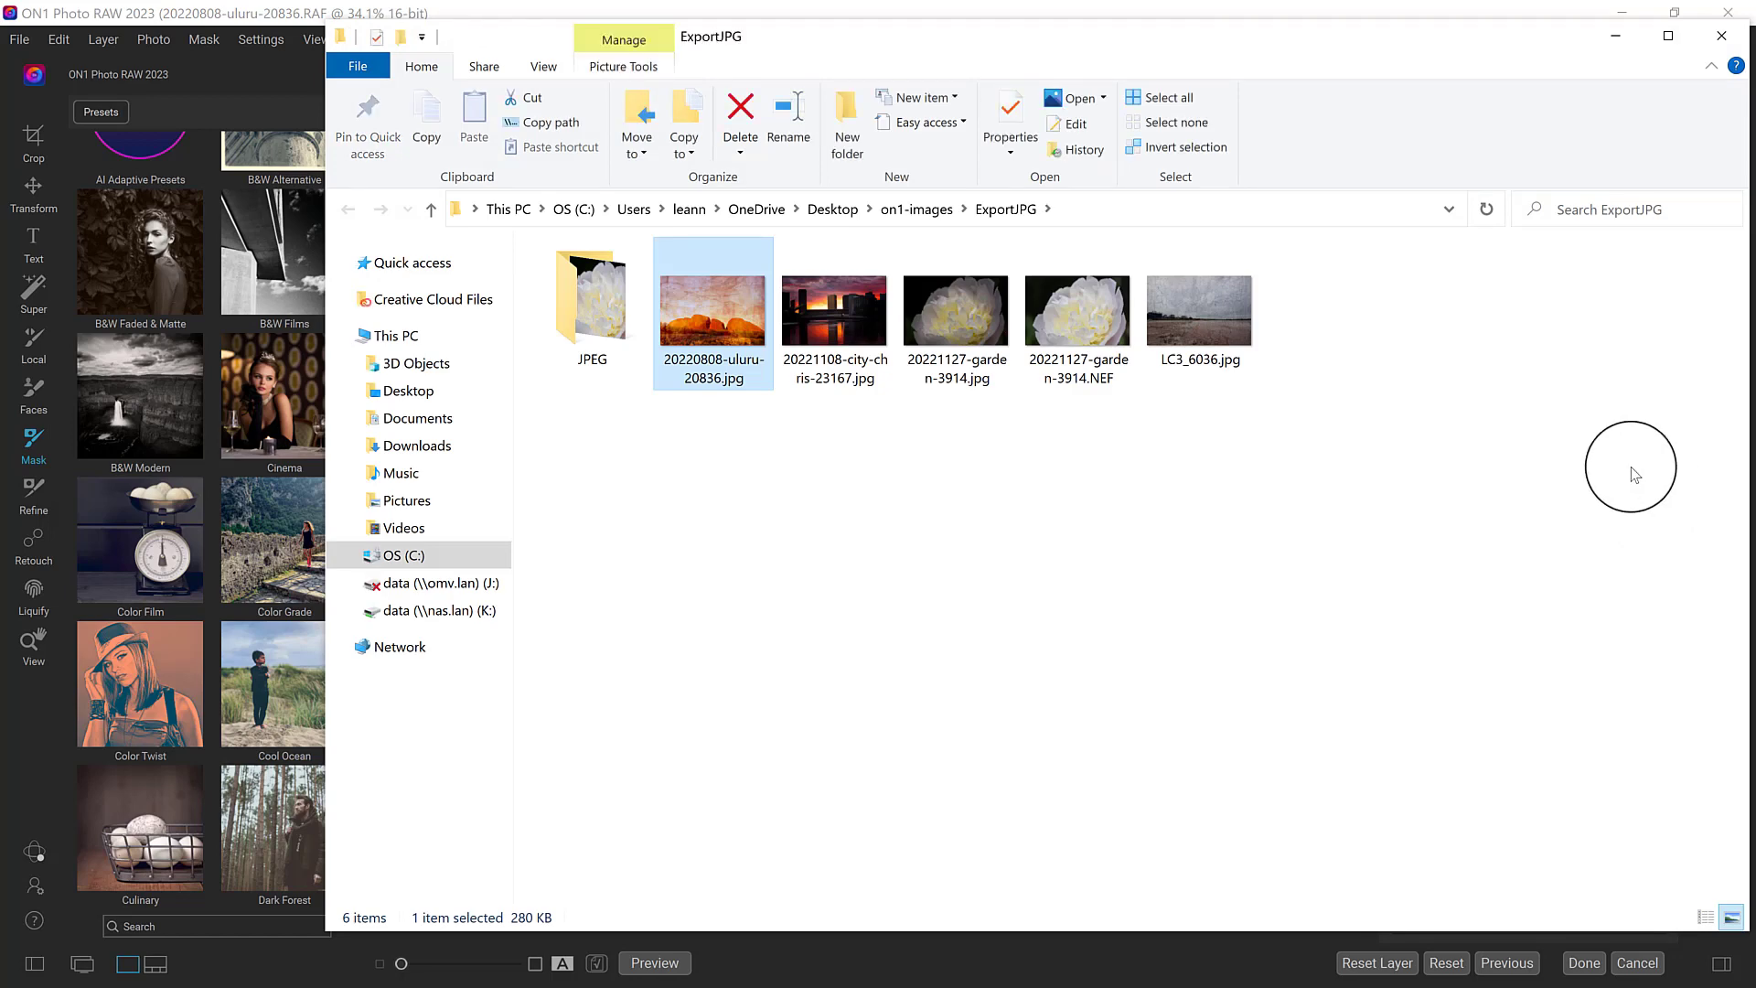
left_click(1721, 41)
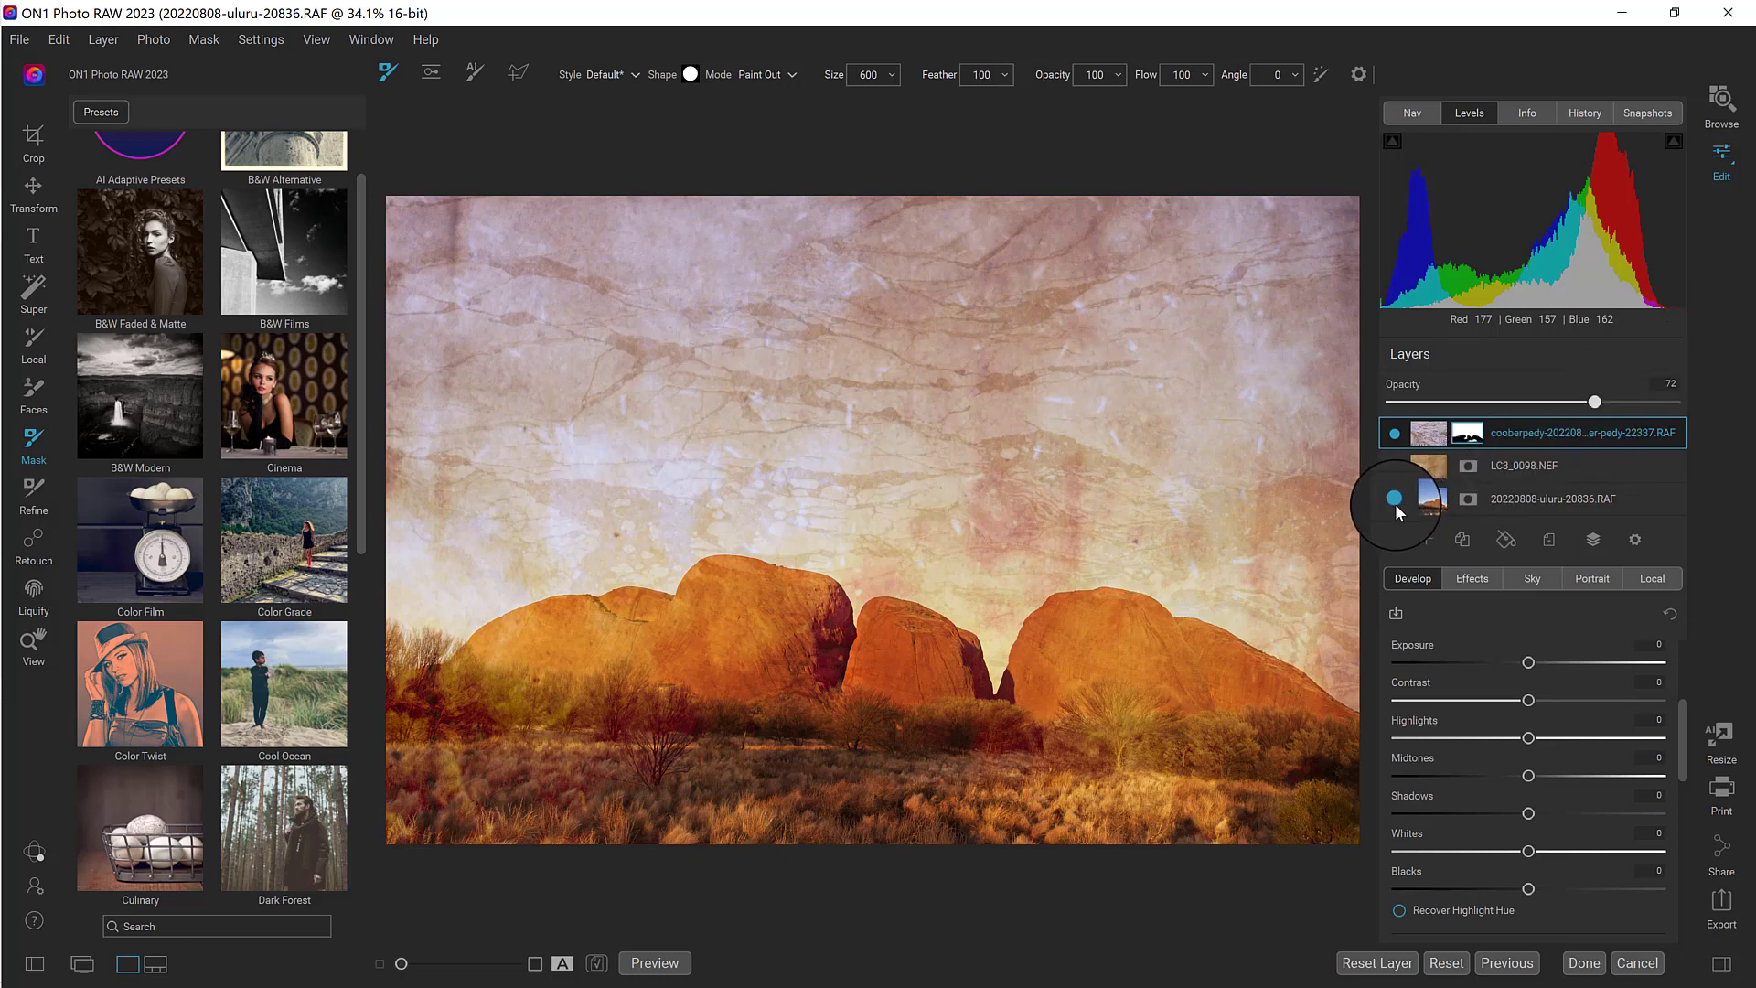
Step: Toggle the visibility of the base photo and the two texture layers to compare the composite with and without them, ending with all layers shown
left_click(1393, 466)
left_click(1395, 500)
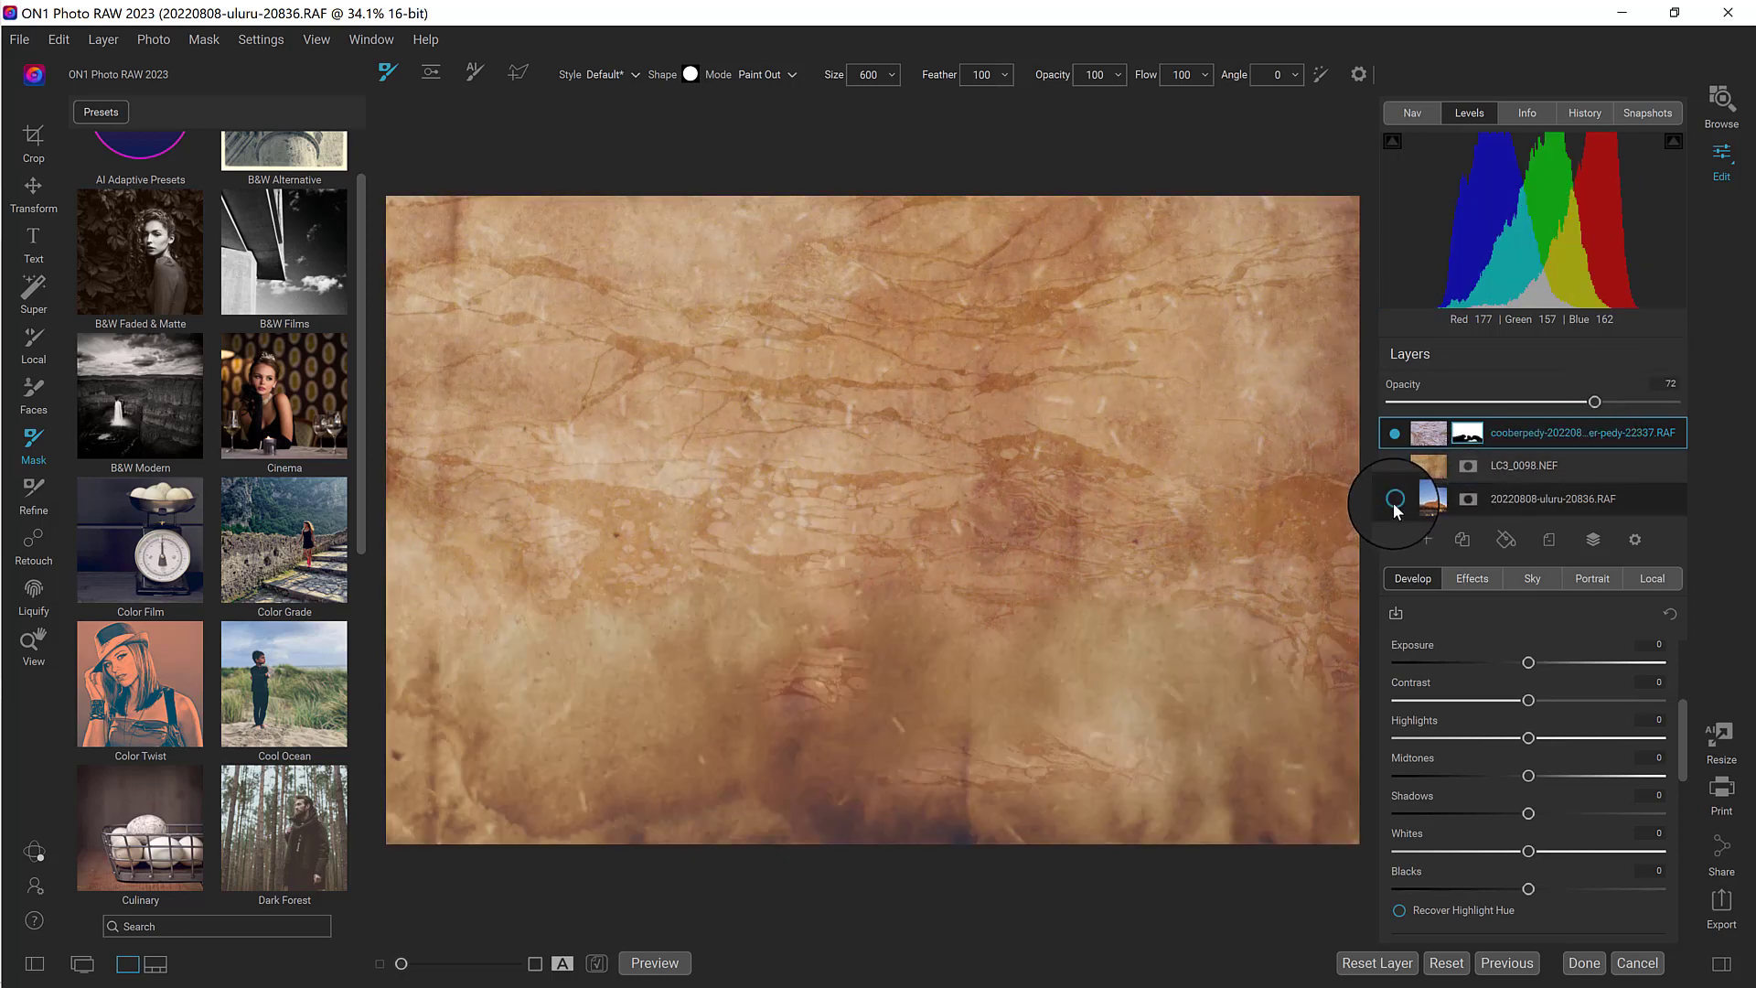
left_click(1395, 500)
left_click(1395, 500)
left_click(1395, 500)
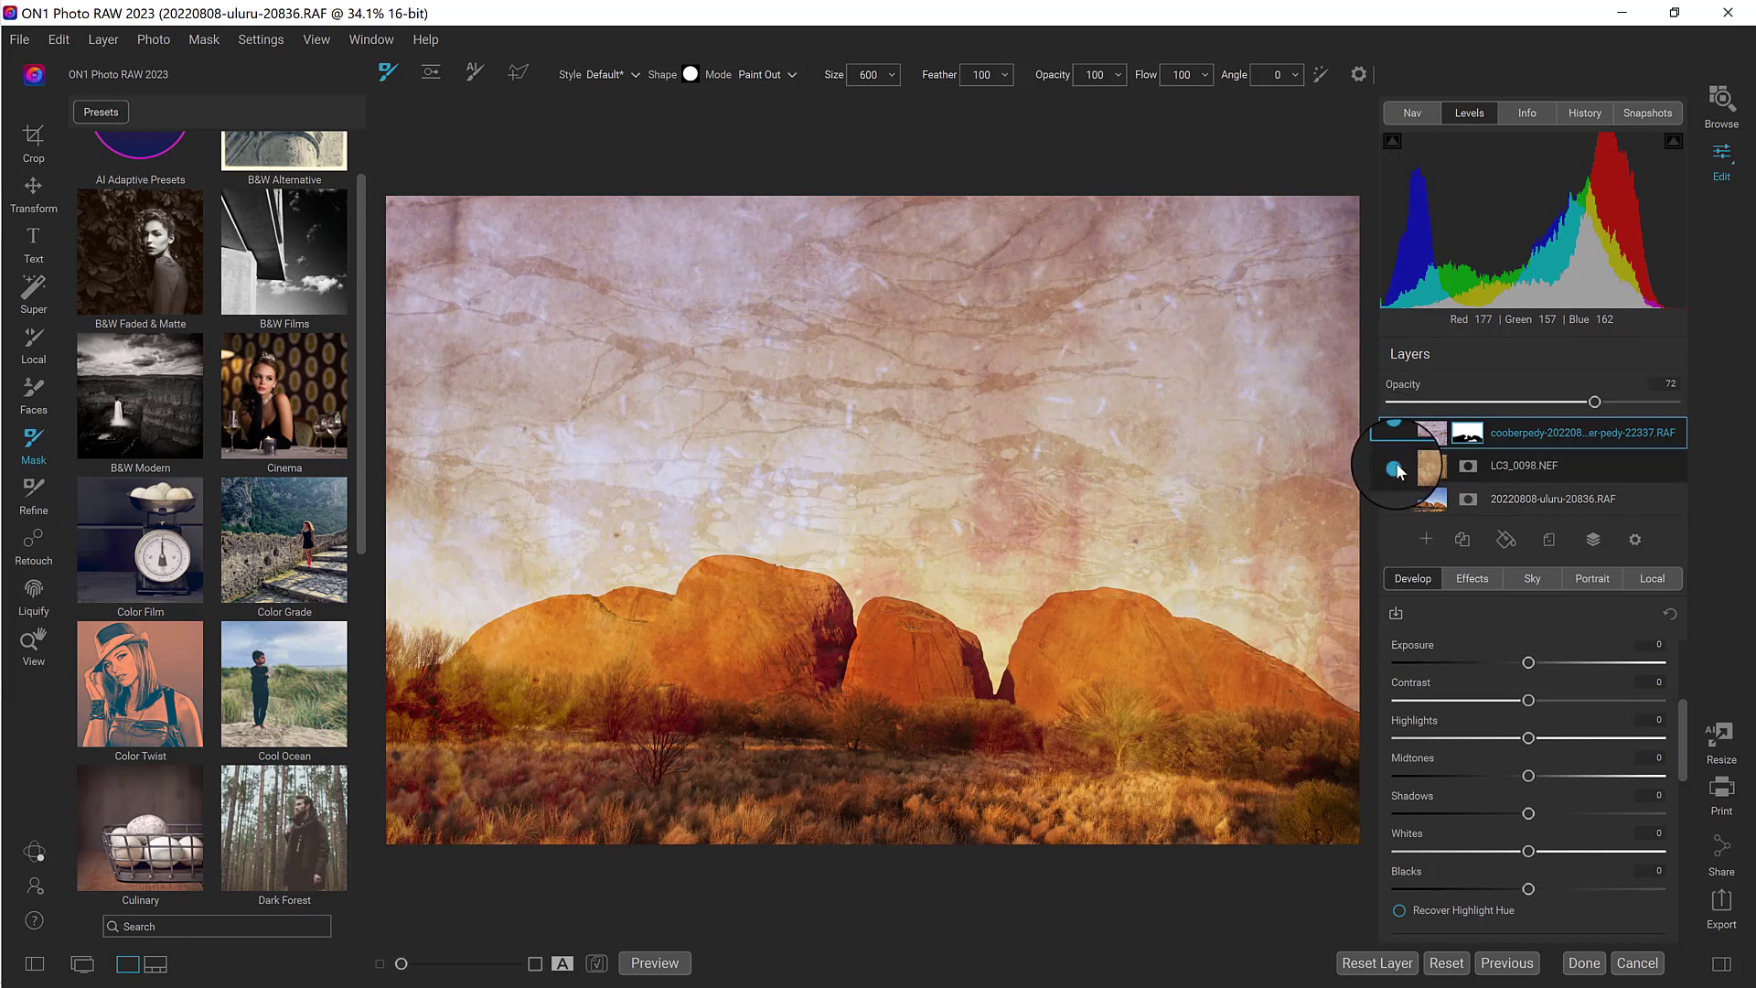
left_click(1395, 469)
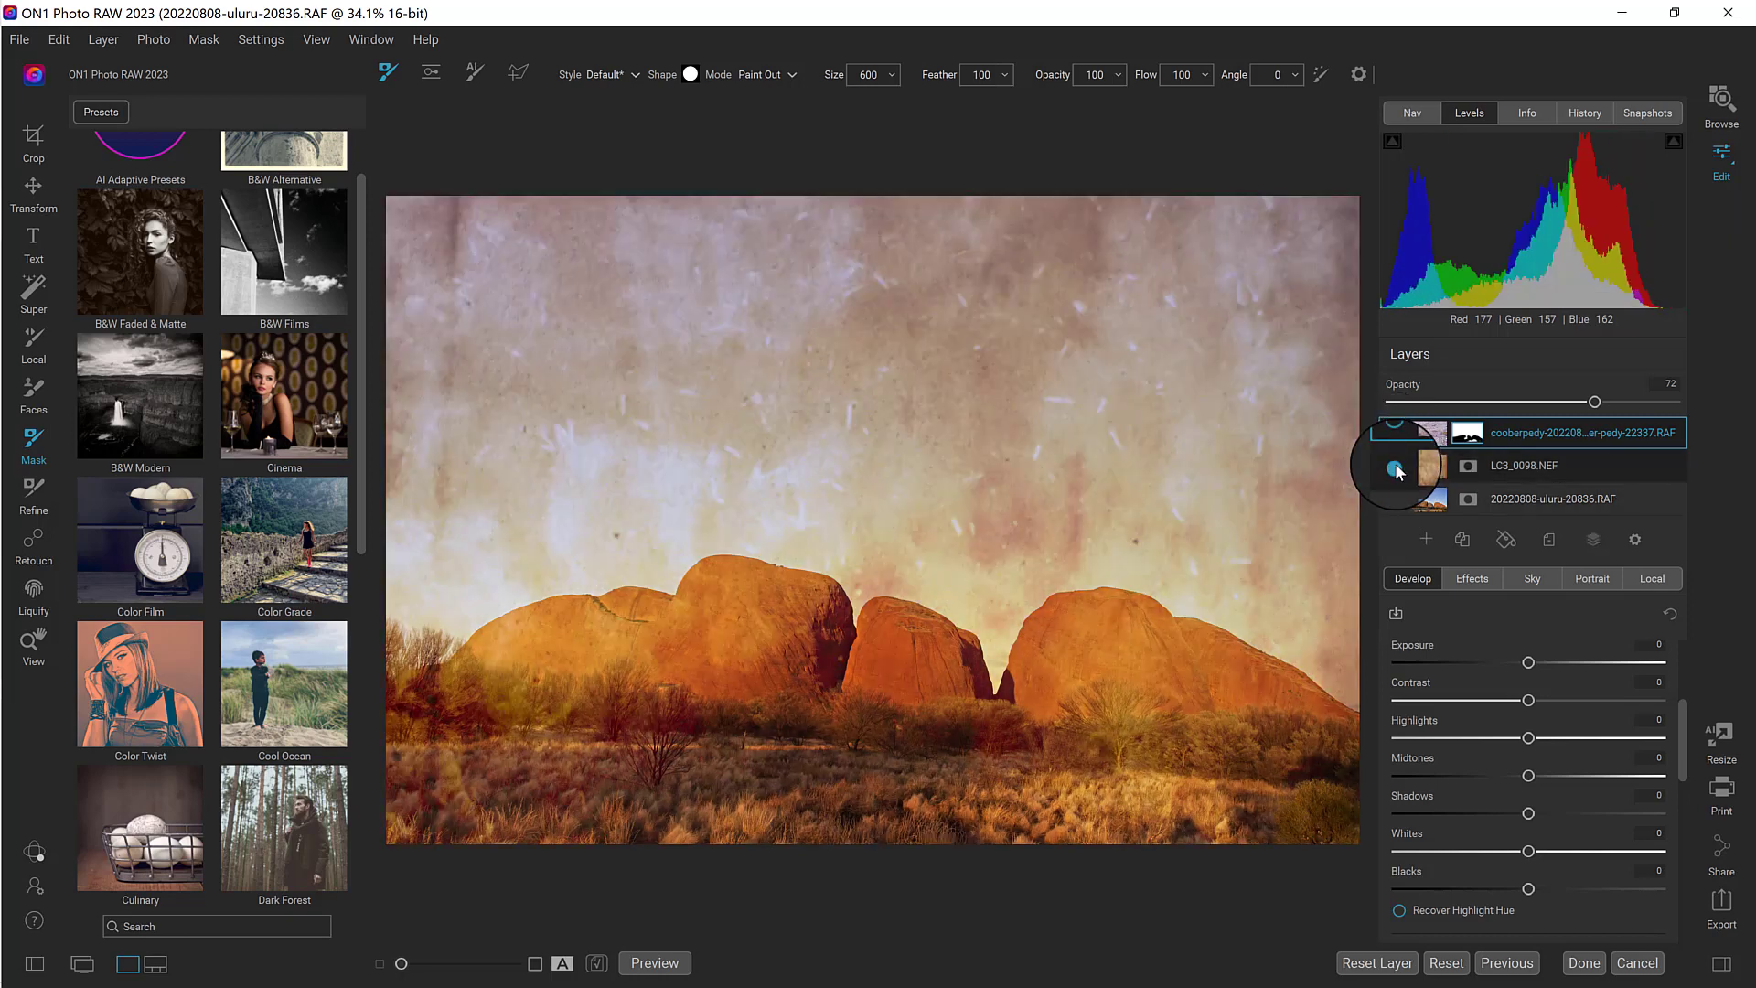
left_click(1395, 468)
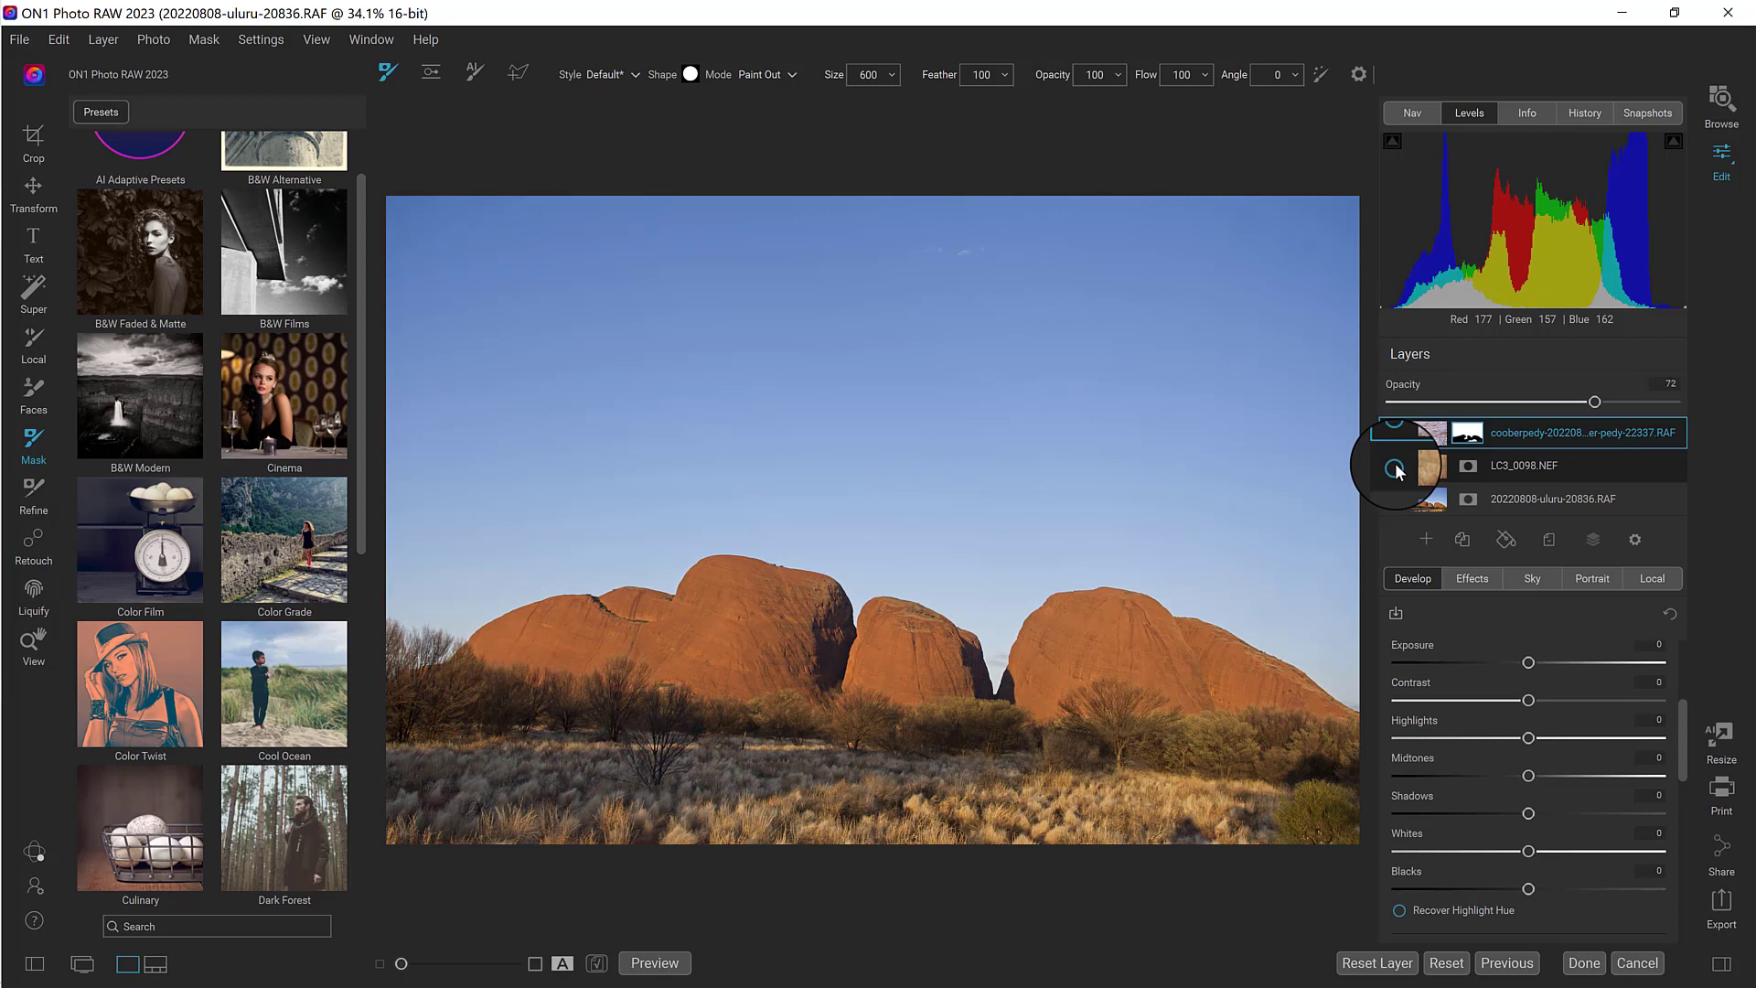
left_click(1395, 436)
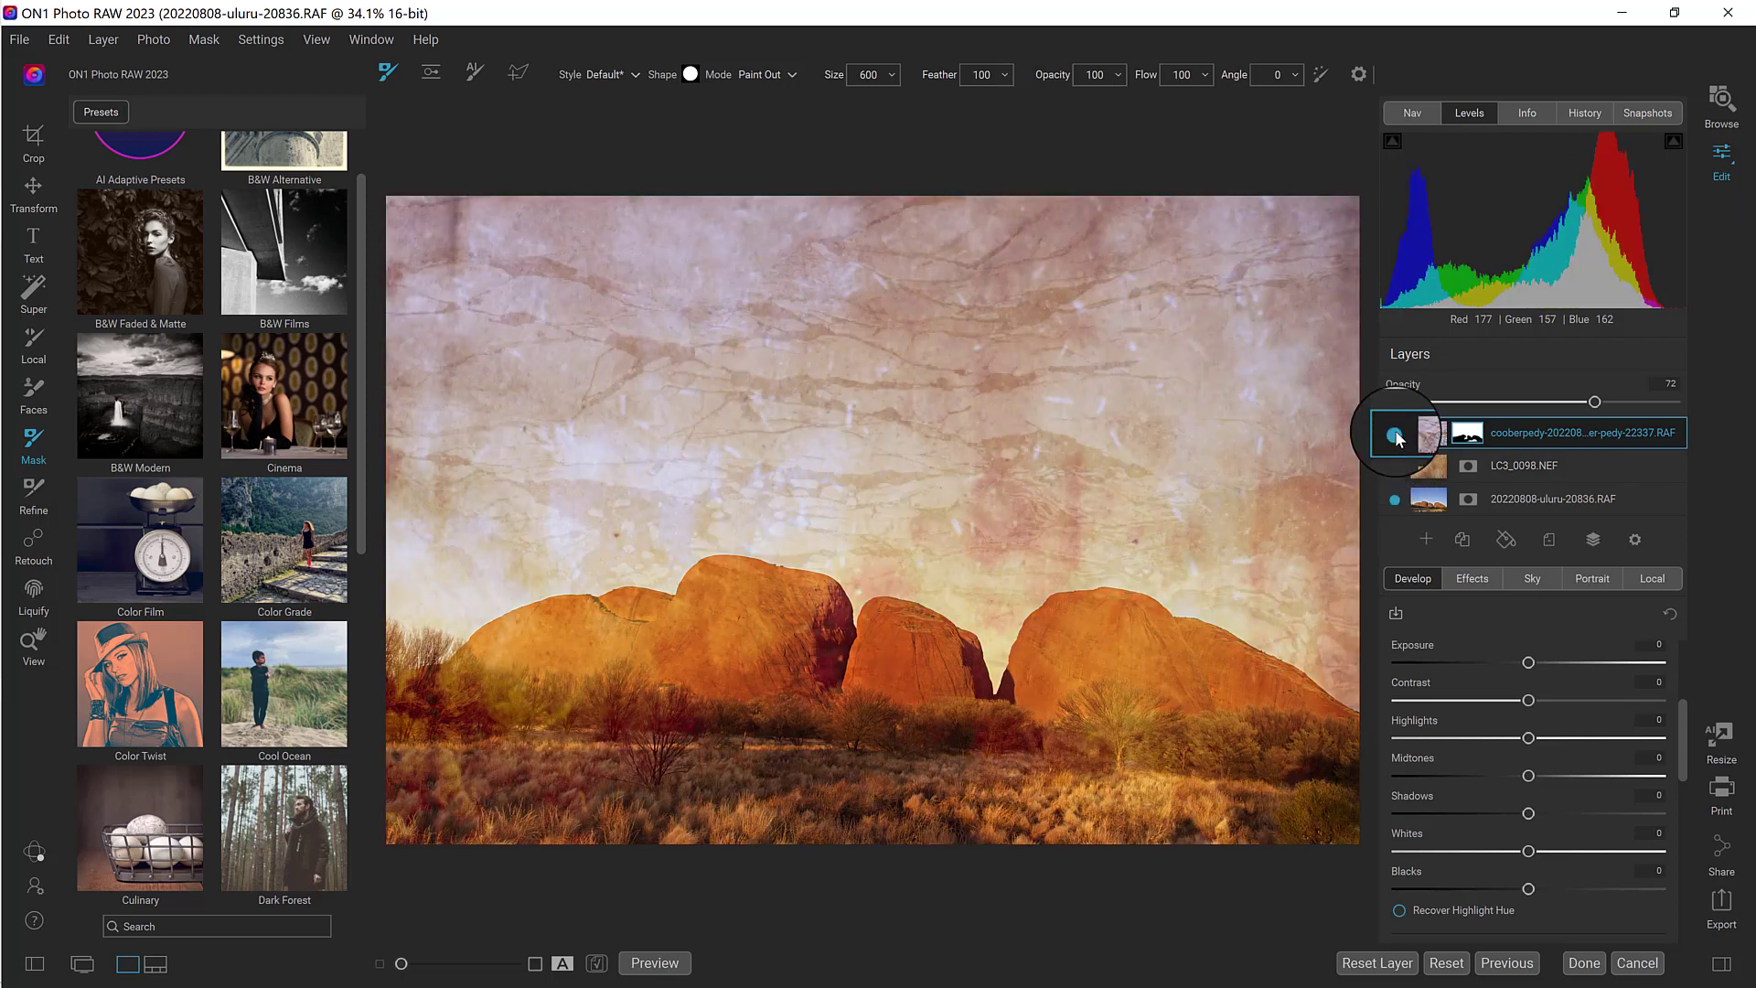
Step: Finish editing the layered red rocks composite and return to browsing the on1-images folder
left_click(1586, 964)
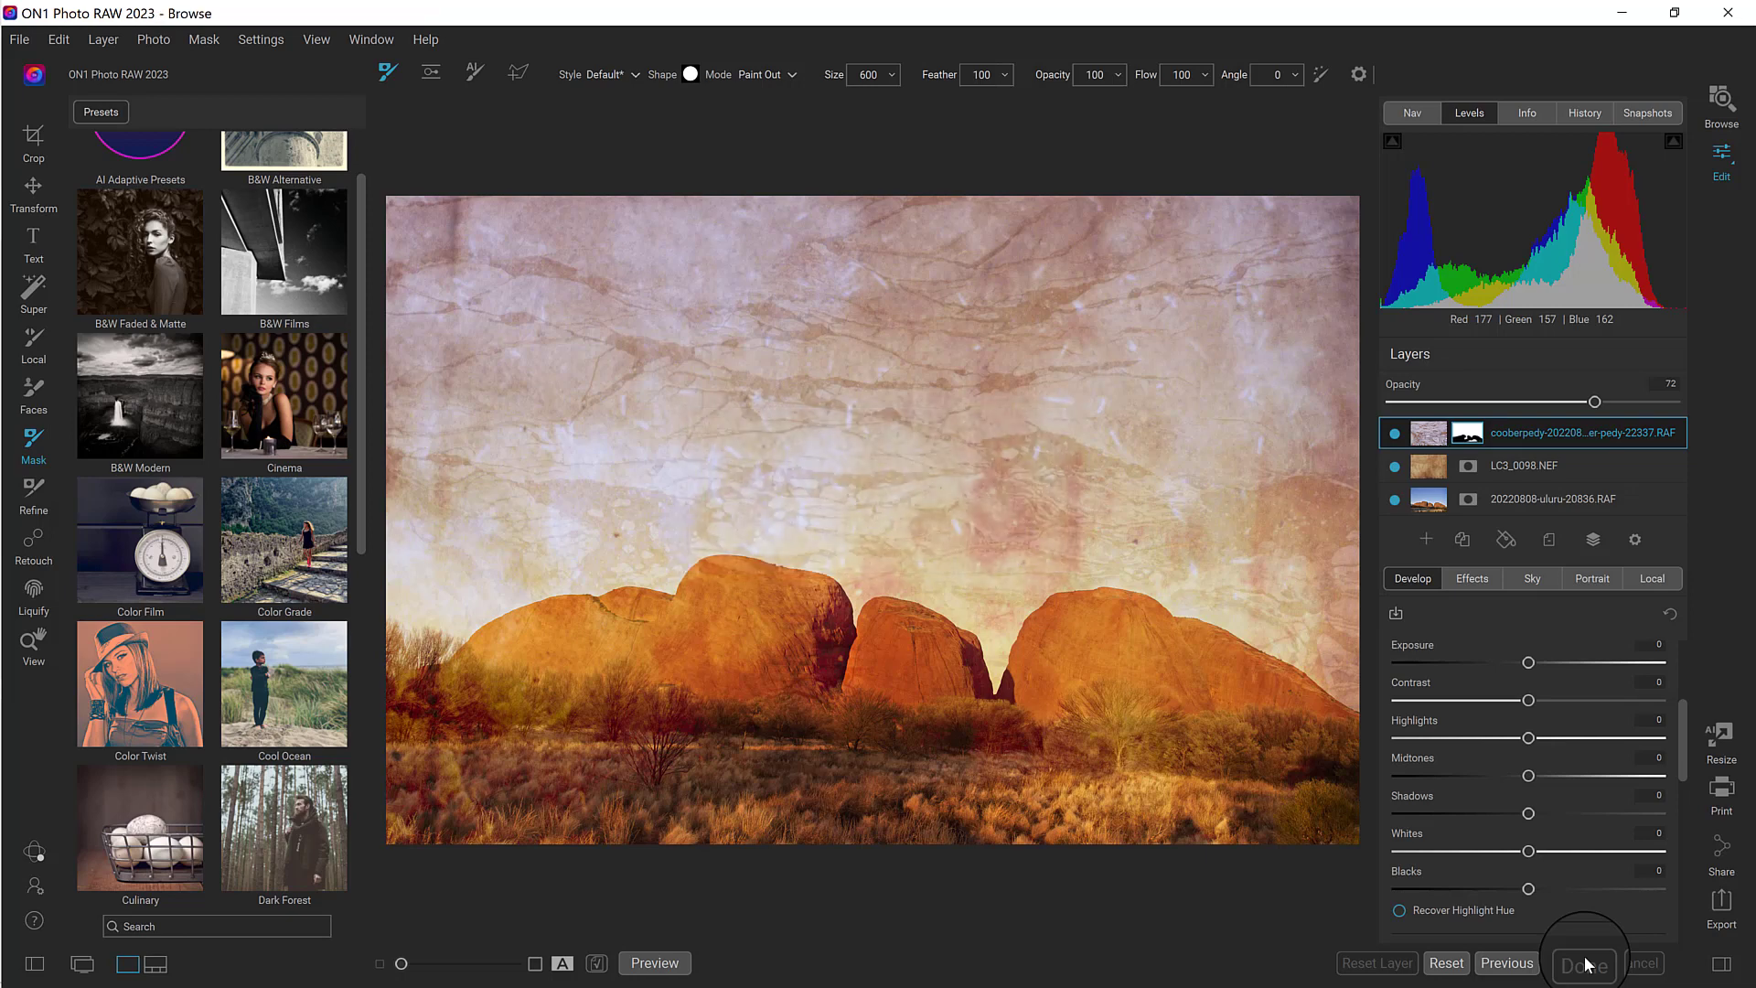
left_click(1585, 965)
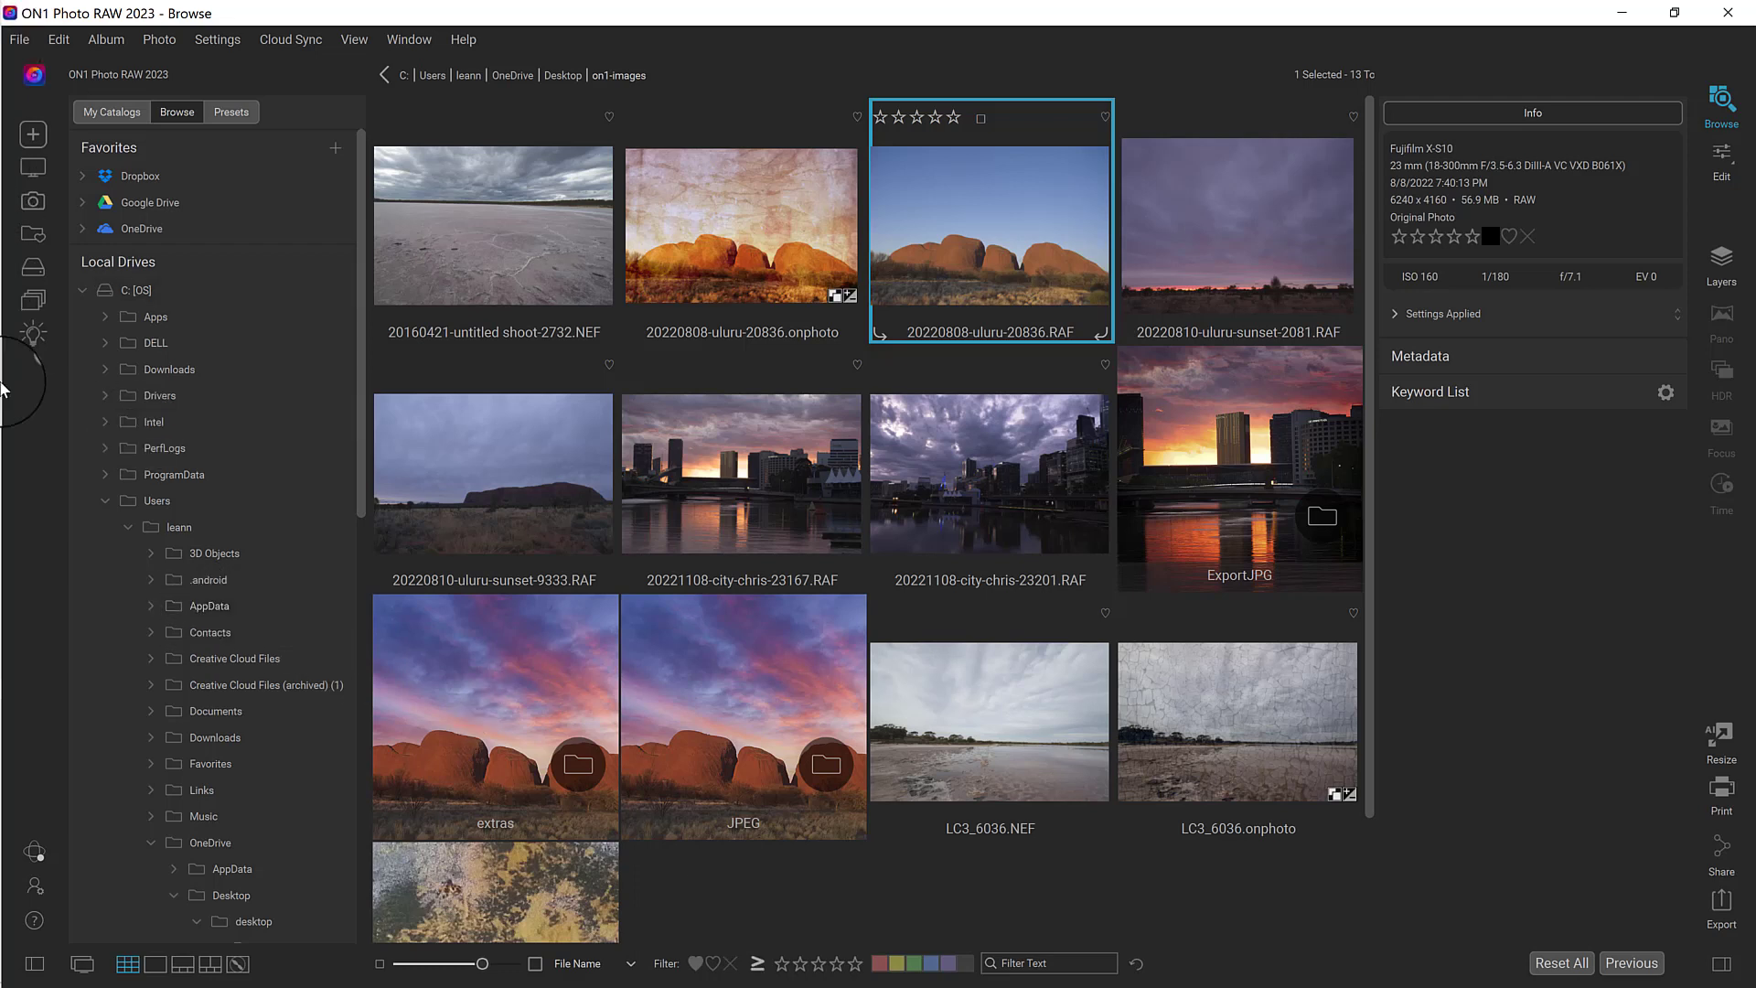
Step: Switch to Adobe Bridge and open the ExportJPG folder inside on1-images on the desktop
mouse_move(2, 379)
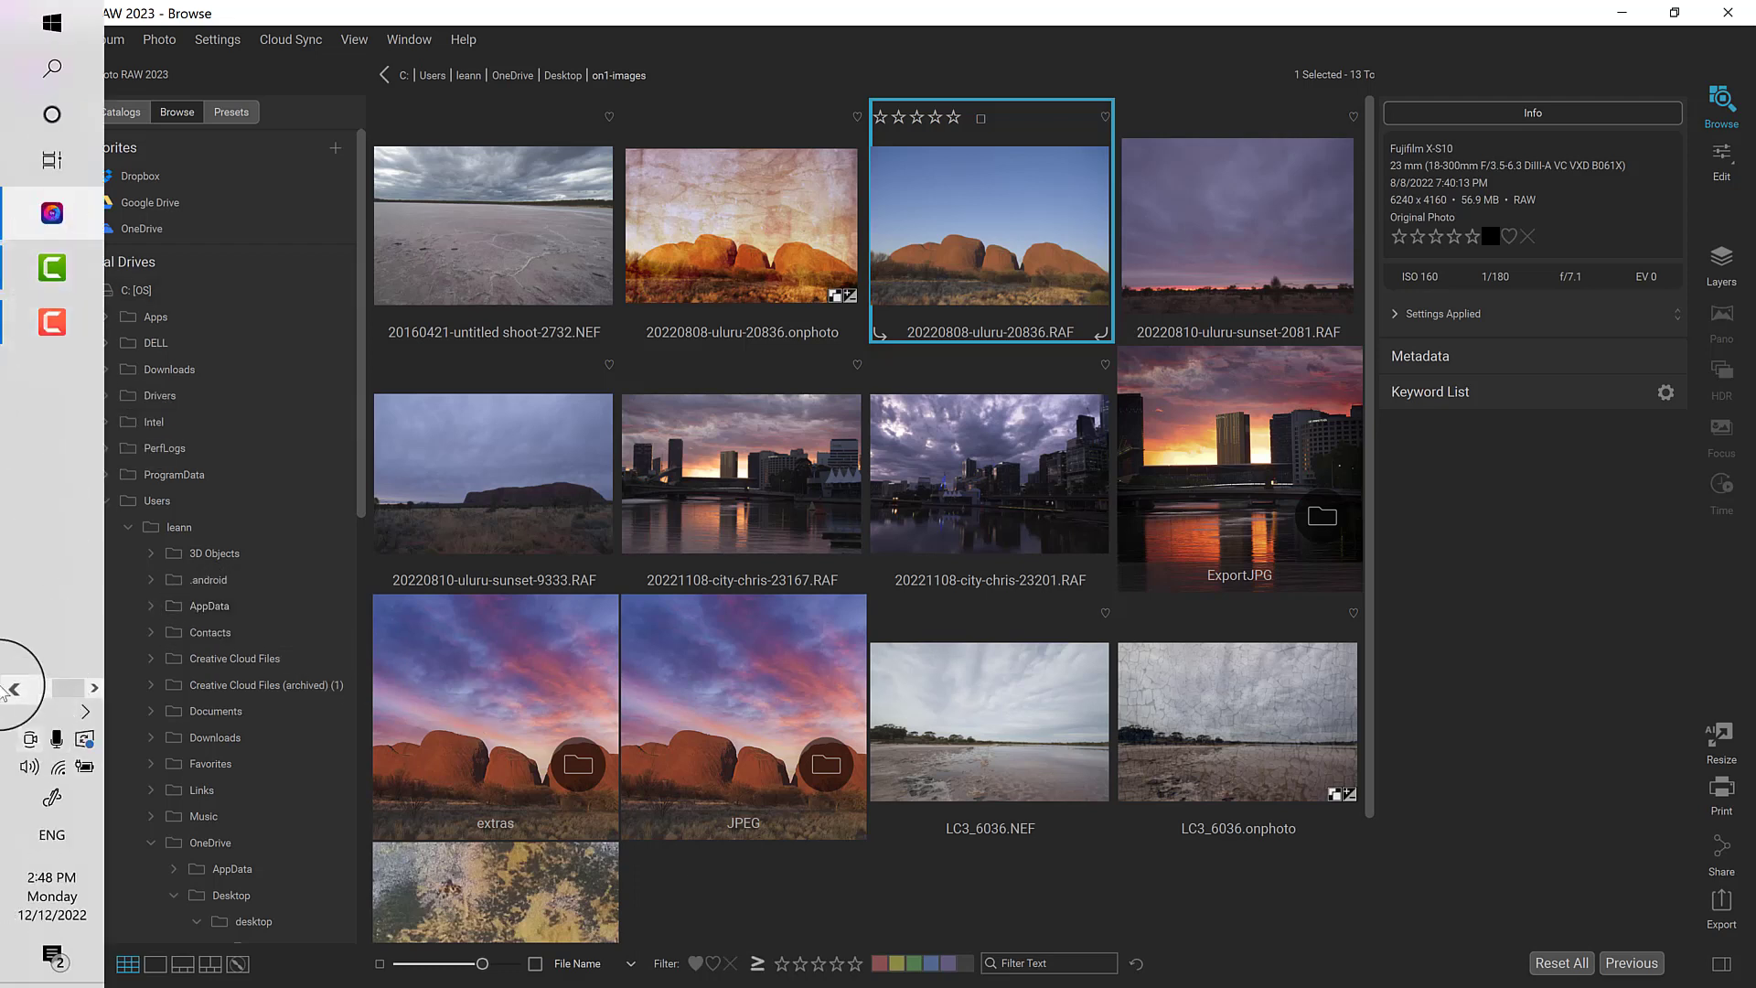
left_click(9, 688)
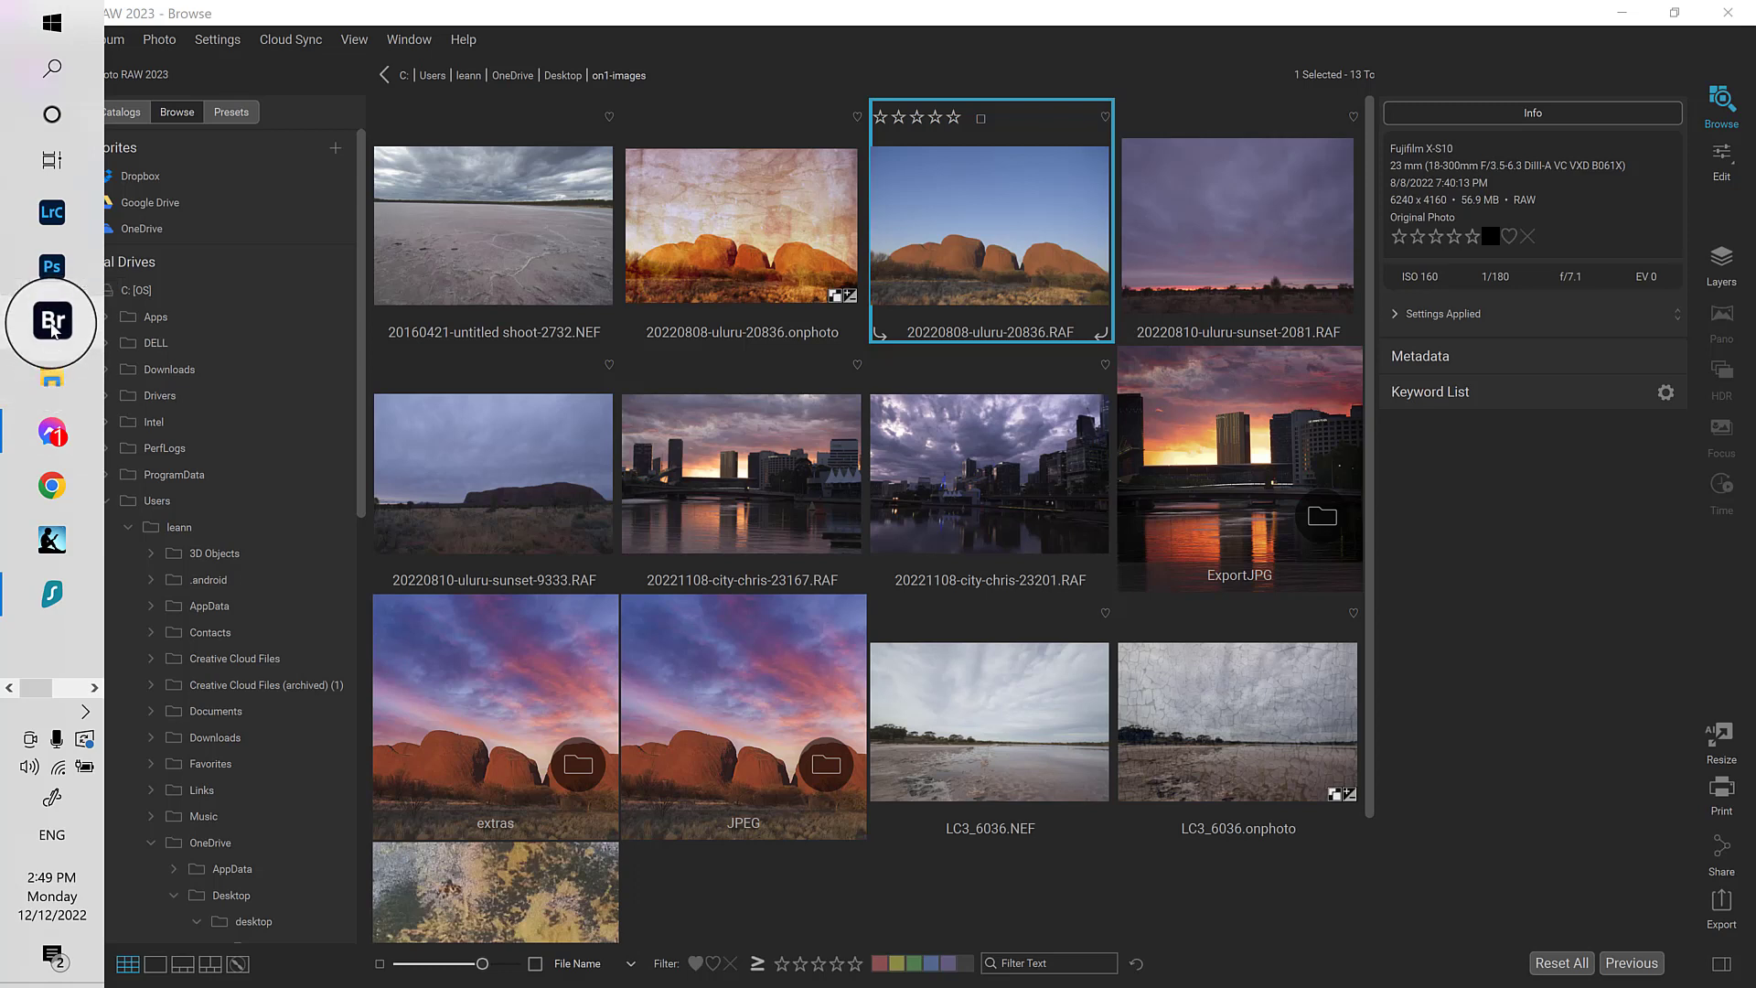
left_click(53, 329)
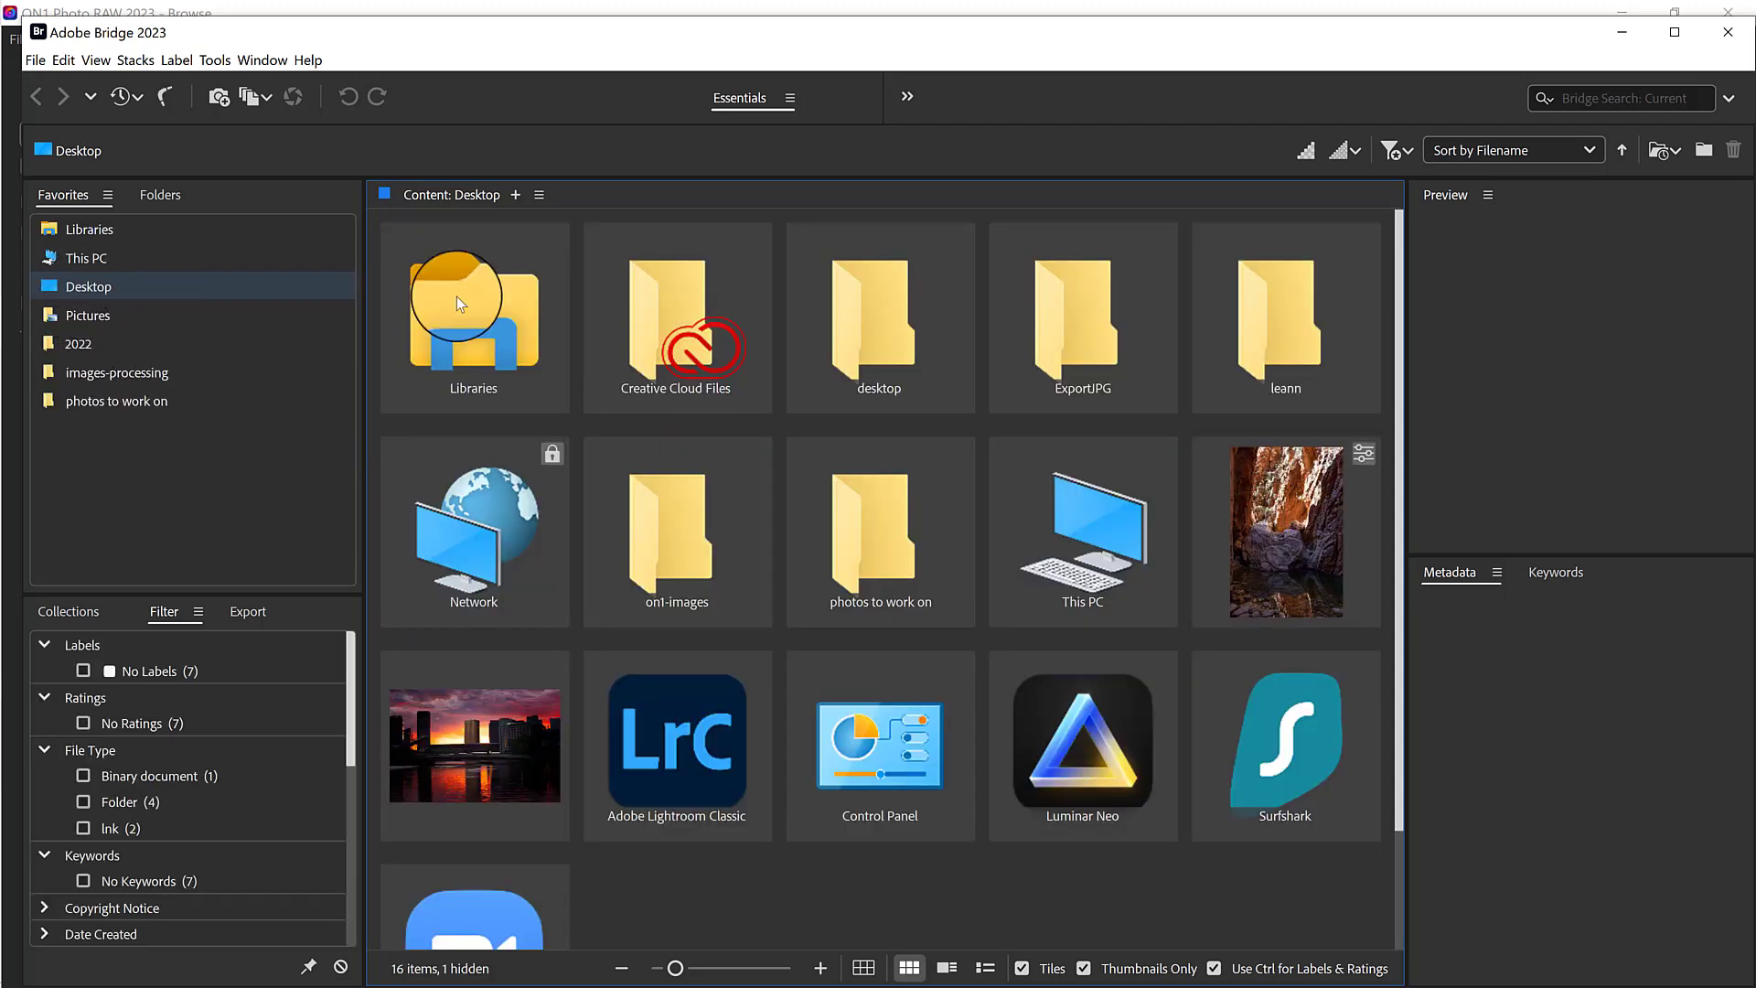
double_click(711, 560)
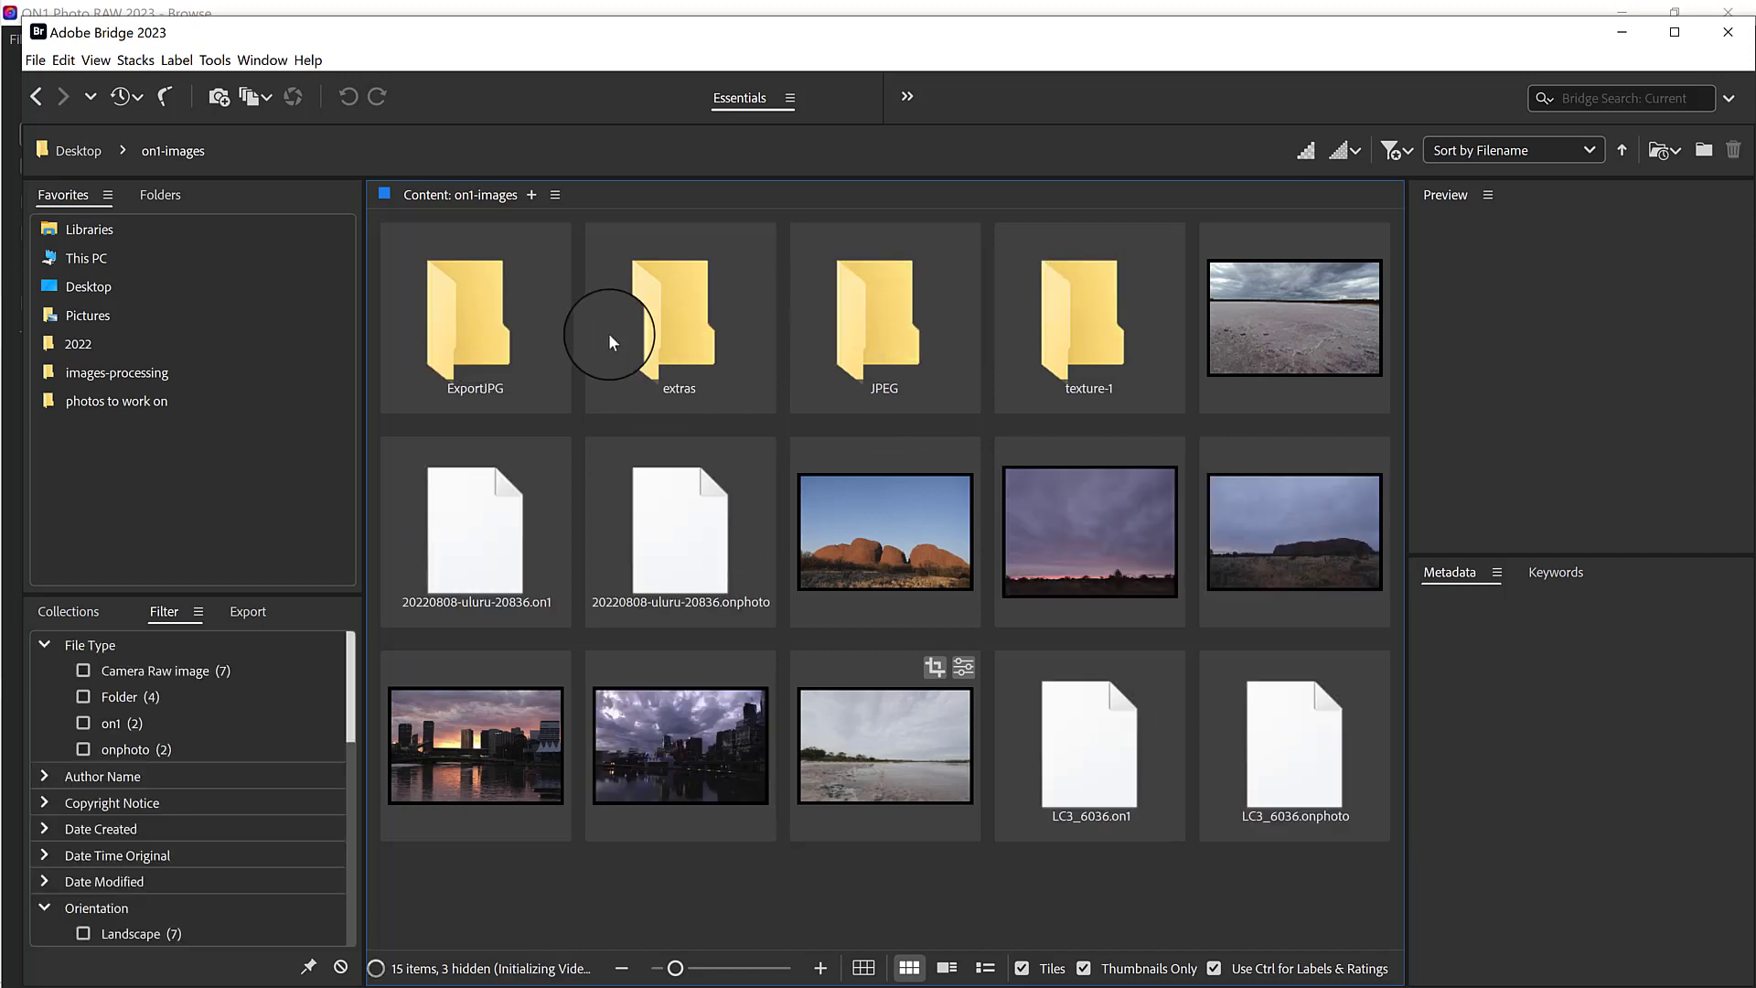
left_click(483, 311)
double_click(483, 311)
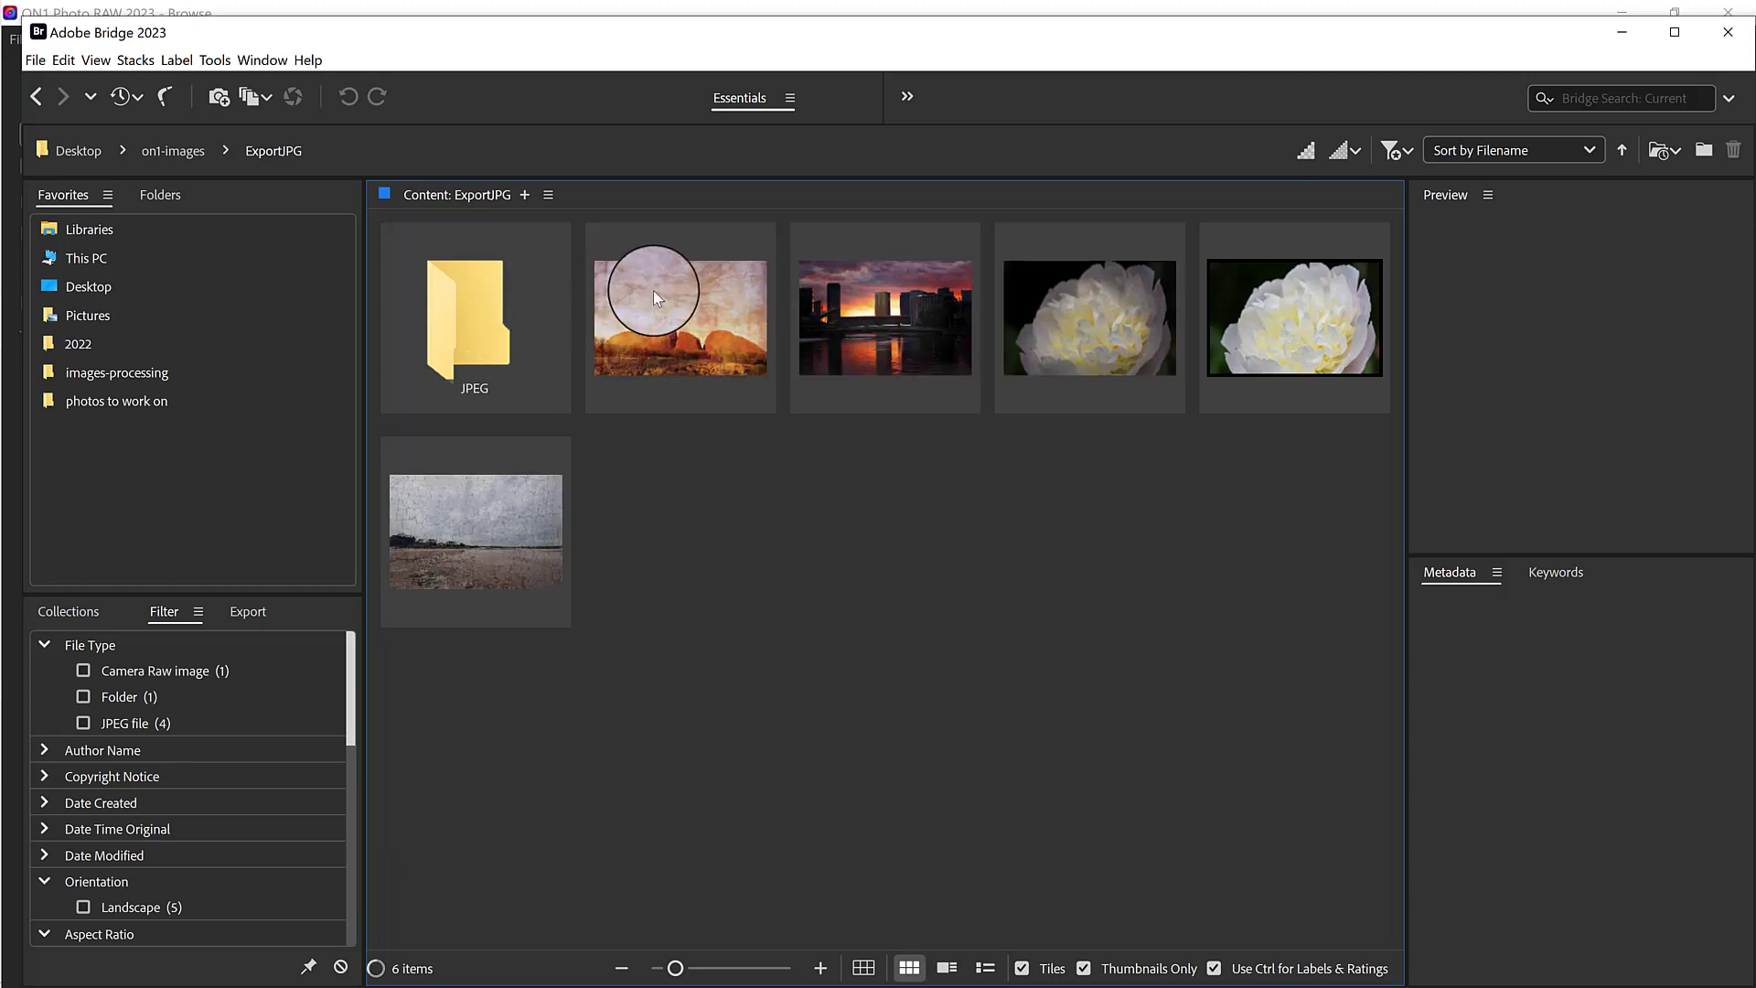
Step: Transfer 20220808-uluru-20836.jpg and LC3_6036.jpg from ExportJPG into the on1-images folder and display that folder
left_click(653, 289)
left_click(491, 565, "ctrl")
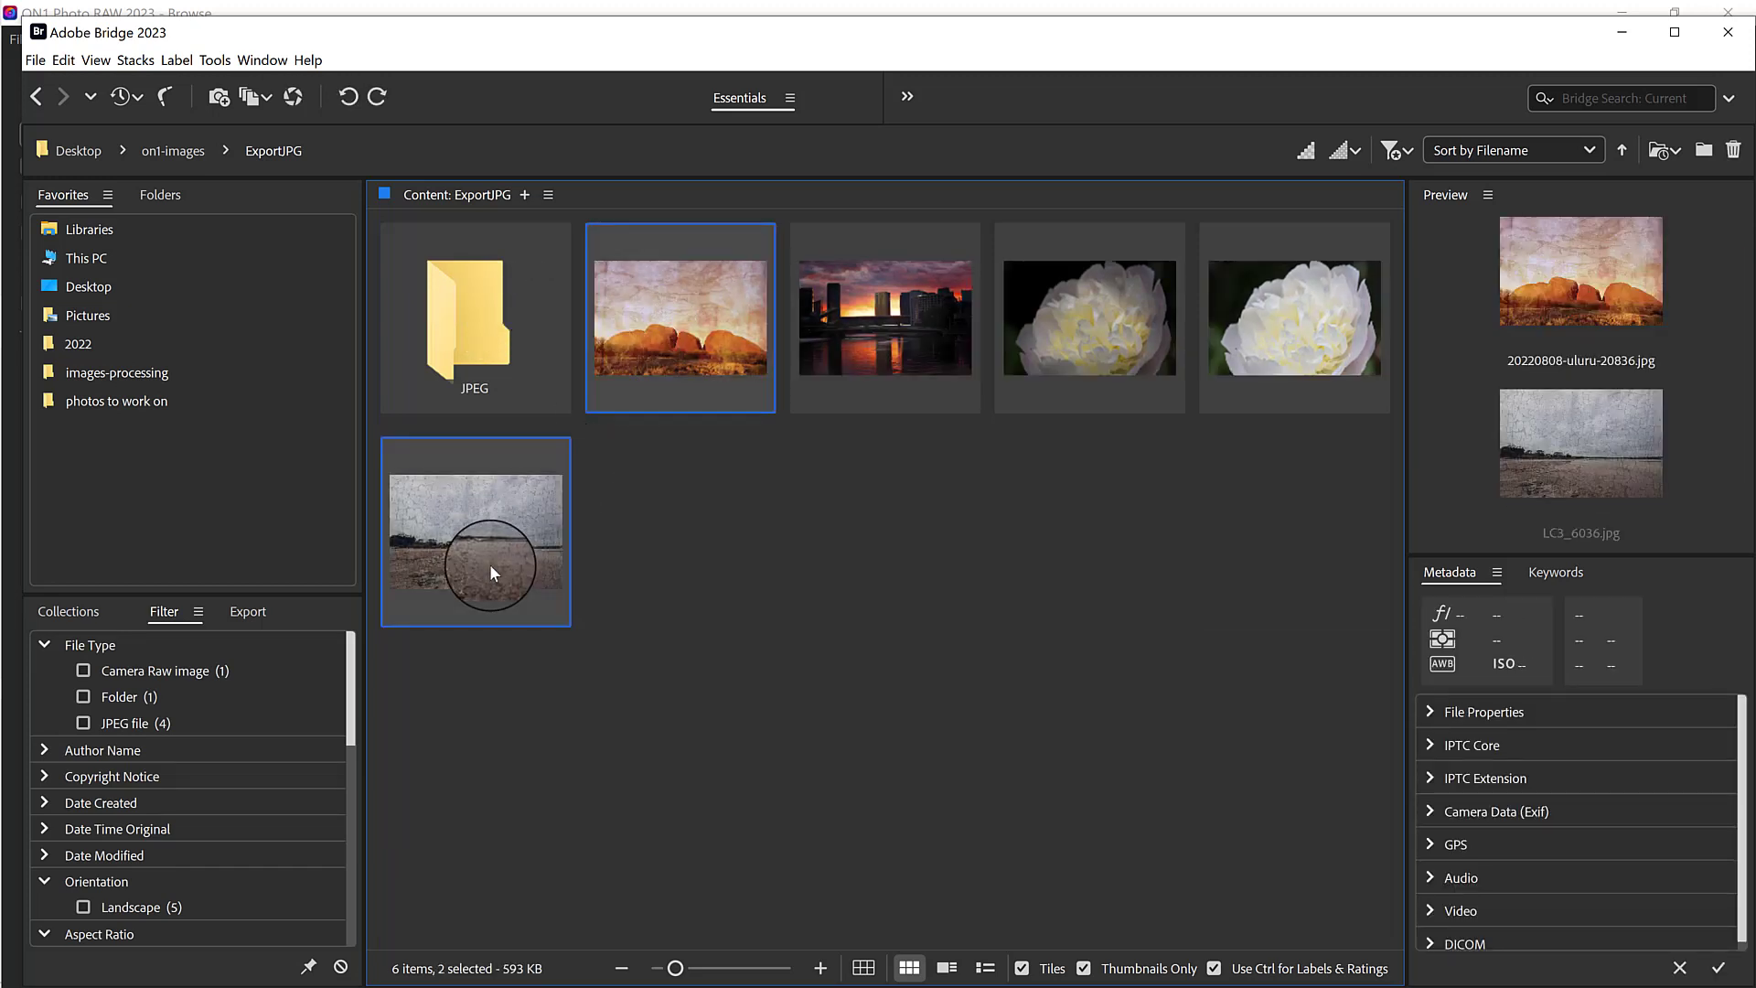
left_click(201, 165)
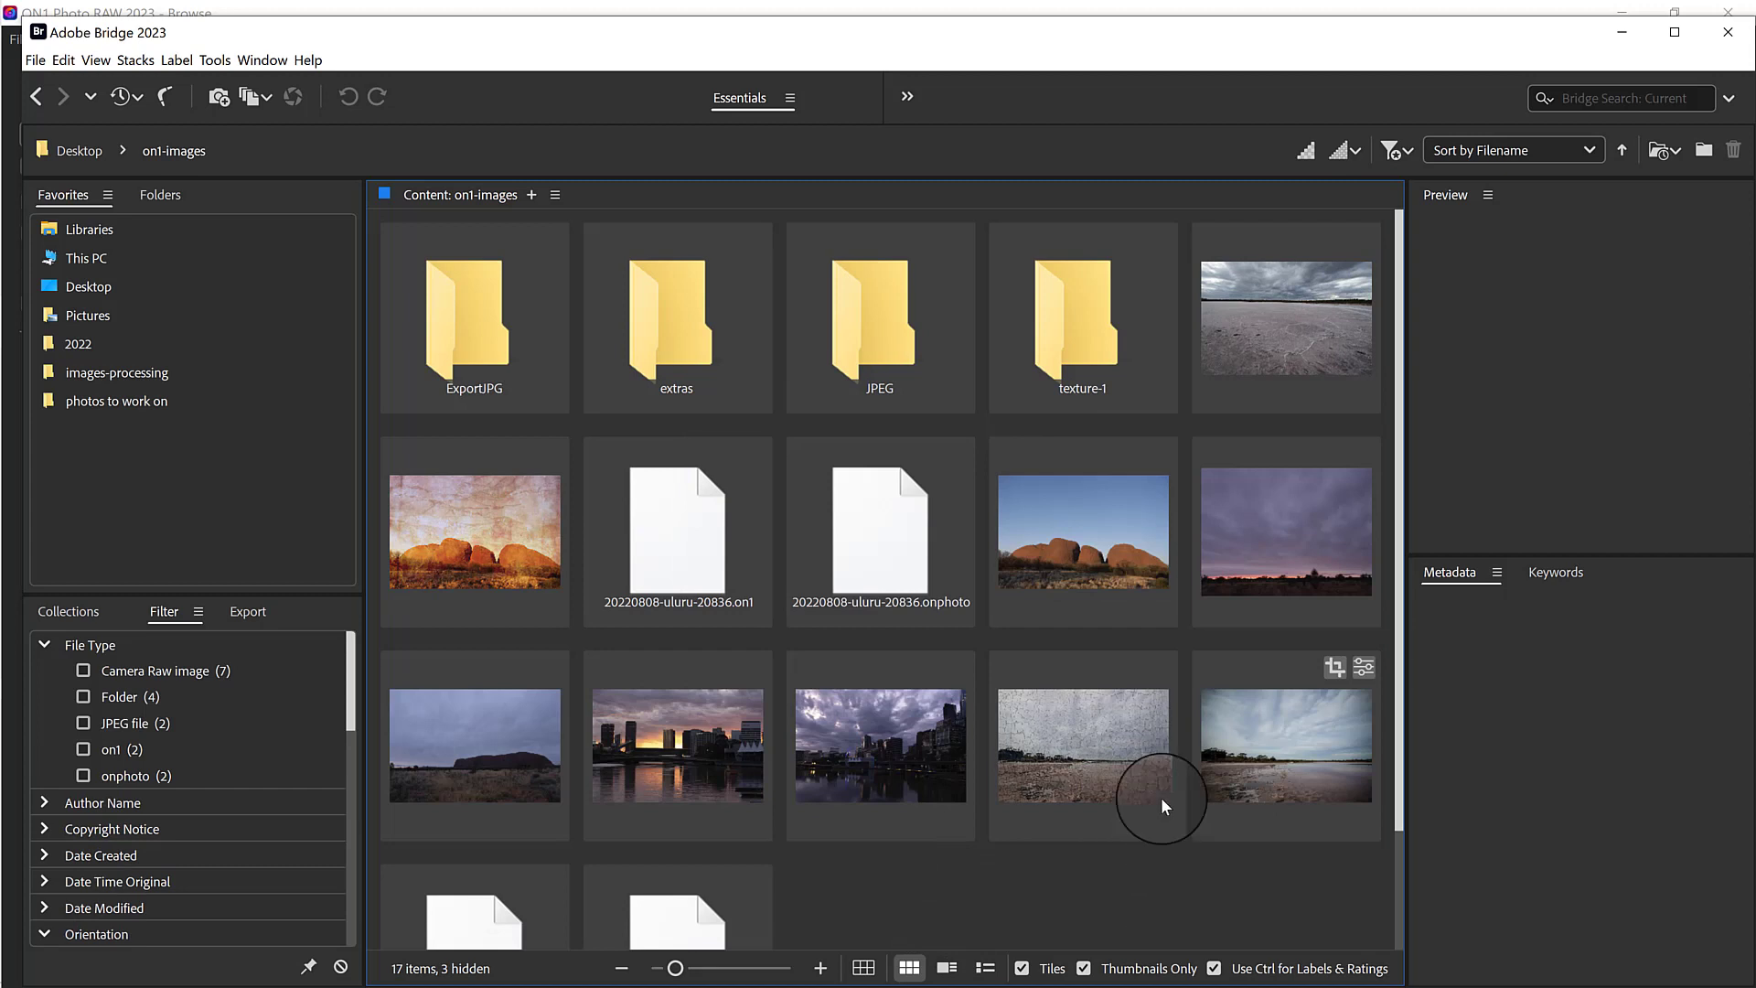
Step: Select the original and textured versions of the lake and red rocks photos and compare them in full-screen preview
left_click(1320, 734)
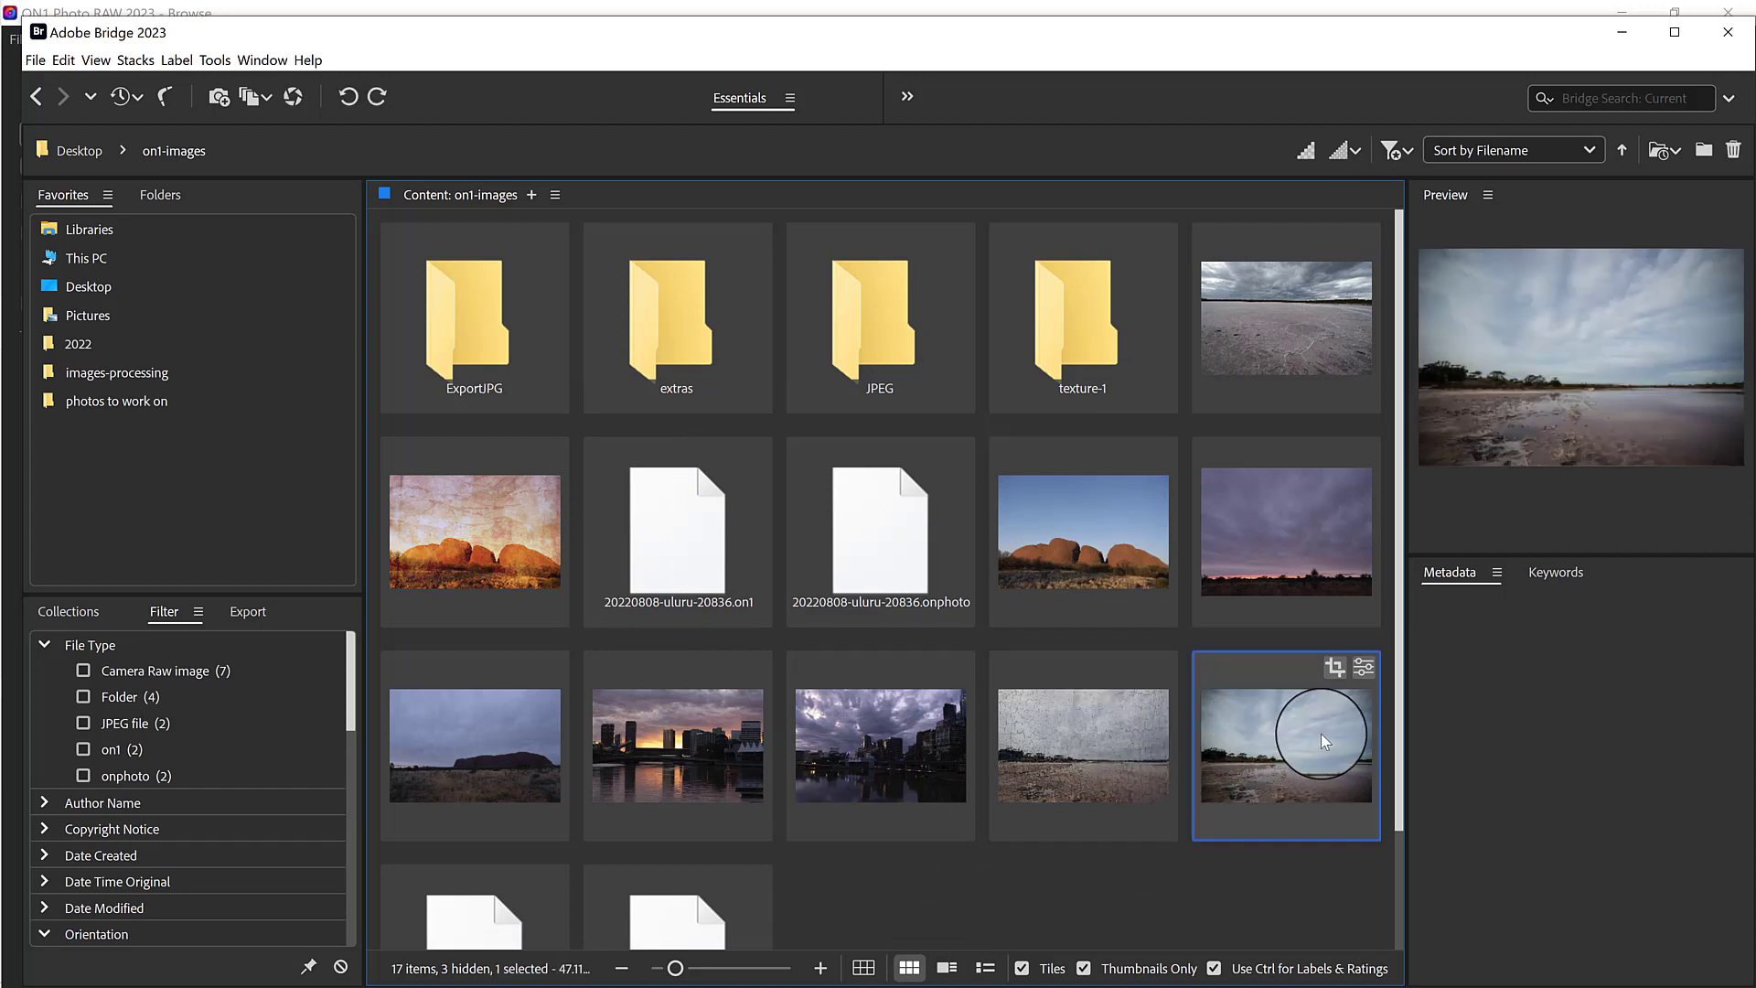
left_click(1125, 751, "ctrl")
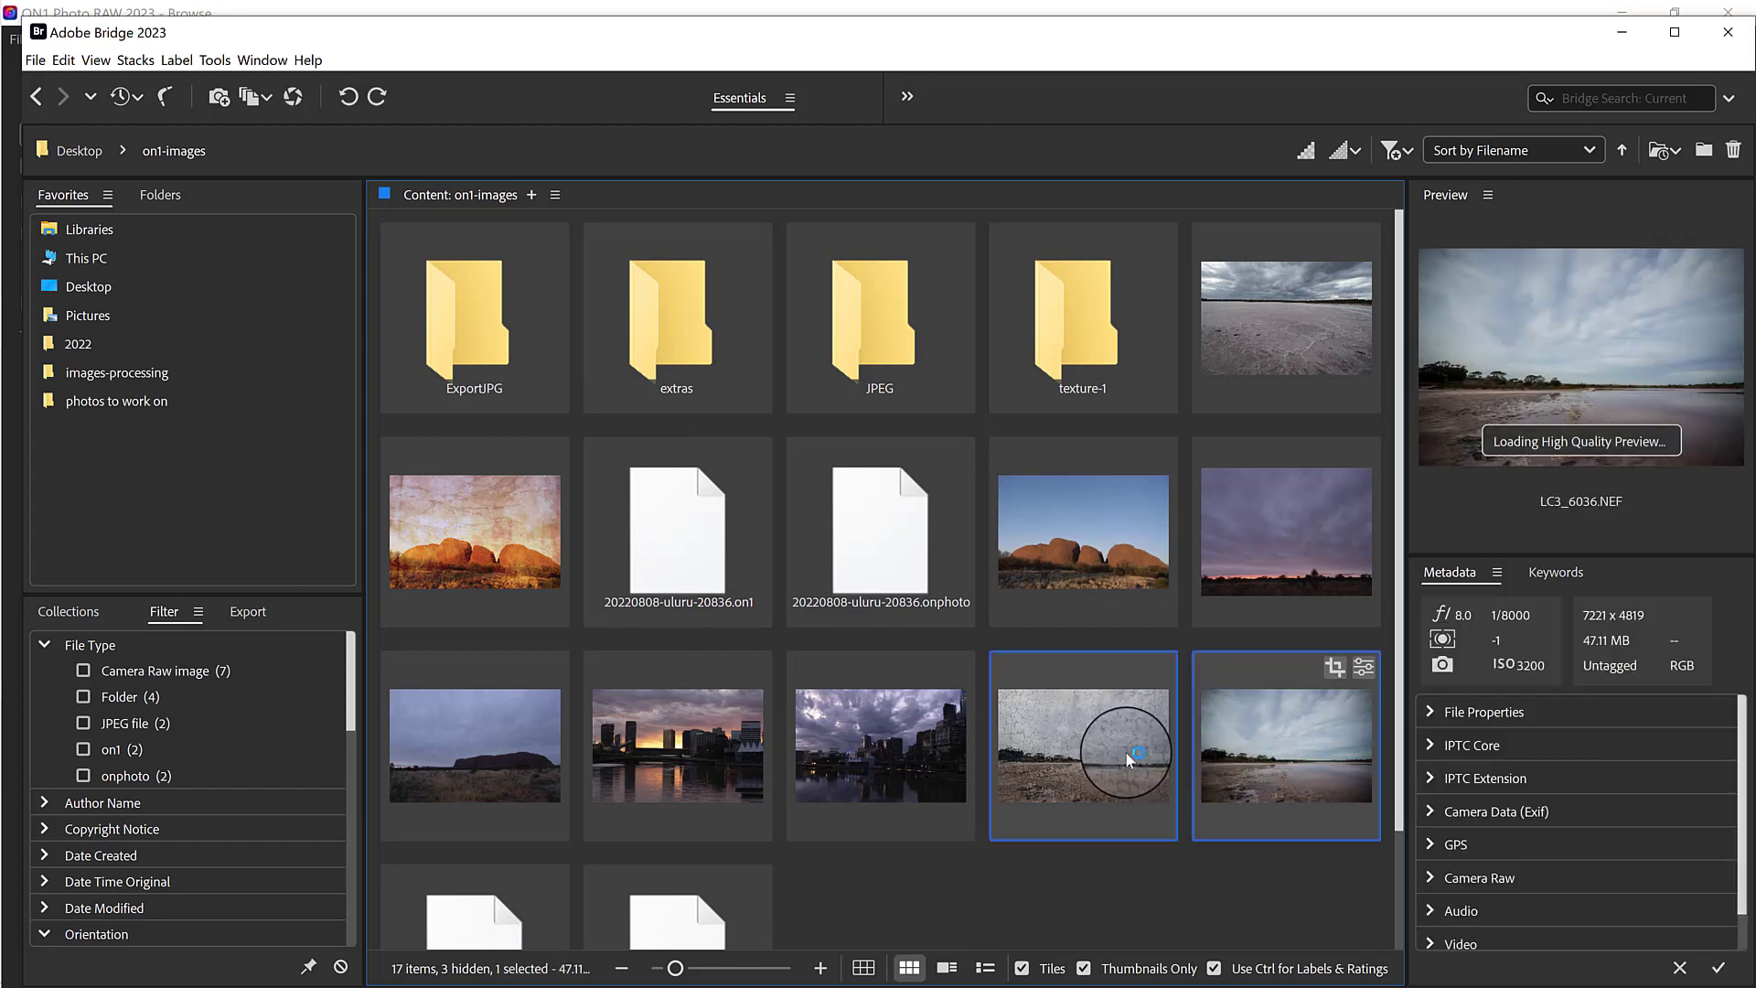
left_click(1105, 594, "ctrl")
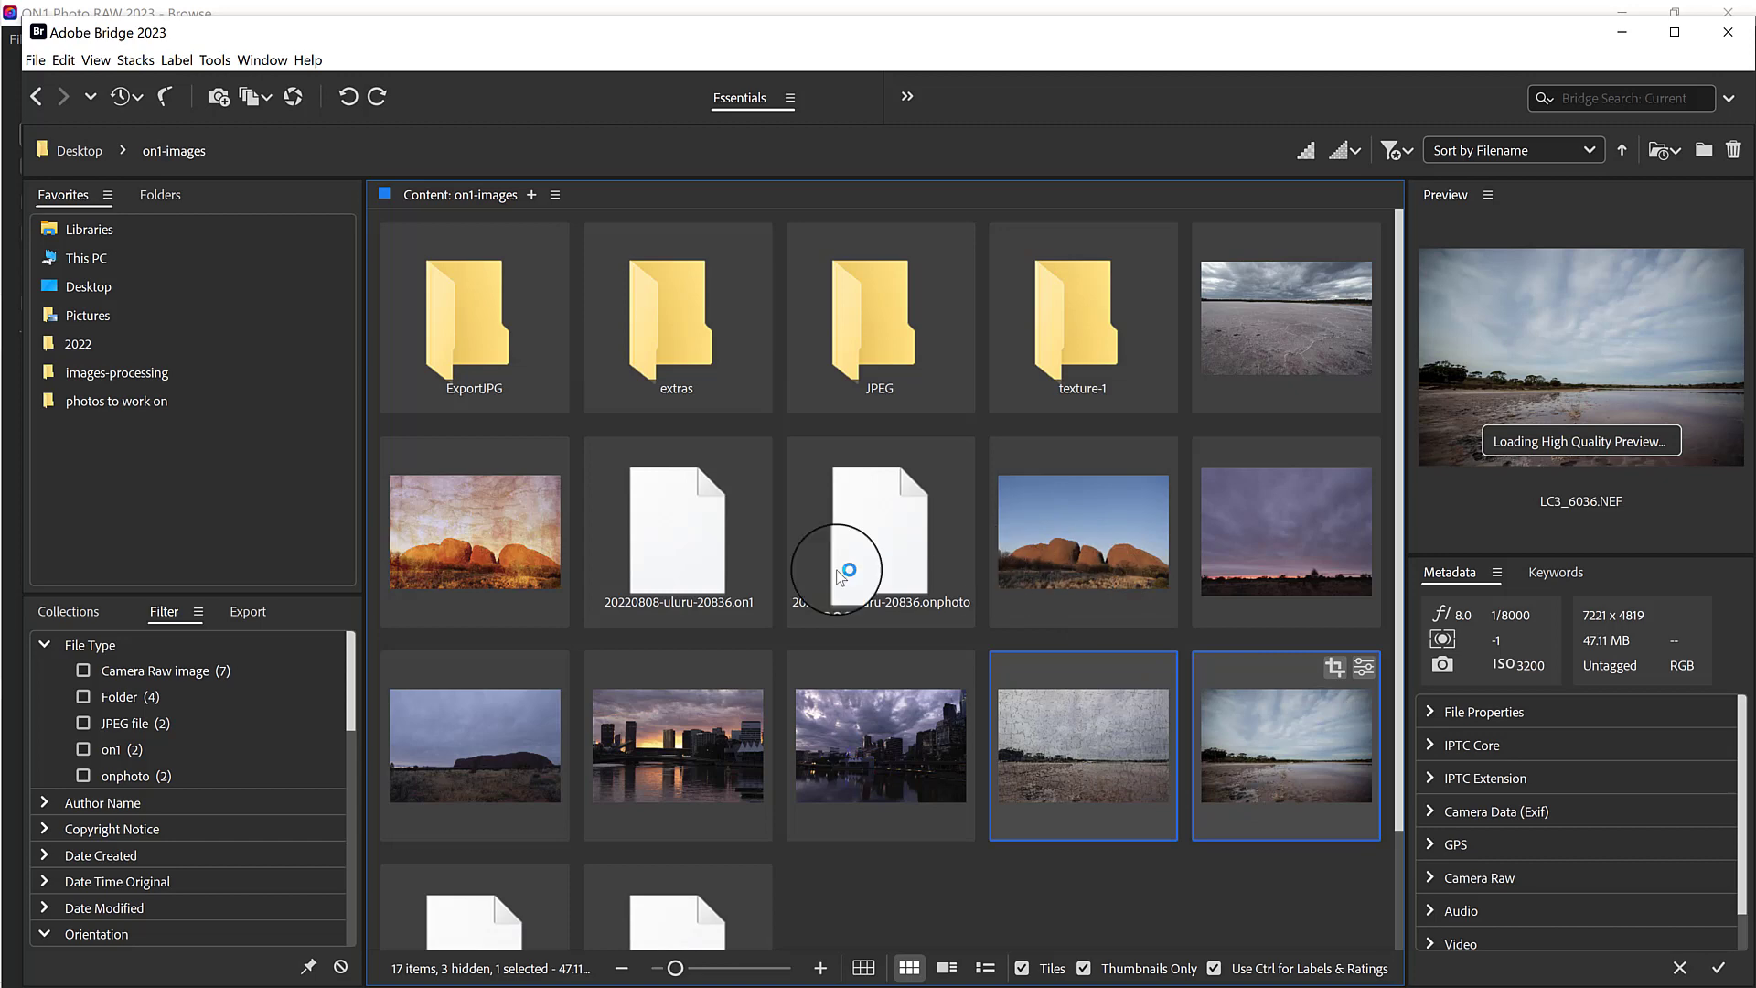
left_click(437, 555, "ctrl")
key("space")
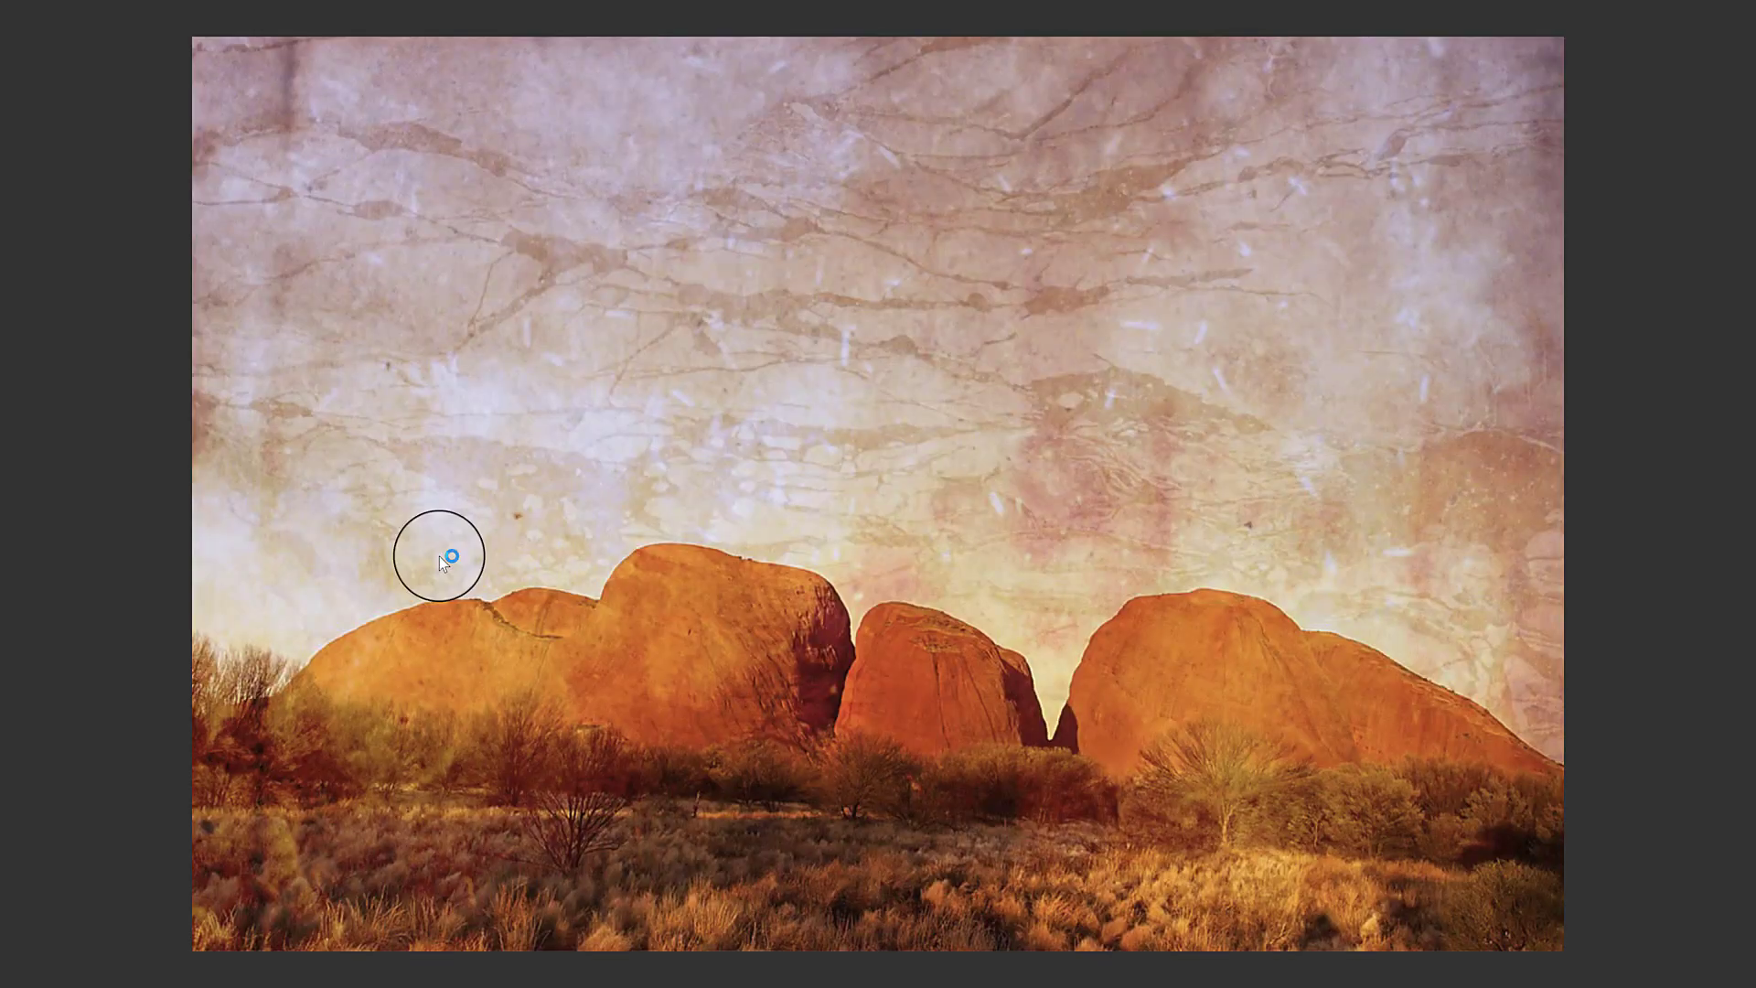
key("Right")
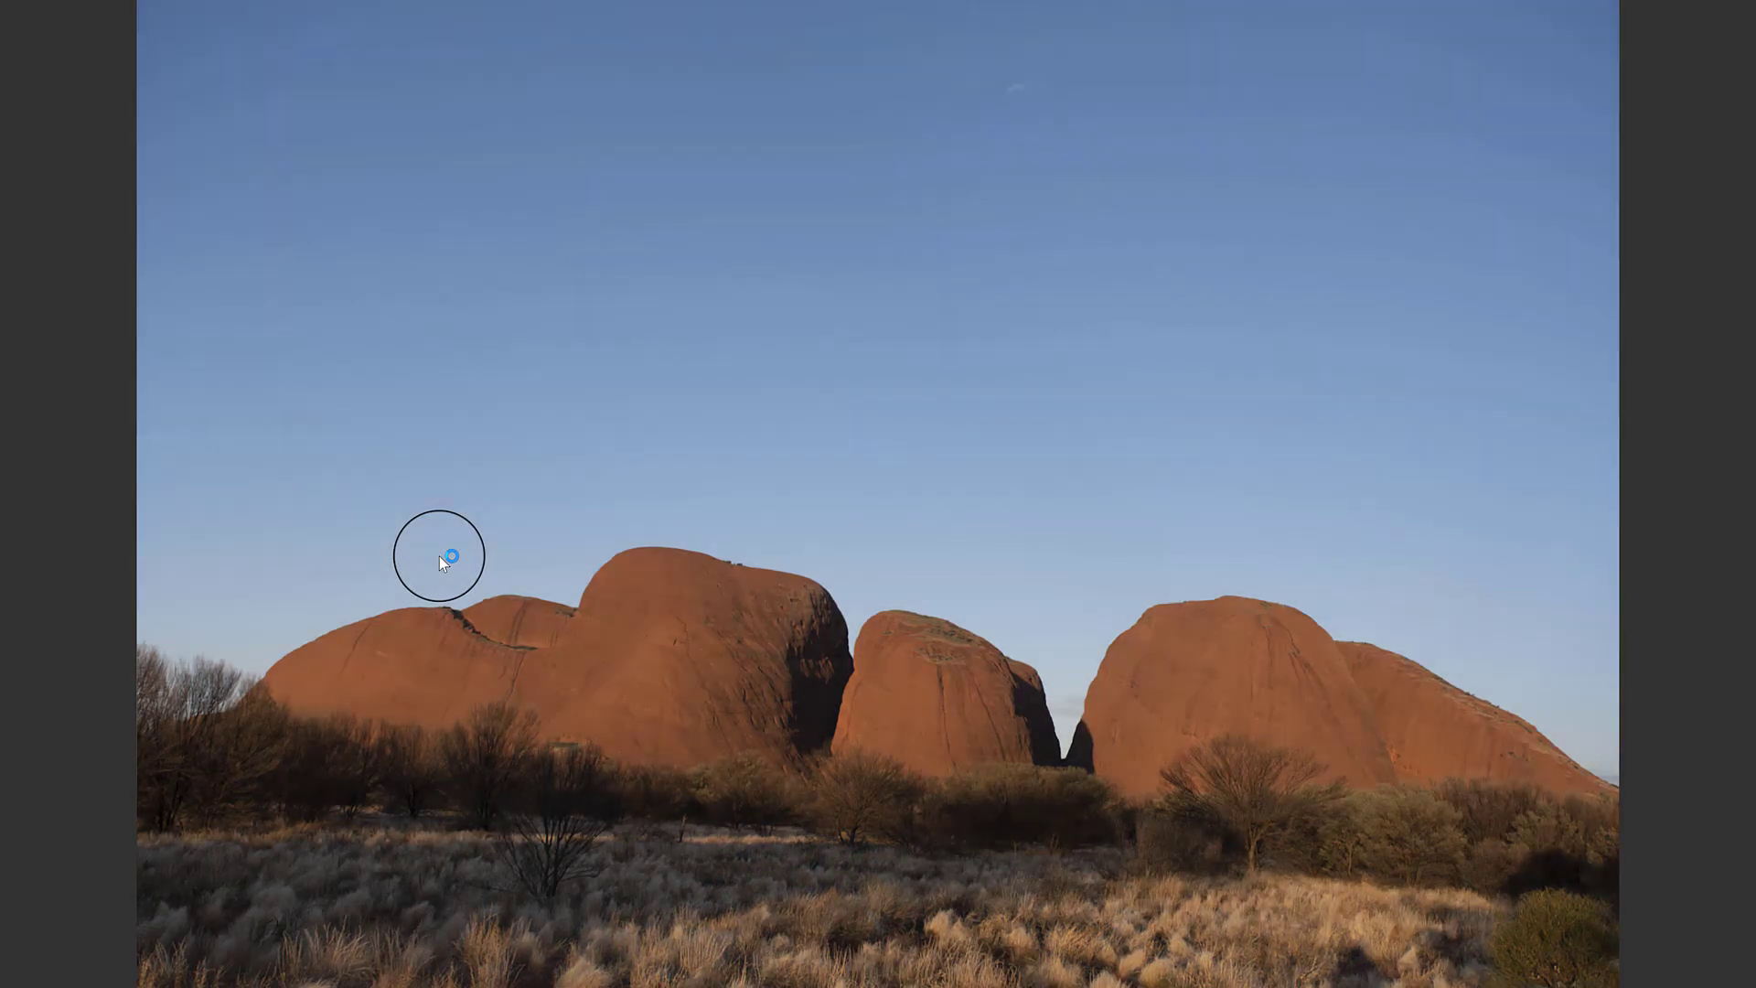
key("Left")
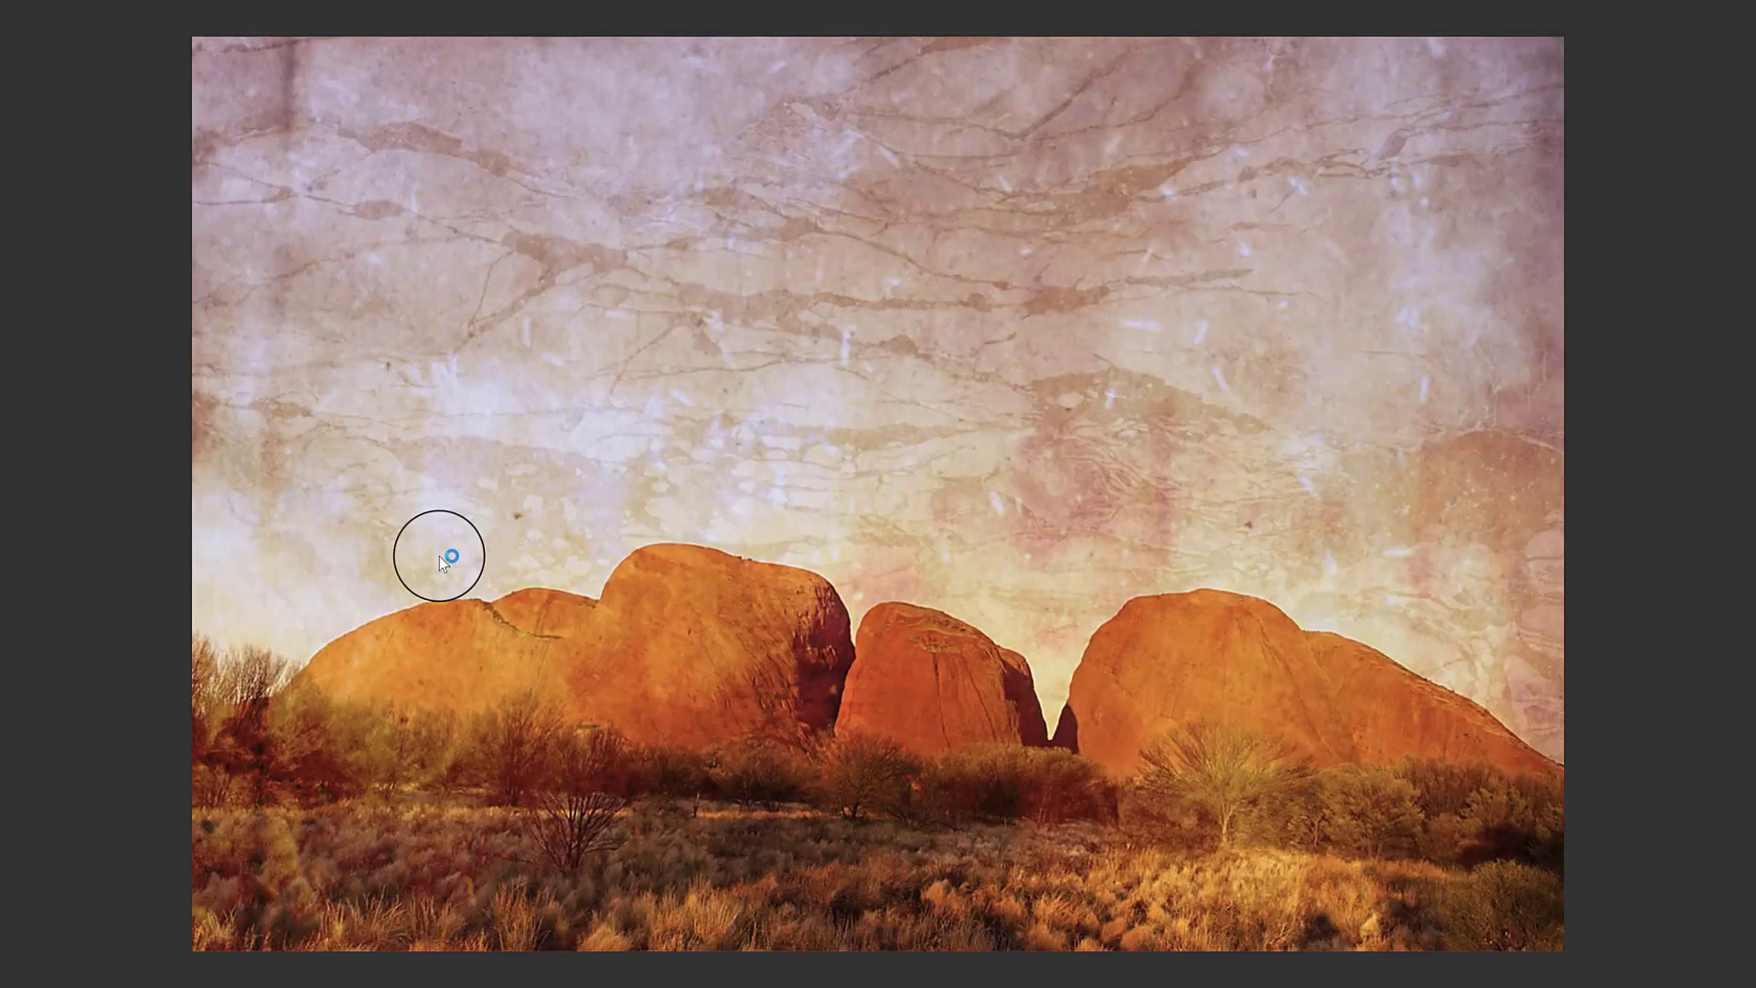
key("Left")
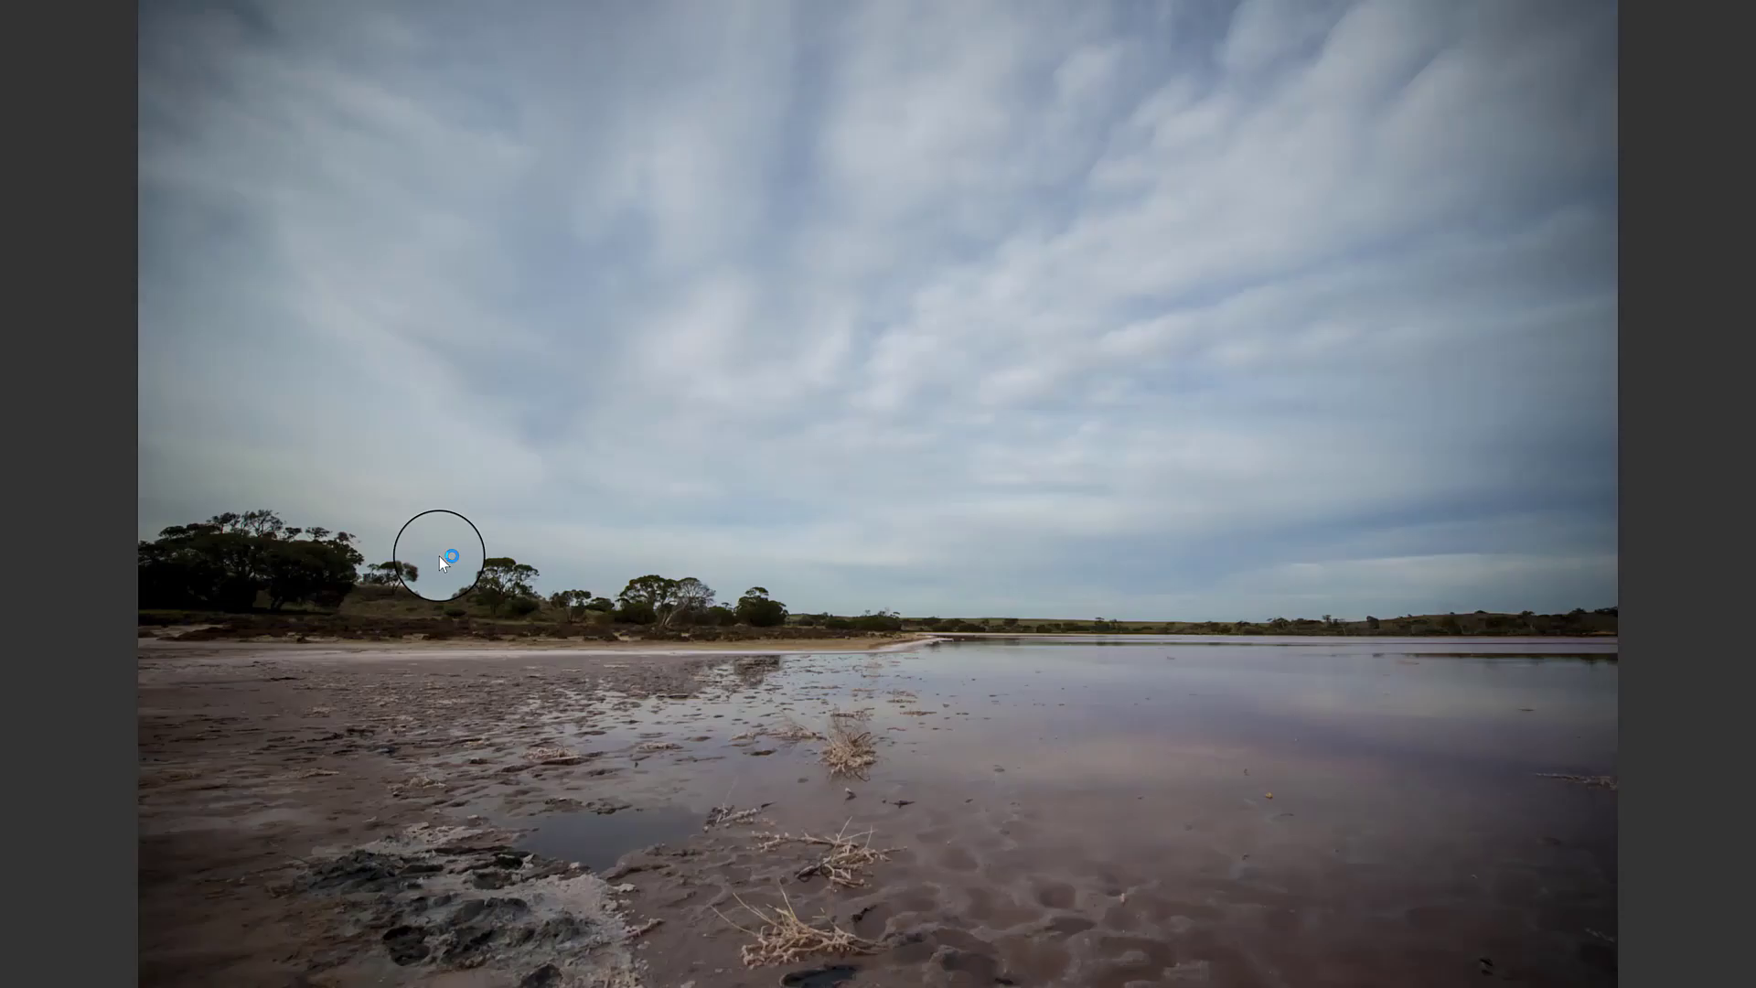
key("Left")
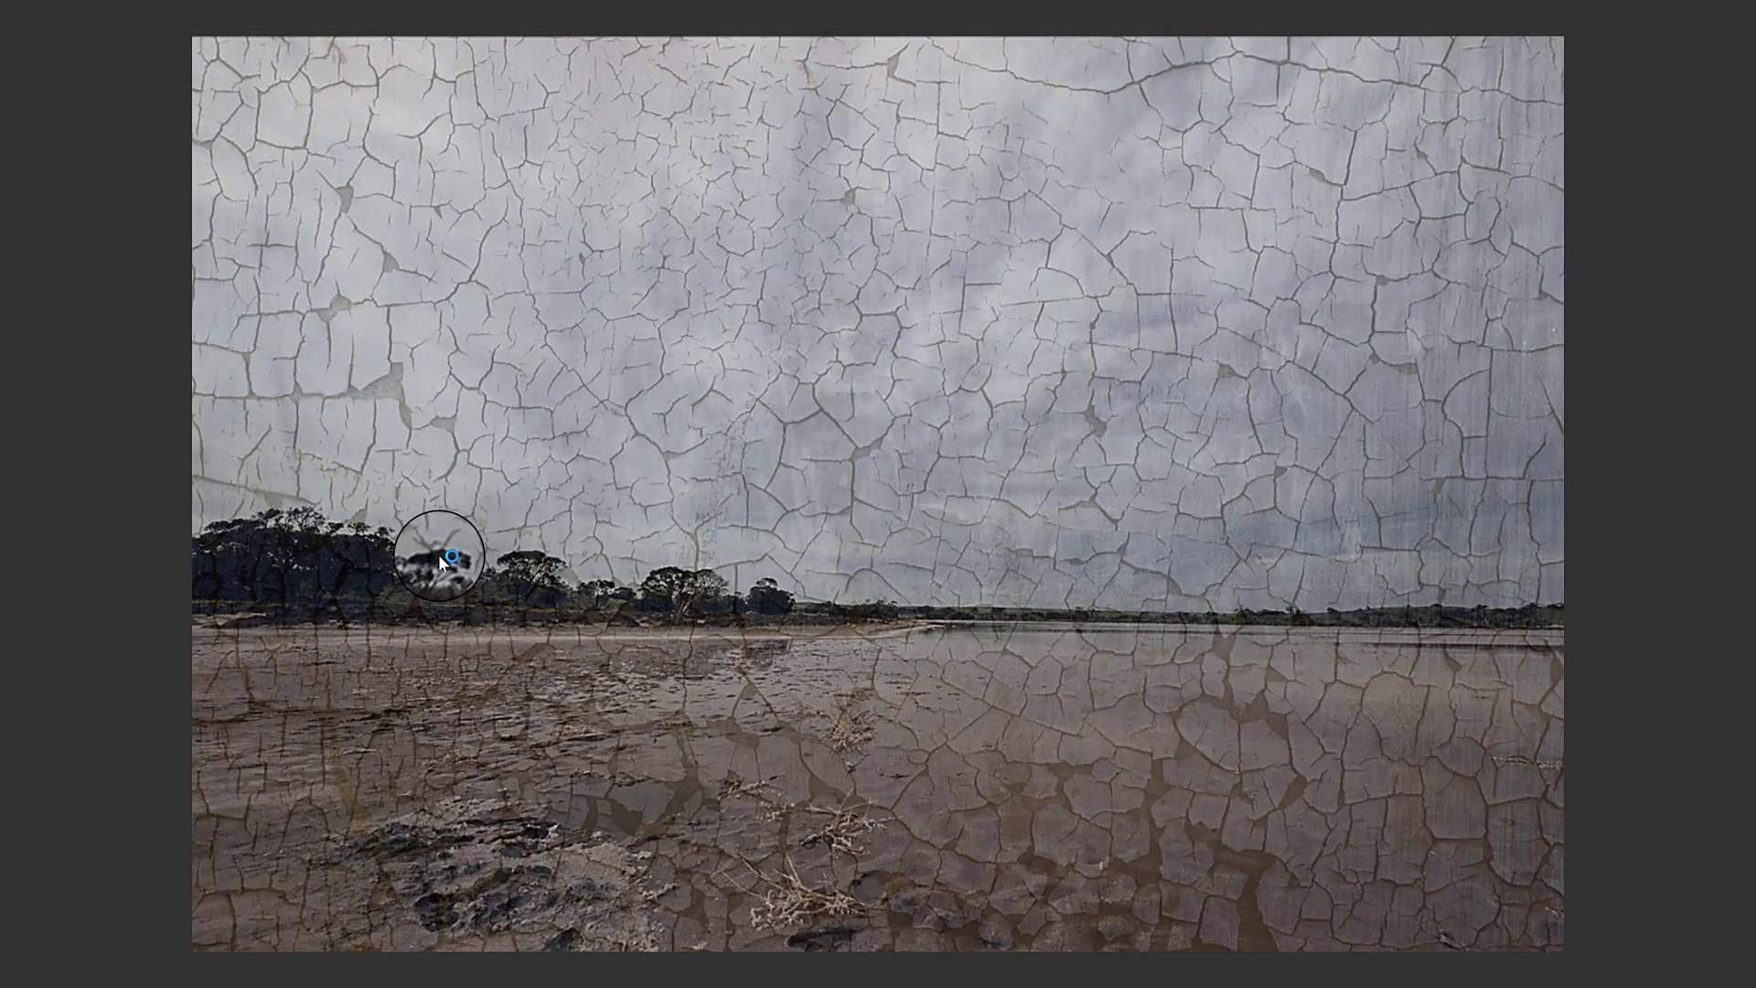
key("Left")
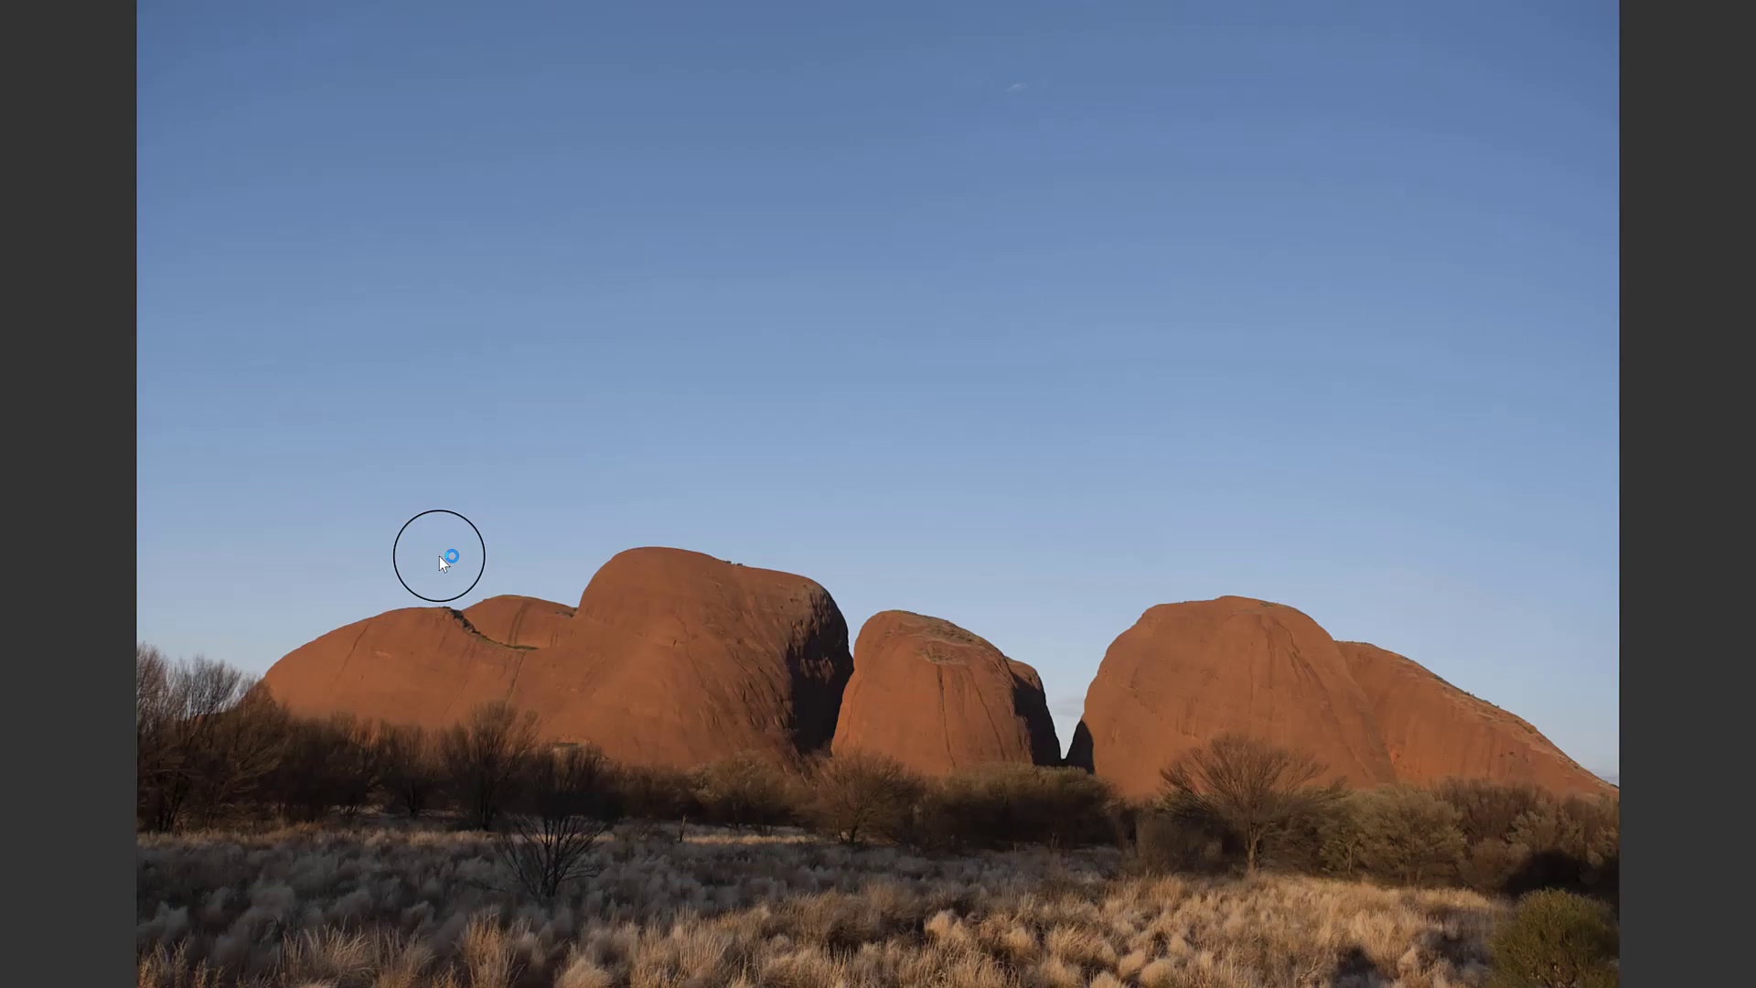
key("Left")
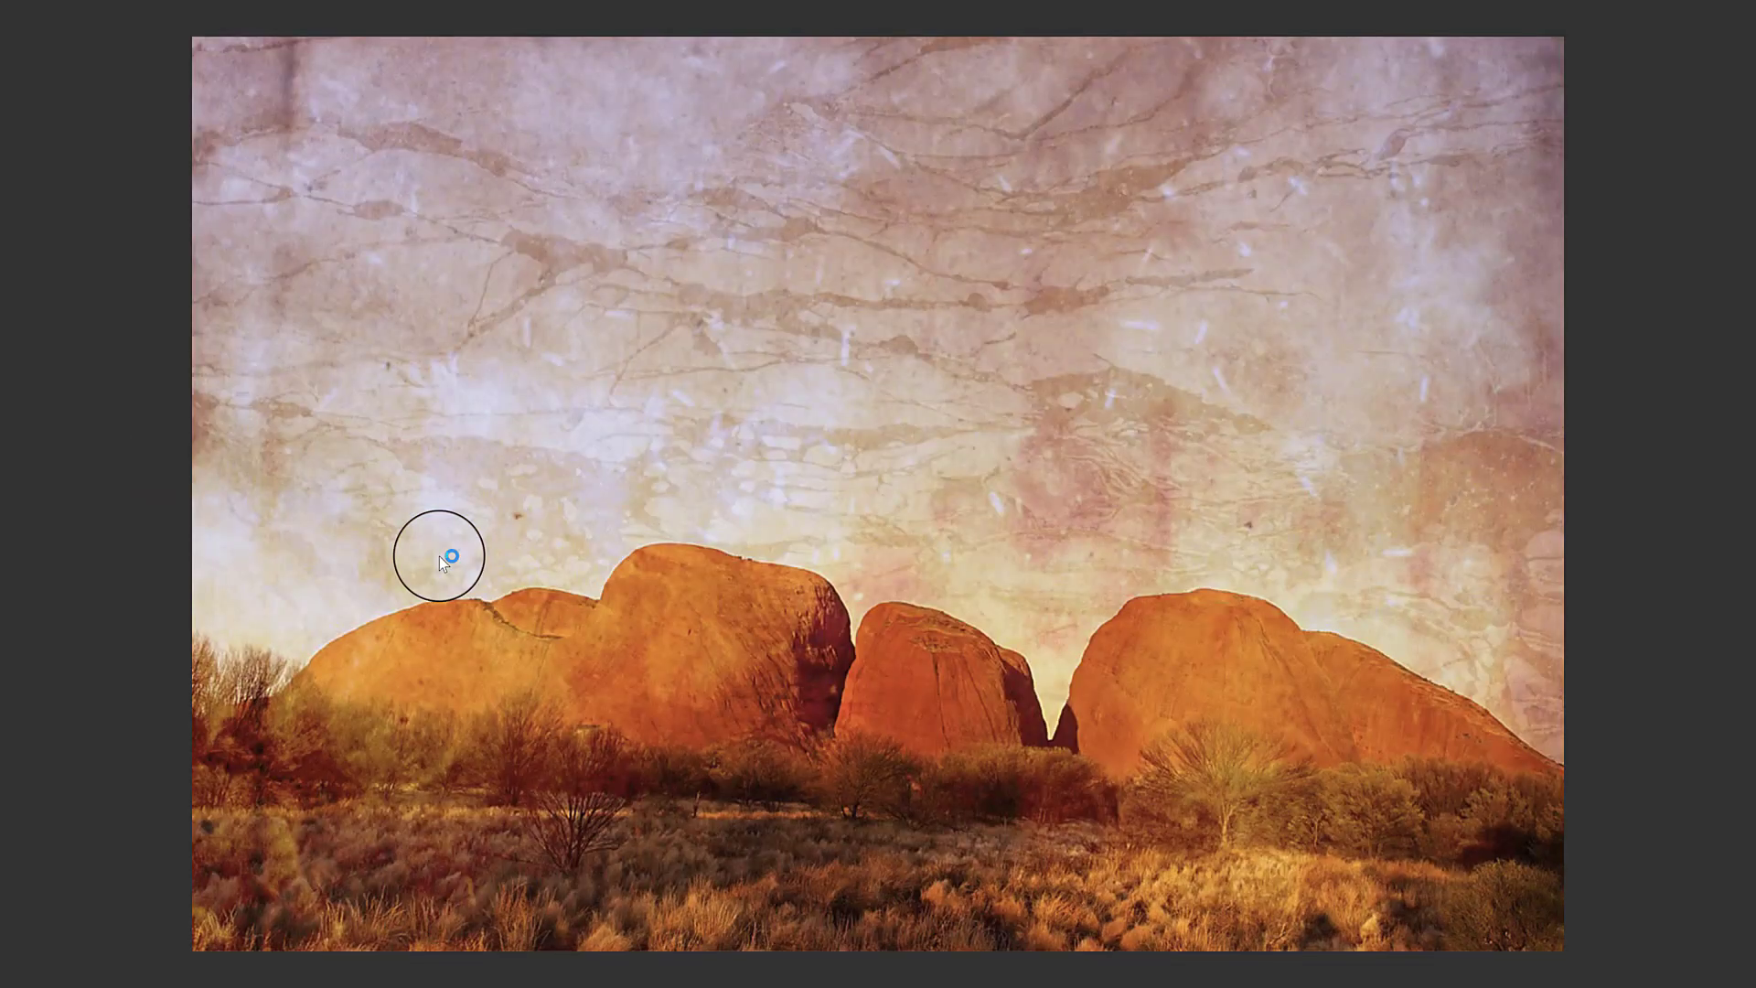